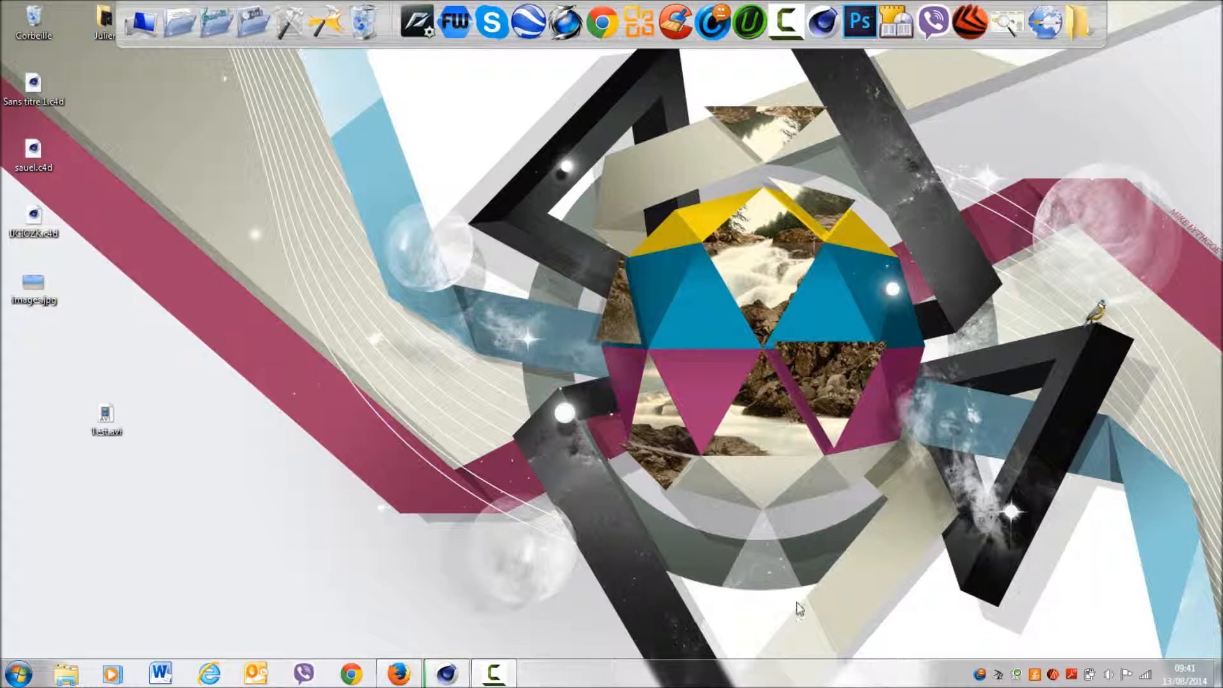
{"action": "mouse_move", "coordinate": [495, 680]}
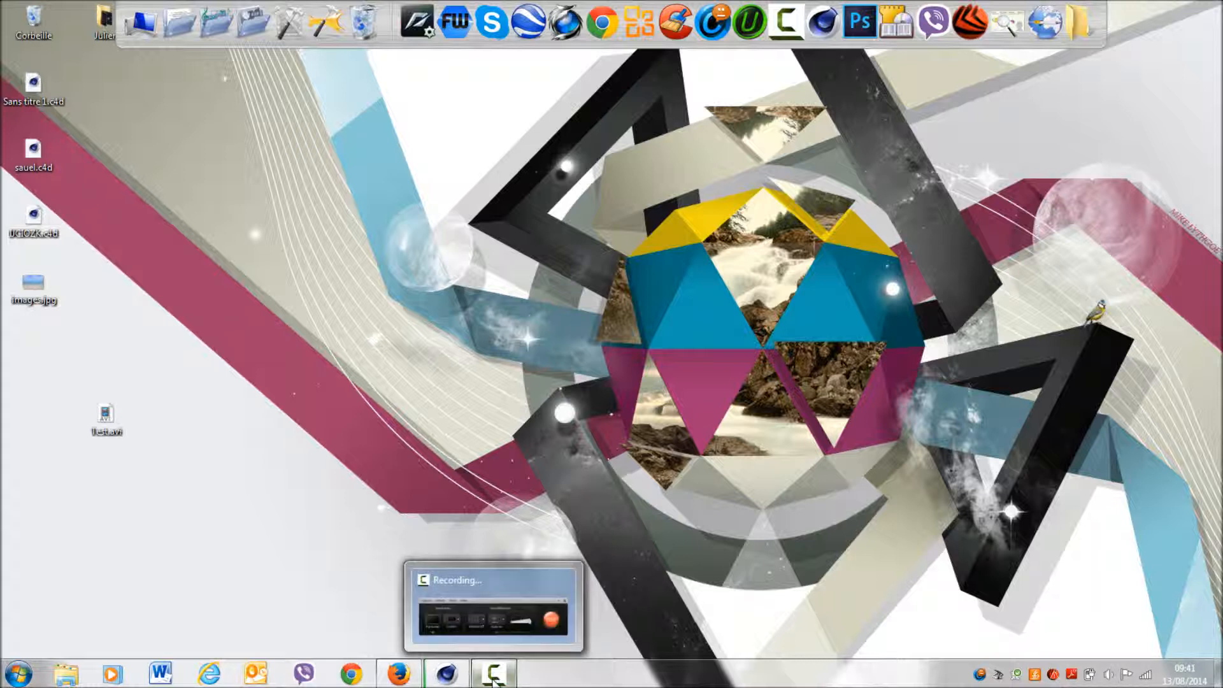
{"action": "left_click", "coordinate": [494, 680]}
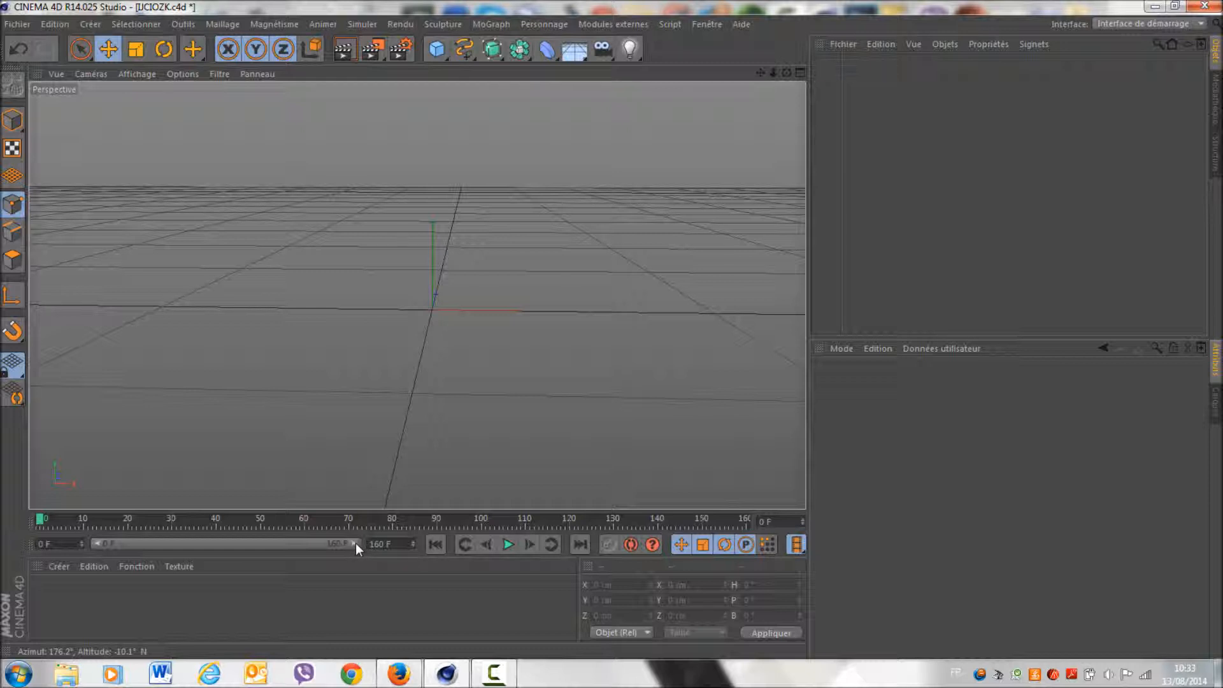
{"action": "mouse_move", "coordinate": [356, 543]}
{"action": "left_mouse_down"}
{"action": "mouse_move", "coordinate": [303, 541]}
{"action": "mouse_move", "coordinate": [365, 549]}
{"action": "left_mouse_up"}
{"action": "left_click_drag", "start_coordinate": [787, 72], "coordinate": [785, 73]}
{"action": "key", "text": "super"}
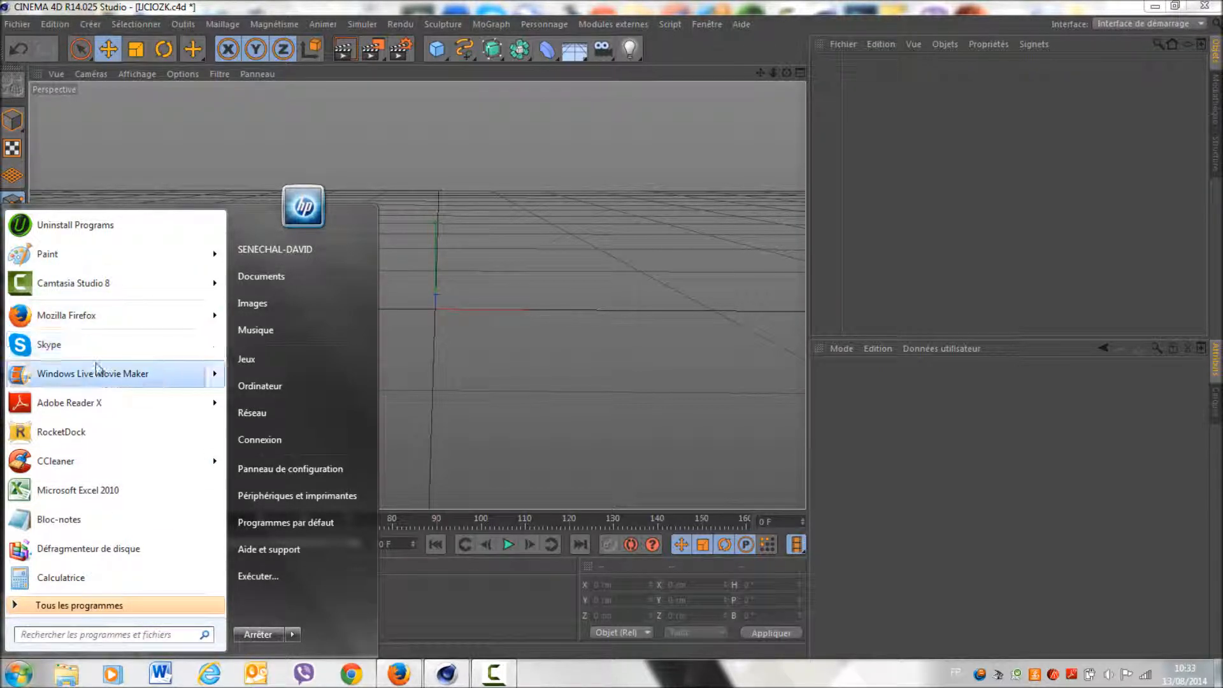
{"action": "mouse_move", "coordinate": [152, 385]}
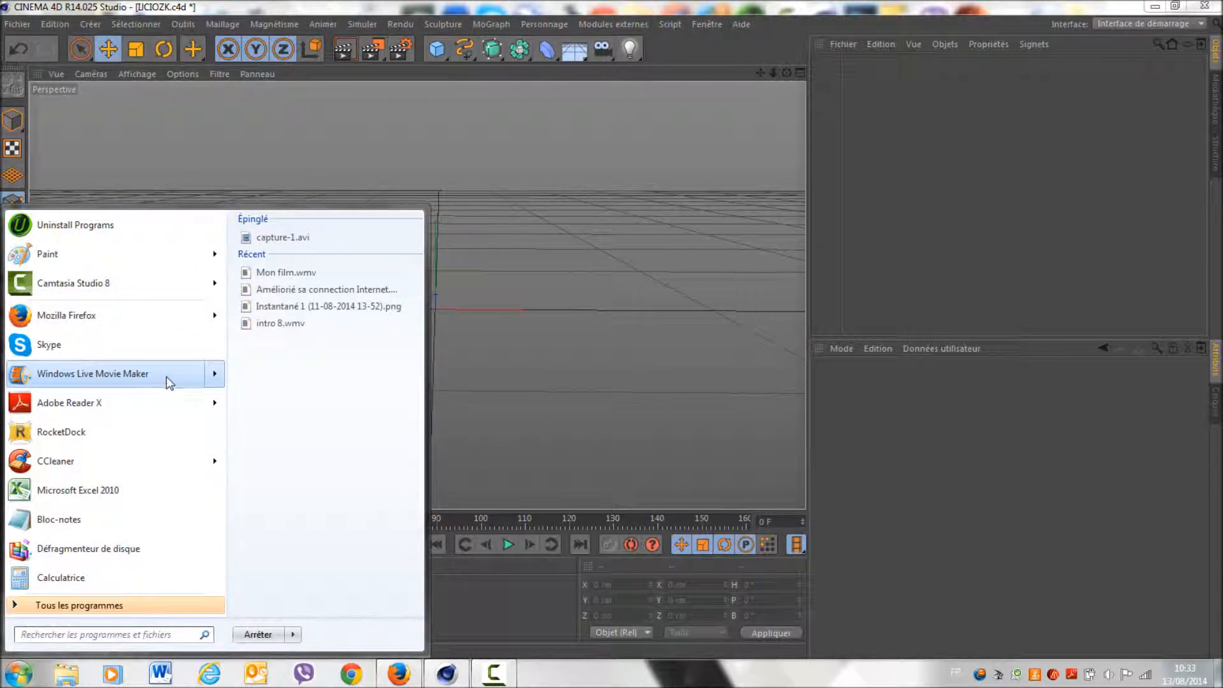
{"action": "left_click", "coordinate": [509, 608]}
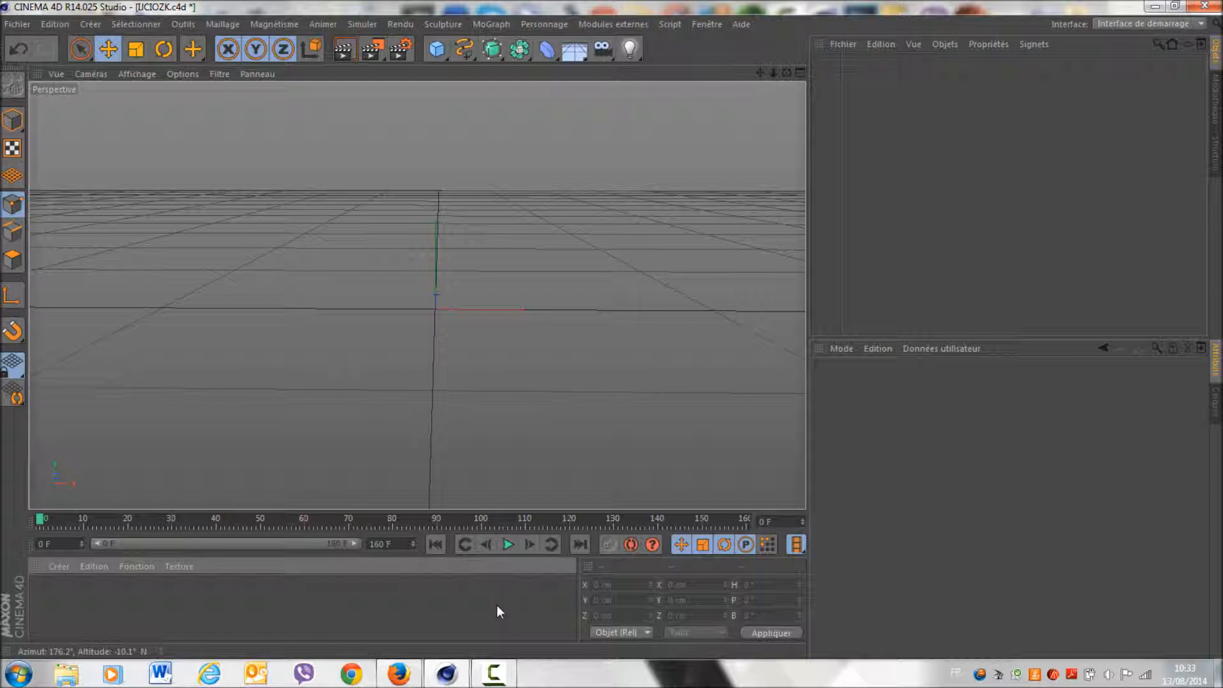
Add a floor object (Sol) to the scene and set its scale to 10 on X, Y and Z.
{"action": "left_click", "coordinate": [571, 54]}
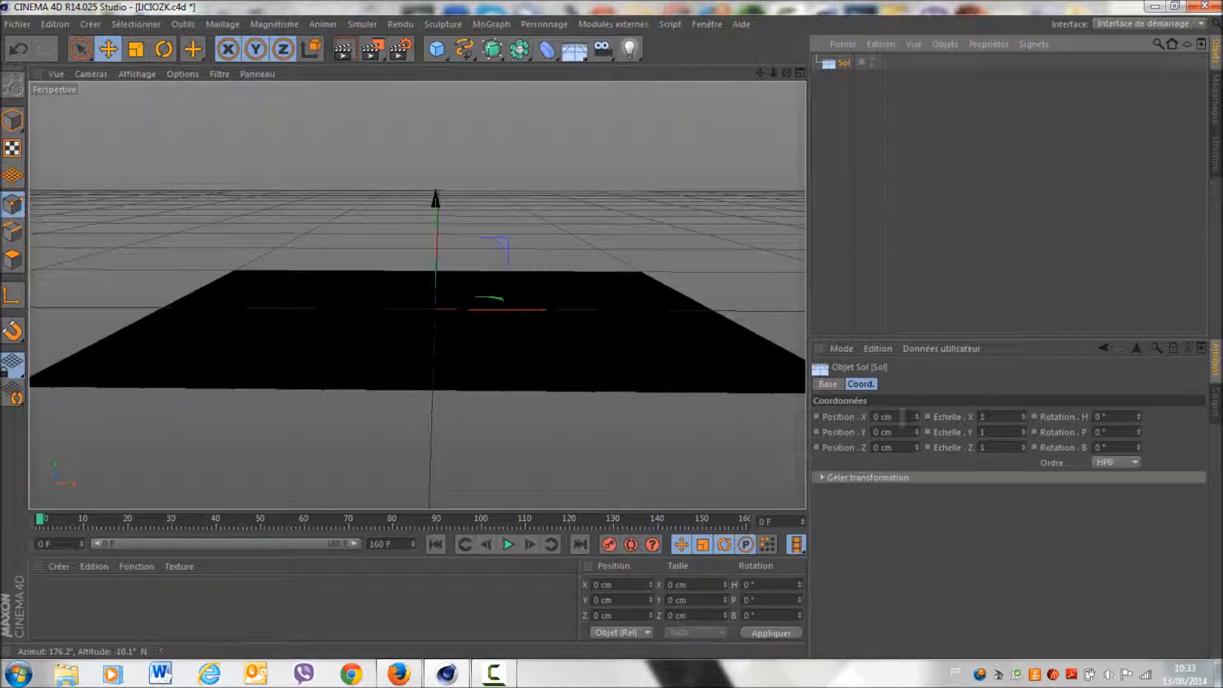
{"action": "left_click", "coordinate": [994, 417]}
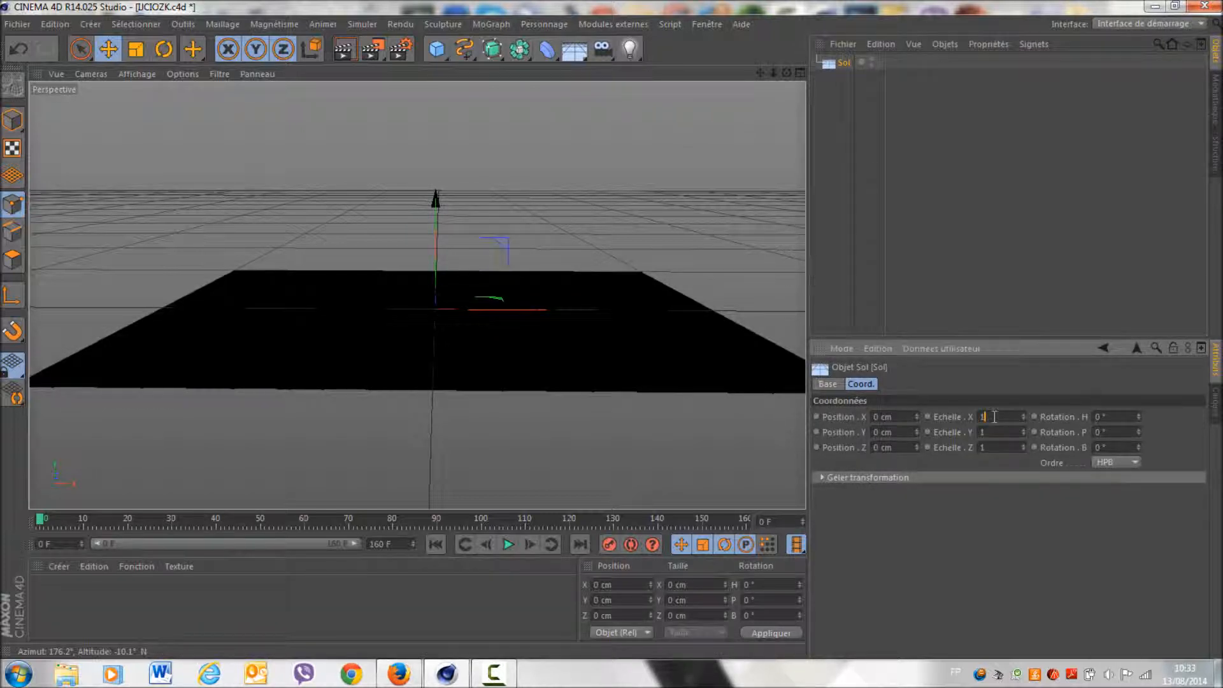
{"action": "type", "text": "10"}
{"action": "left_click", "coordinate": [992, 431]}
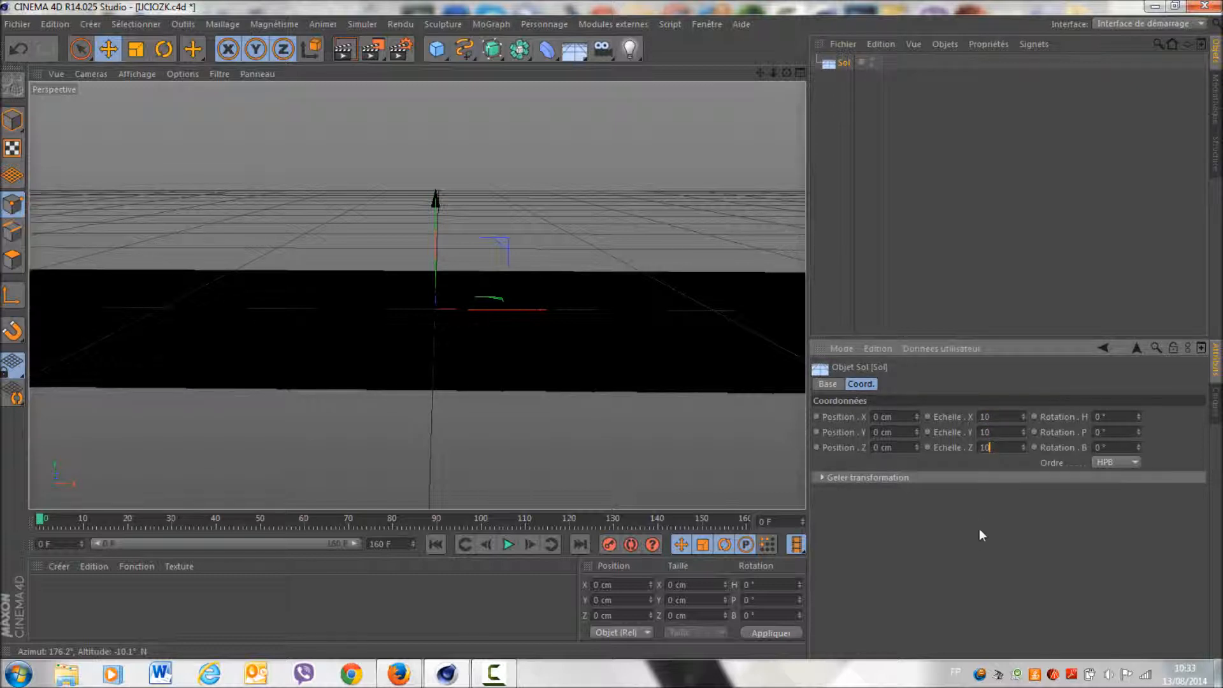
{"action": "type", "text": "10"}
{"action": "key", "text": "Return"}
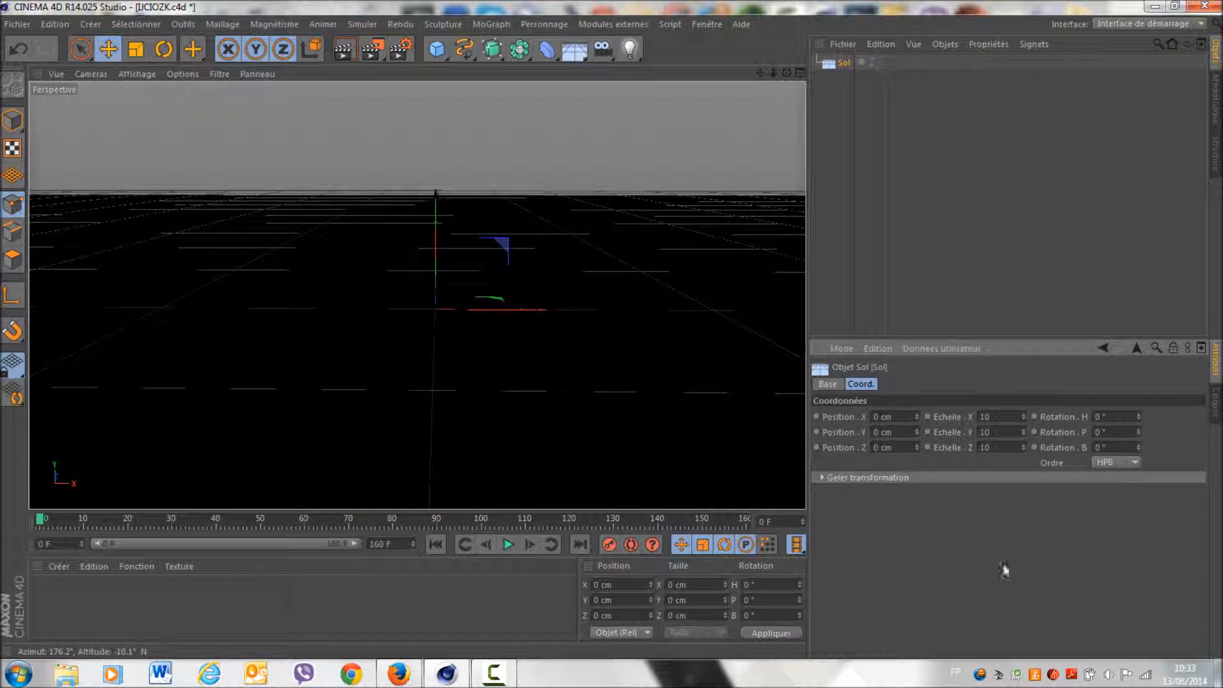
Add a physical sky (Créer le ciel) to the scene above the floor.
{"action": "left_click", "coordinate": [570, 56]}
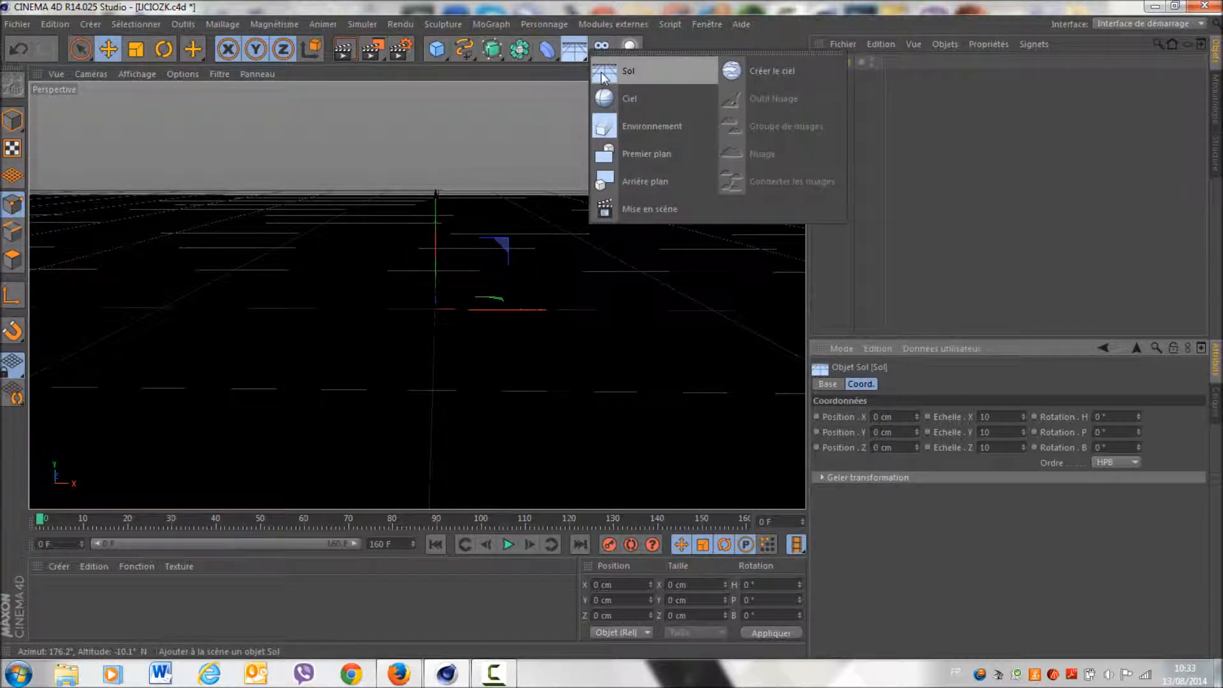
{"action": "left_click", "coordinate": [748, 78]}
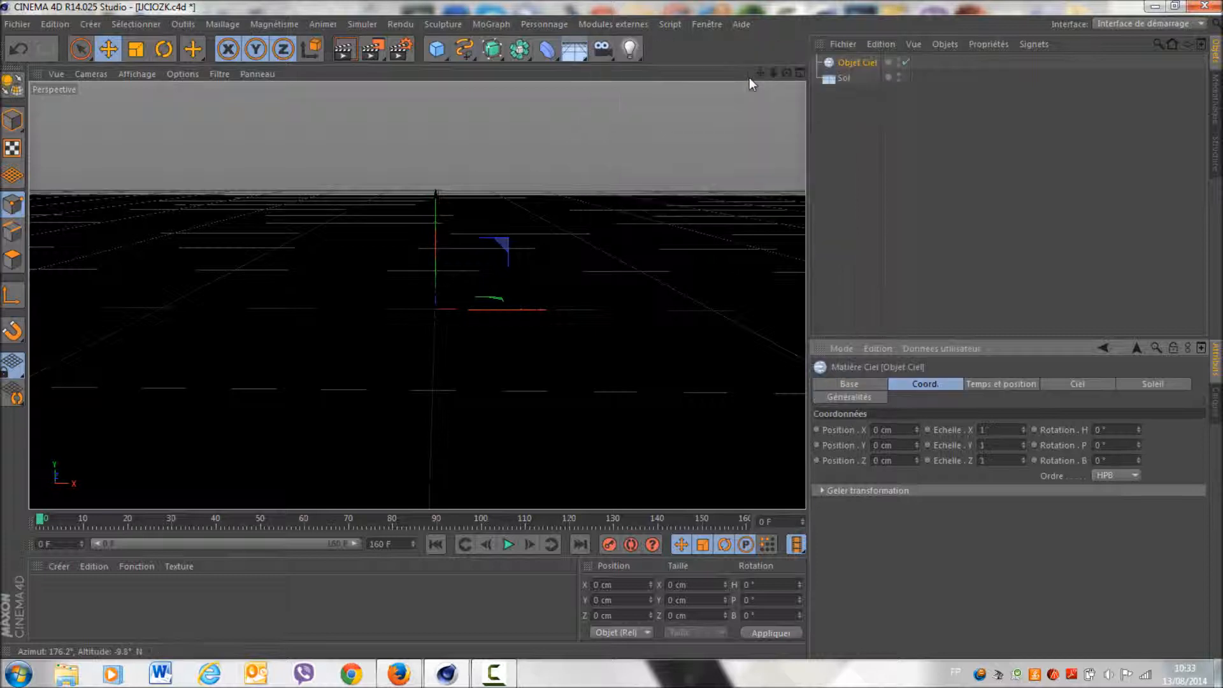
{"action": "left_click_drag", "start_coordinate": [774, 76], "coordinate": [699, 52]}
{"action": "left_click_drag", "start_coordinate": [763, 73], "coordinate": [863, 147]}
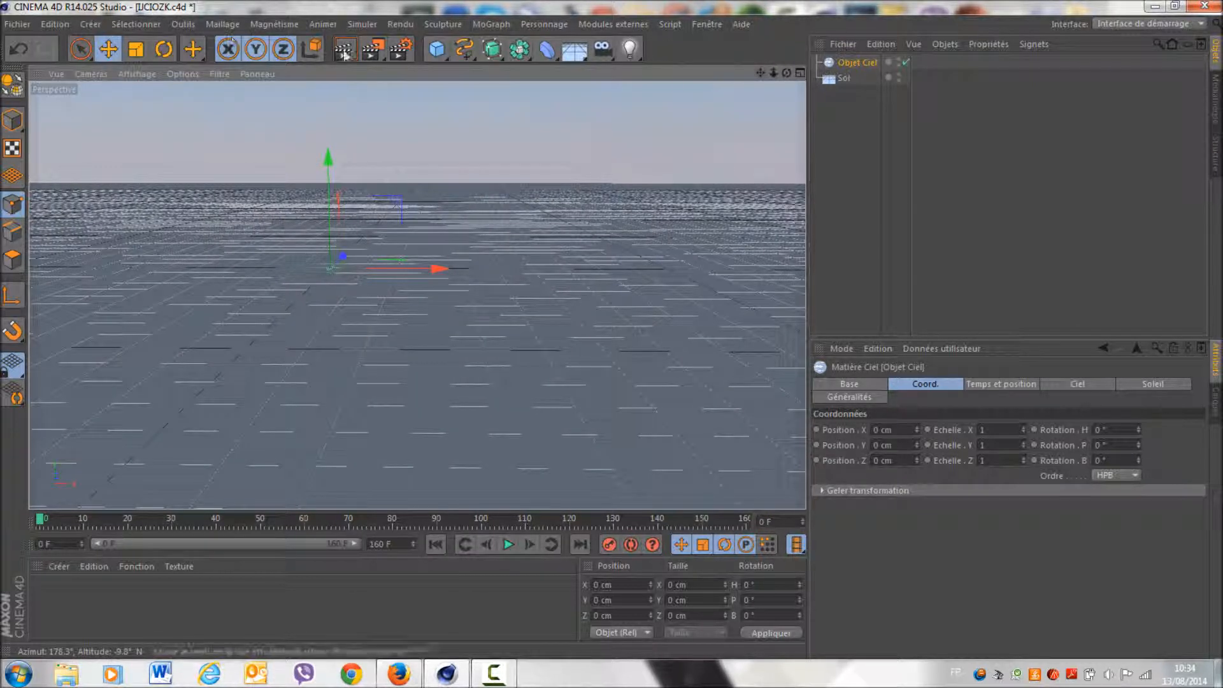
Render the current perspective view to check the floor and sky.
{"action": "left_click", "coordinate": [350, 52]}
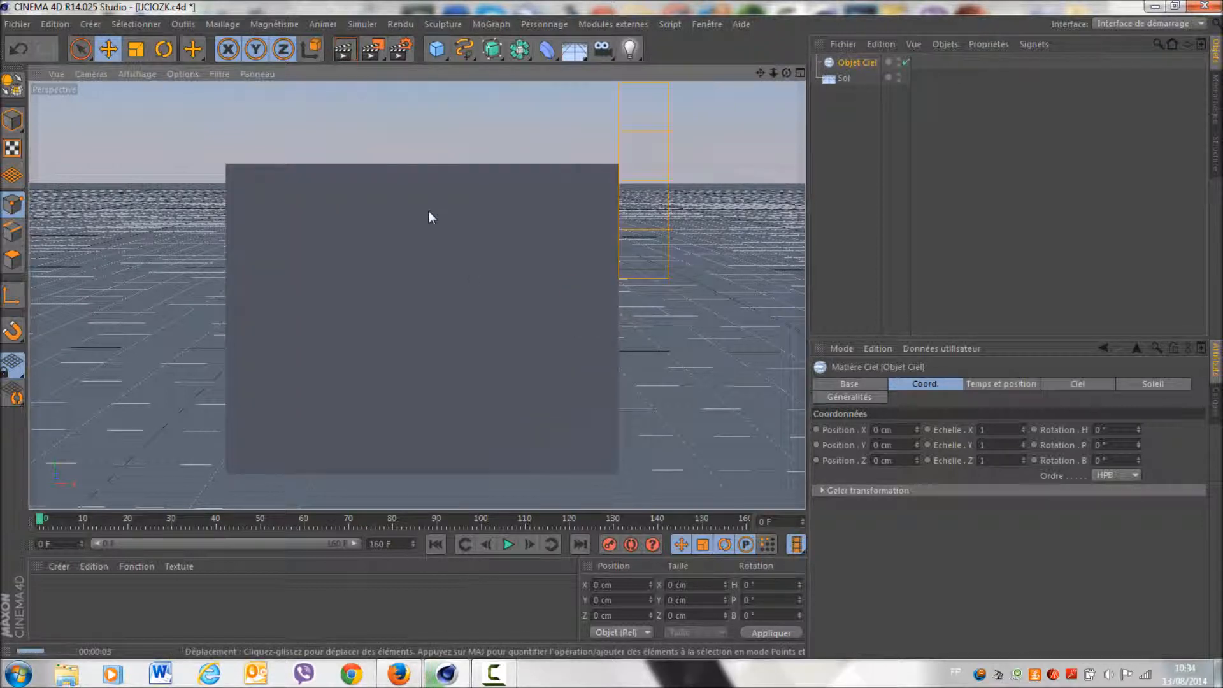
{"action": "left_click", "coordinate": [596, 265]}
{"action": "left_click_drag", "start_coordinate": [772, 78], "coordinate": [726, 109]}
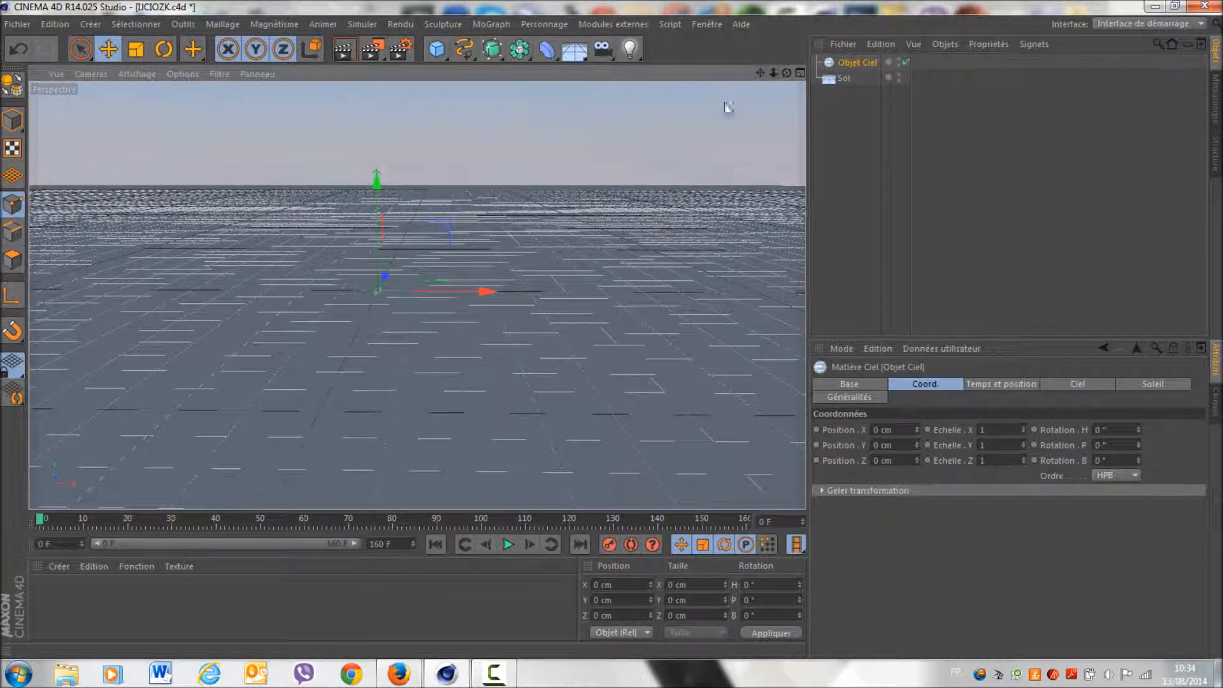
Create a new material and load images.jpg from the desktop as its colour texture.
{"action": "double_click", "coordinate": [102, 628]}
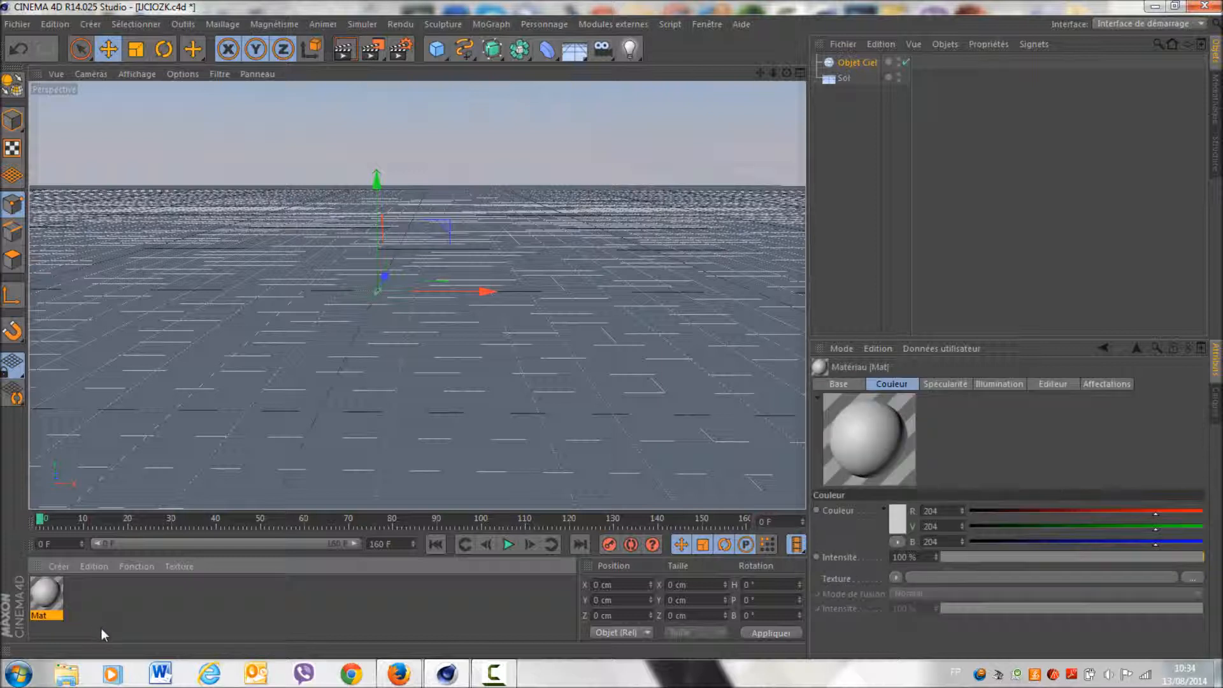
{"action": "double_click", "coordinate": [47, 595]}
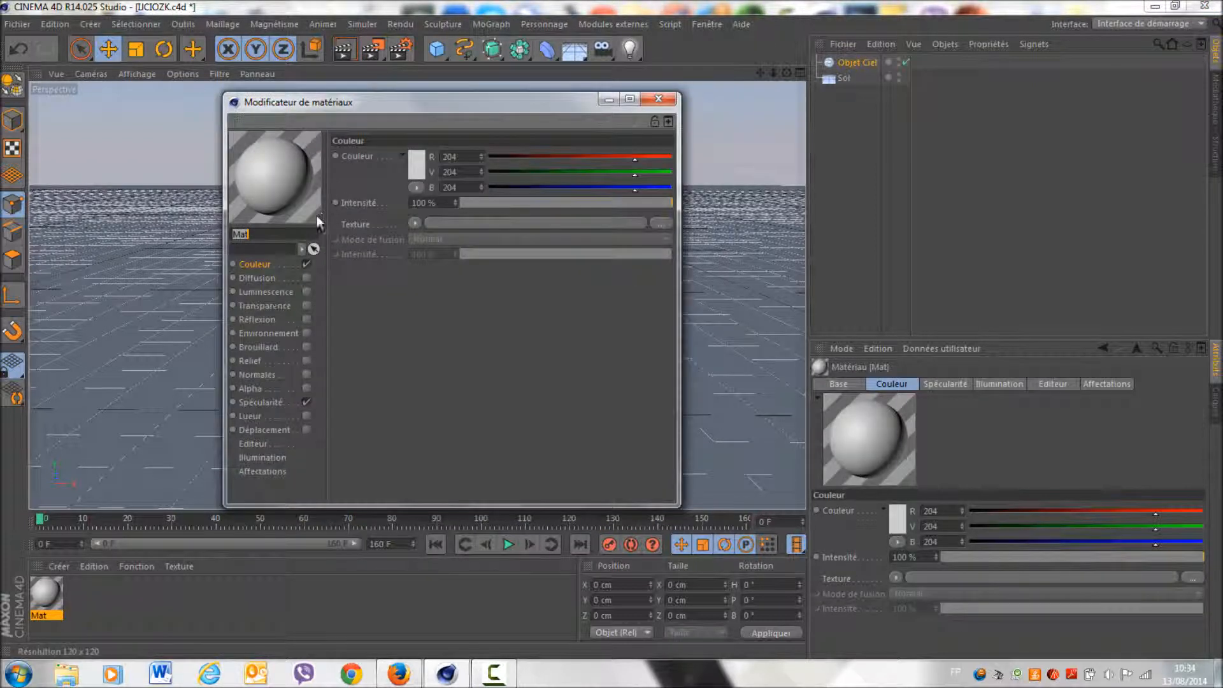
{"action": "left_click", "coordinate": [284, 267]}
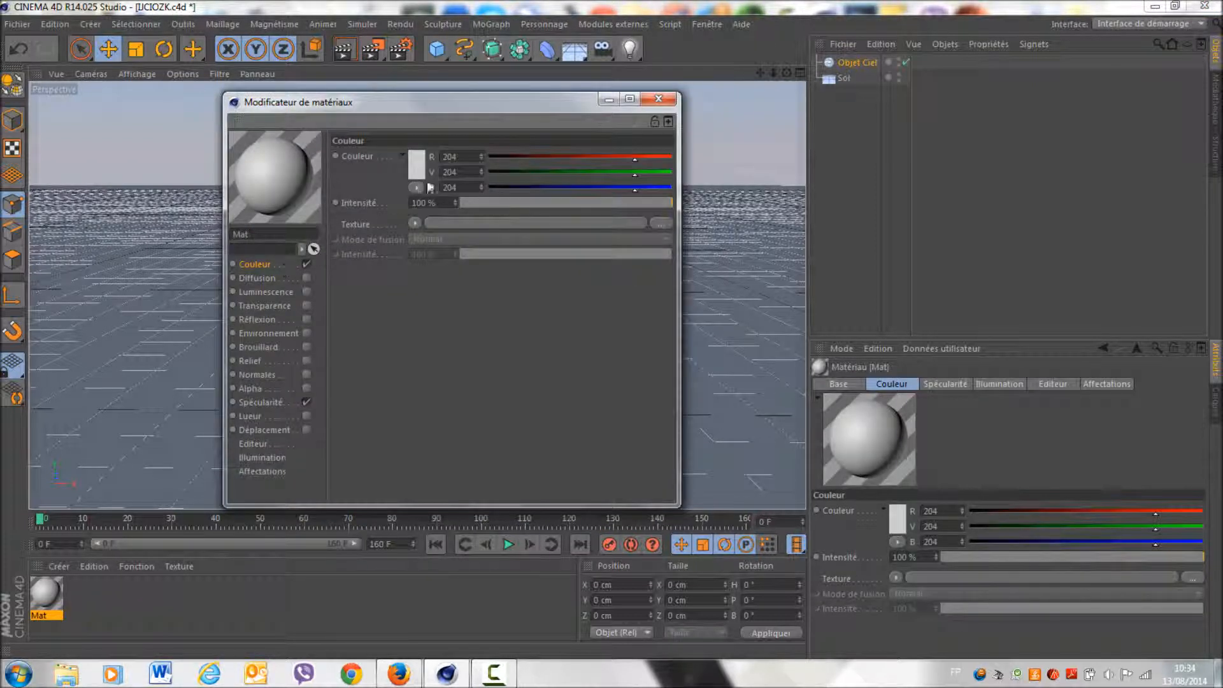
{"action": "left_click", "coordinate": [416, 223]}
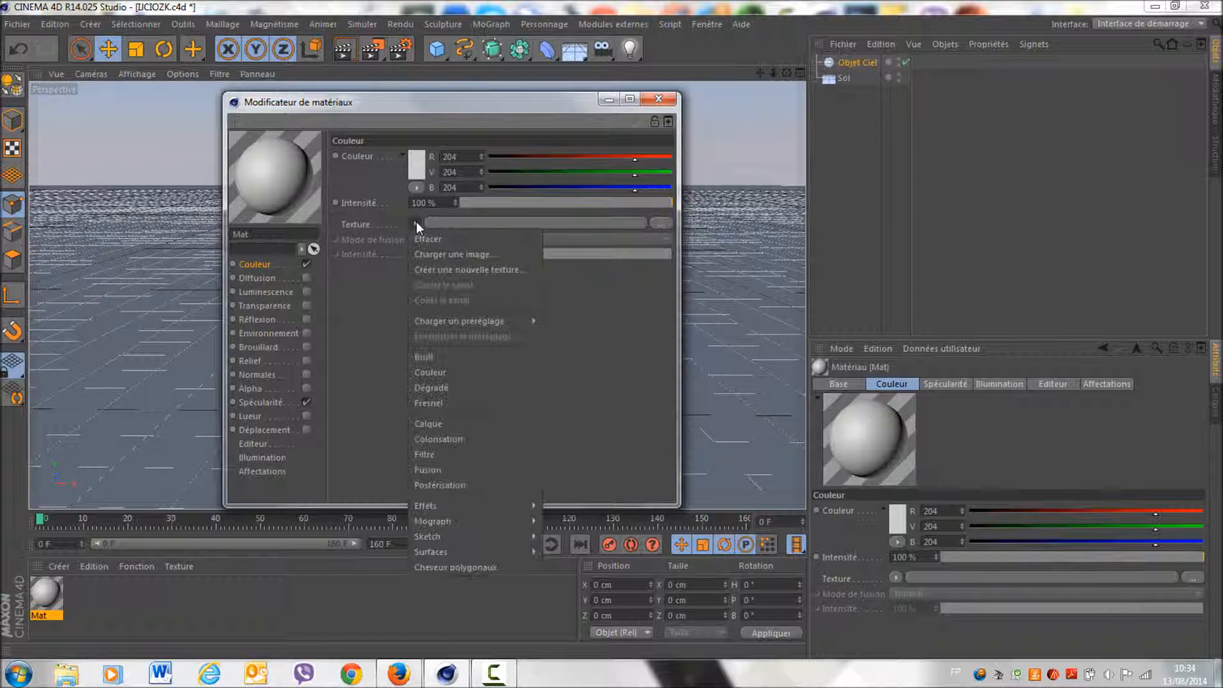
{"action": "left_click", "coordinate": [419, 255]}
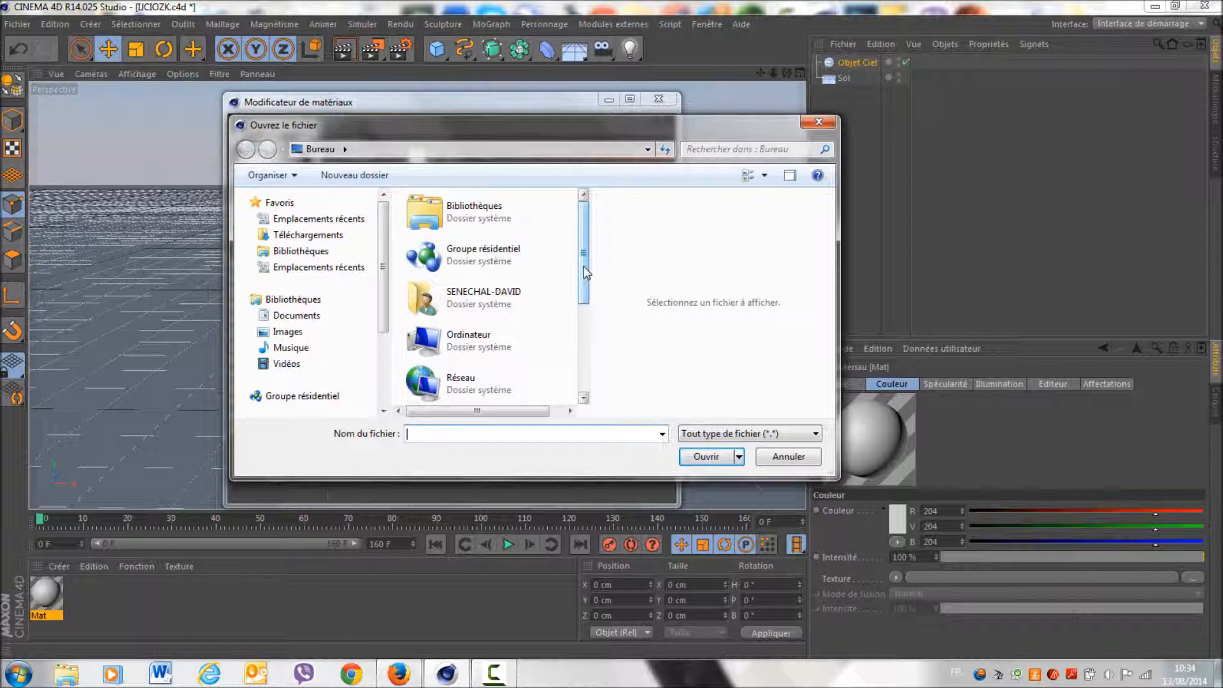
{"action": "left_click_drag", "start_coordinate": [584, 273], "coordinate": [579, 379]}
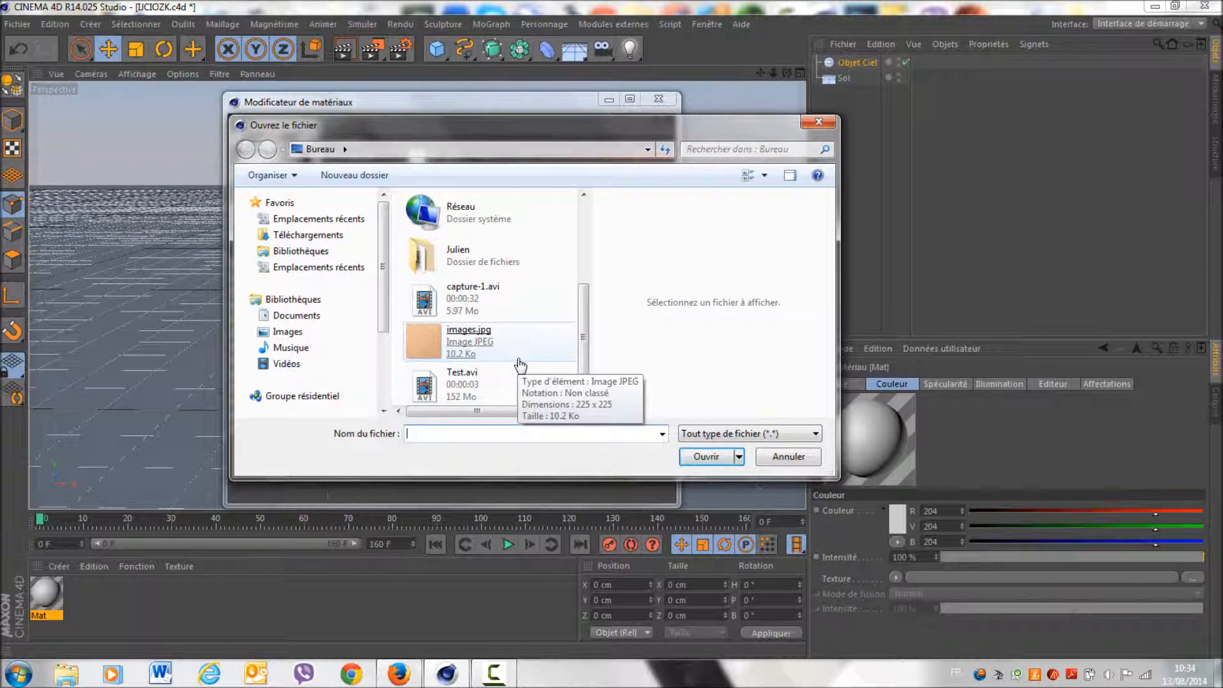
{"action": "double_click", "coordinate": [446, 344]}
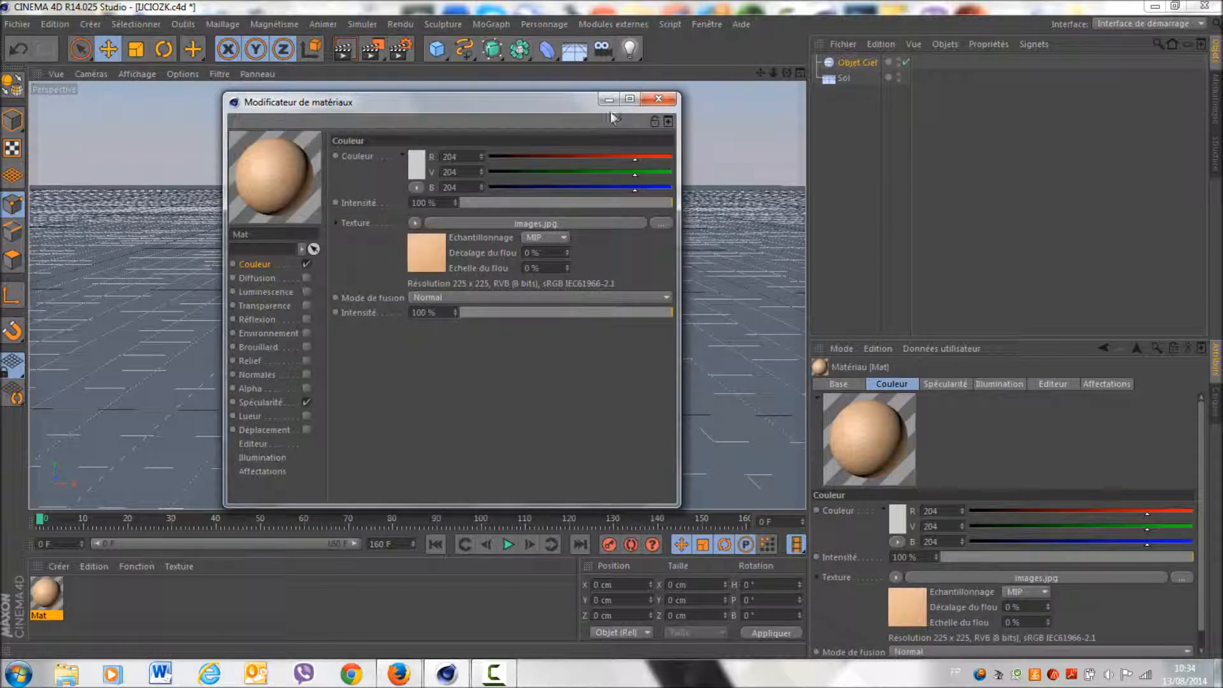
{"action": "left_click", "coordinate": [659, 98]}
Apply the new material to the floor object (Sol).
{"action": "left_click_drag", "start_coordinate": [55, 605], "coordinate": [847, 72]}
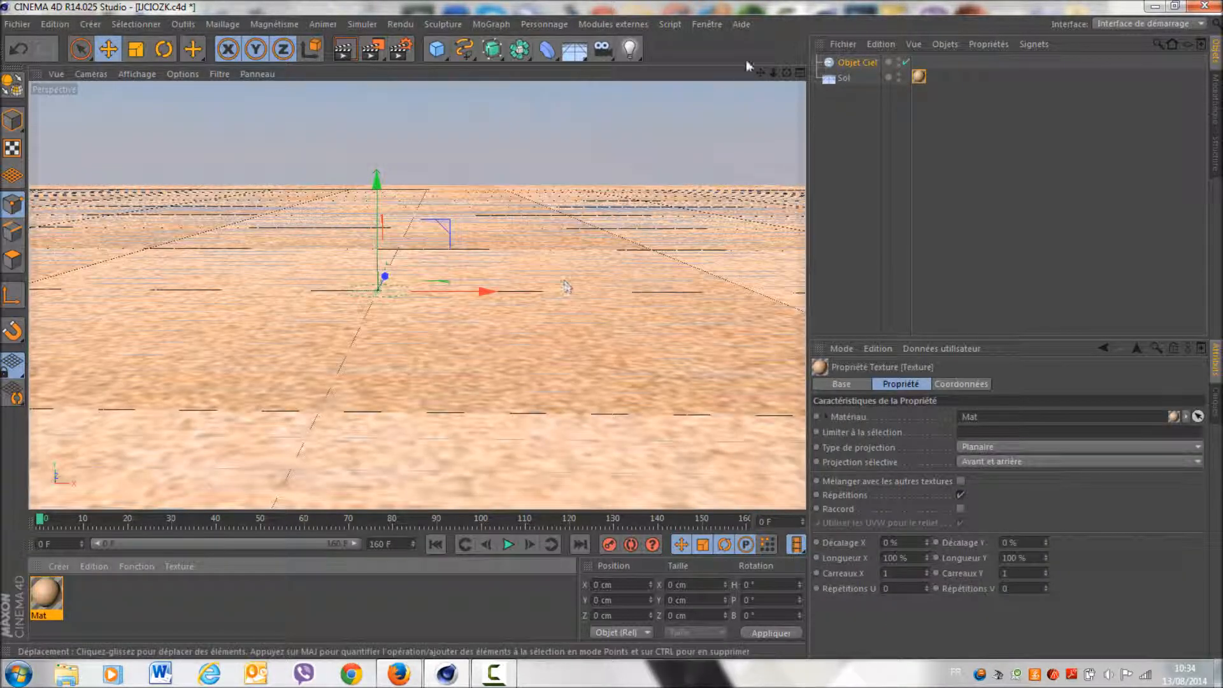
{"action": "left_click_drag", "start_coordinate": [786, 73], "coordinate": [750, 63]}
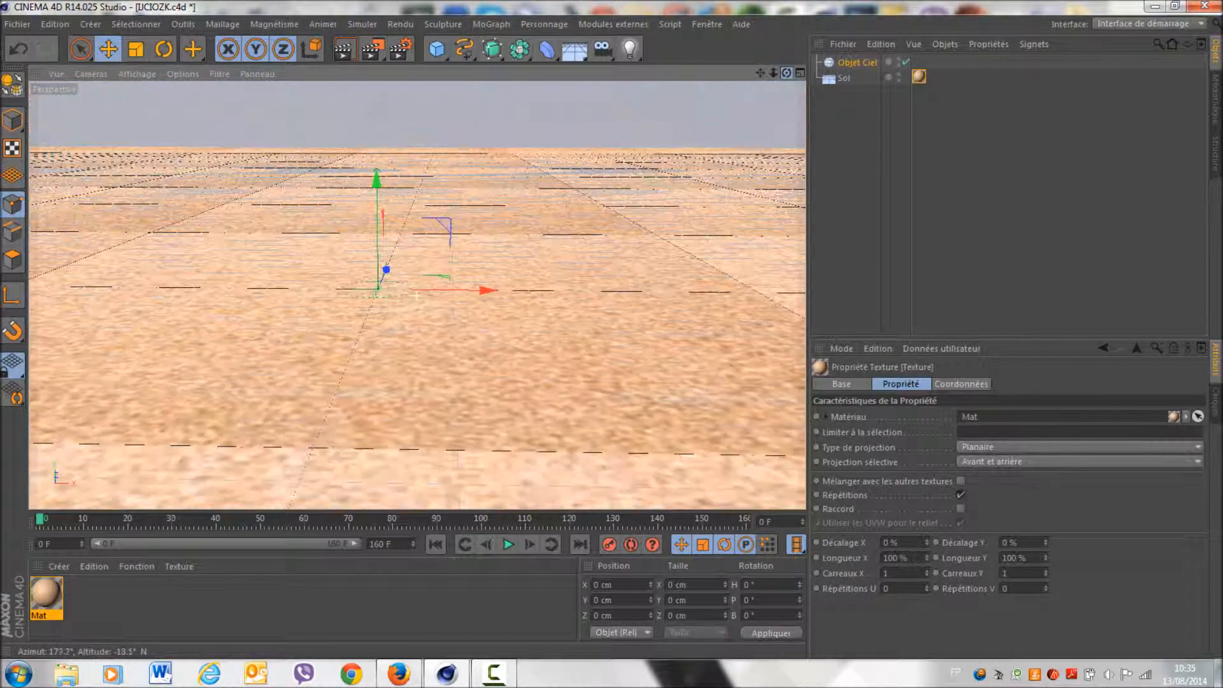
Replace the floor material's colour texture with images (2).jpg from the user's desktop folder, copying the image into the project location.
{"action": "left_click", "coordinate": [51, 590]}
{"action": "double_click", "coordinate": [51, 590]}
{"action": "left_click", "coordinate": [414, 223]}
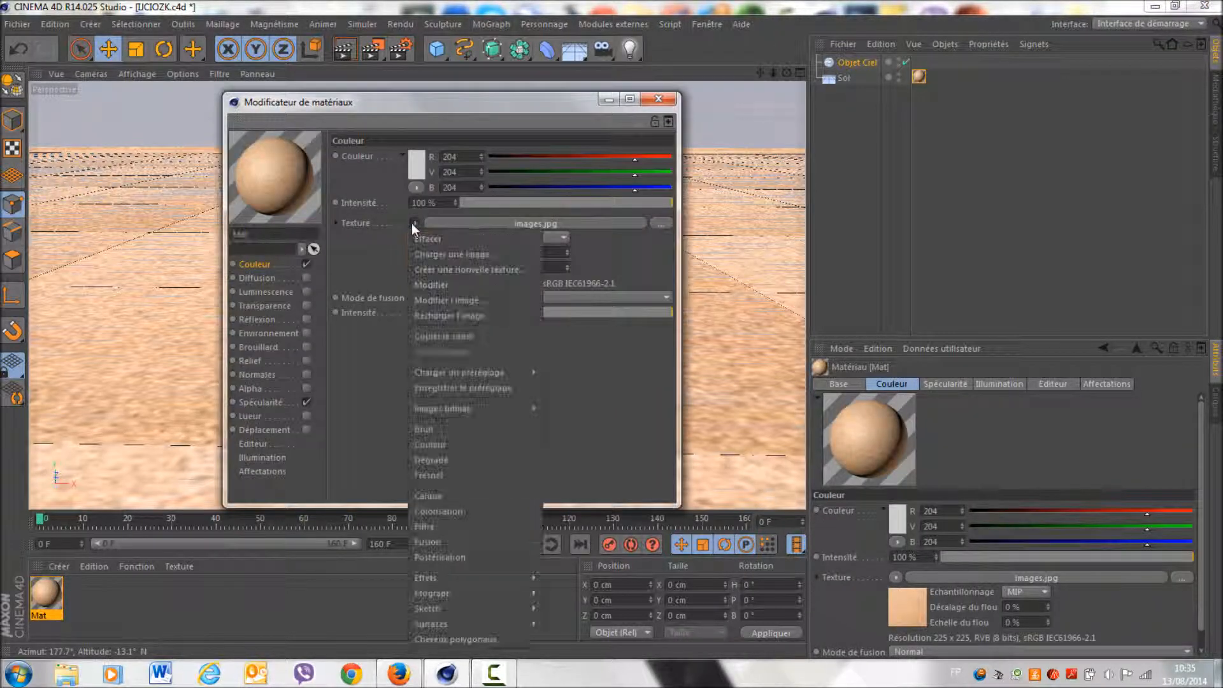
{"action": "left_click", "coordinate": [455, 254]}
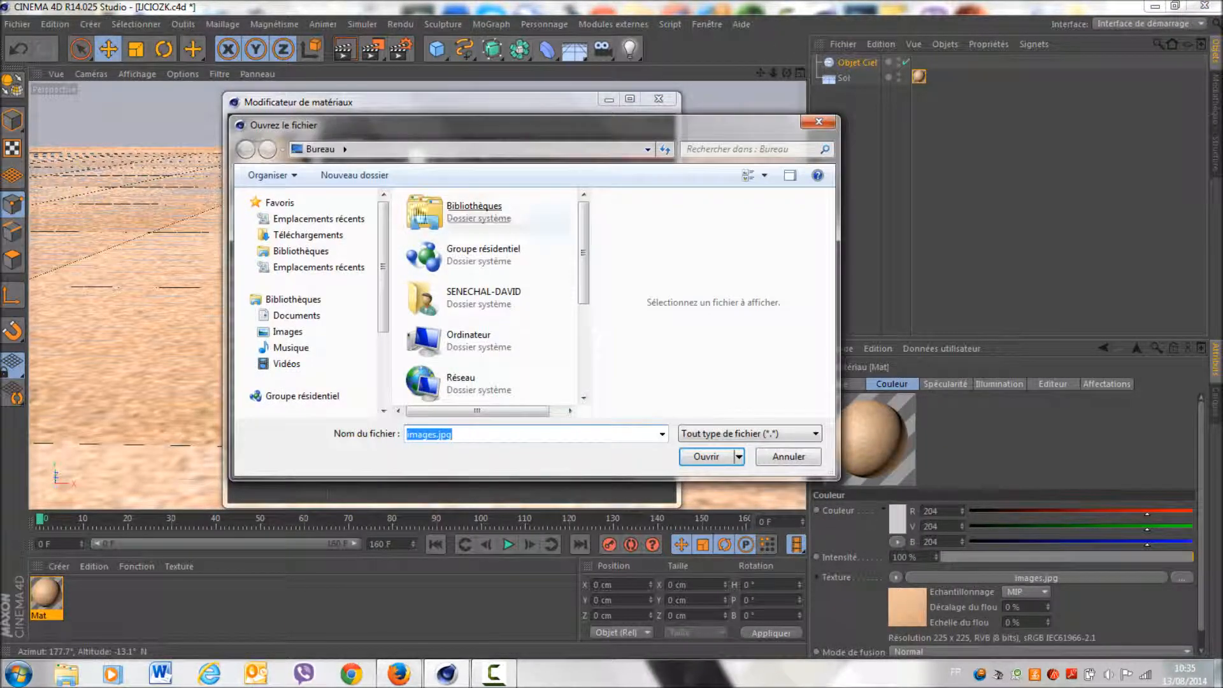
{"action": "left_click_drag", "start_coordinate": [582, 299], "coordinate": [579, 355]}
{"action": "double_click", "coordinate": [486, 299]}
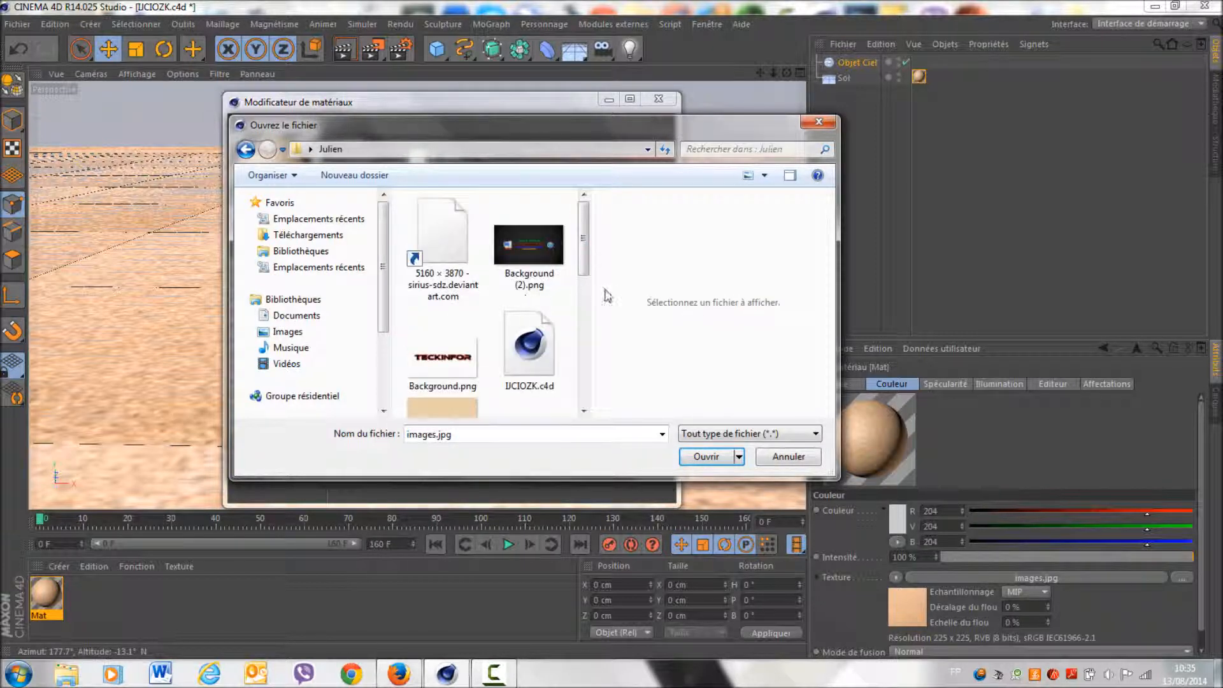
{"action": "left_click_drag", "start_coordinate": [587, 257], "coordinate": [587, 313]}
{"action": "left_click", "coordinate": [453, 258]}
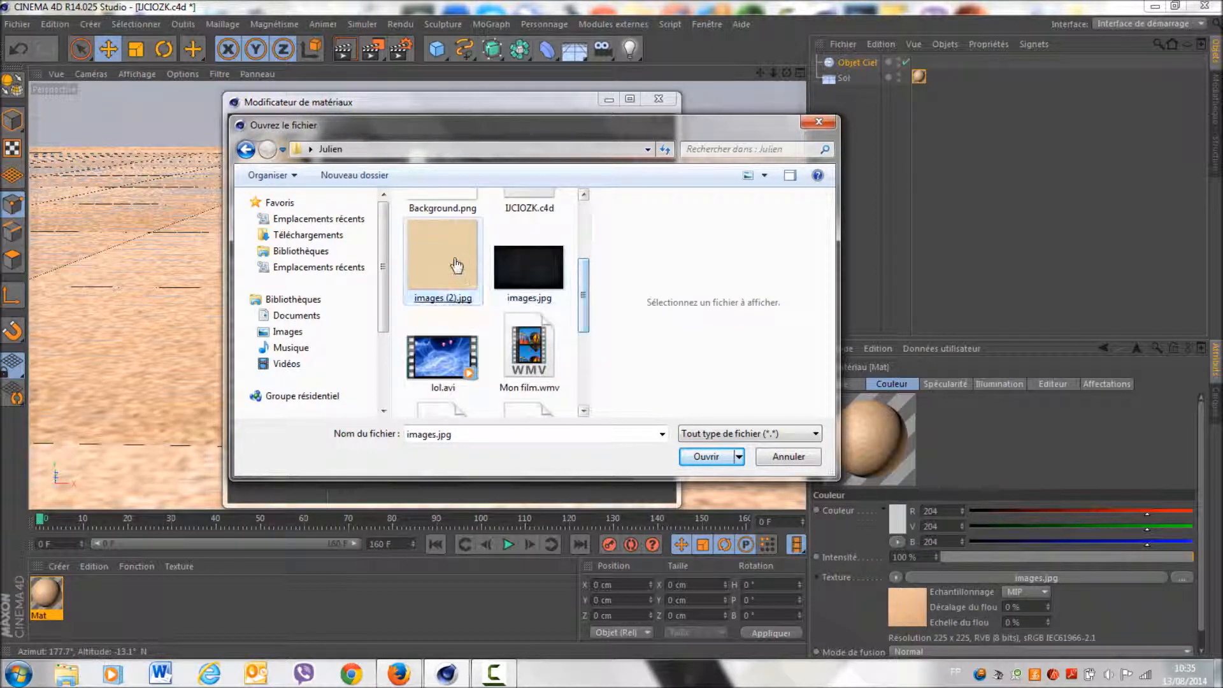
{"action": "double_click", "coordinate": [453, 257]}
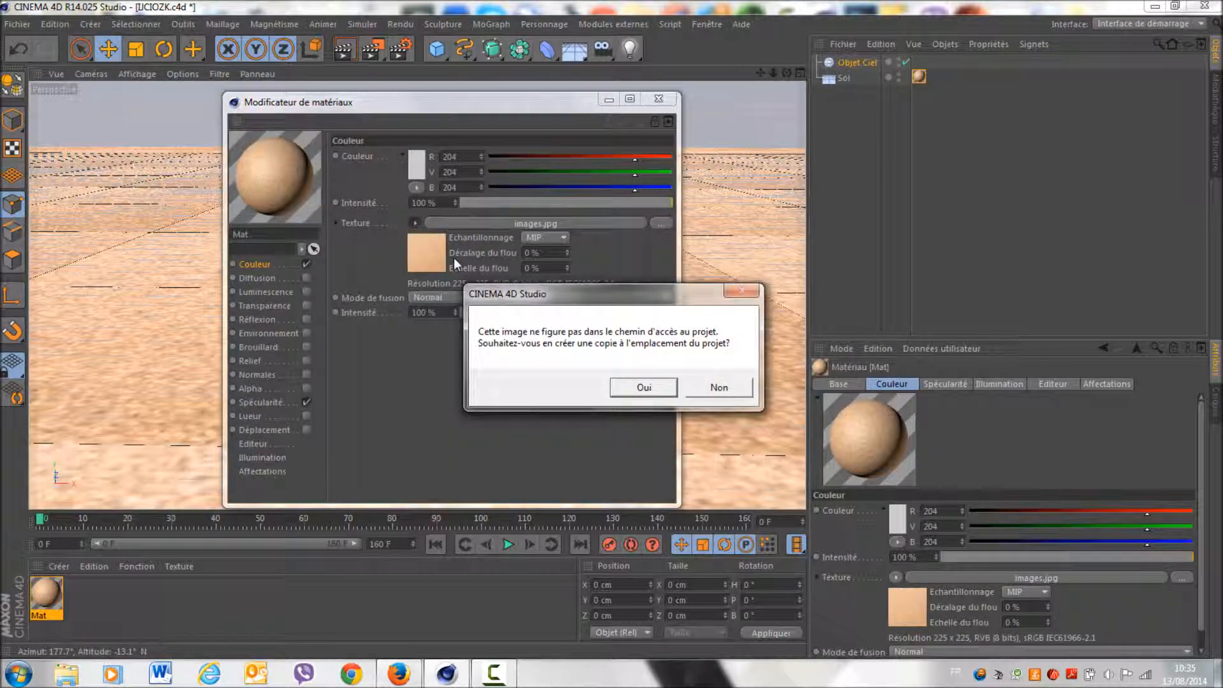
{"action": "left_click", "coordinate": [643, 387]}
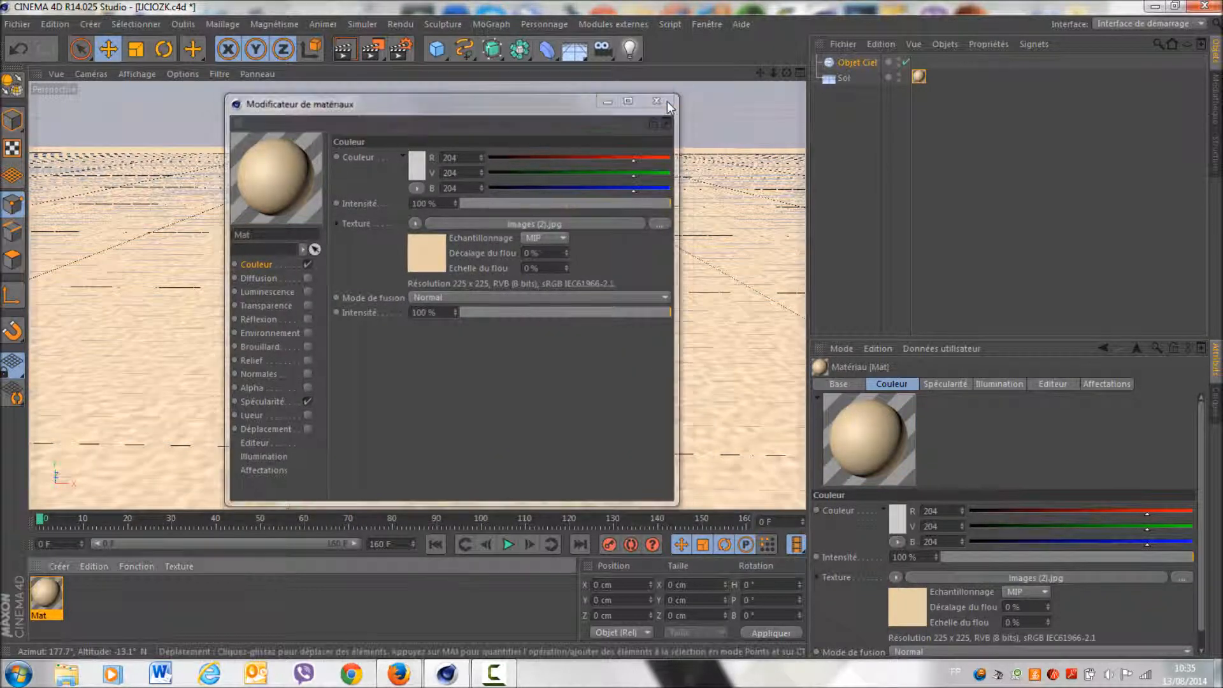
{"action": "left_click", "coordinate": [663, 100]}
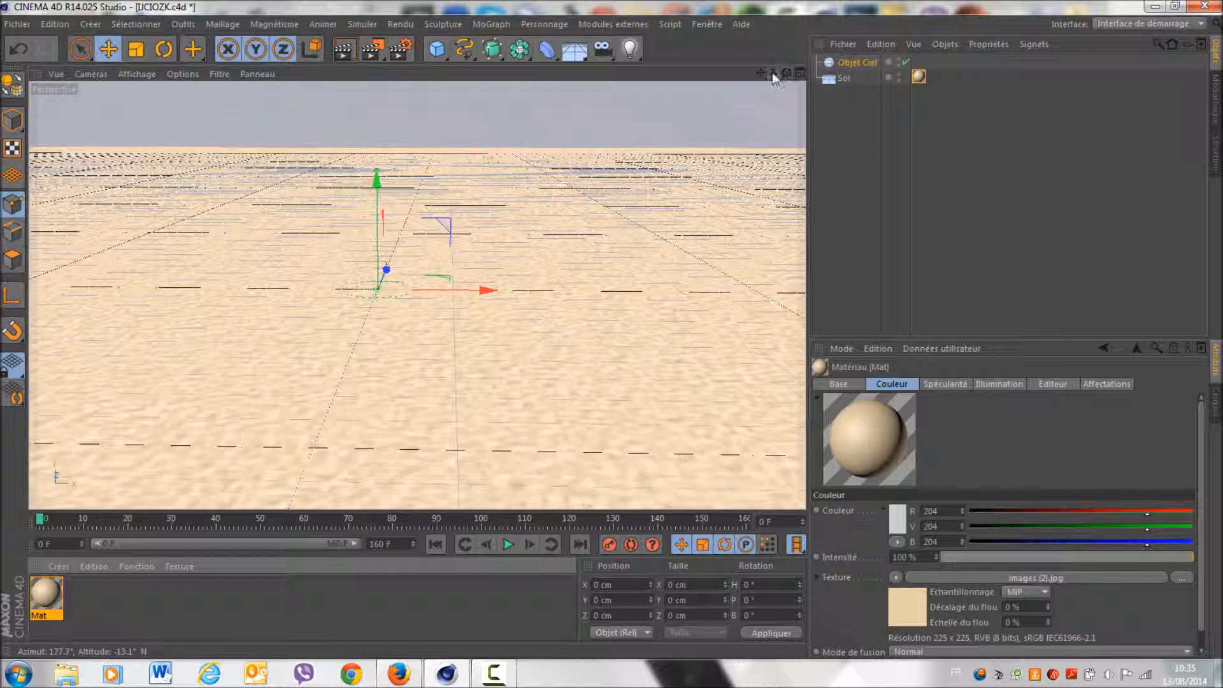
Render the current view to check the new sand texture on the floor.
{"action": "left_click", "coordinate": [345, 50]}
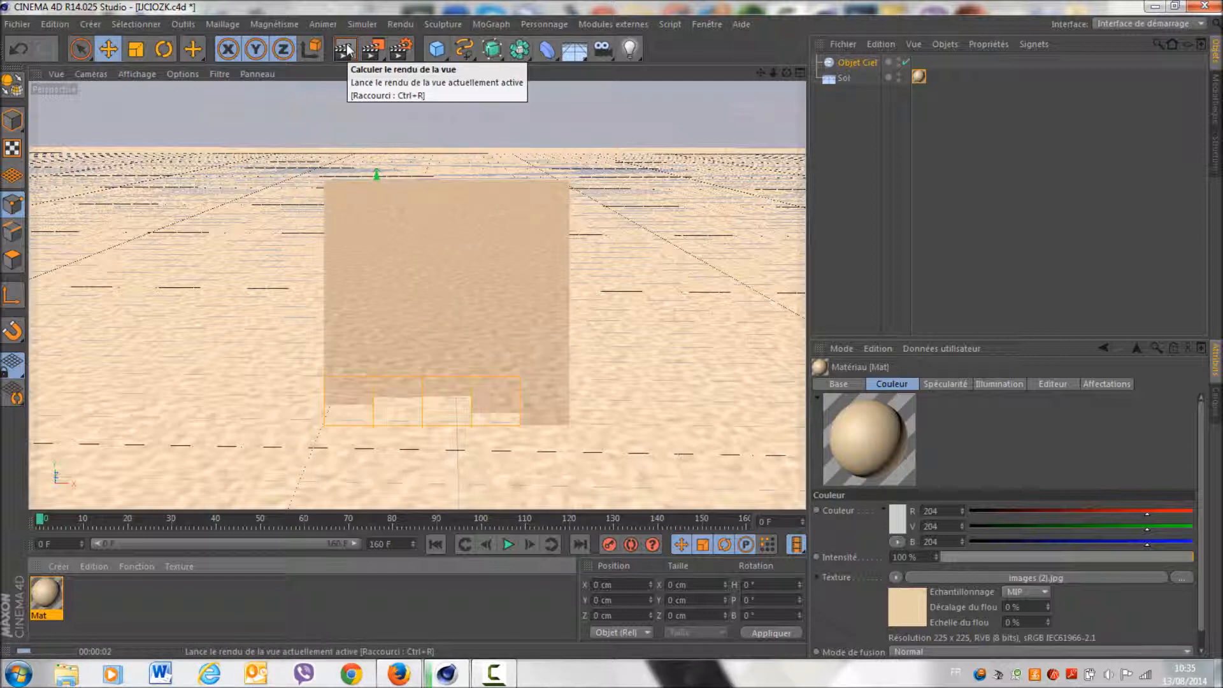
{"action": "left_click", "coordinate": [384, 591]}
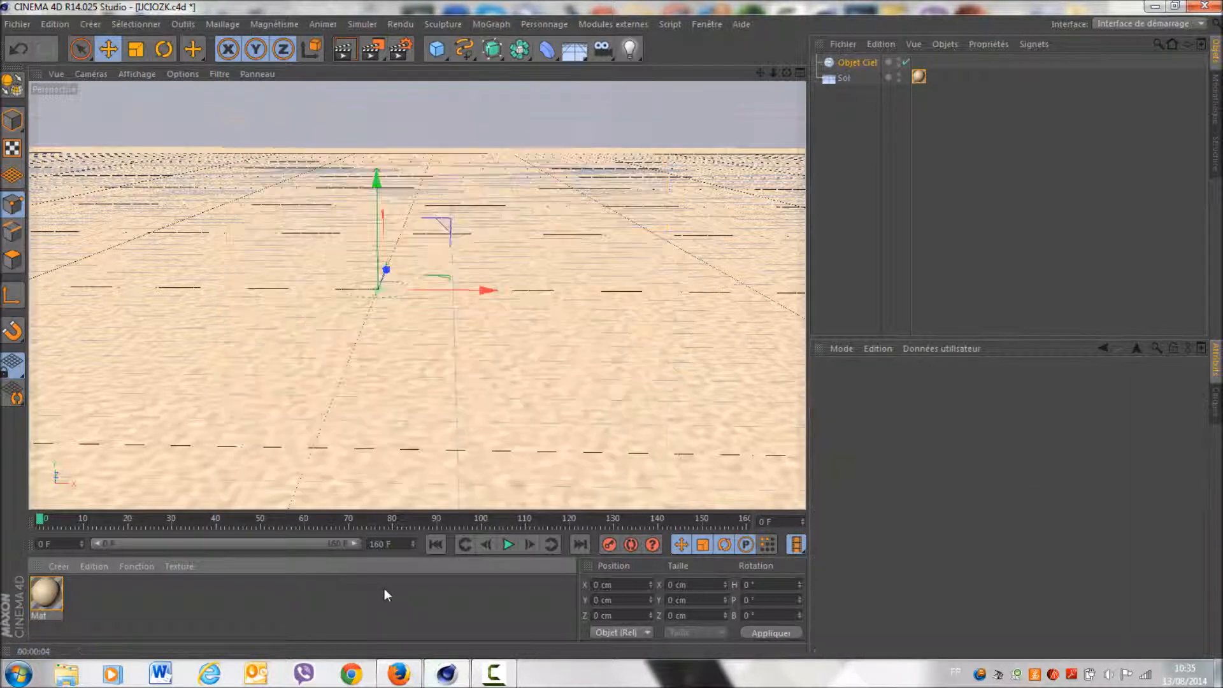
Add a MoGraph text object (MoTexte) to the scene.
{"action": "left_click_drag", "start_coordinate": [773, 72], "coordinate": [789, 81]}
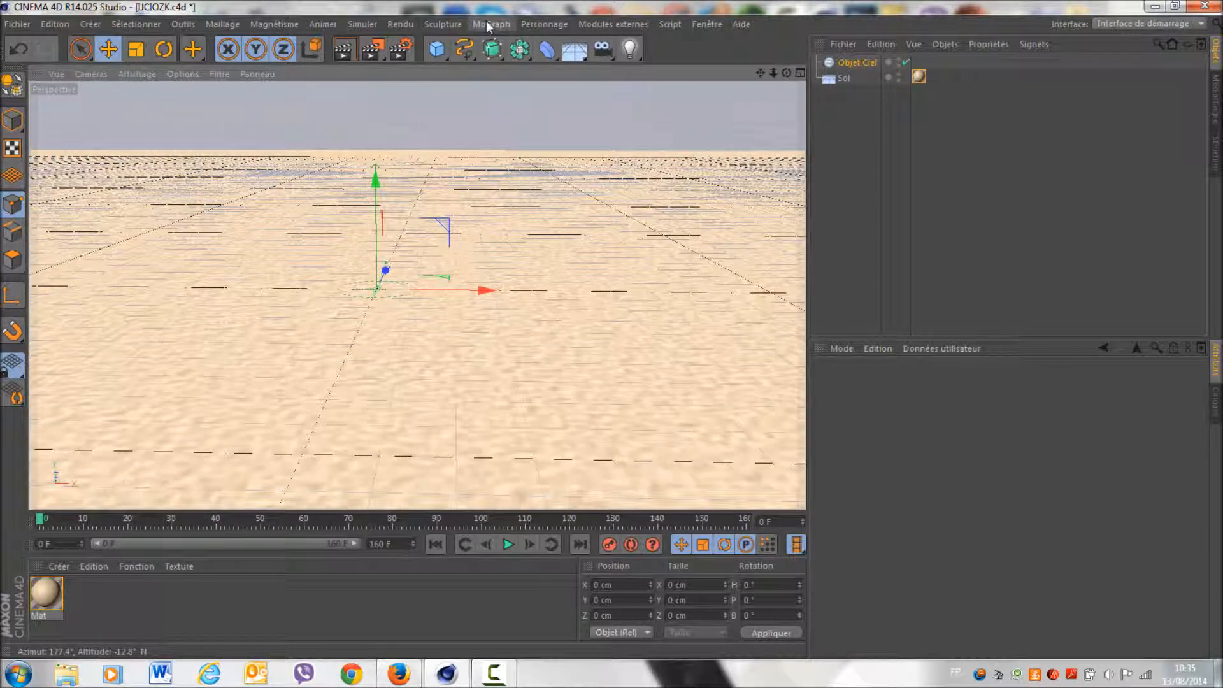
{"action": "left_click", "coordinate": [487, 26]}
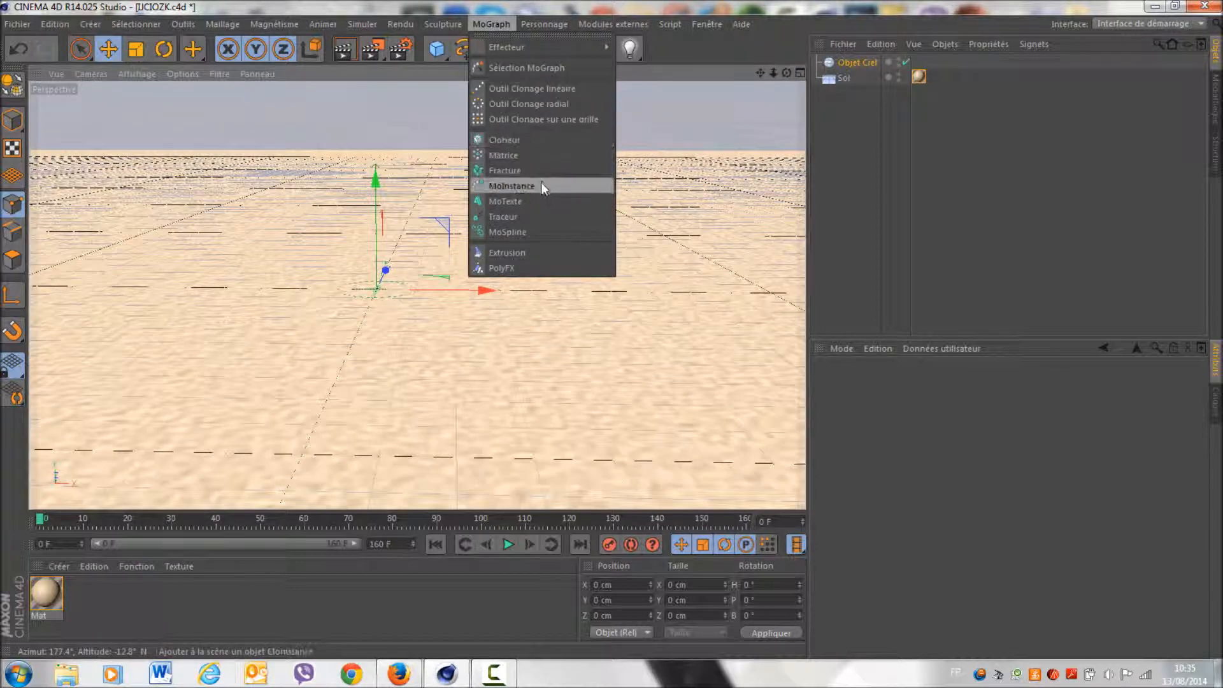
{"action": "left_click", "coordinate": [536, 200]}
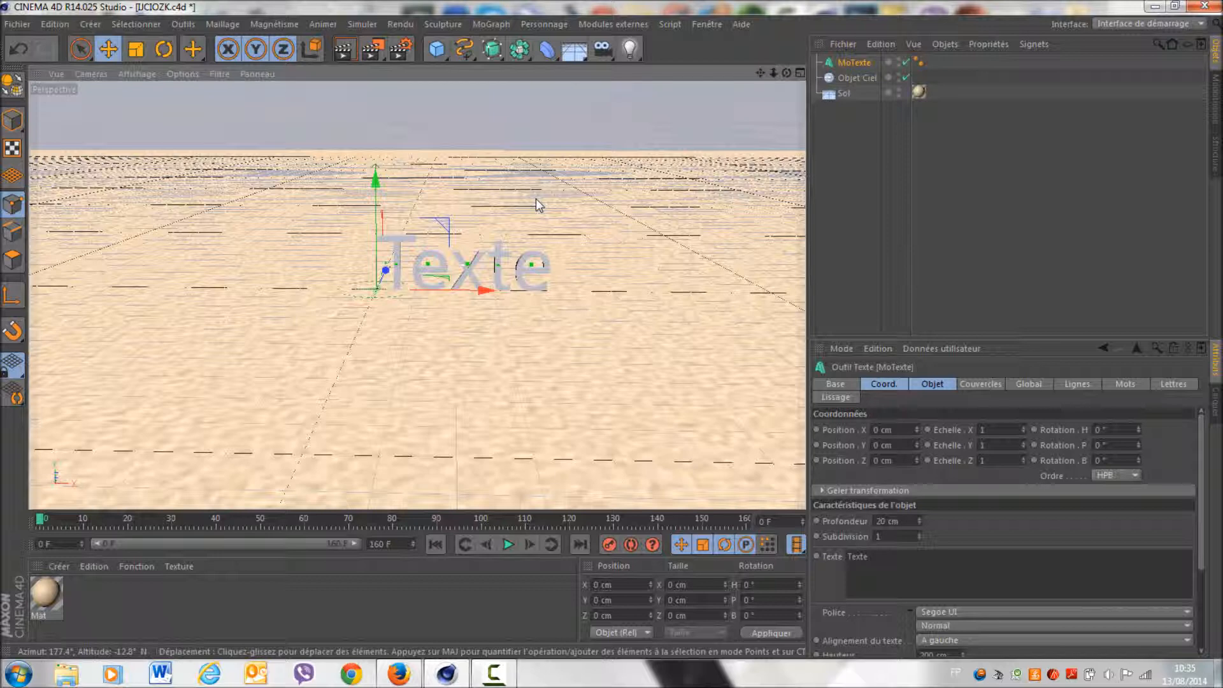
Replace the MoTexte object's default text with "TeckInfor".
{"action": "left_click_drag", "start_coordinate": [775, 73], "coordinate": [778, 79]}
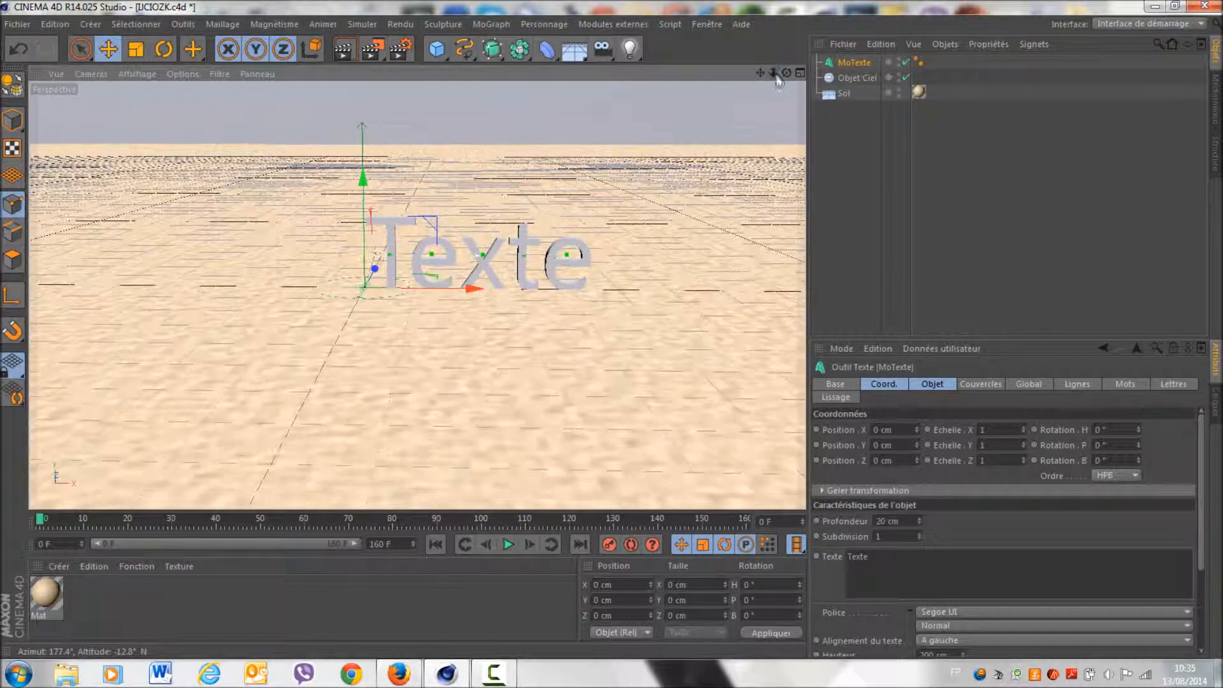
{"action": "left_click", "coordinate": [889, 557]}
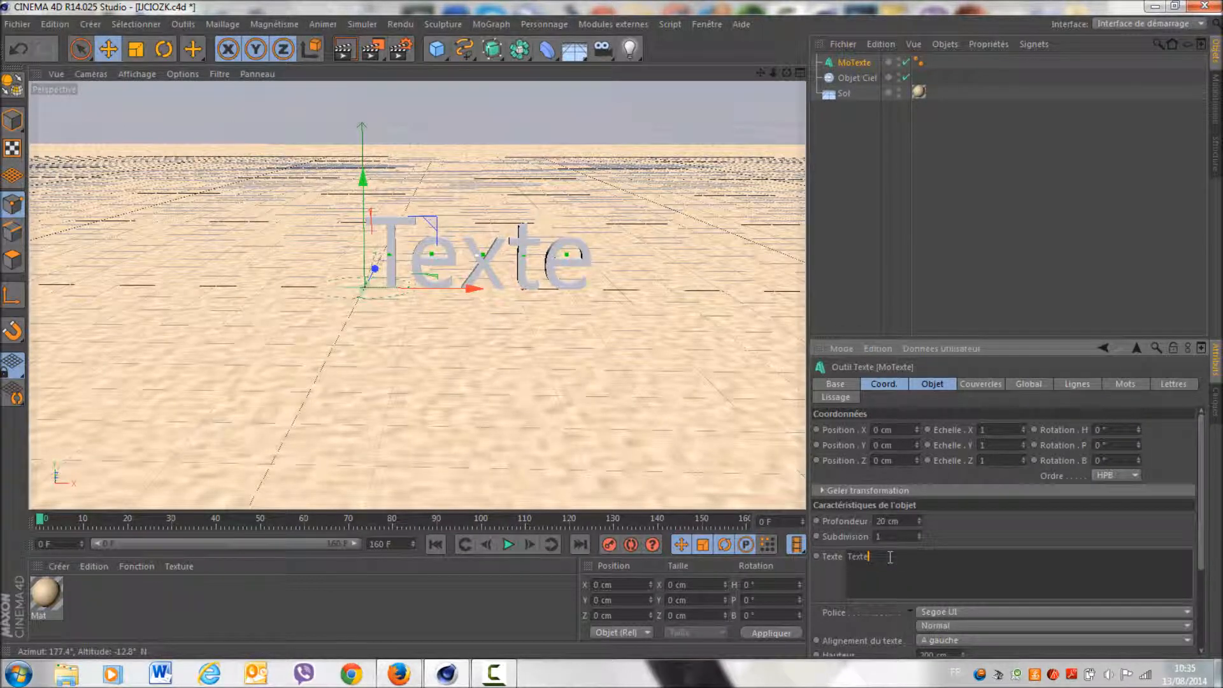
{"action": "key", "text": "BackSpace"}
{"action": "key", "text": "BackSpace"}
{"action": "key", "text": "BackSpace"}
{"action": "key", "text": "BackSpace"}
{"action": "type", "text": "r"}
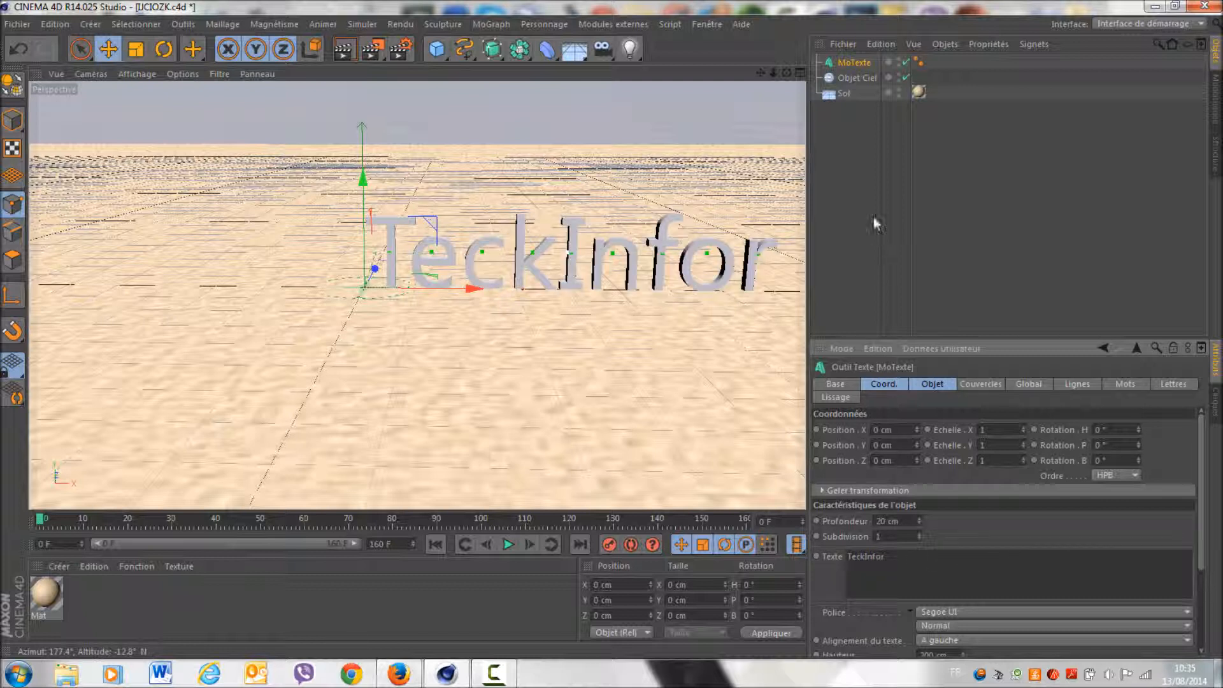
Set the MoTexte object's extrusion depth (Profondeur) to 60 cm.
{"action": "left_click_drag", "start_coordinate": [767, 67], "coordinate": [698, 68]}
{"action": "left_click_drag", "start_coordinate": [773, 73], "coordinate": [727, 81]}
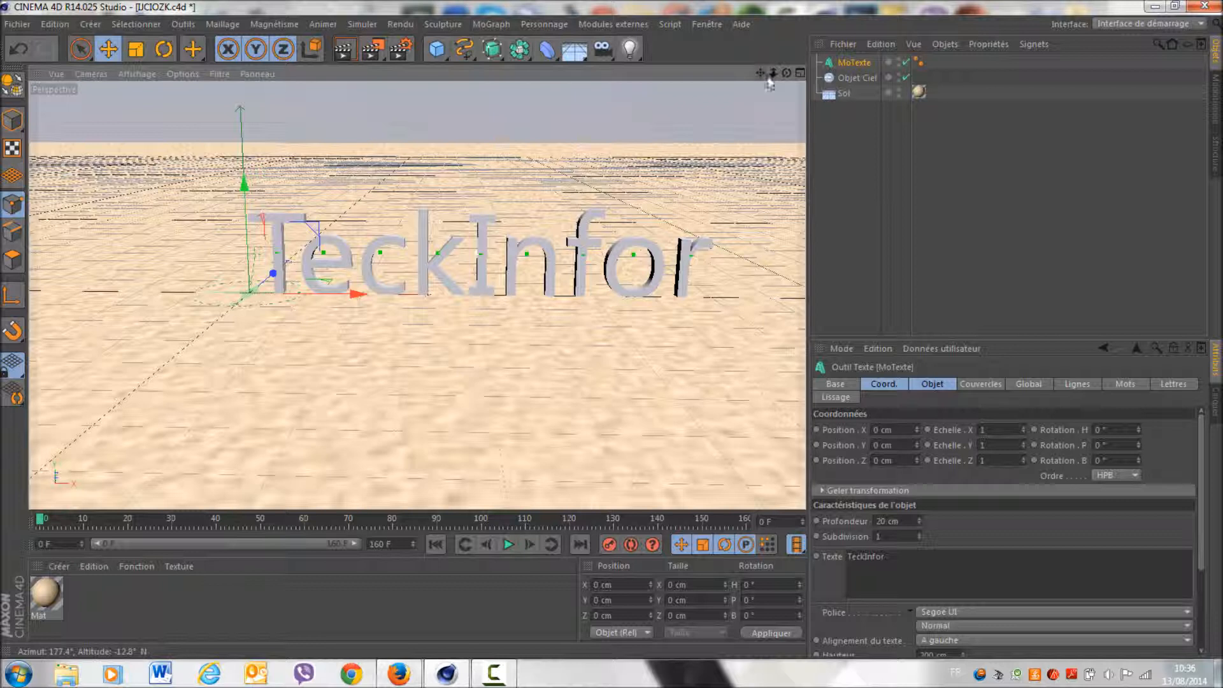
{"action": "double_click", "coordinate": [881, 520]}
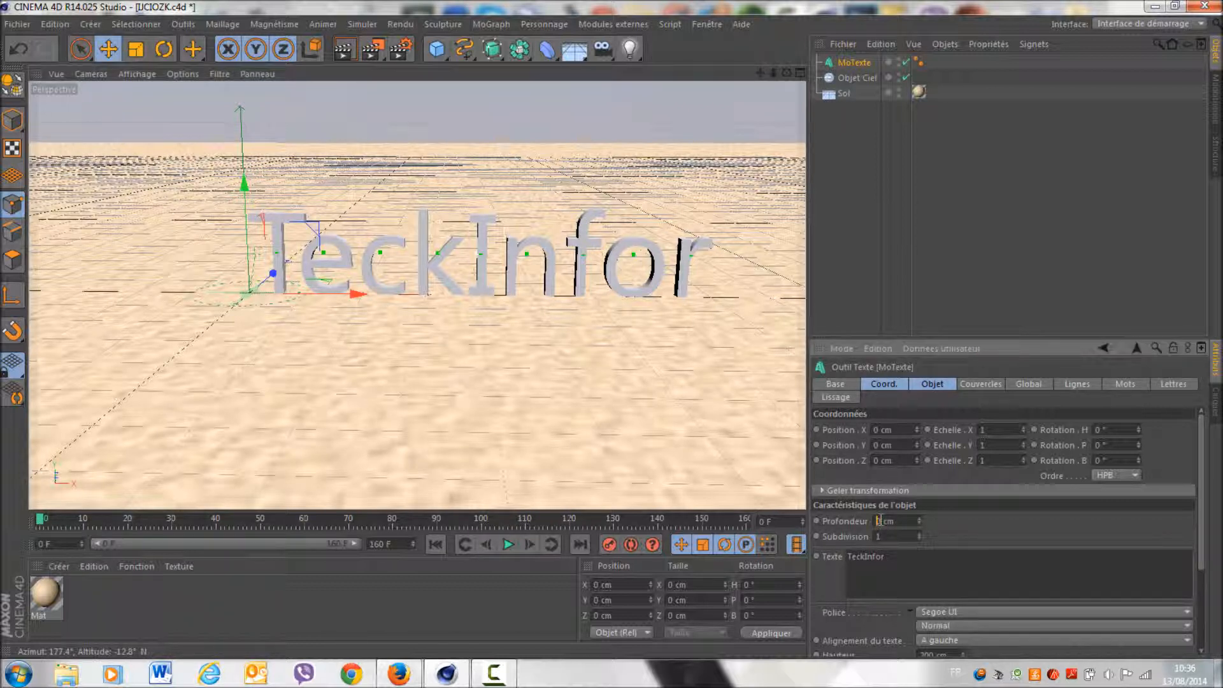
{"action": "key", "text": "Return"}
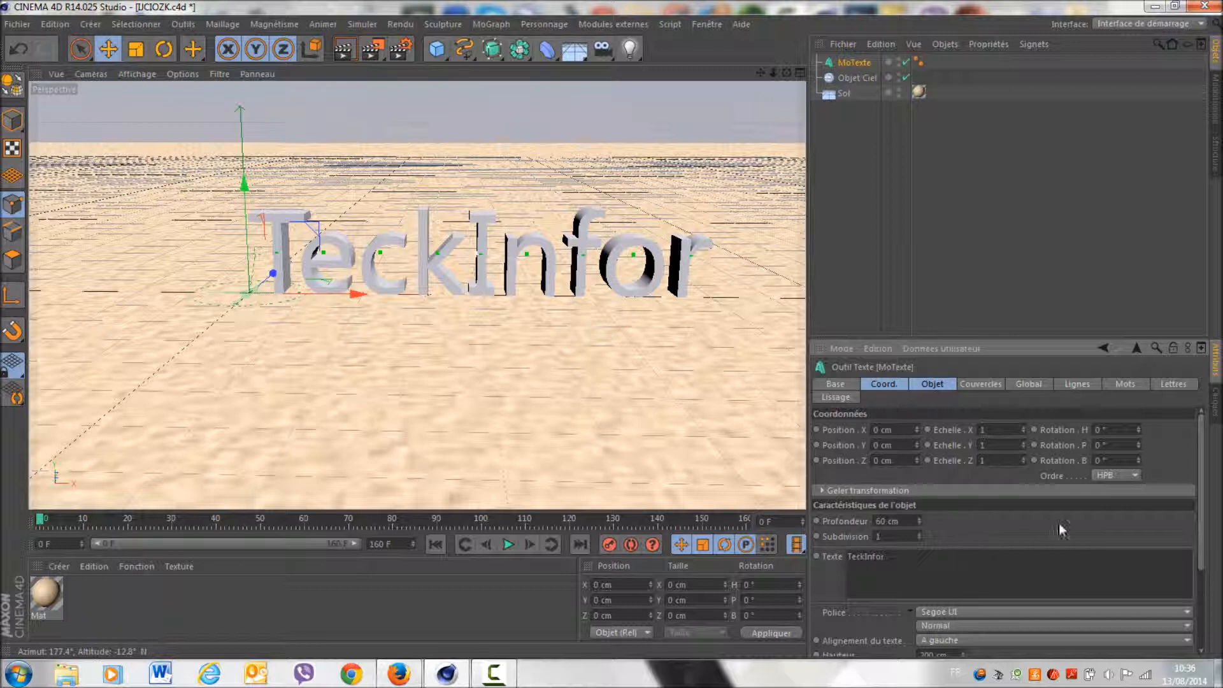
Change the text's font to Ethnocentric Rg.
{"action": "scroll", "coordinate": [1186, 511], "scroll_direction": "down", "scroll_amount": 2}
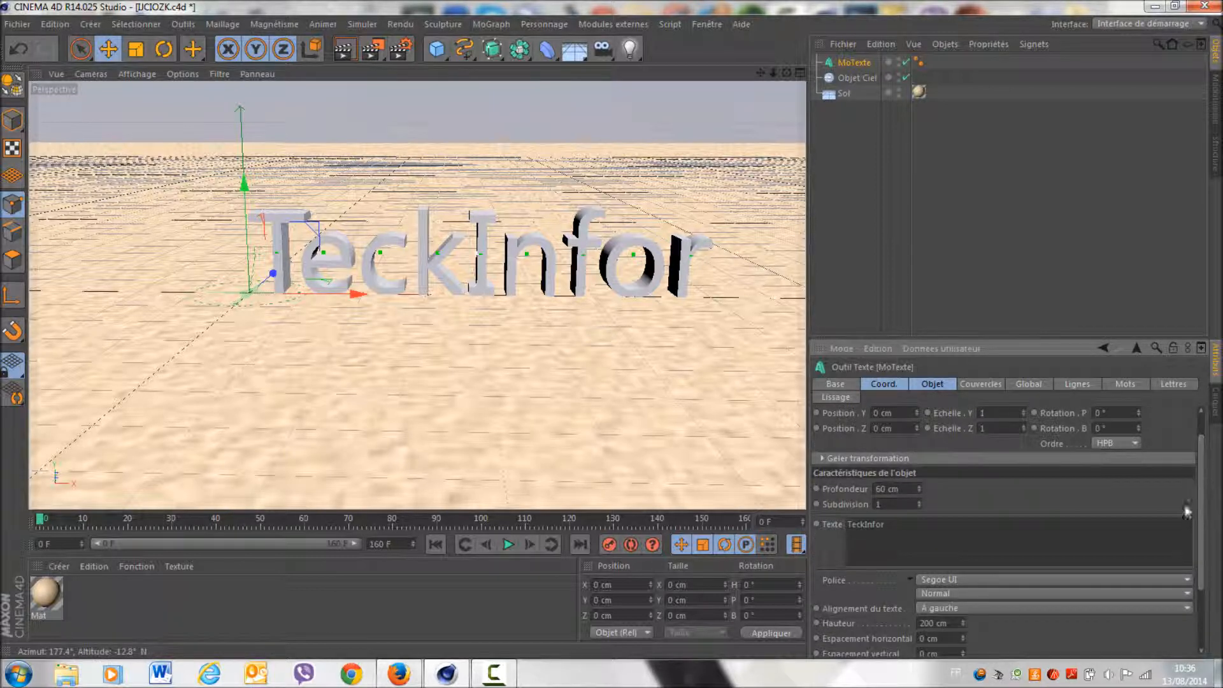
{"action": "left_click", "coordinate": [1015, 581]}
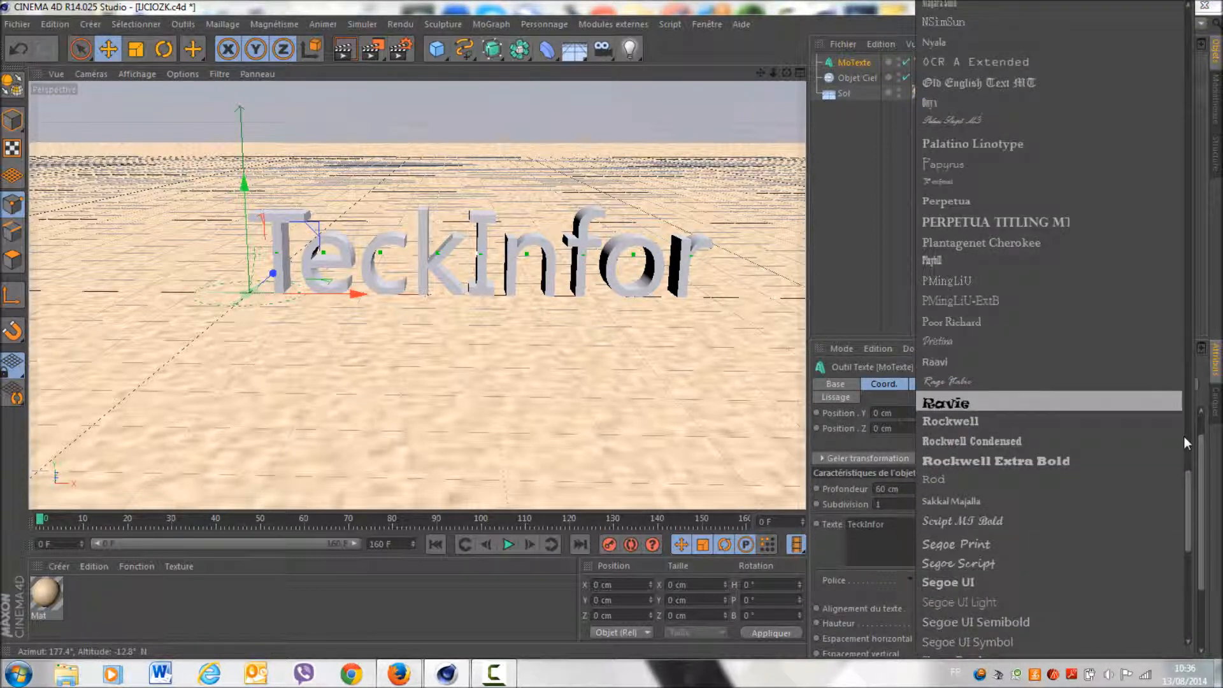
{"action": "left_click_drag", "start_coordinate": [1190, 529], "coordinate": [1210, 214]}
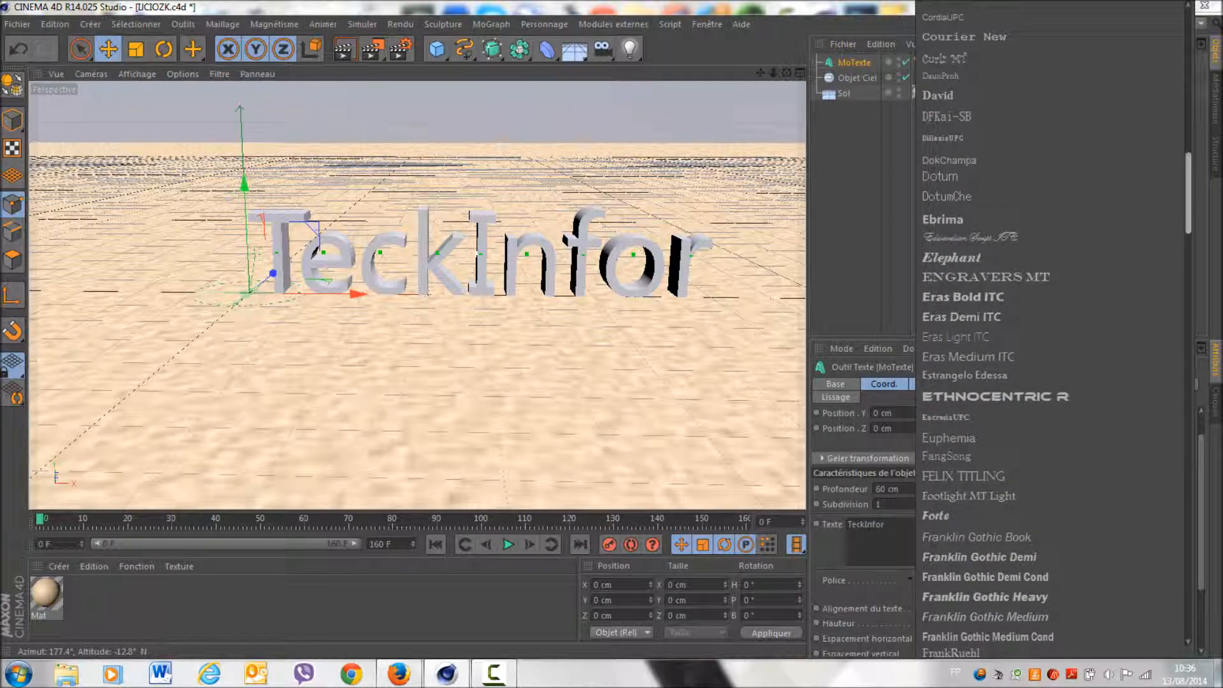
{"action": "left_click", "coordinate": [1049, 395]}
Set the text's start cap (Début) to Couvercle et biseau with a radius of 7 cm.
{"action": "left_click_drag", "start_coordinate": [762, 74], "coordinate": [570, 77]}
{"action": "left_click_drag", "start_coordinate": [773, 73], "coordinate": [676, 75]}
{"action": "left_click_drag", "start_coordinate": [759, 74], "coordinate": [741, 75]}
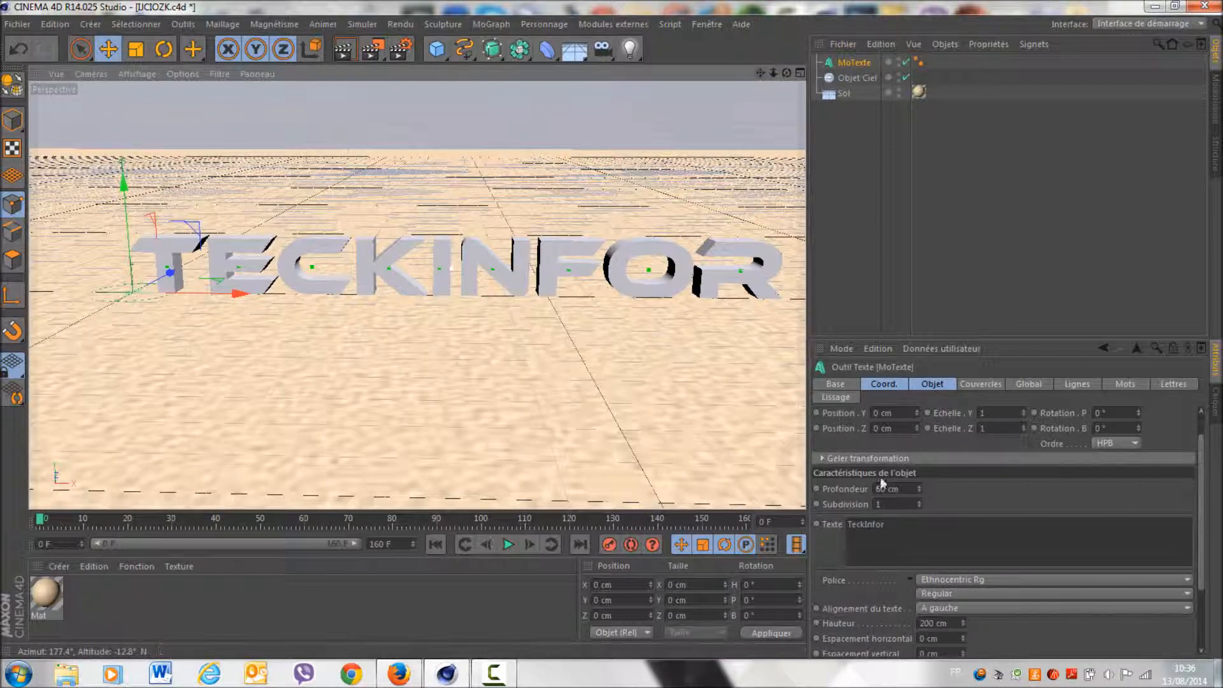
{"action": "left_click_drag", "start_coordinate": [787, 72], "coordinate": [789, 75]}
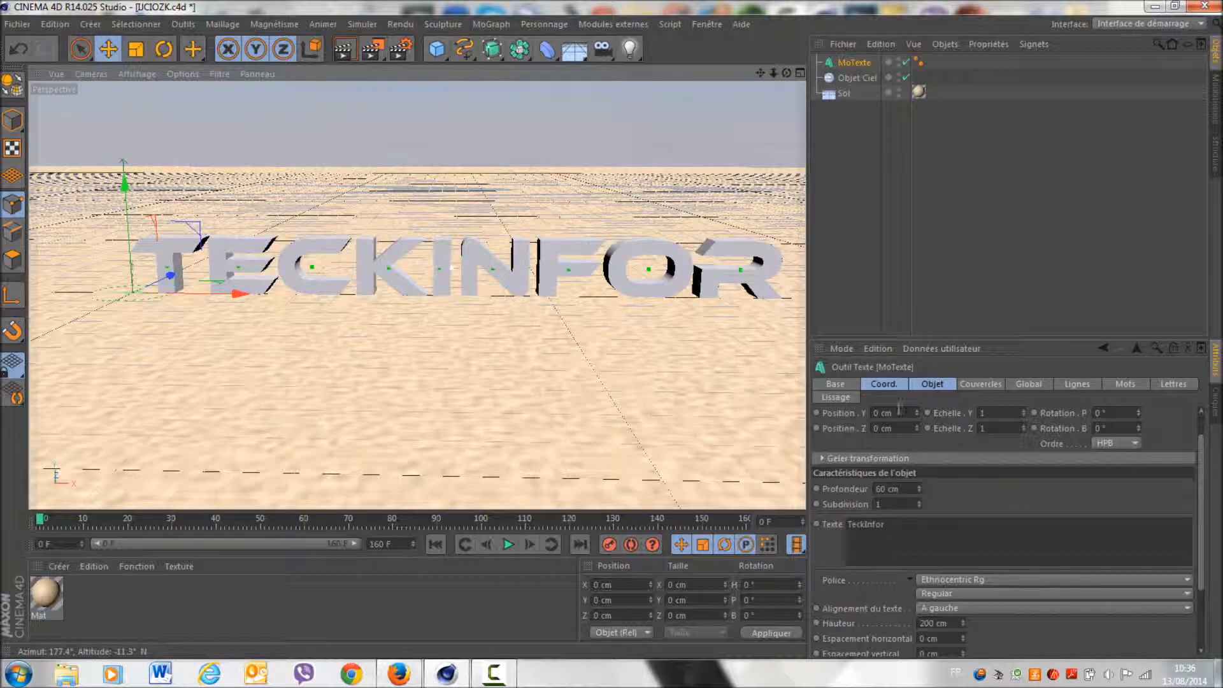
{"action": "left_click", "coordinate": [974, 384]}
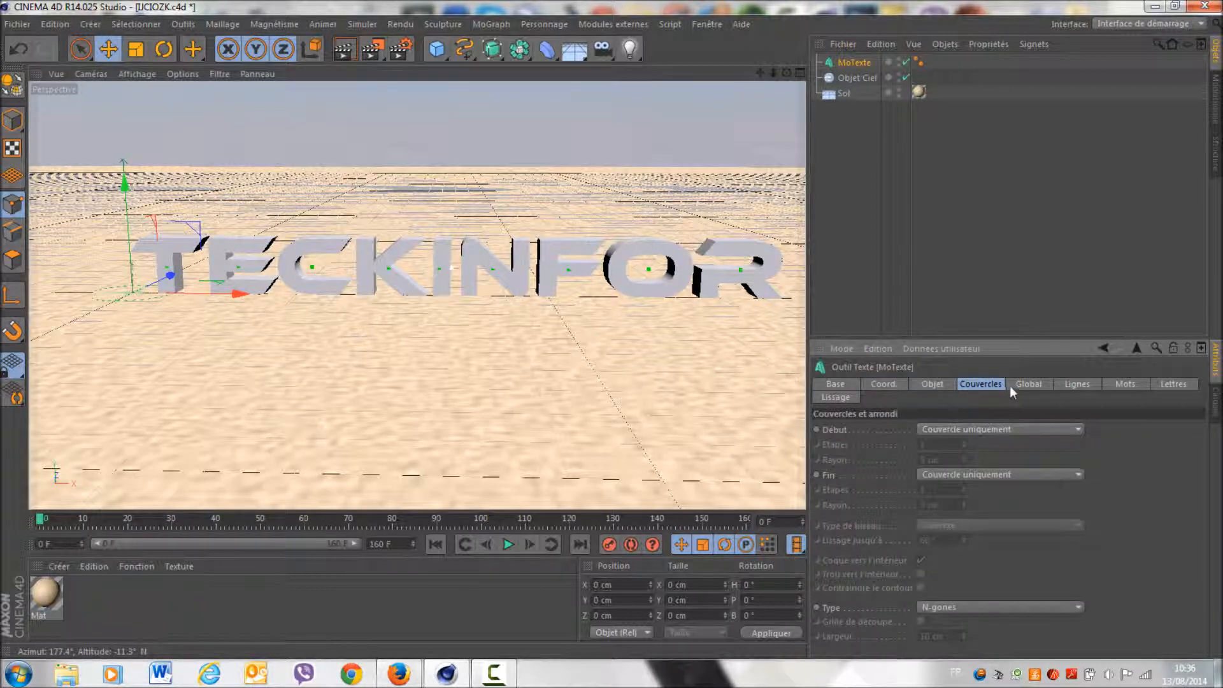
{"action": "left_click", "coordinate": [1010, 431]}
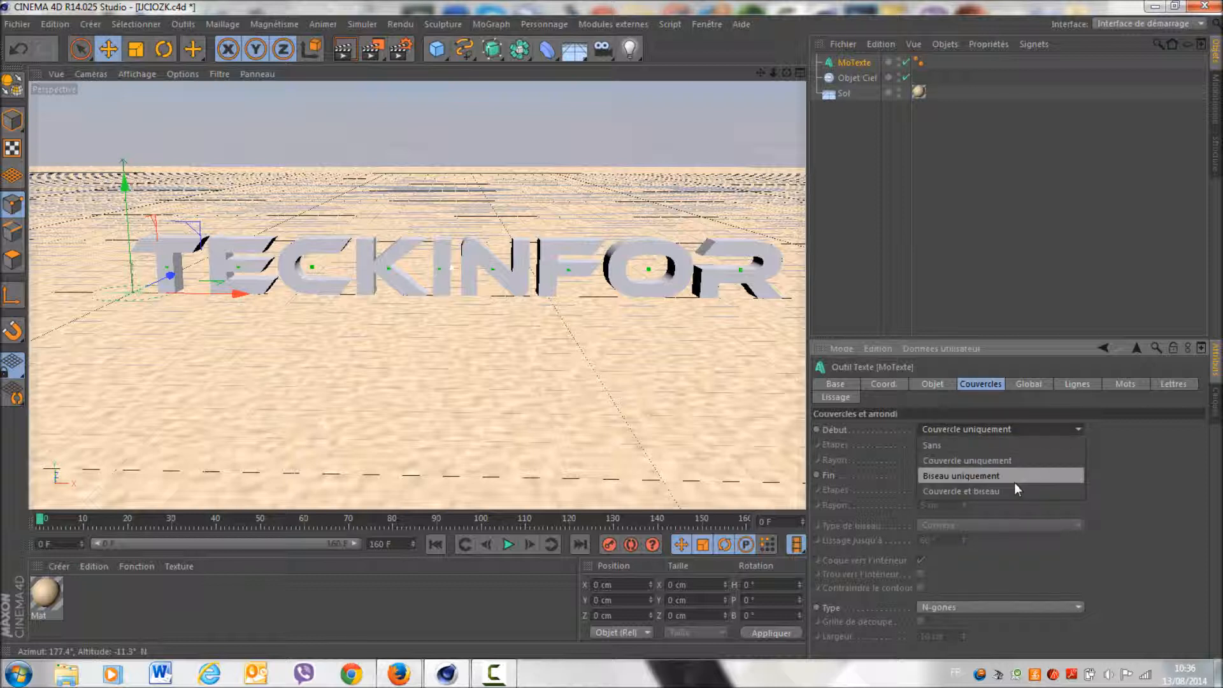
{"action": "left_click", "coordinate": [983, 390]}
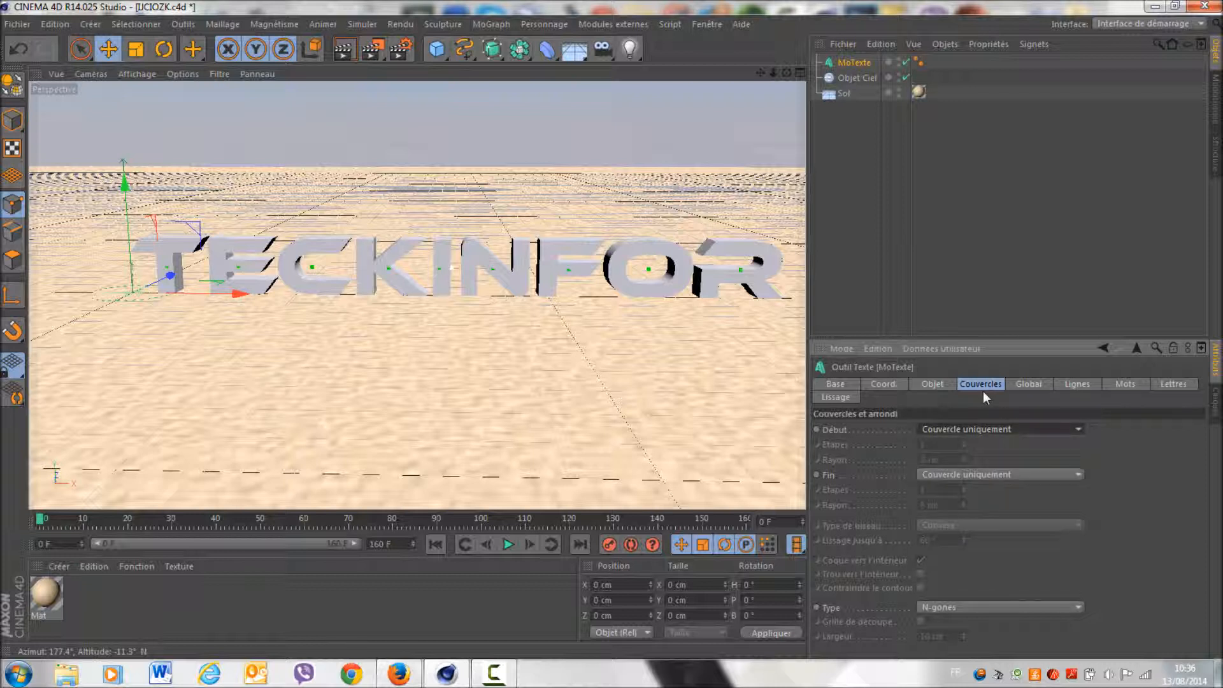
{"action": "left_click", "coordinate": [984, 430]}
{"action": "left_click", "coordinate": [978, 490]}
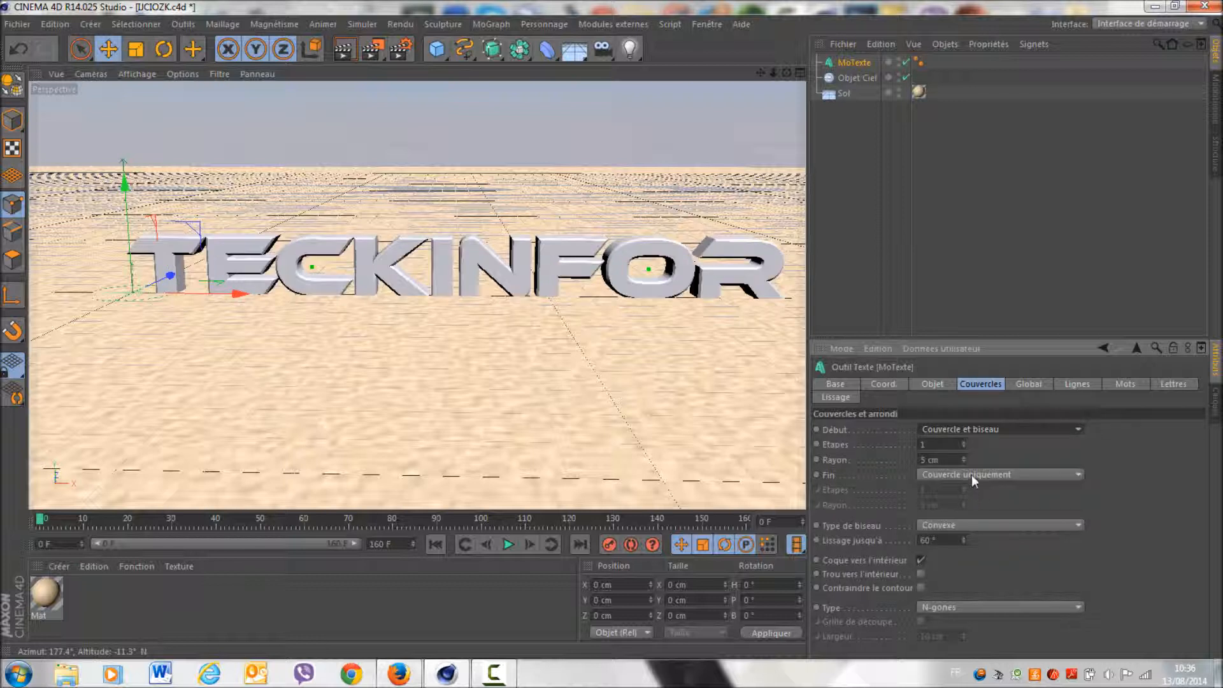
{"action": "left_click", "coordinate": [927, 460]}
{"action": "key", "text": "BackSpace"}
{"action": "type", "text": "7"}
Set the text's end cap (Fin) to Couvercle et biseau with a radius of 7 cm.
{"action": "left_click", "coordinate": [937, 473]}
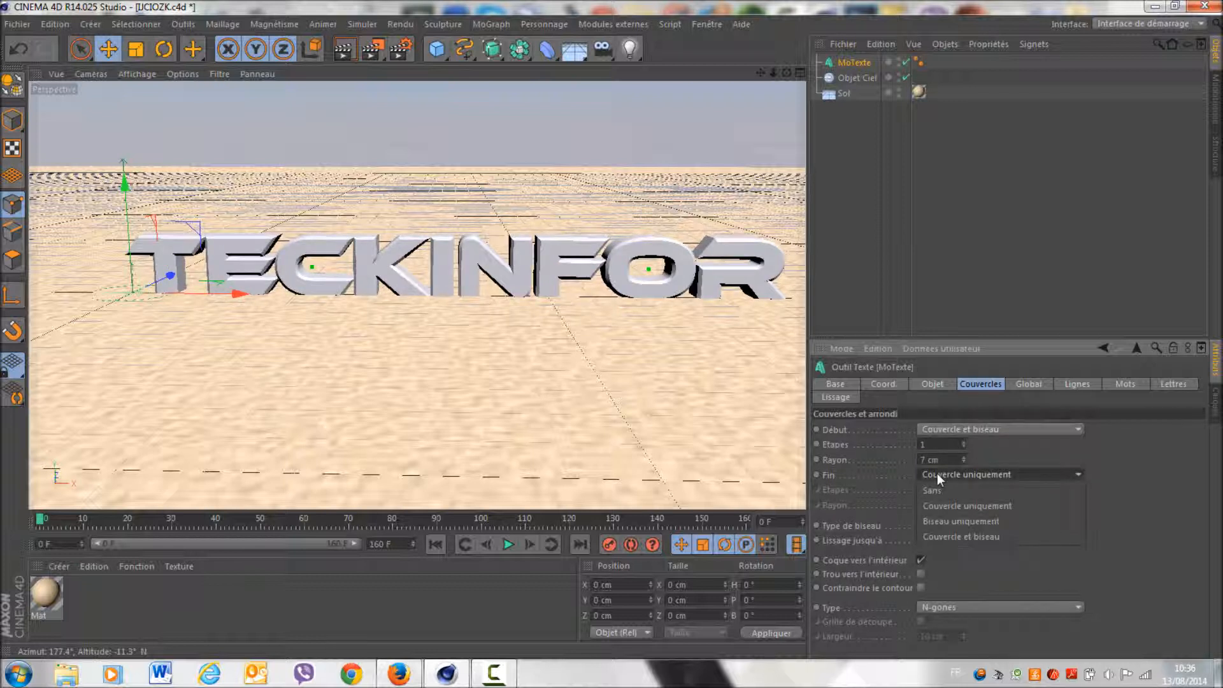
{"action": "left_click", "coordinate": [945, 541]}
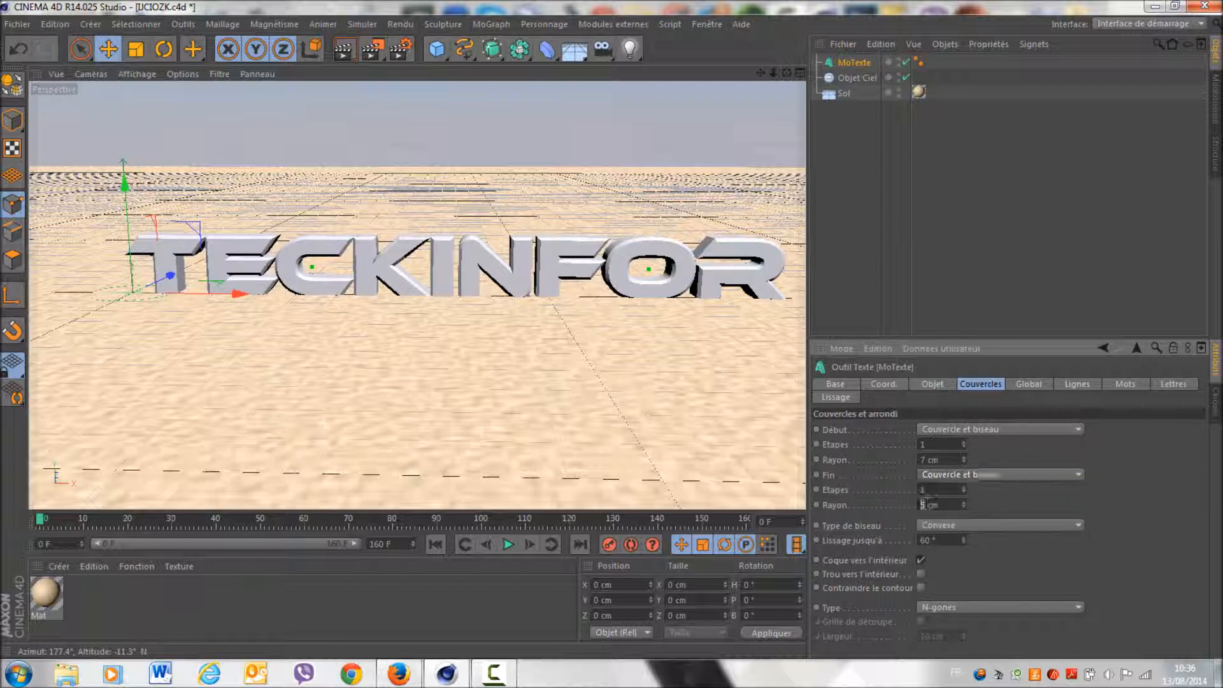
{"action": "type", "text": "7"}
{"action": "key", "text": "Return"}
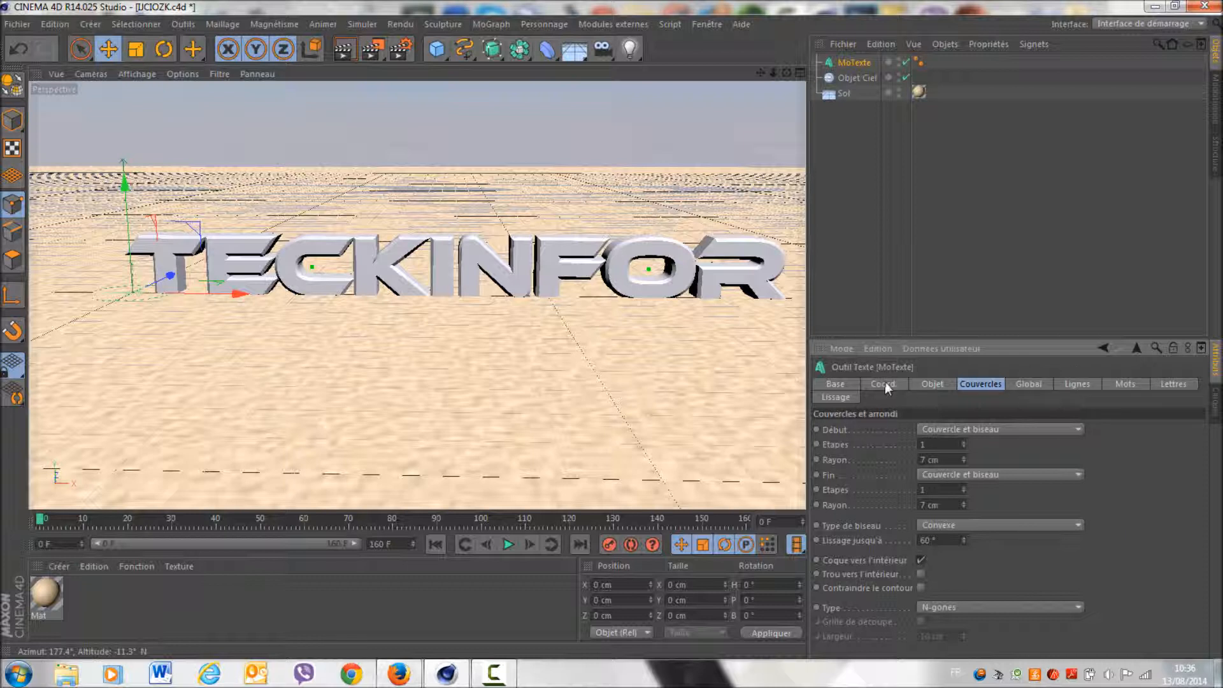
Set the text object's interpolation to Subdiviser.
{"action": "left_click", "coordinate": [924, 383]}
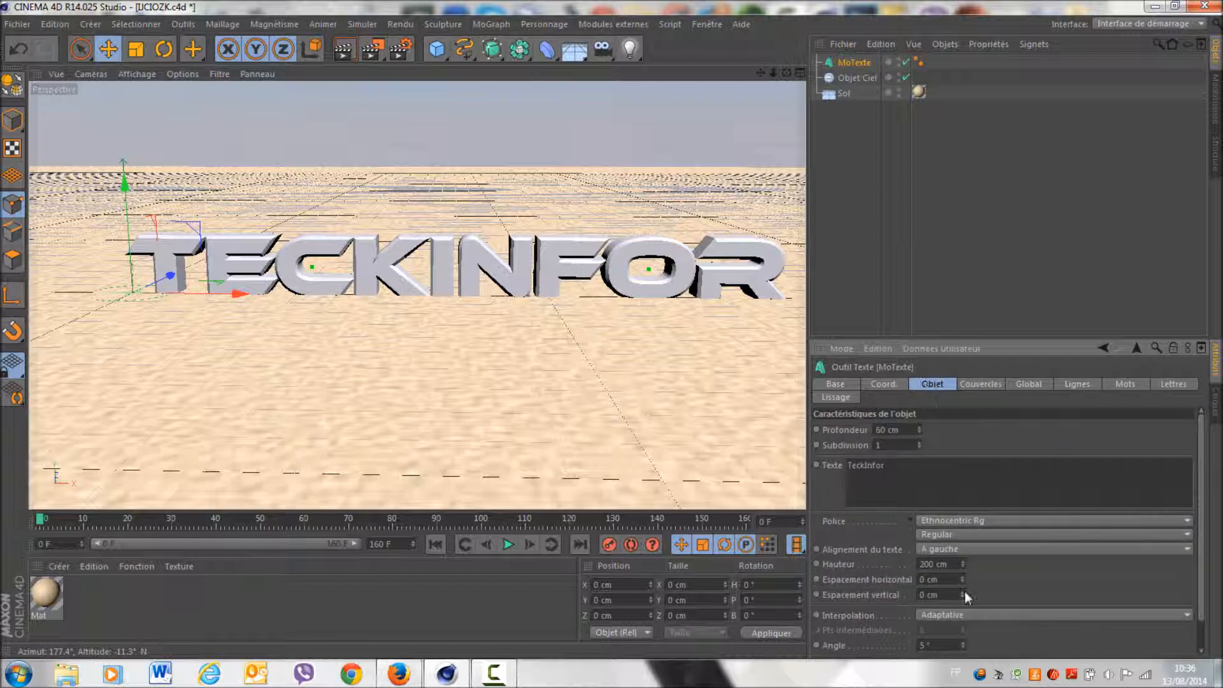
{"action": "left_click", "coordinate": [934, 615]}
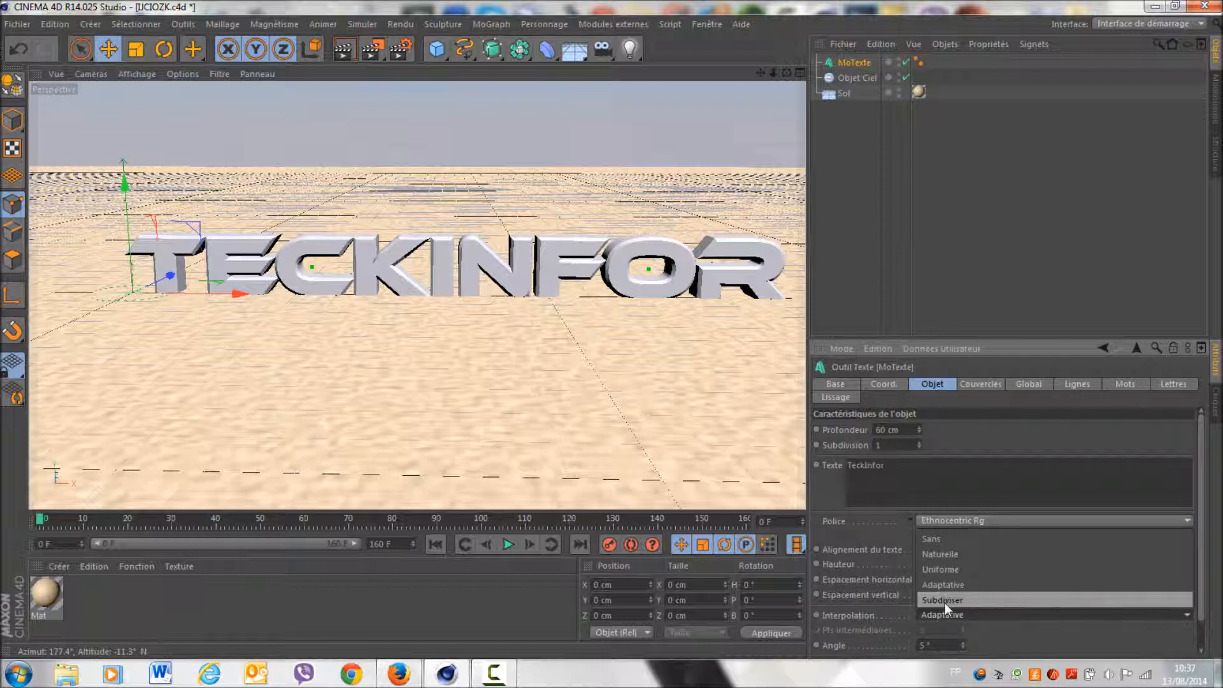
{"action": "left_click", "coordinate": [945, 602]}
{"action": "mouse_move", "coordinate": [760, 72]}
{"action": "left_mouse_down"}
{"action": "mouse_move", "coordinate": [774, 73]}
{"action": "mouse_move", "coordinate": [742, 72]}
{"action": "mouse_move", "coordinate": [762, 75]}
{"action": "left_mouse_up"}
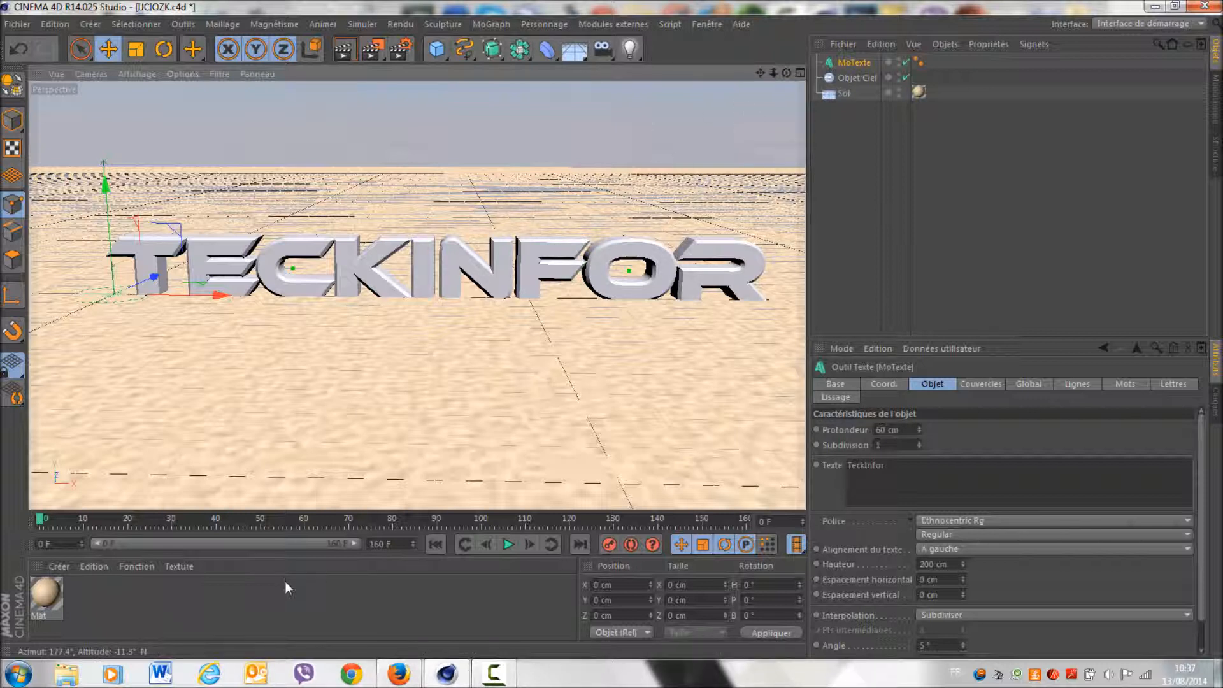
Create a new material and set its colour to black (RGB 0, 0, 0).
{"action": "double_click", "coordinate": [288, 607]}
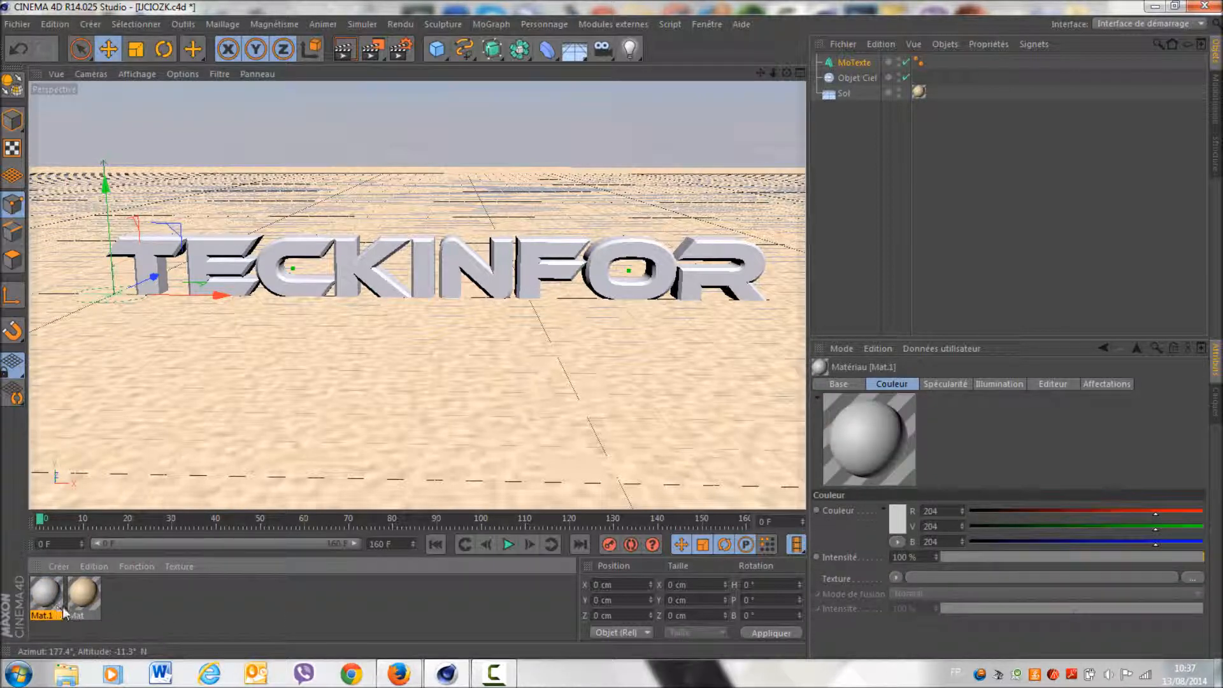
{"action": "left_click", "coordinate": [57, 566]}
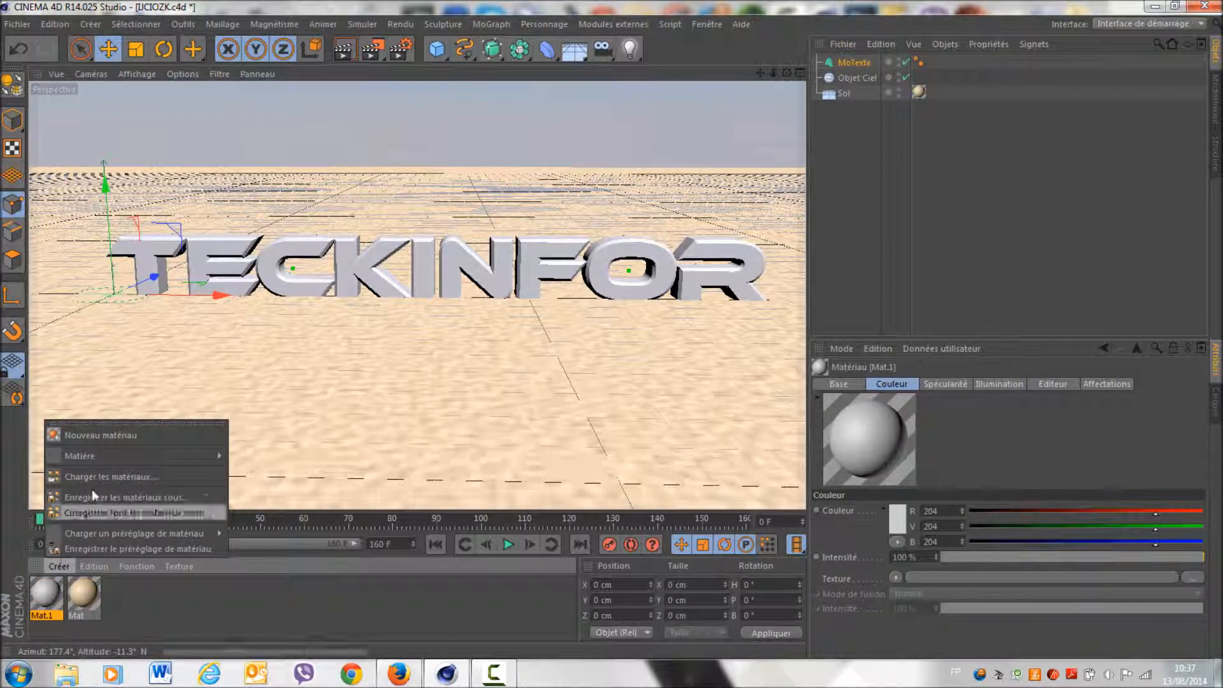
{"action": "left_click", "coordinate": [219, 611]}
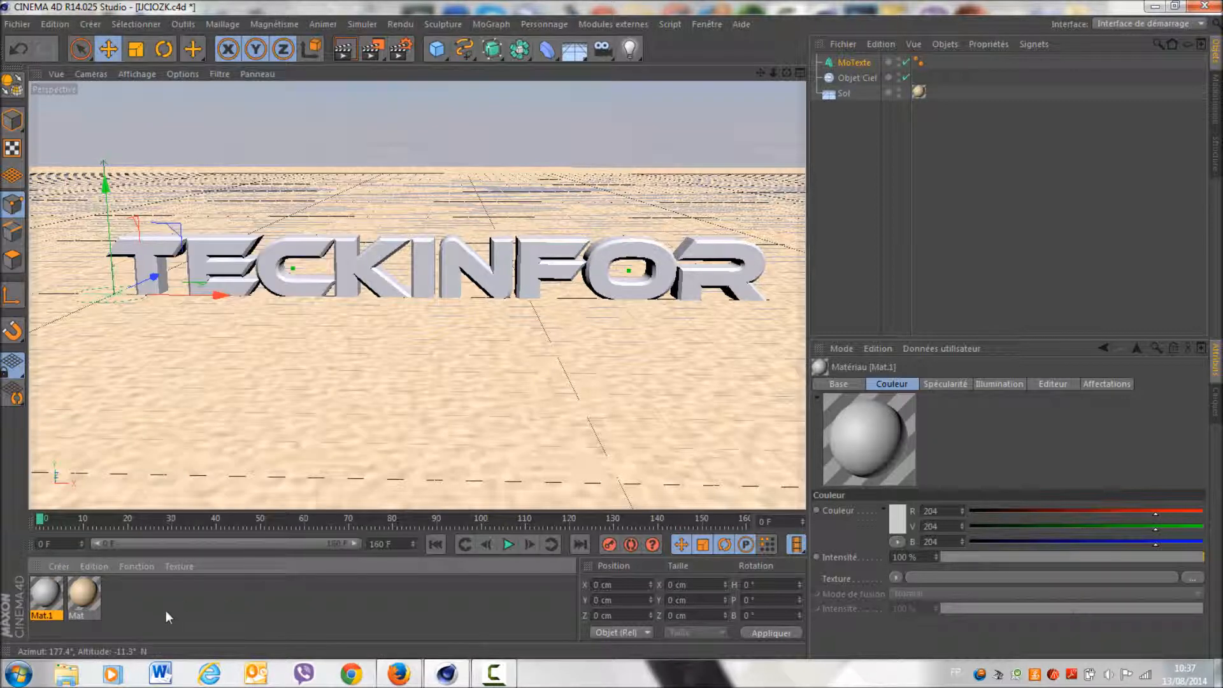
{"action": "double_click", "coordinate": [45, 593]}
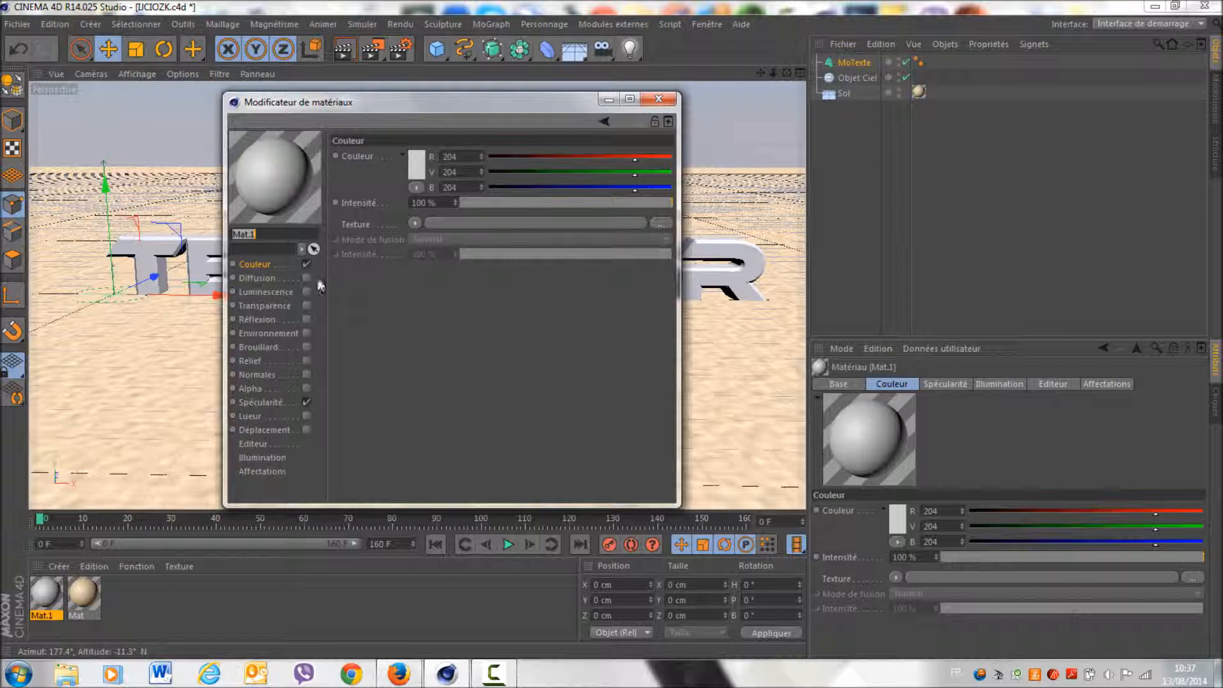
{"action": "left_click", "coordinate": [418, 166]}
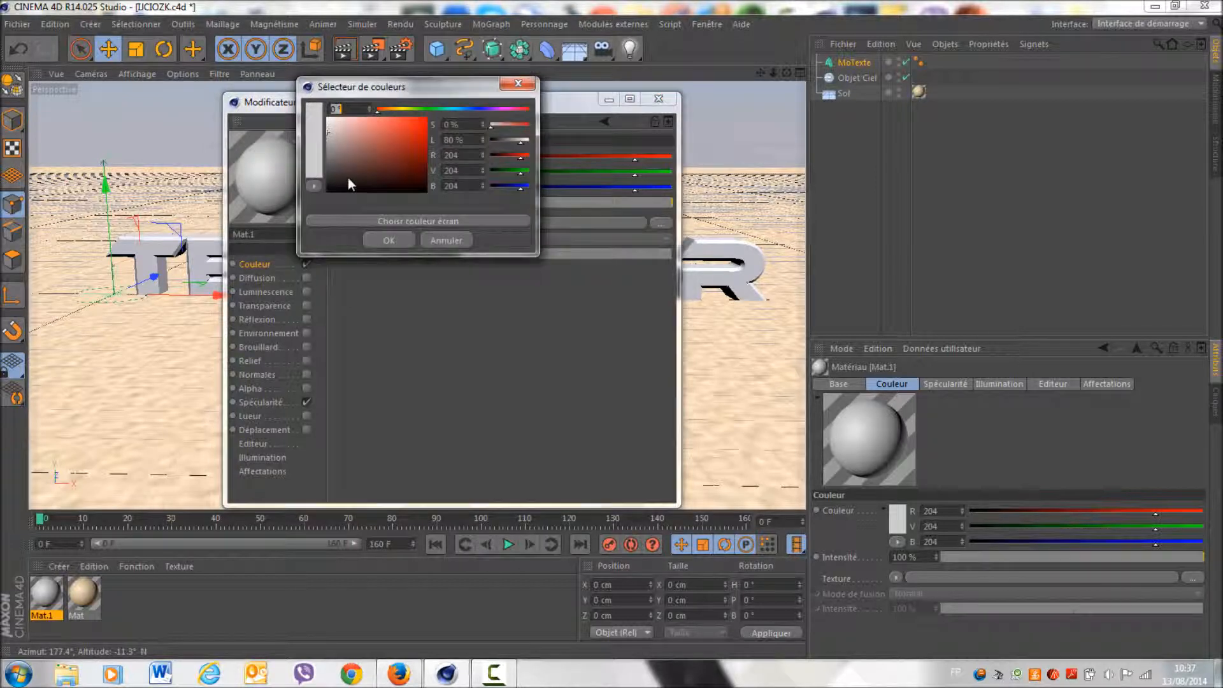
{"action": "left_click", "coordinate": [388, 240]}
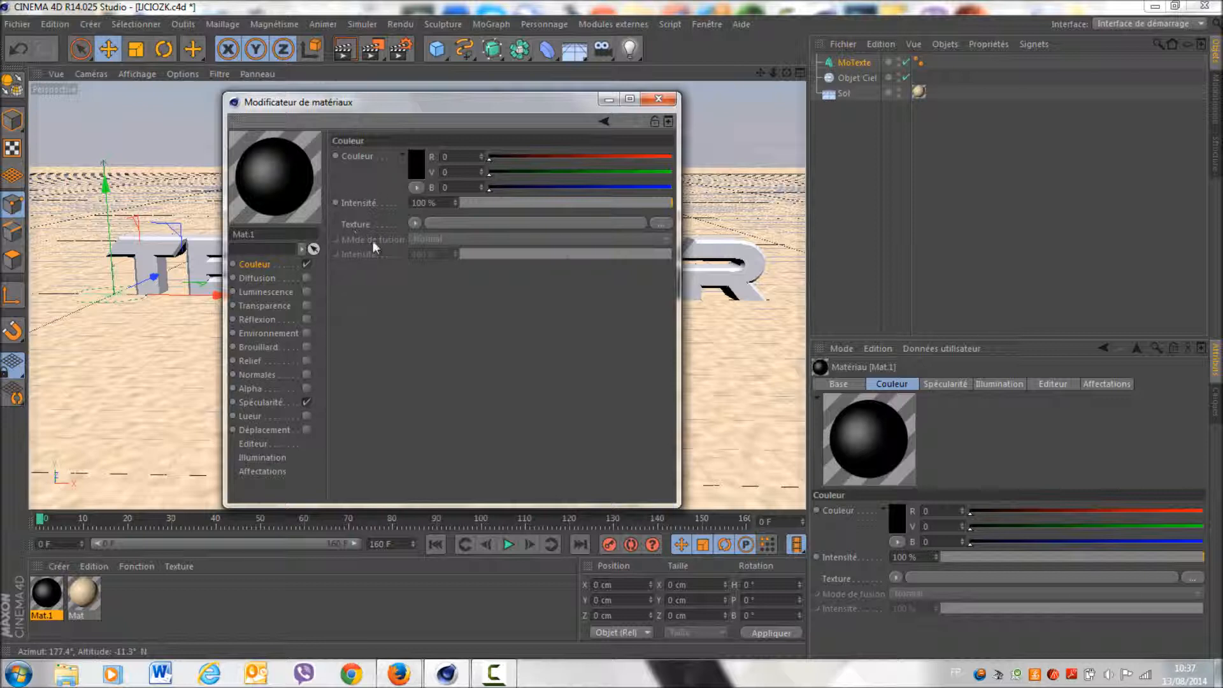
Enable the black material's Réflexion channel at 50 % intensity and add a Fresnel texture mixed at 50 %.
{"action": "left_click", "coordinate": [270, 319]}
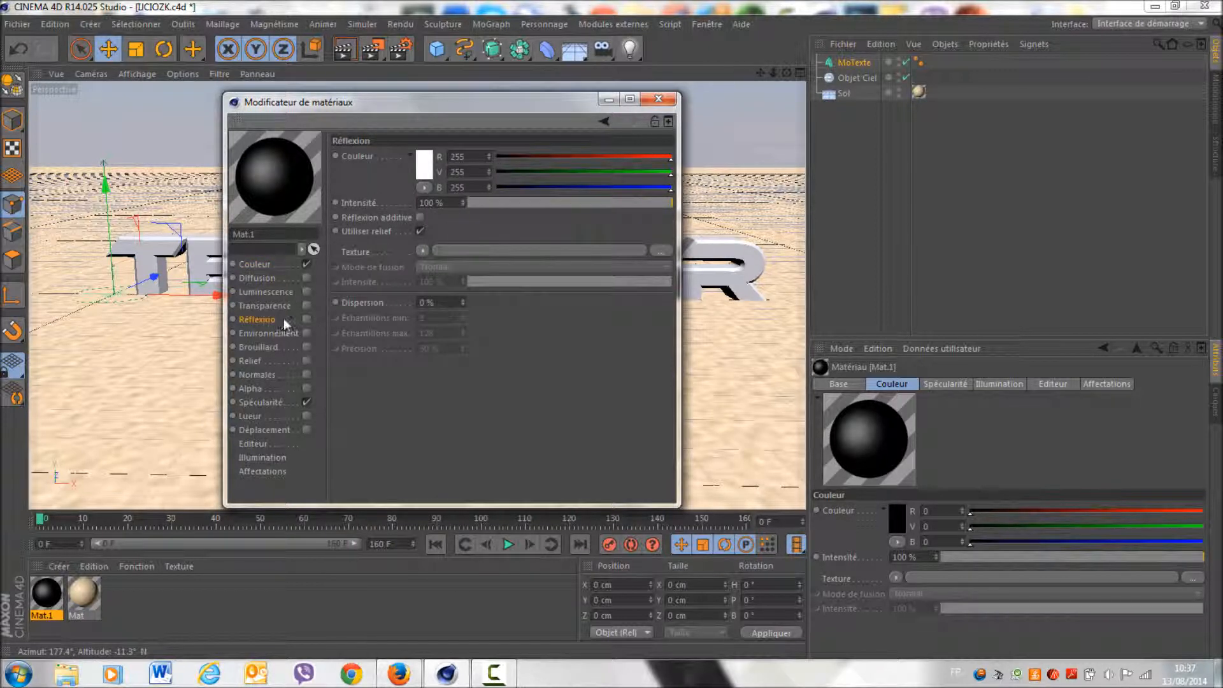
{"action": "left_click", "coordinate": [309, 319]}
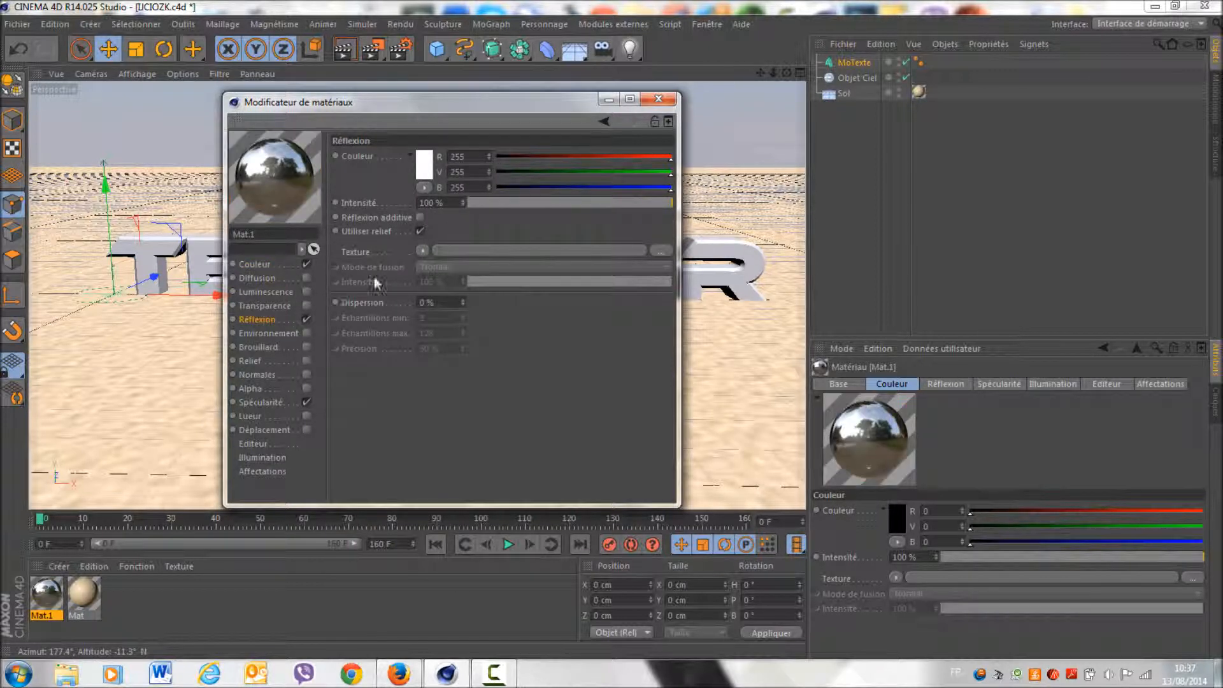
{"action": "left_click_drag", "start_coordinate": [586, 198], "coordinate": [572, 201]}
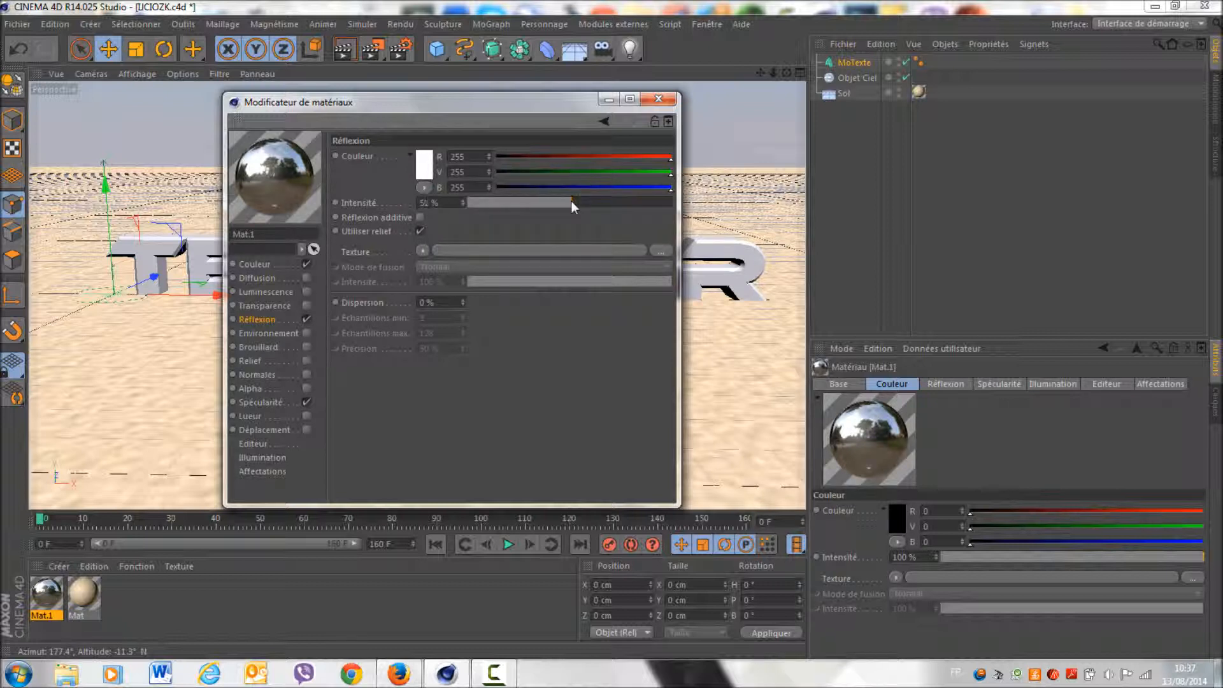
{"action": "left_click", "coordinate": [422, 251]}
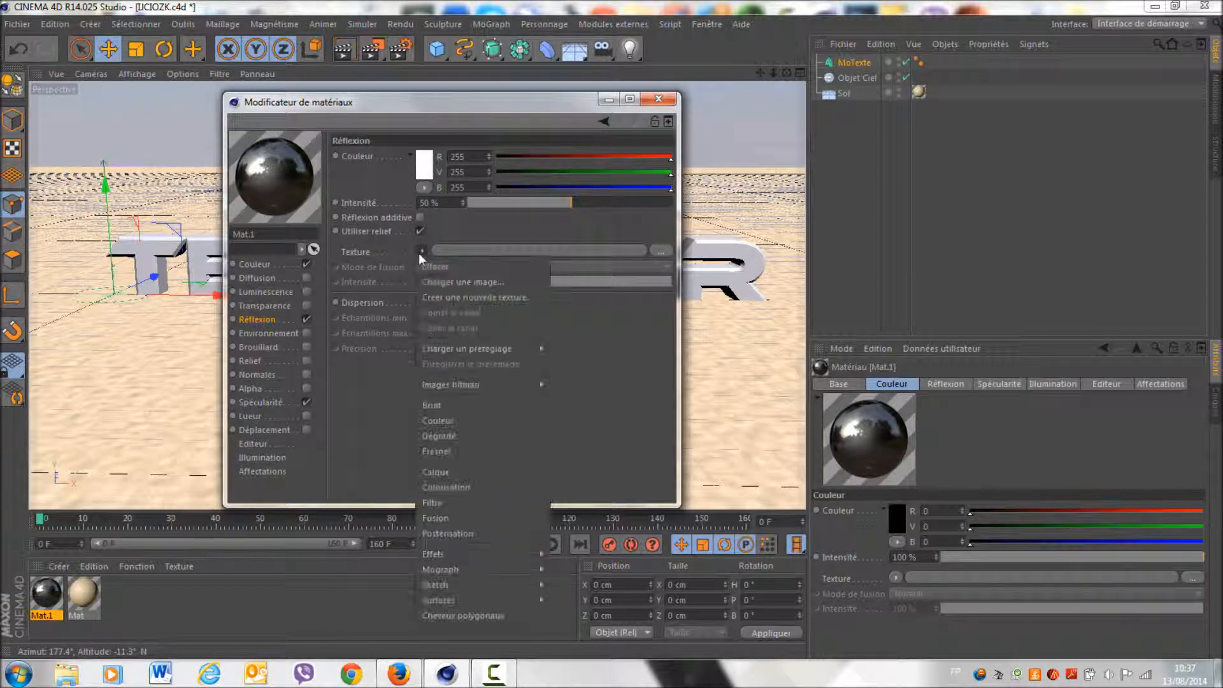
{"action": "left_click", "coordinate": [440, 451]}
{"action": "left_click_drag", "start_coordinate": [554, 328], "coordinate": [570, 326]}
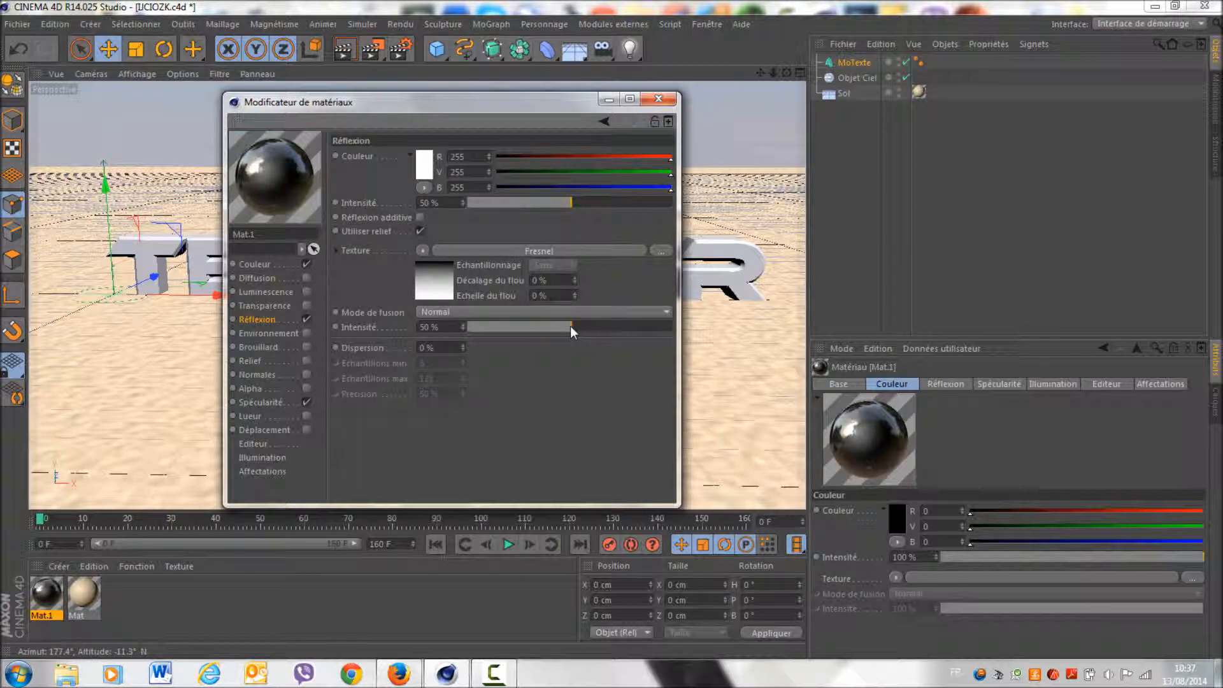
Close the material editor and apply the black reflective material to the MoTexte object.
{"action": "left_click", "coordinate": [658, 98]}
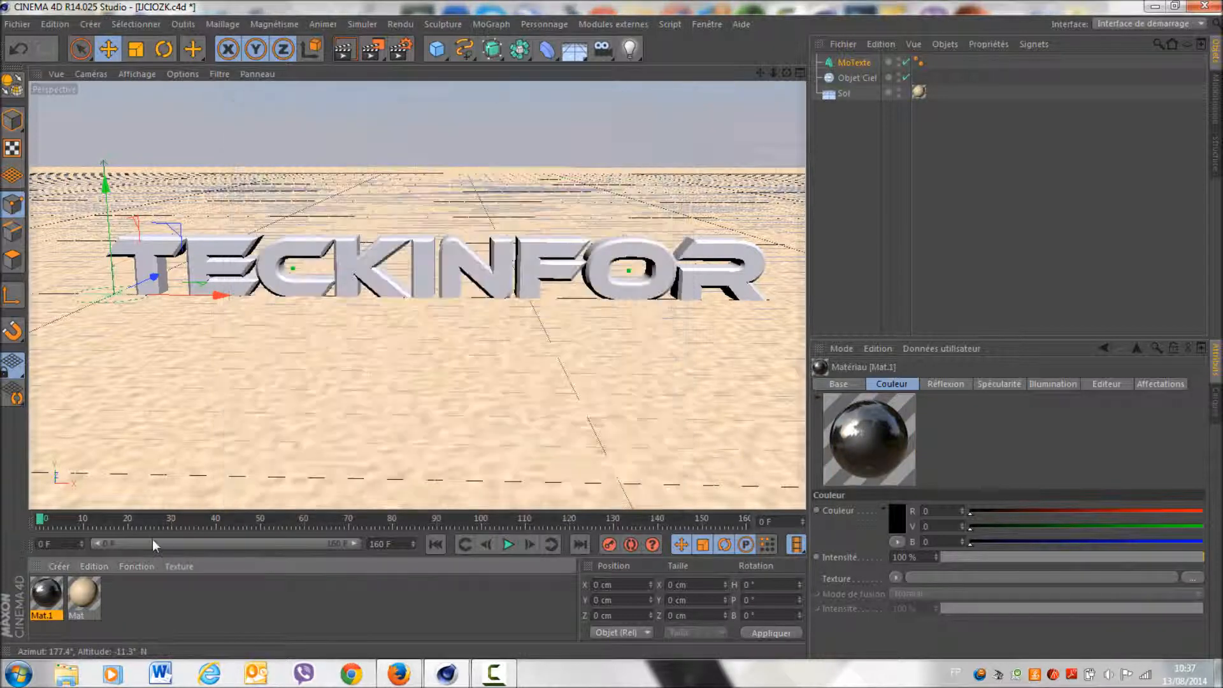
{"action": "left_click_drag", "start_coordinate": [46, 601], "coordinate": [864, 64]}
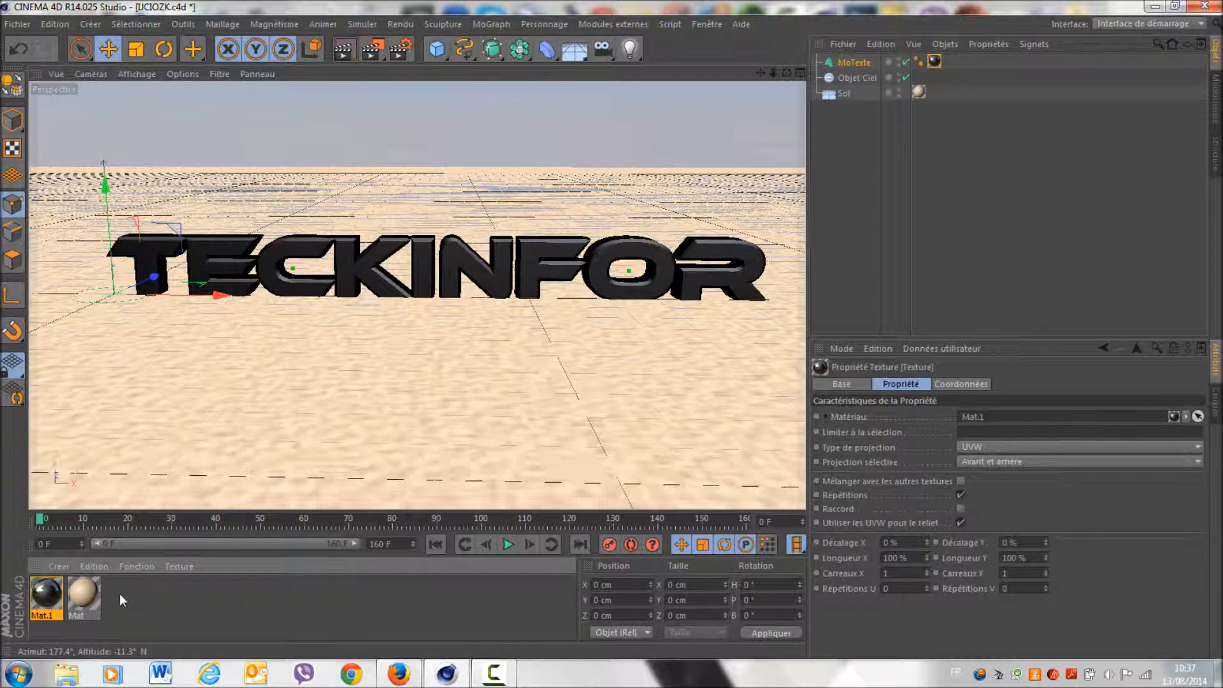
Create a new material and set its colour to bright blue (RGB 0, 238, 255).
{"action": "double_click", "coordinate": [166, 600]}
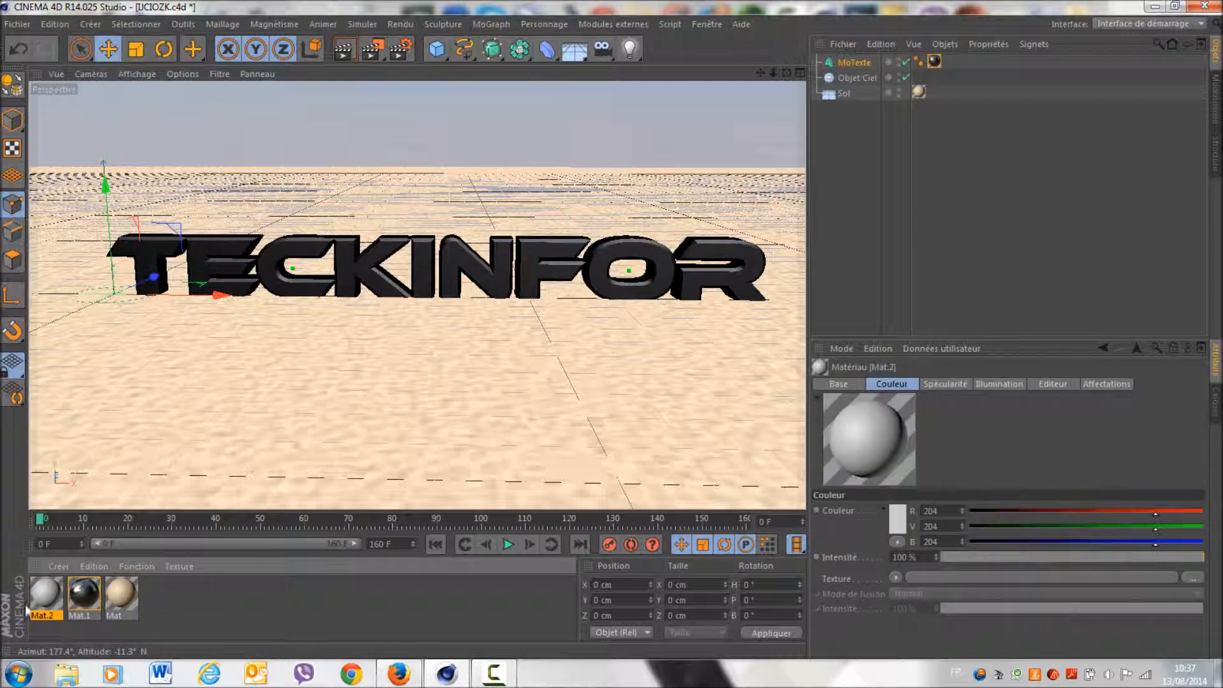
{"action": "double_click", "coordinate": [43, 602]}
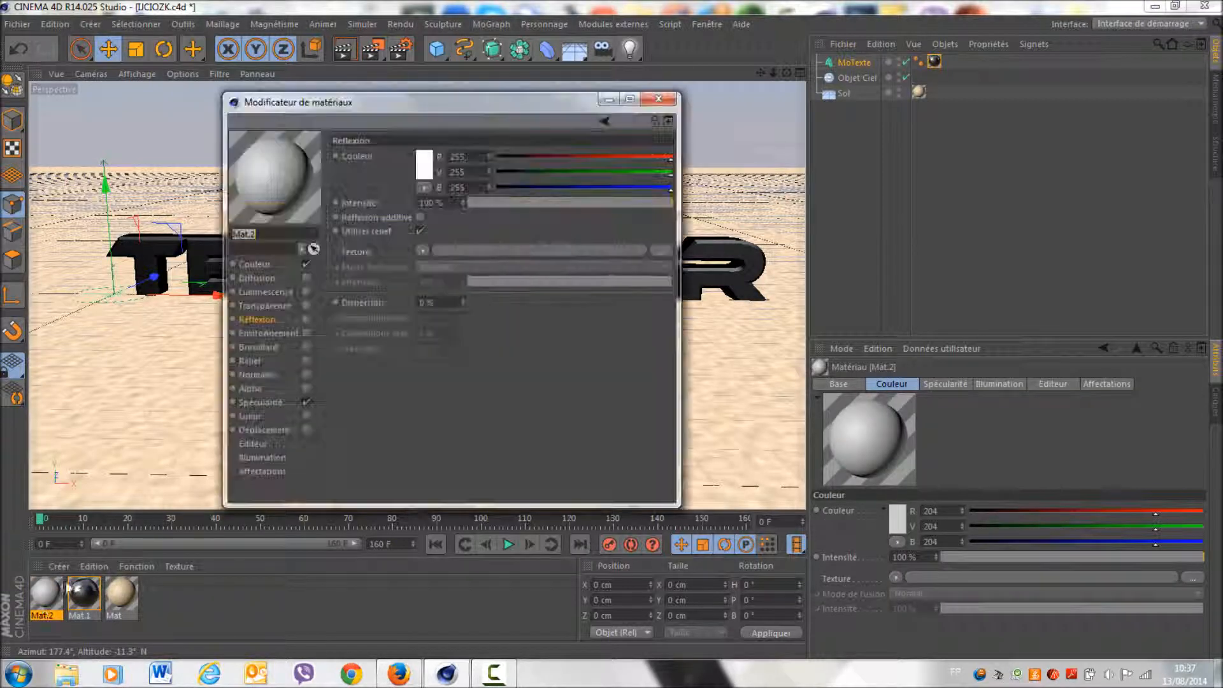
{"action": "left_click", "coordinate": [260, 264]}
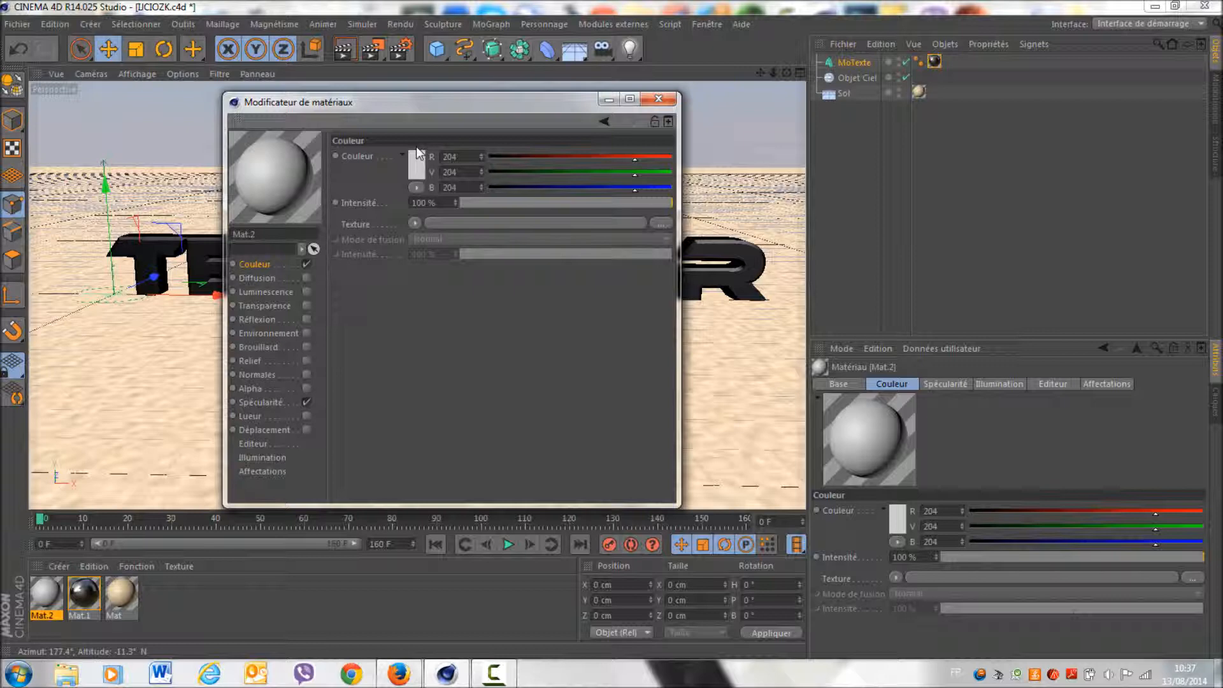
{"action": "left_click", "coordinate": [424, 167]}
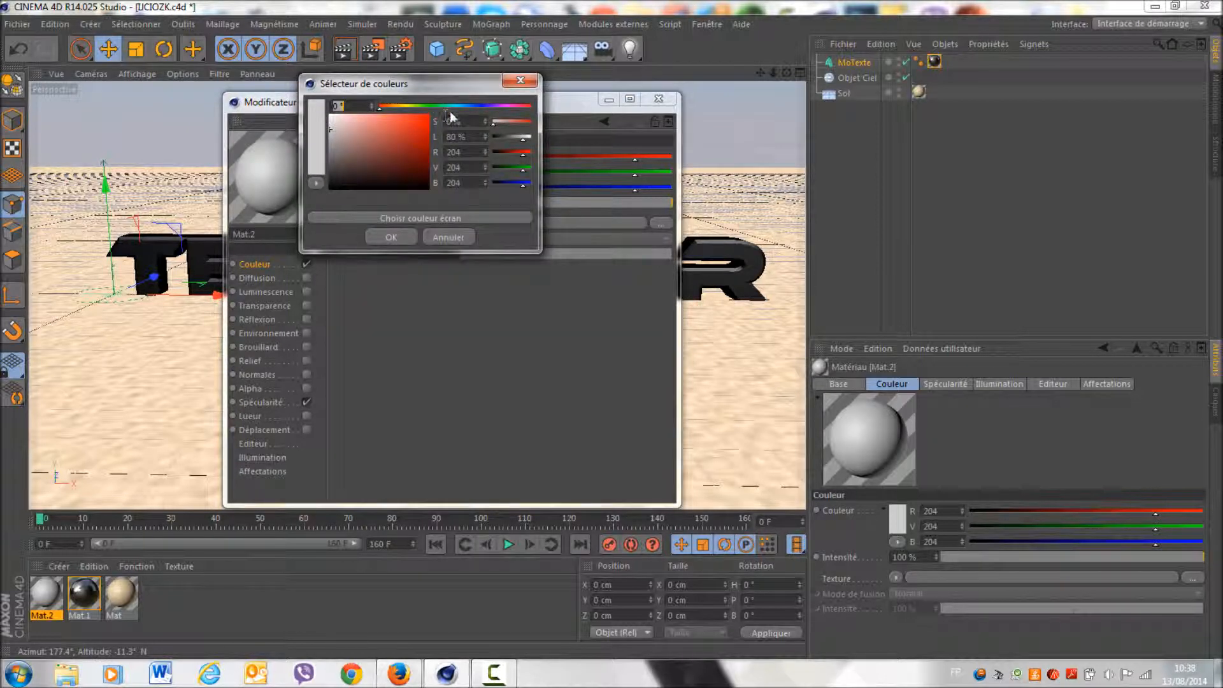
{"action": "left_click", "coordinate": [506, 108]}
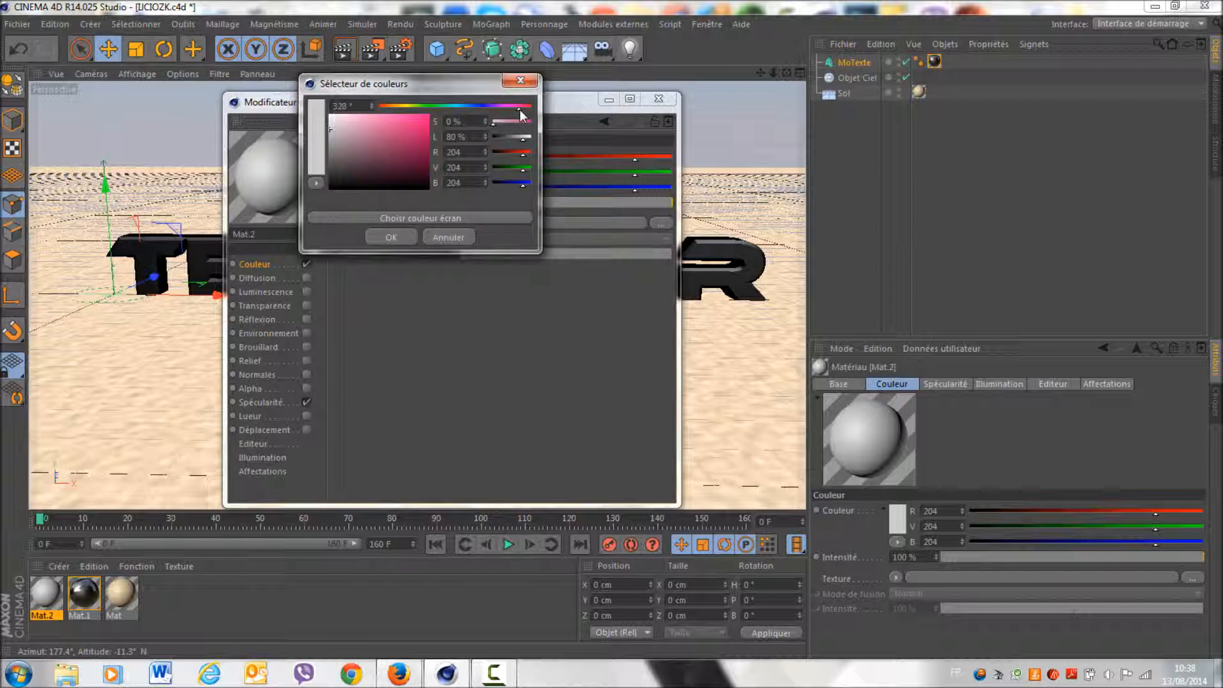
{"action": "left_click_drag", "start_coordinate": [521, 109], "coordinate": [456, 112]}
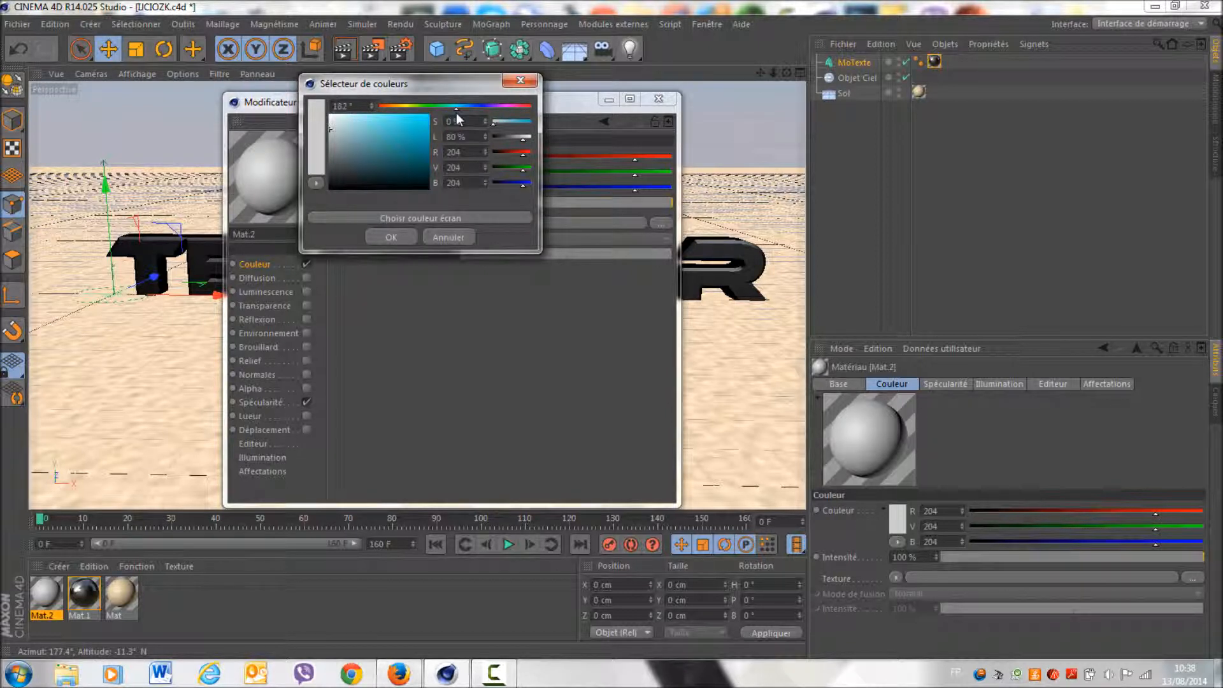
{"action": "left_click_drag", "start_coordinate": [334, 135], "coordinate": [431, 114]}
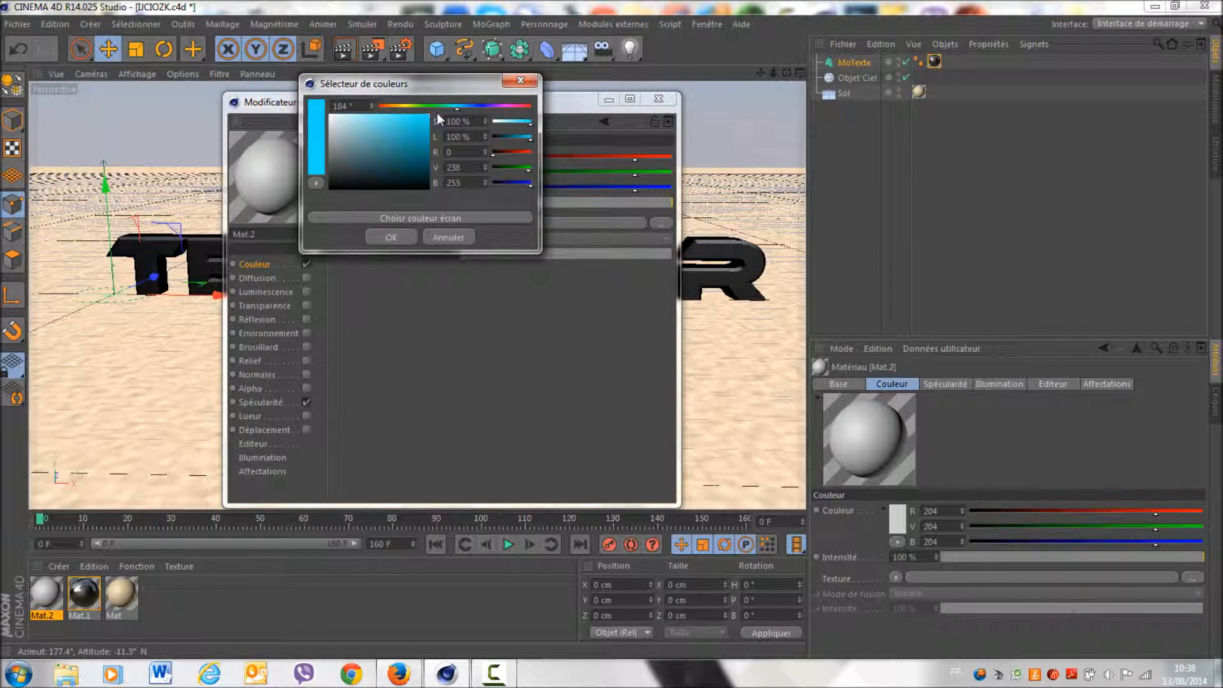
{"action": "left_click", "coordinate": [390, 237]}
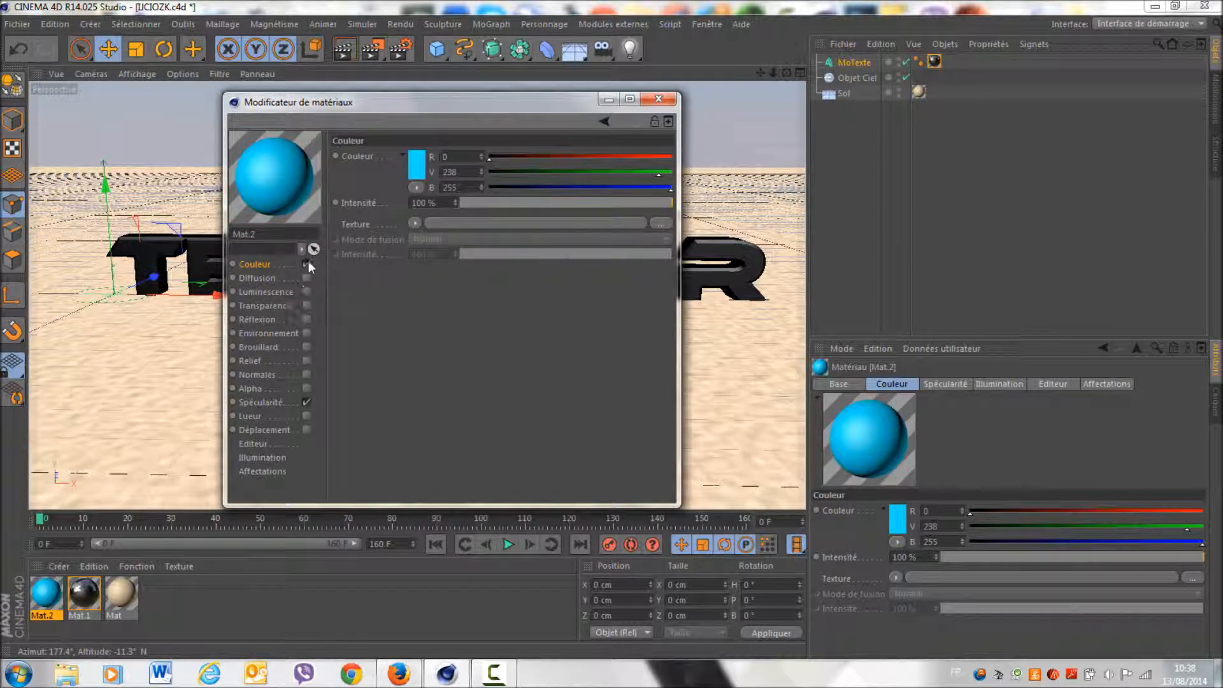
Enable the blue material's Réflexion channel at 50 % intensity, add a Fresnel texture mixed at 50 %, and close the material editor.
{"action": "left_click", "coordinate": [307, 319]}
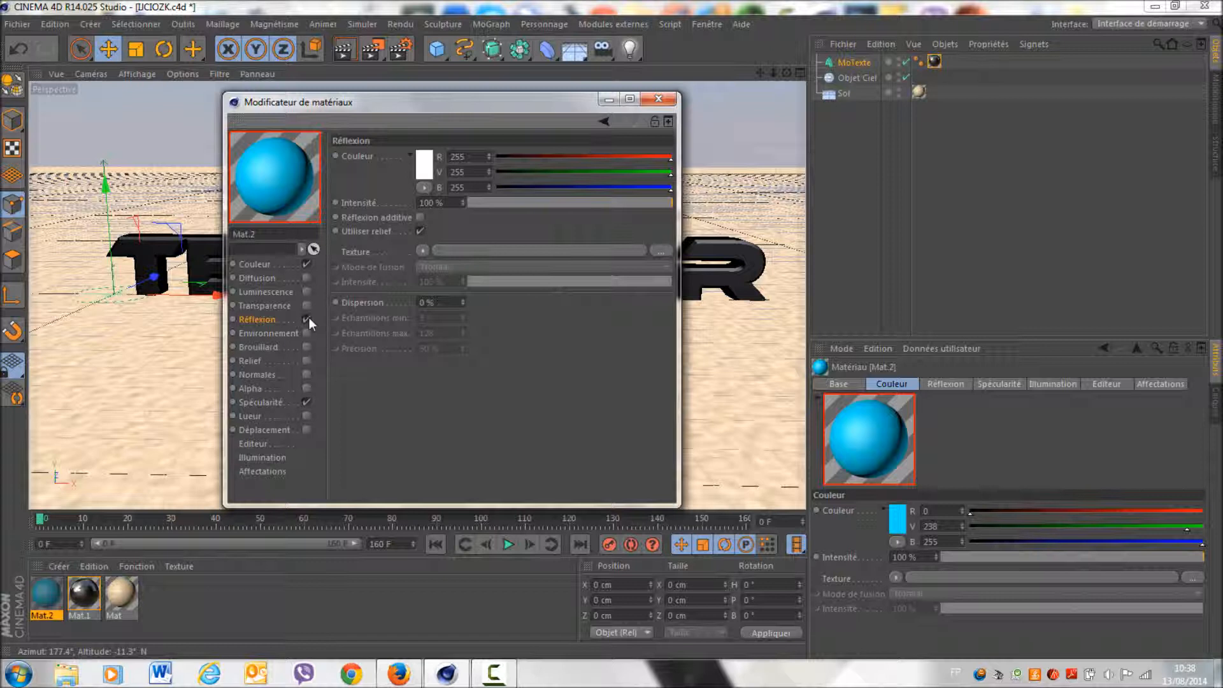
{"action": "left_click", "coordinate": [568, 201]}
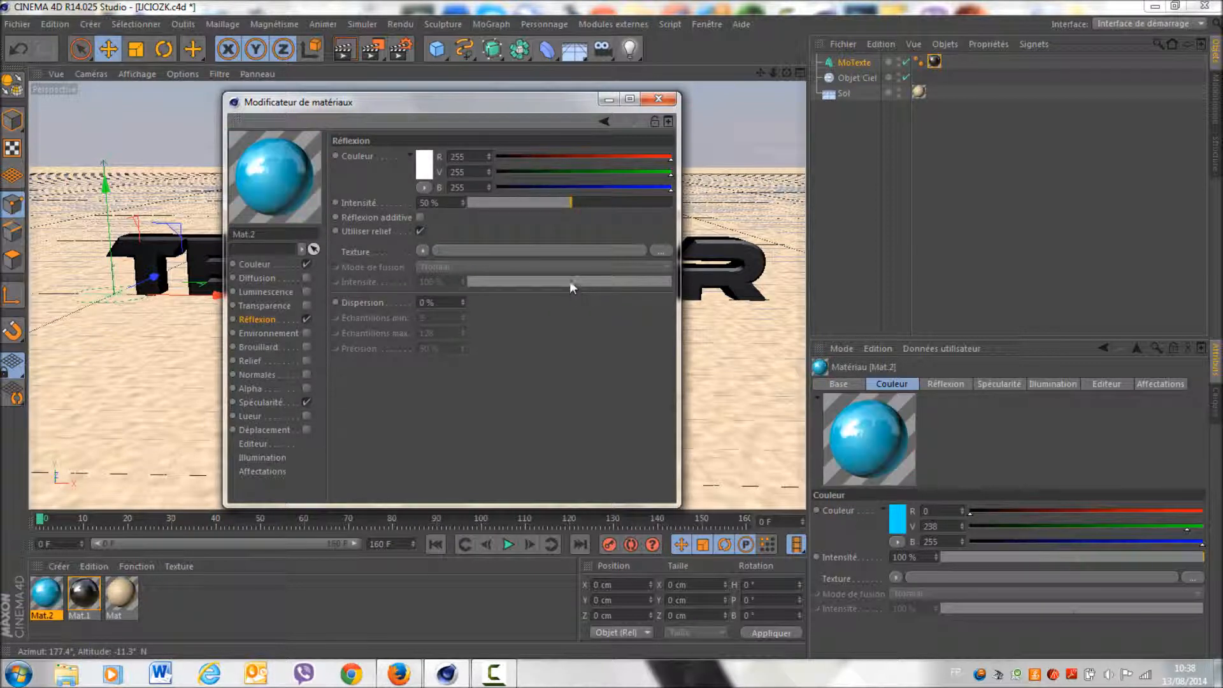
{"action": "left_click", "coordinate": [423, 251]}
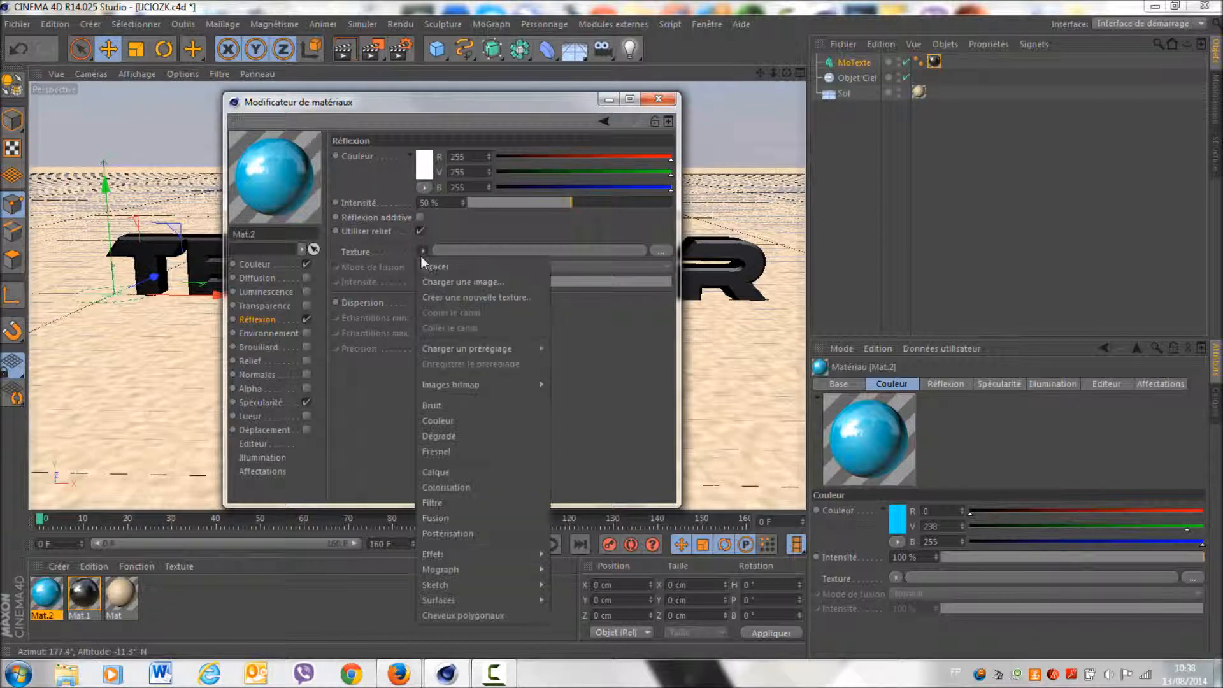
{"action": "left_click", "coordinate": [471, 448]}
{"action": "left_click_drag", "start_coordinate": [560, 328], "coordinate": [572, 330]}
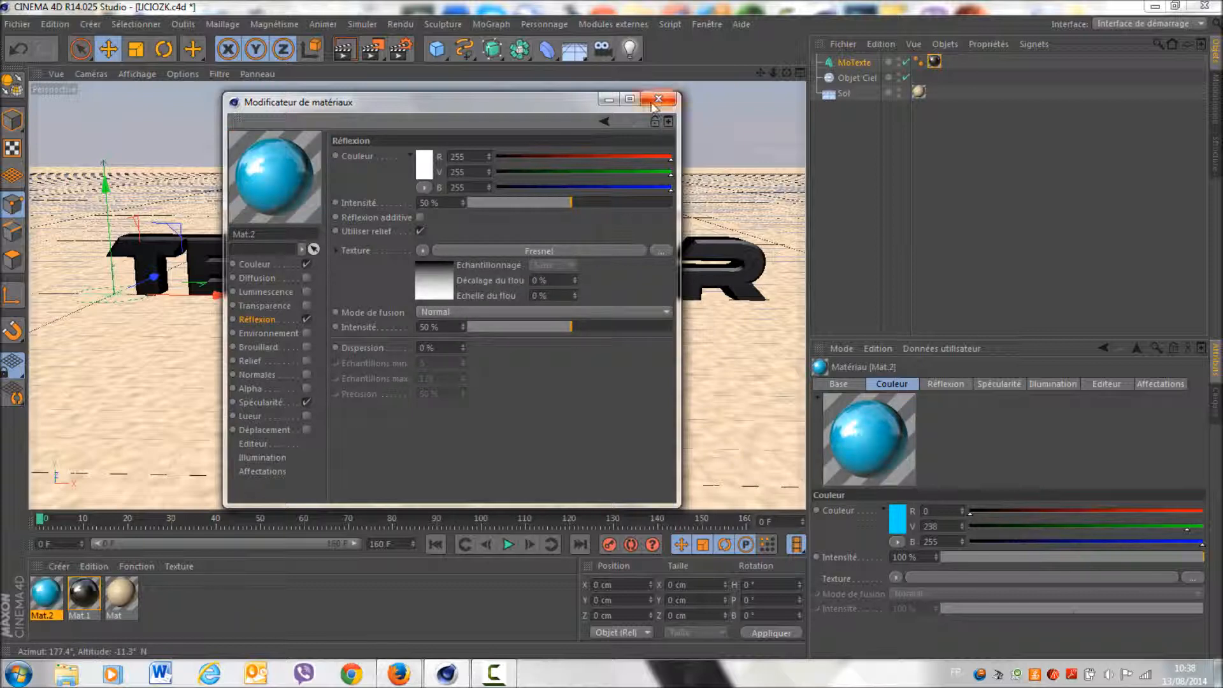
{"action": "left_click", "coordinate": [658, 98]}
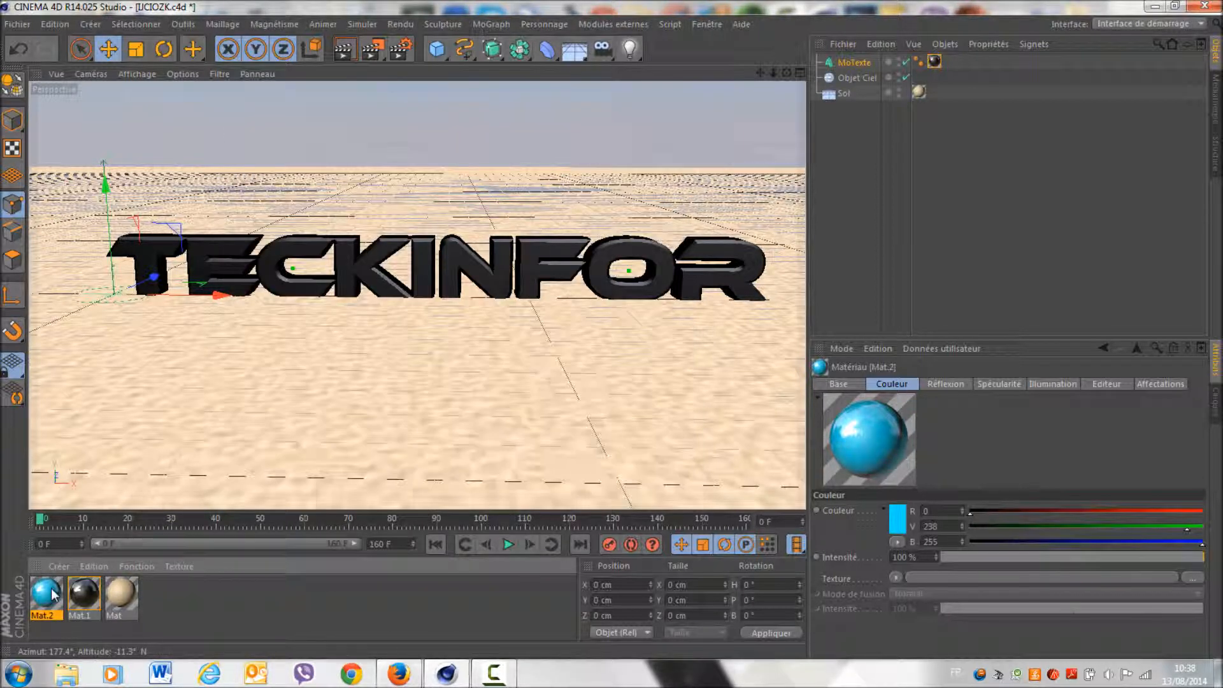
Apply the blue material to the MoTexte object and limit it to selection C1 for the front caps.
{"action": "left_click_drag", "start_coordinate": [51, 595], "coordinate": [278, 273]}
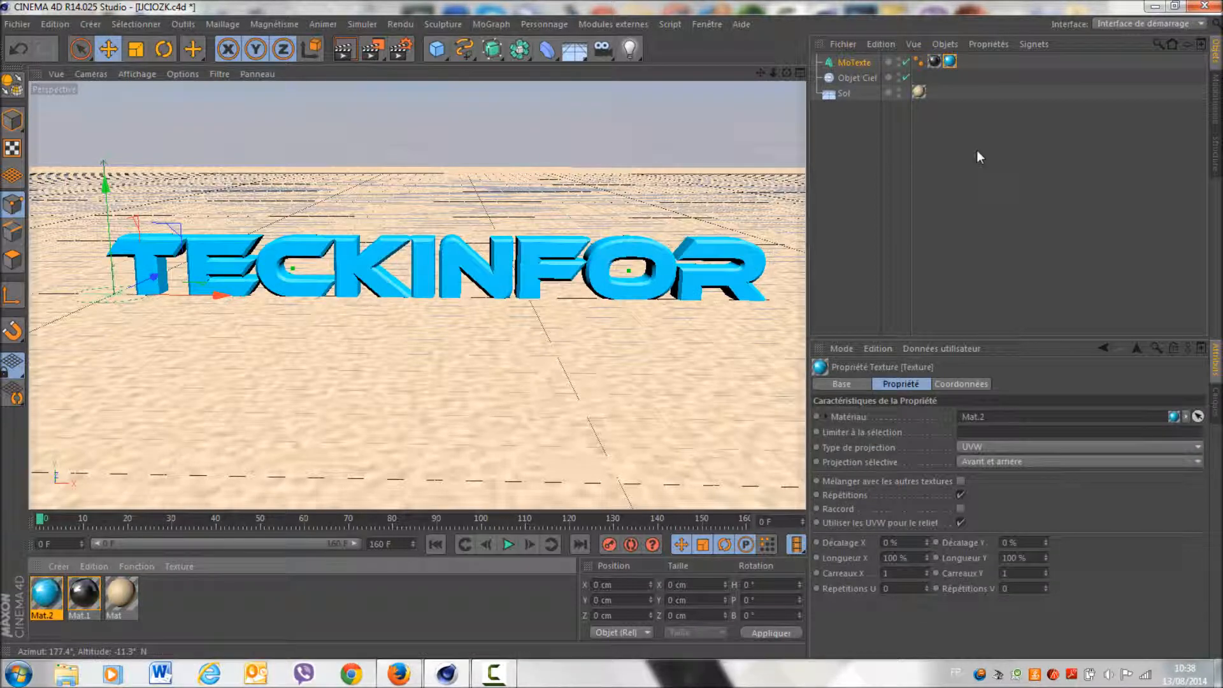
{"action": "left_click", "coordinate": [867, 63]}
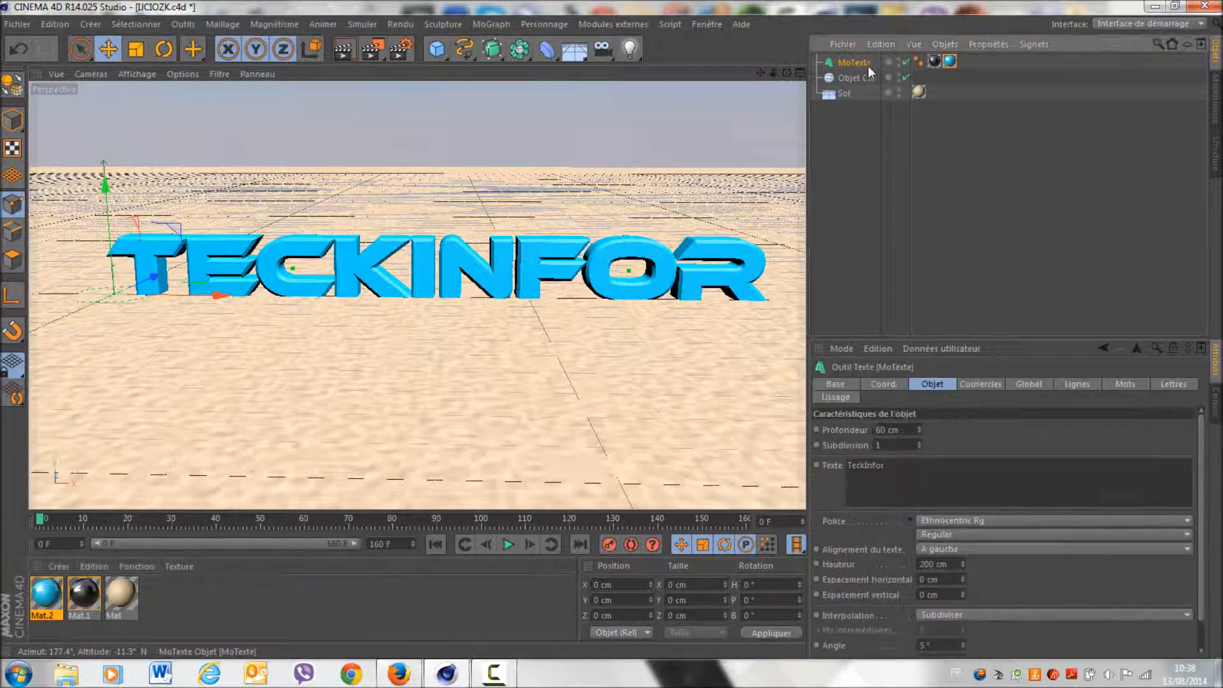
{"action": "left_click", "coordinate": [949, 62]}
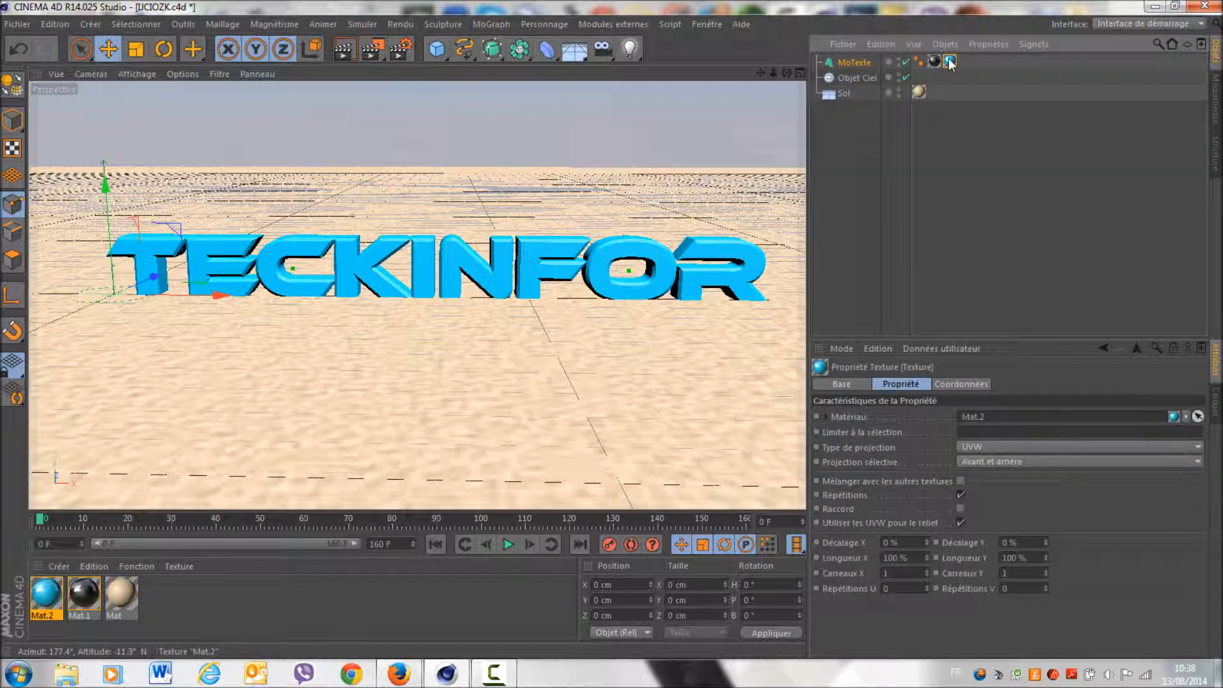
{"action": "left_click", "coordinate": [966, 433]}
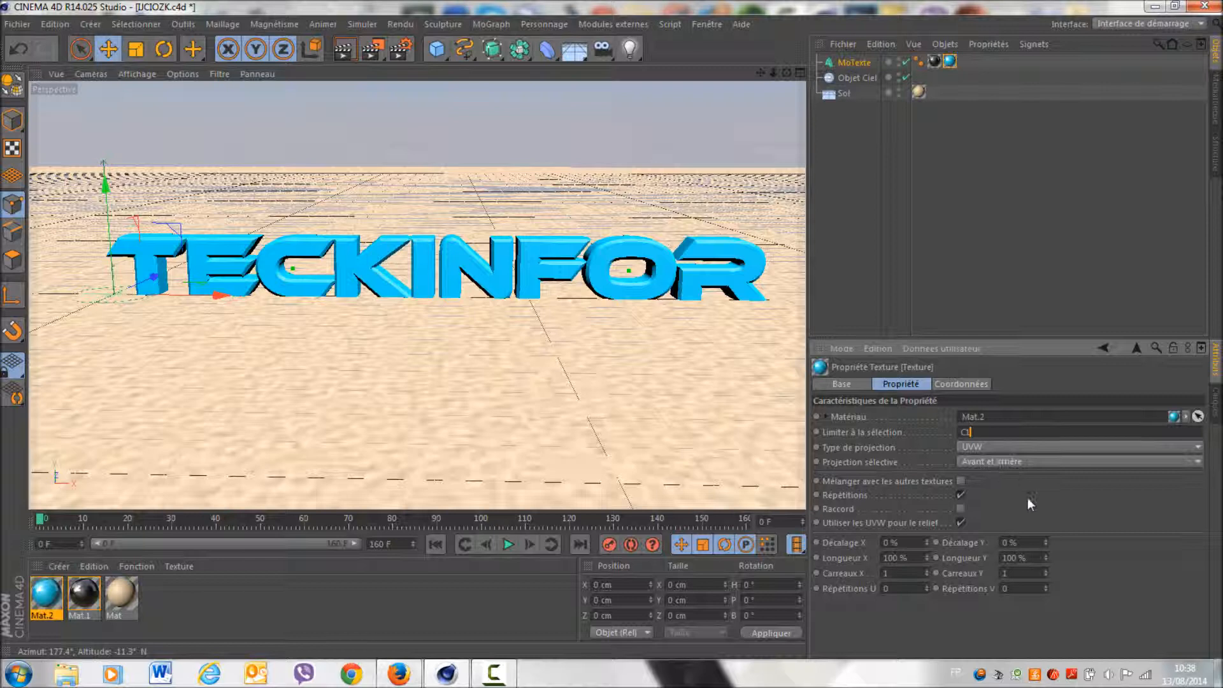
{"action": "key", "text": "Return"}
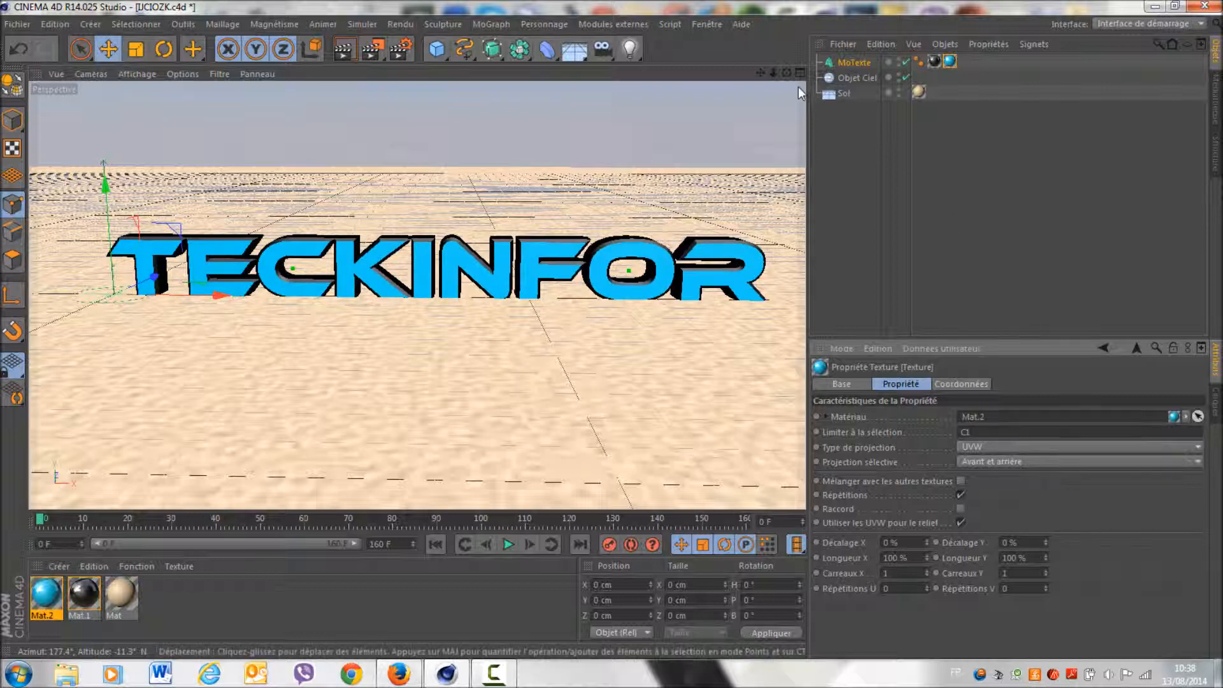
Raise the MoTexte object slightly above the sand floor.
{"action": "mouse_move", "coordinate": [787, 73]}
{"action": "left_mouse_down"}
{"action": "mouse_move", "coordinate": [688, 102]}
{"action": "mouse_move", "coordinate": [803, 72]}
{"action": "left_mouse_up"}
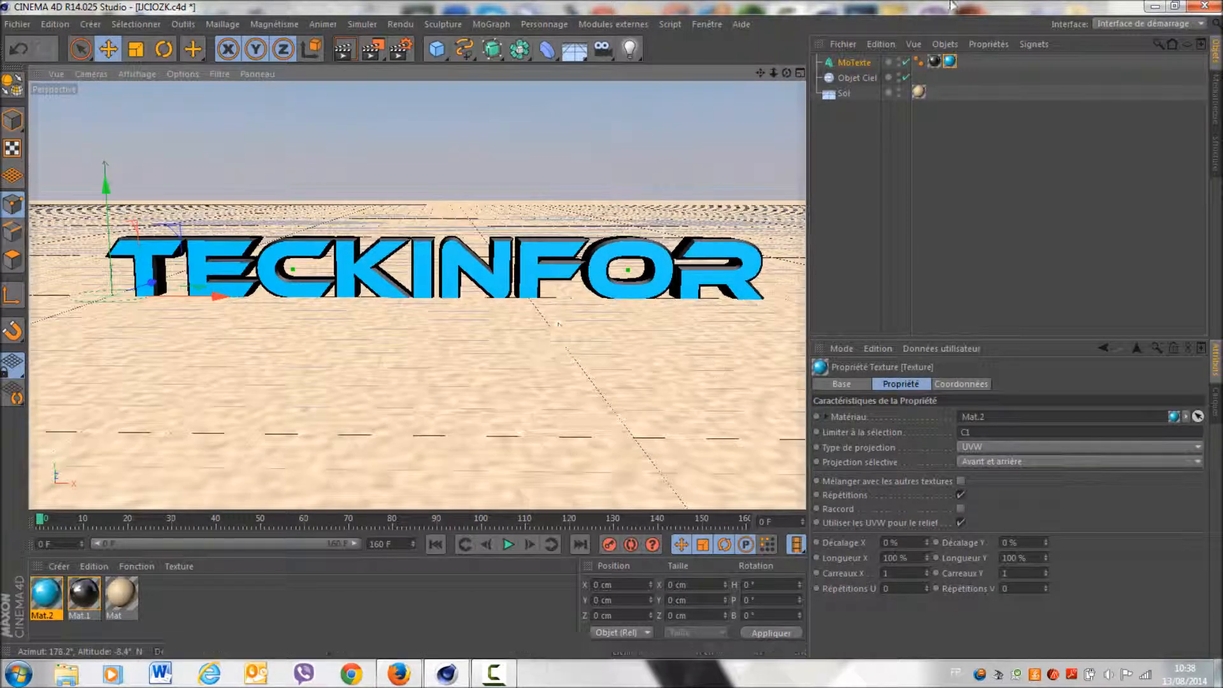
{"action": "left_click", "coordinate": [853, 66]}
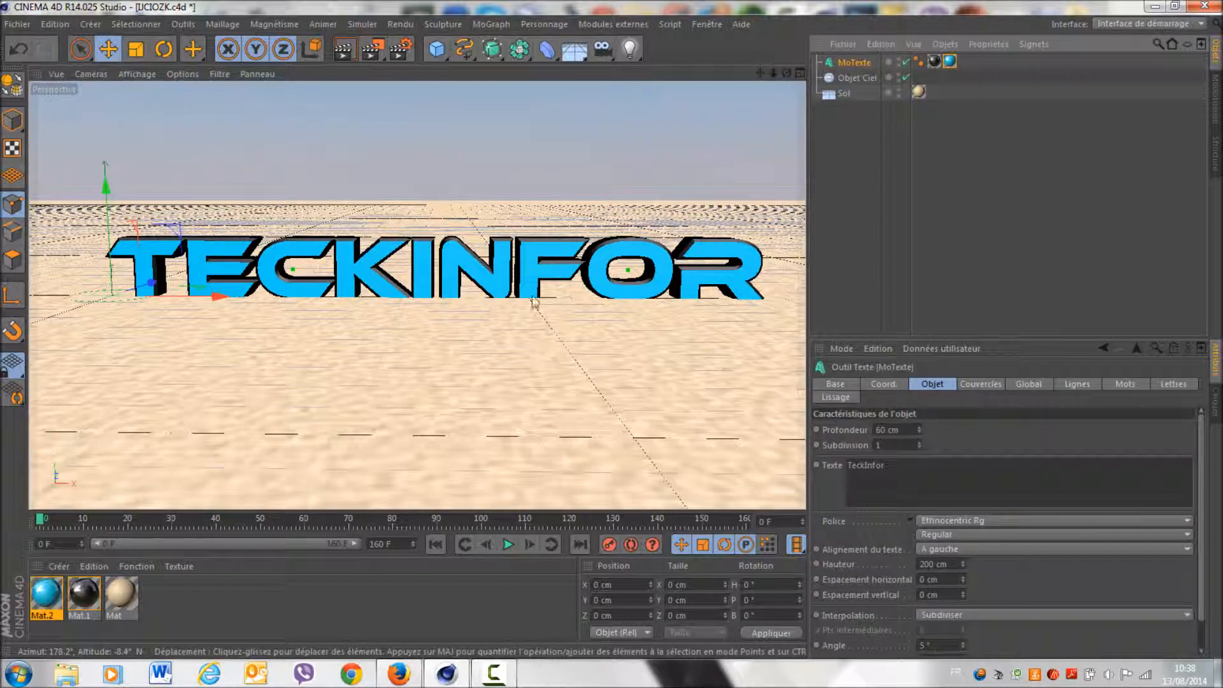
{"action": "left_click_drag", "start_coordinate": [110, 257], "coordinate": [113, 252]}
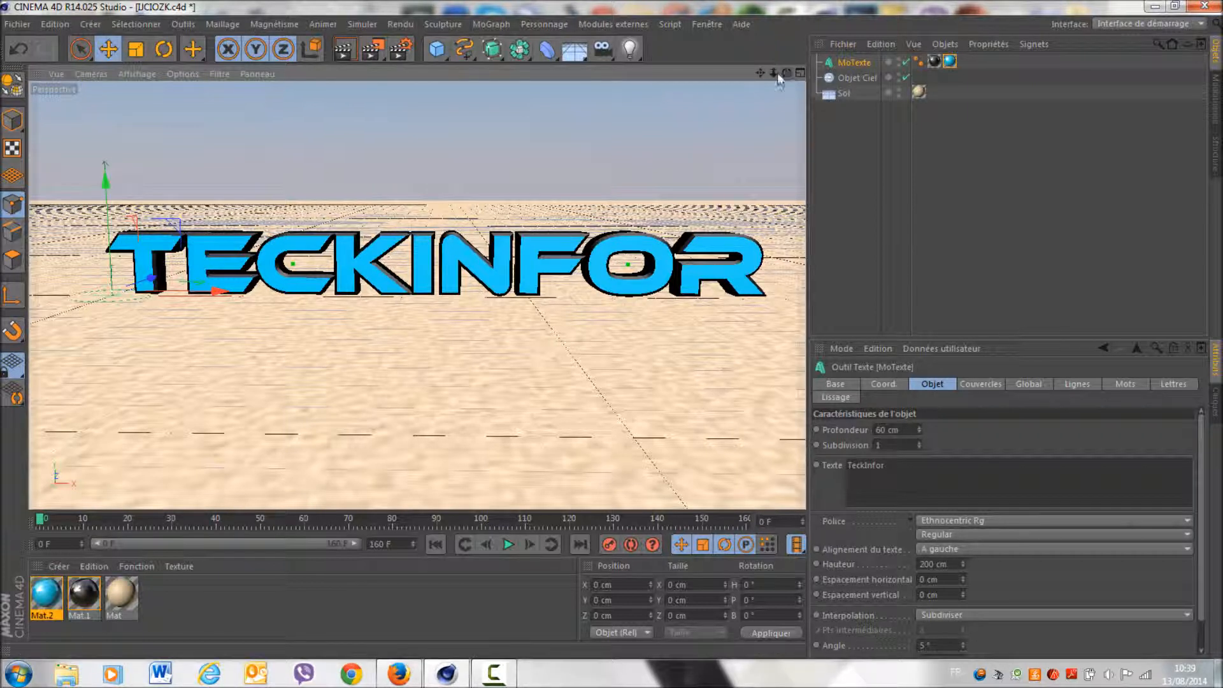
Add a Terrain object to the scene and raise it to about 46 cm in Y.
{"action": "left_click", "coordinate": [560, 54]}
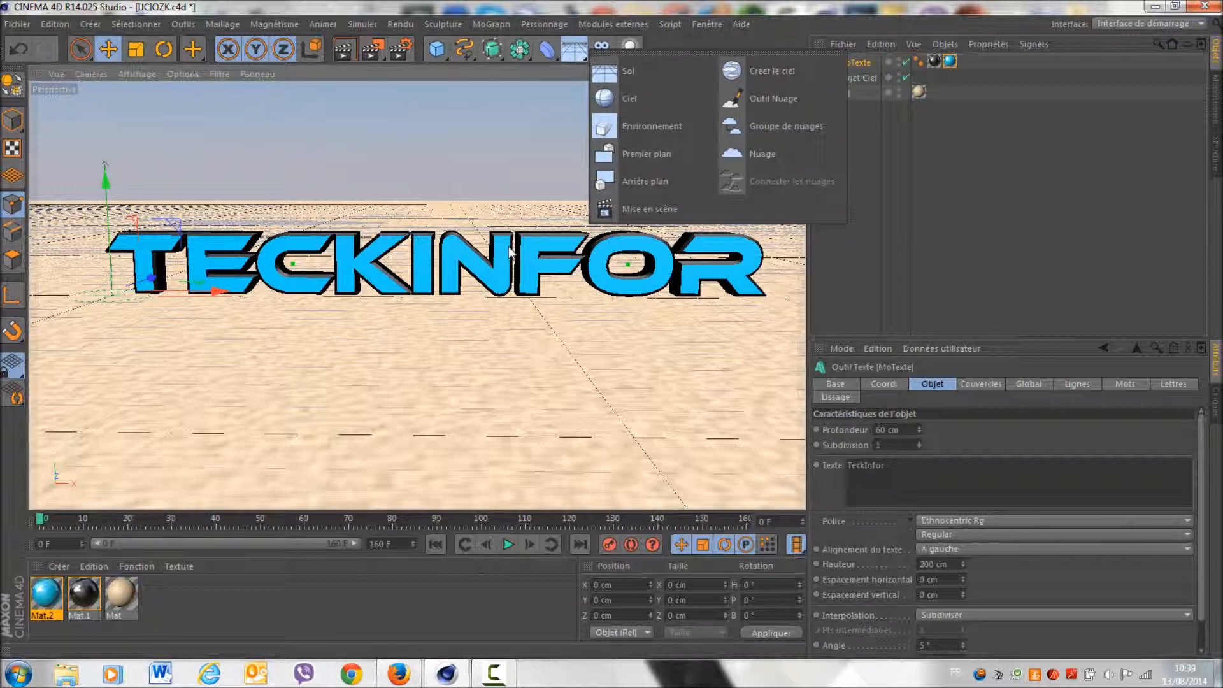
{"action": "left_click", "coordinate": [446, 56]}
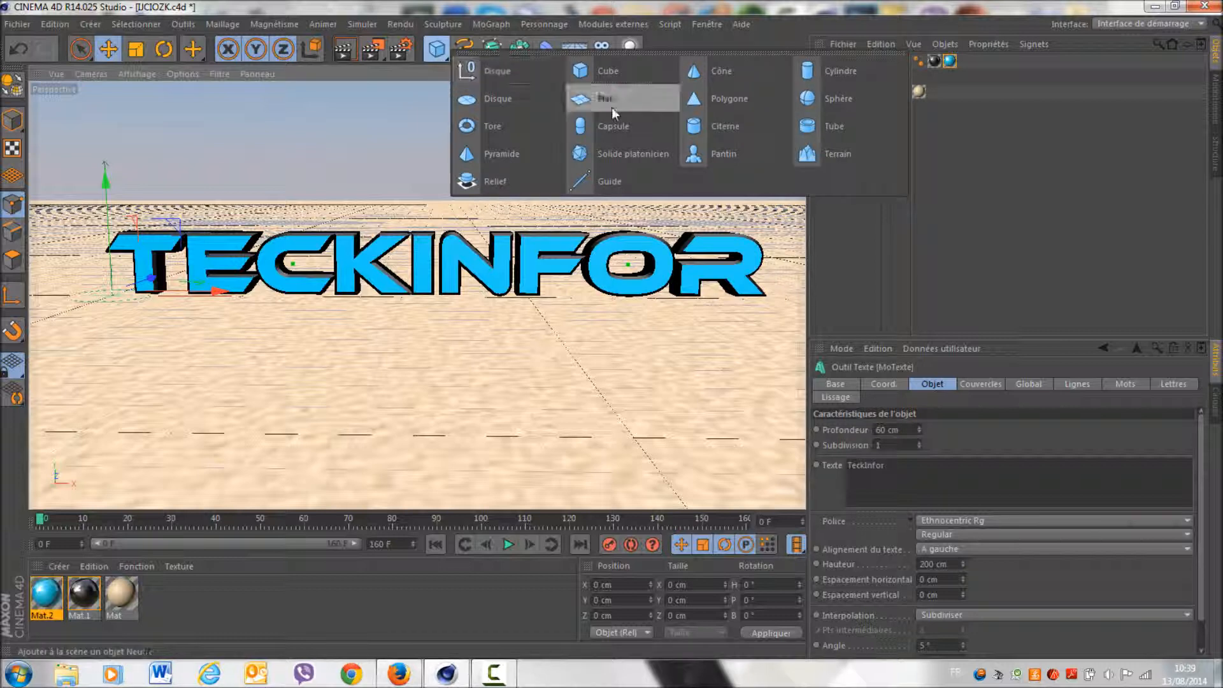
{"action": "left_click", "coordinate": [837, 154]}
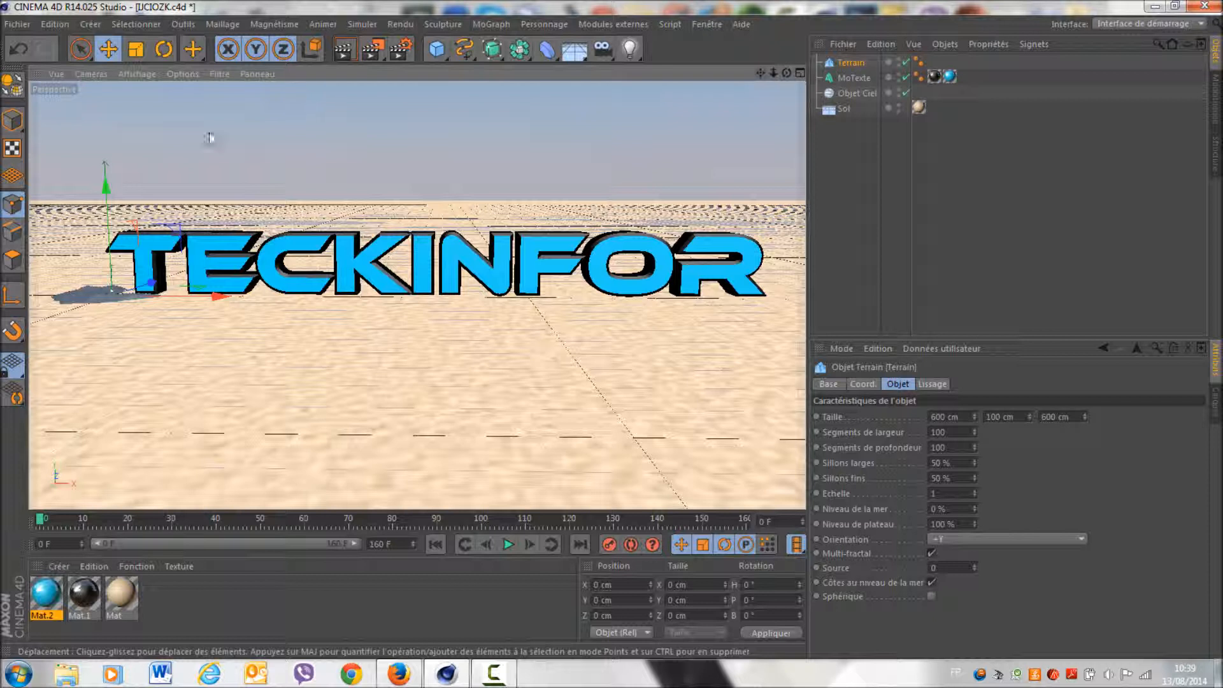
{"action": "mouse_move", "coordinate": [107, 184]}
{"action": "left_mouse_down"}
{"action": "mouse_move", "coordinate": [110, 128]}
{"action": "mouse_move", "coordinate": [114, 166]}
{"action": "left_mouse_up"}
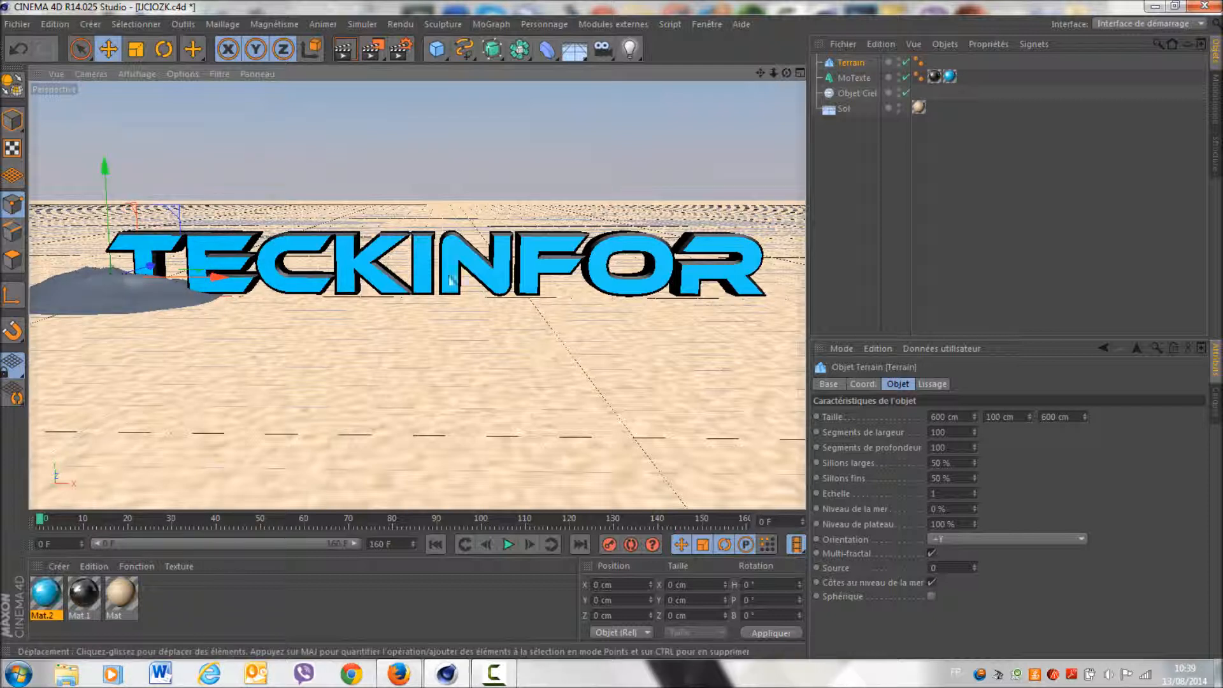
Set the terrain's scale to 2 on the X, Y and Z axes.
{"action": "left_click", "coordinate": [876, 384]}
{"action": "left_click", "coordinate": [906, 386]}
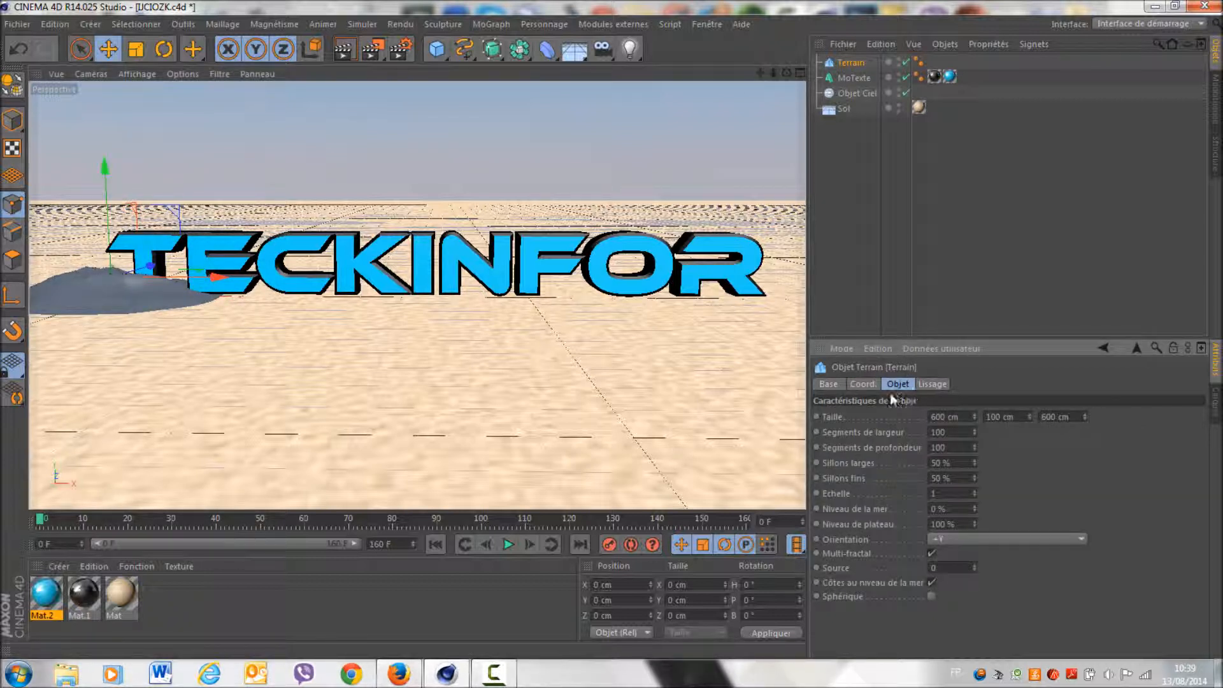
{"action": "left_click", "coordinate": [863, 384]}
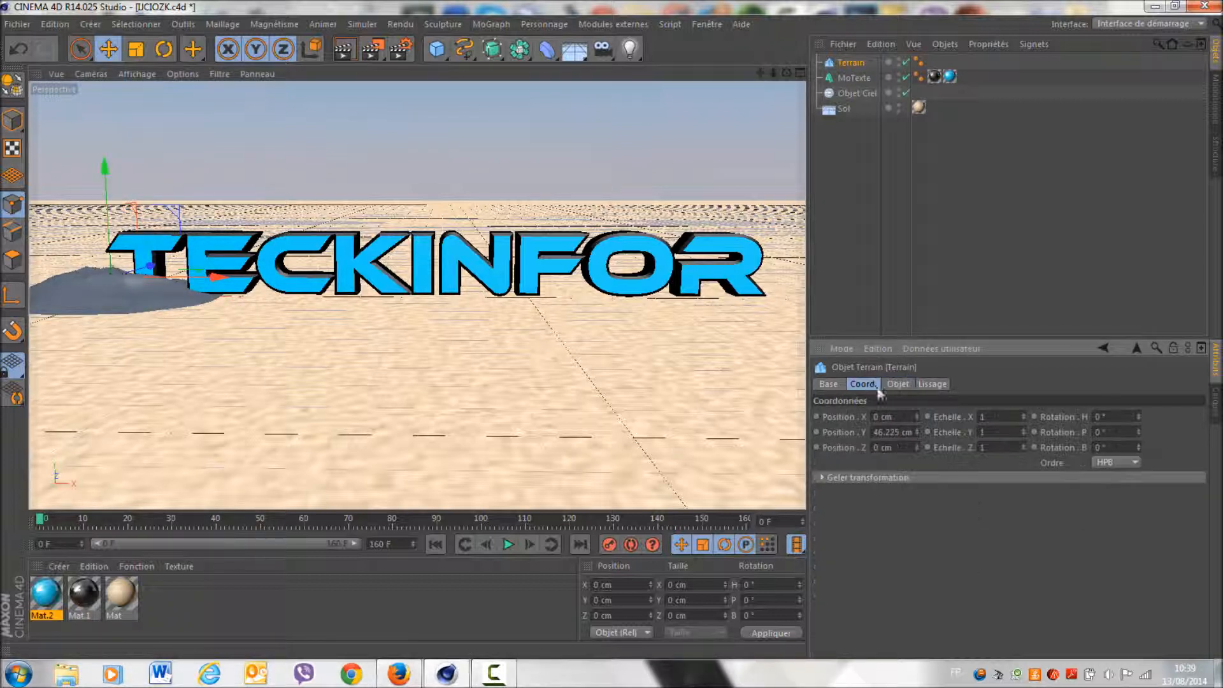
{"action": "type", "text": "2"}
{"action": "left_click", "coordinate": [997, 432]}
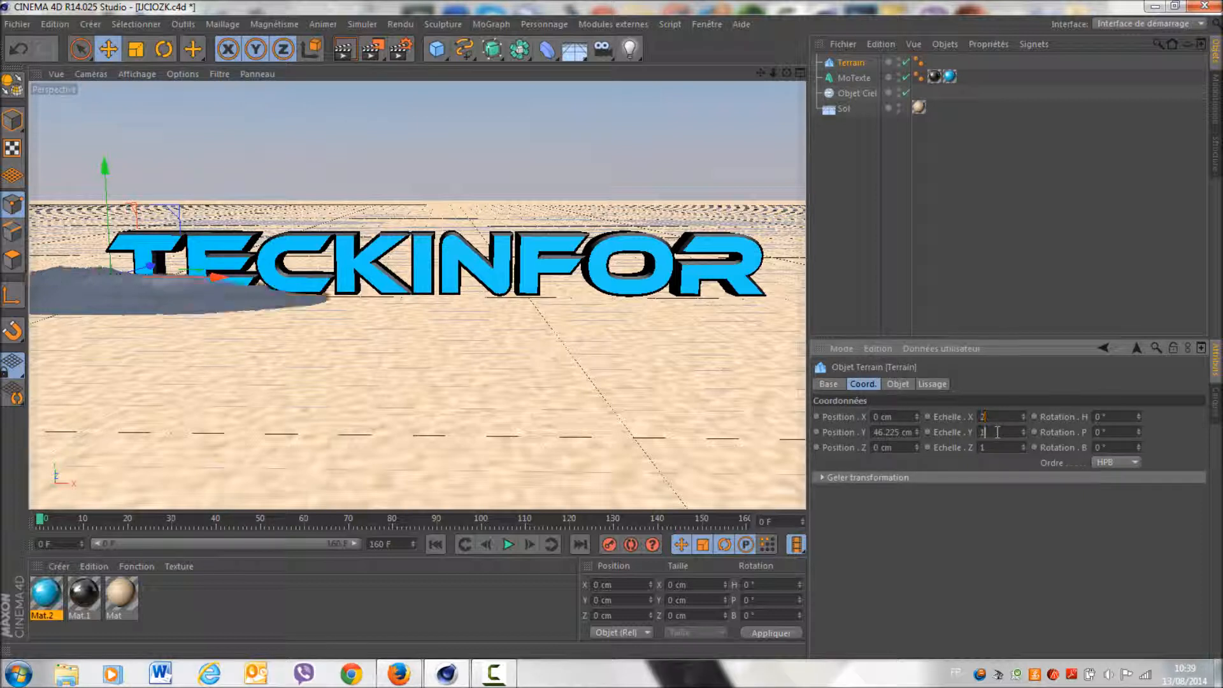
{"action": "key", "text": "Return"}
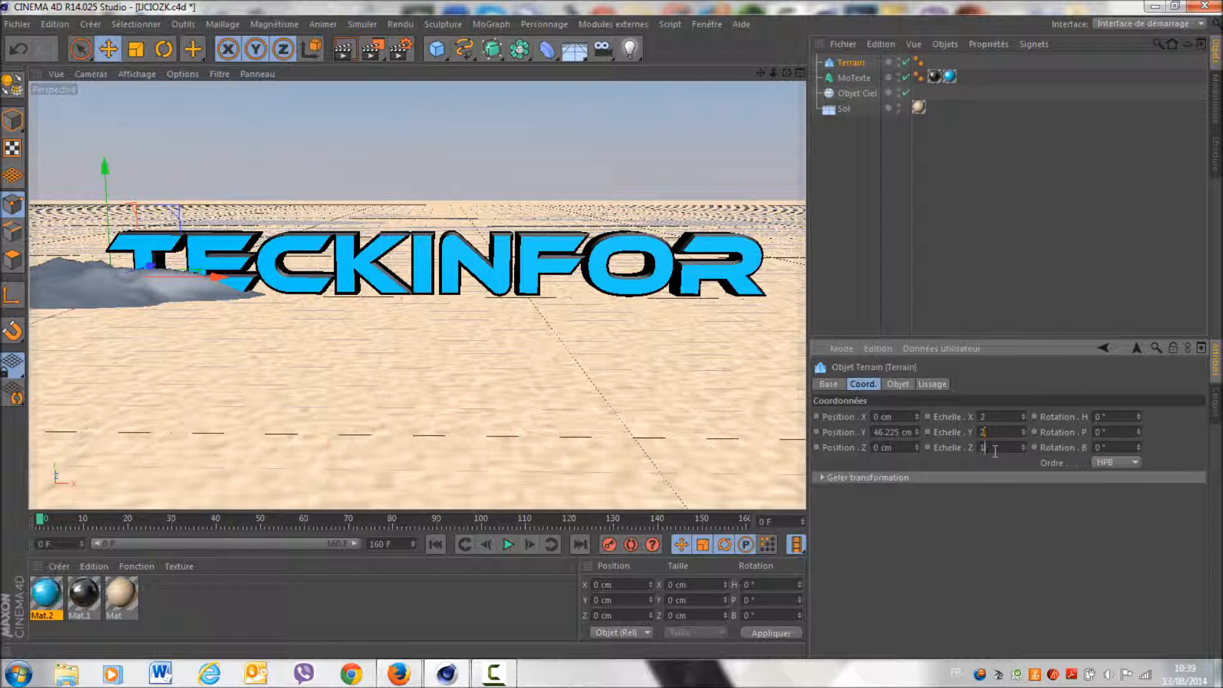
{"action": "type", "text": "2"}
{"action": "key", "text": "Return"}
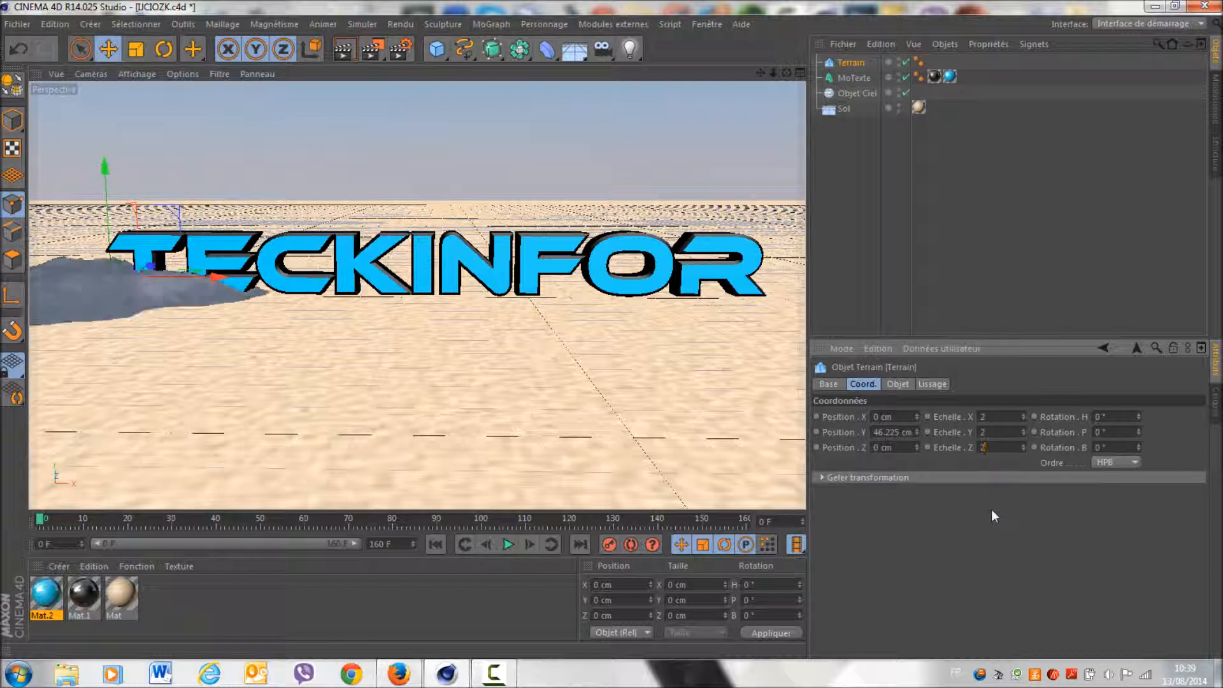
Move the terrain behind the text to about Y 88 cm and Z 942 cm, and apply the sand material to it.
{"action": "left_click_drag", "start_coordinate": [107, 185], "coordinate": [105, 167]}
{"action": "left_click_drag", "start_coordinate": [149, 254], "coordinate": [227, 183]}
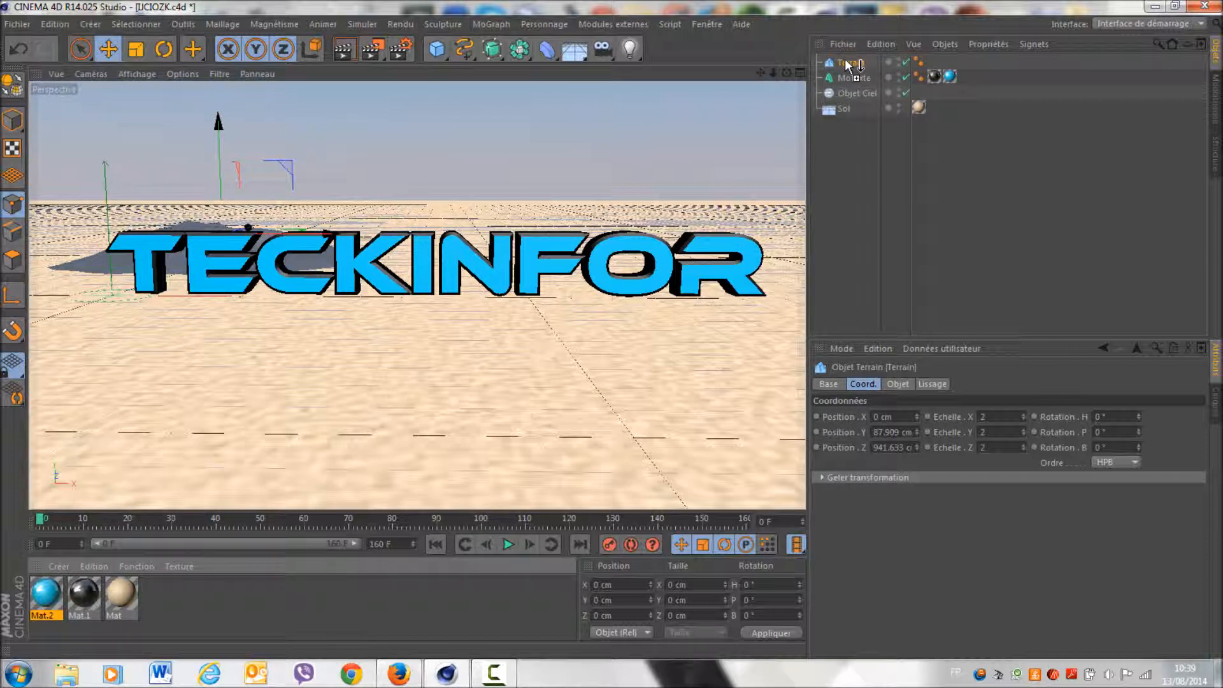
{"action": "left_click_drag", "start_coordinate": [846, 61], "coordinate": [847, 63]}
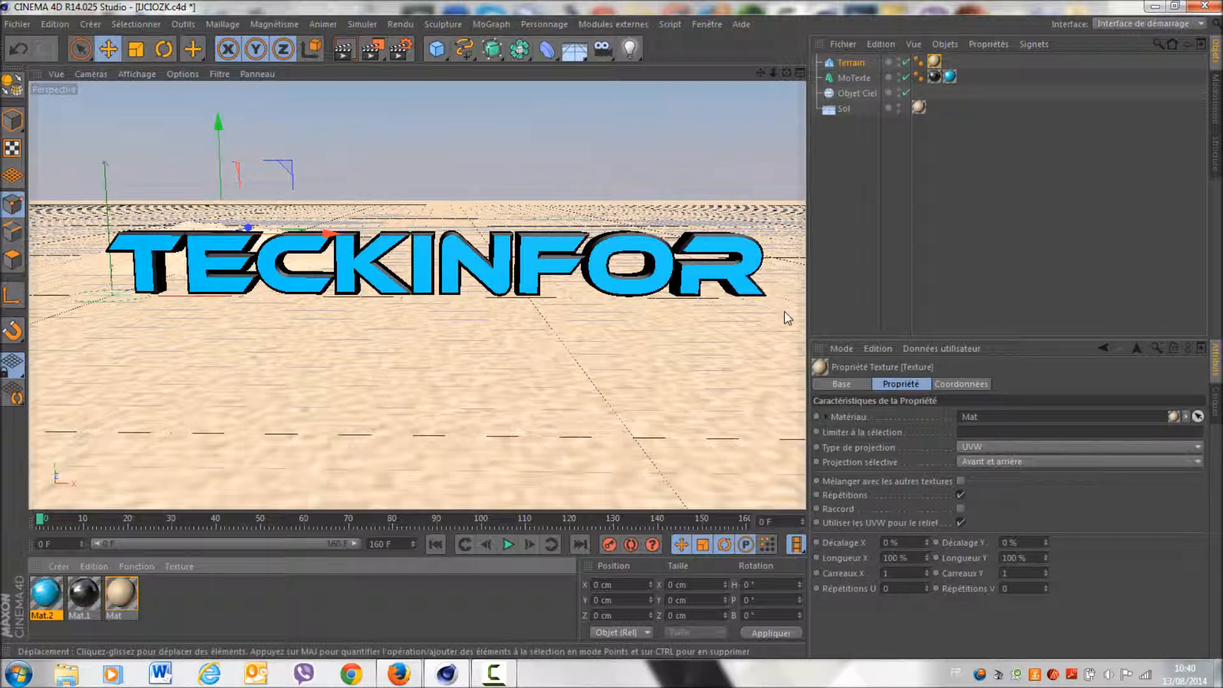
Duplicate the sand terrain and move the copy along X to about 358 cm.
{"action": "key", "text": "ctrl+c"}
{"action": "key", "text": "ctrl+v"}
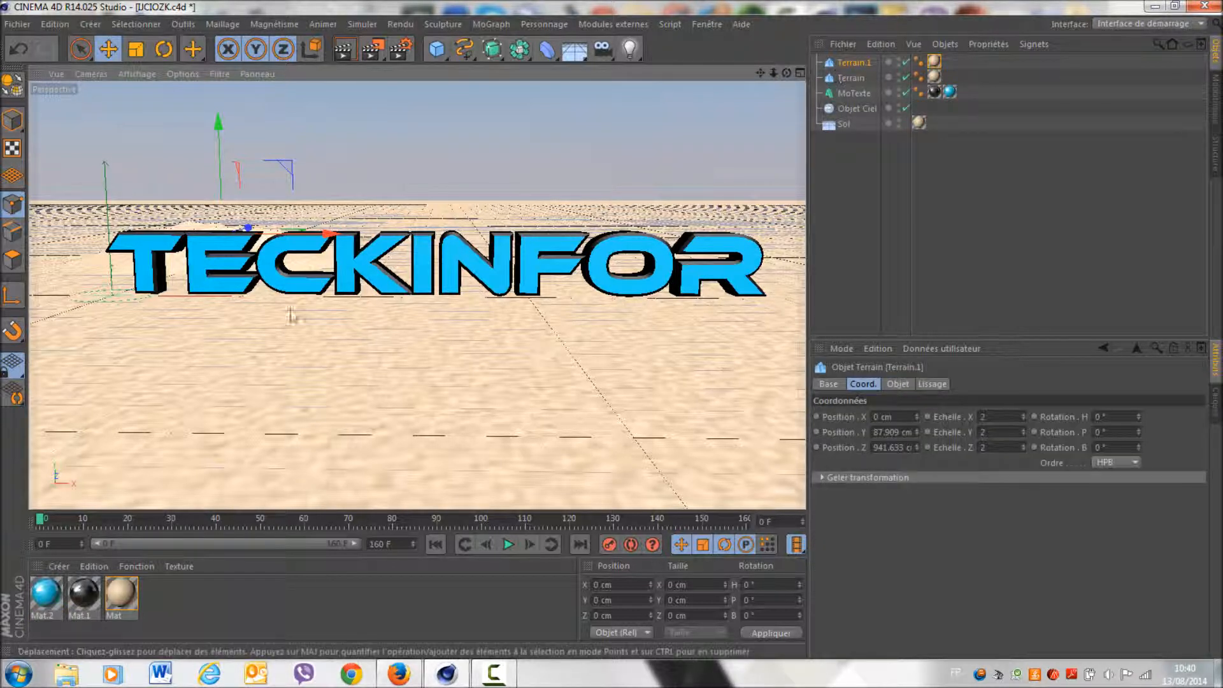
{"action": "left_click_drag", "start_coordinate": [318, 241], "coordinate": [422, 223]}
Set the original terrain's scale to 3 on the X, Y and Z axes.
{"action": "left_click", "coordinate": [862, 76]}
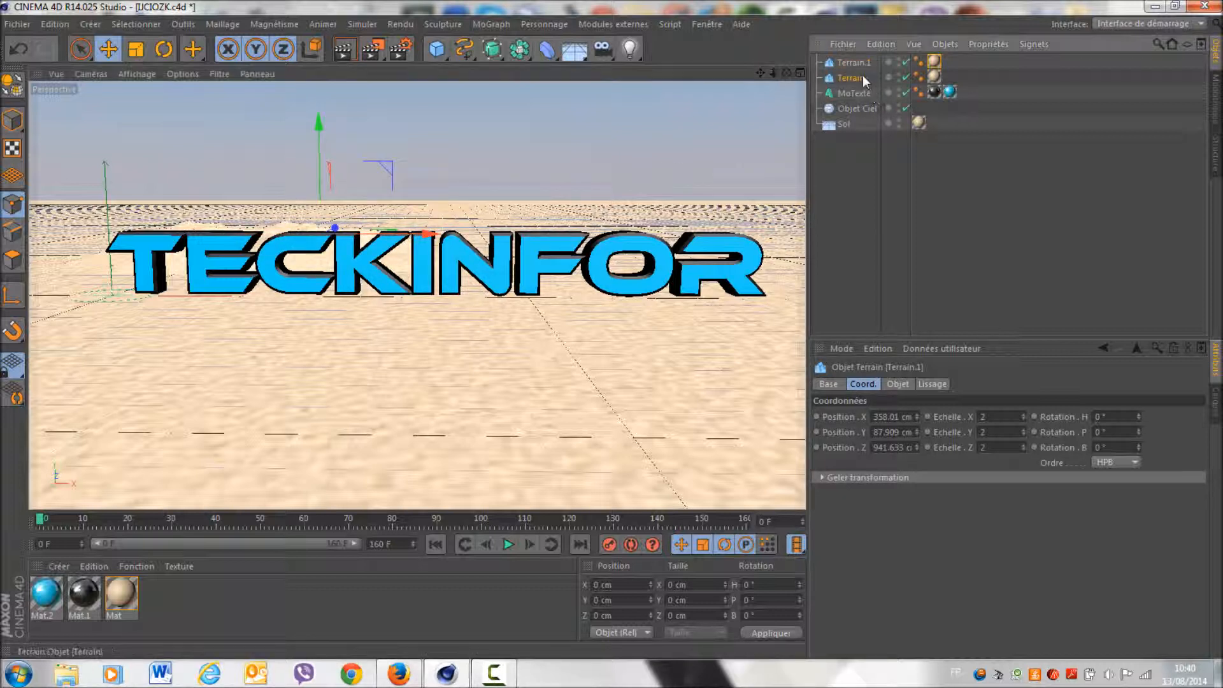
{"action": "left_click", "coordinate": [986, 447]}
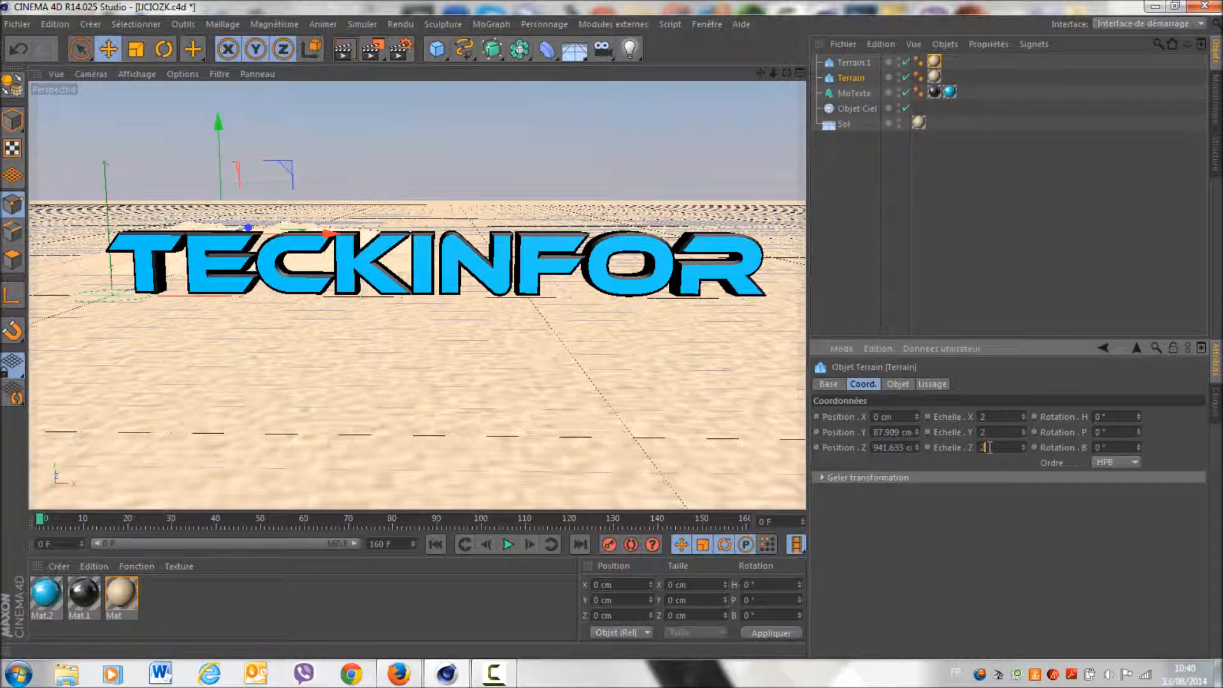
{"action": "left_click", "coordinate": [990, 433]}
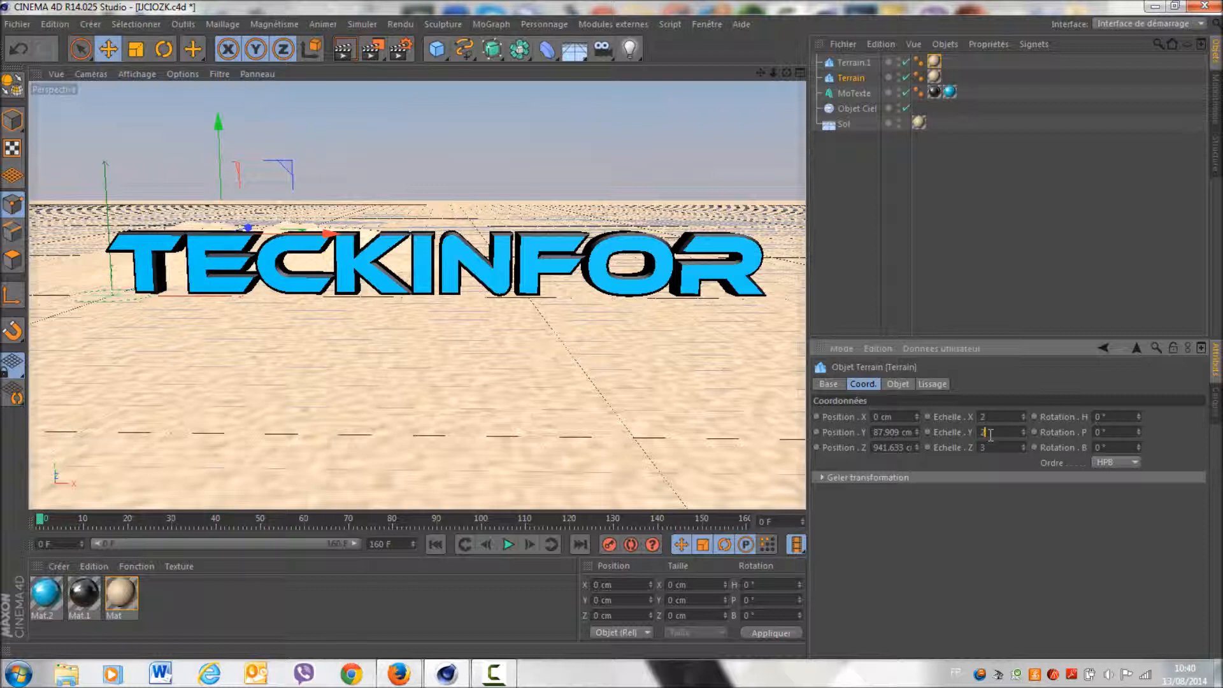
{"action": "type", "text": "3"}
{"action": "left_click", "coordinate": [1002, 417]}
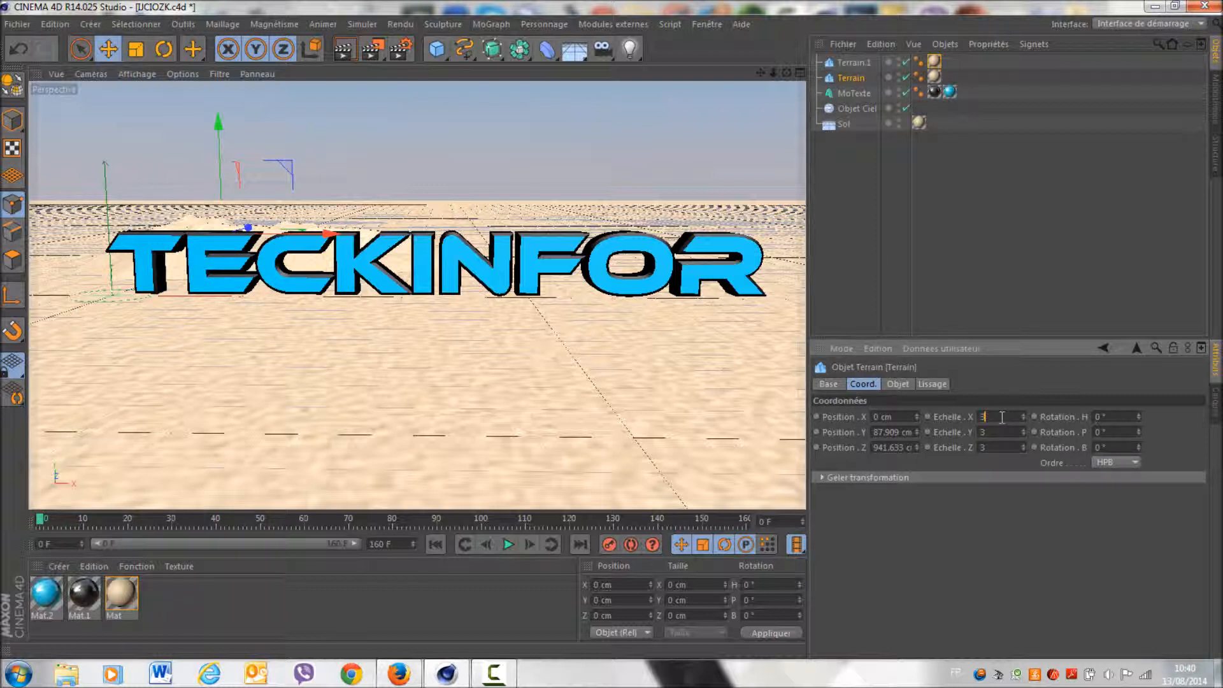
Set the duplicated terrain's scale to 3 on the X, Y and Z axes.
{"action": "left_click", "coordinate": [872, 64]}
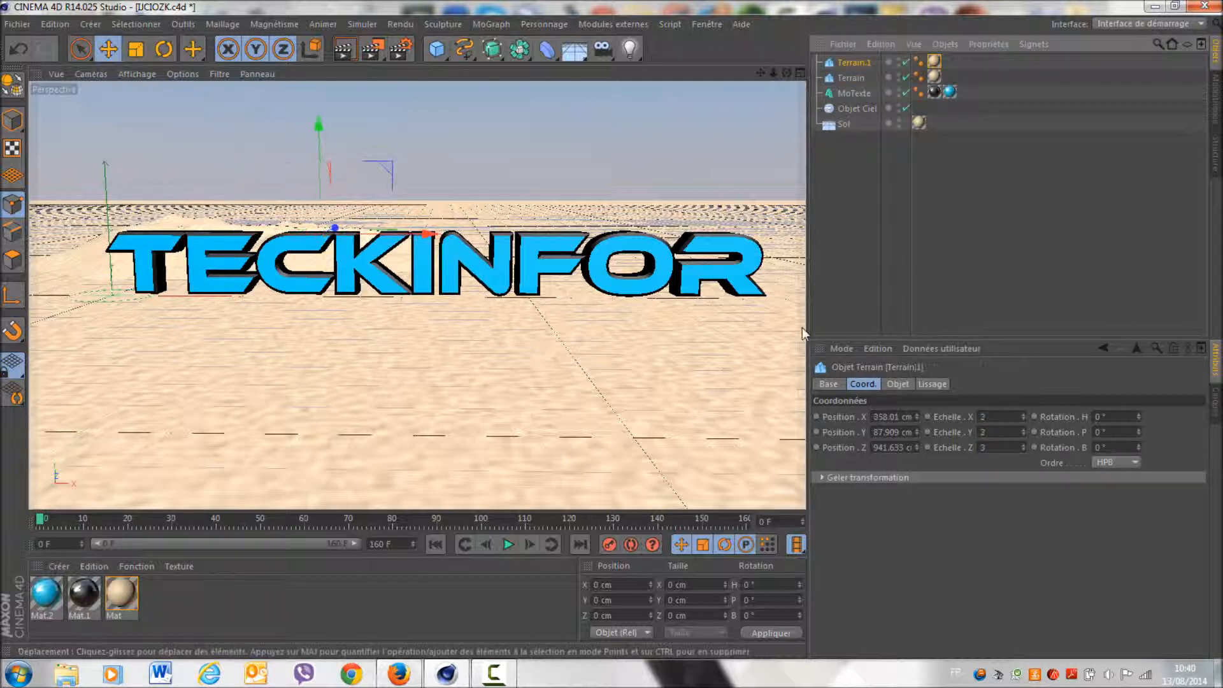
{"action": "left_click", "coordinate": [991, 421]}
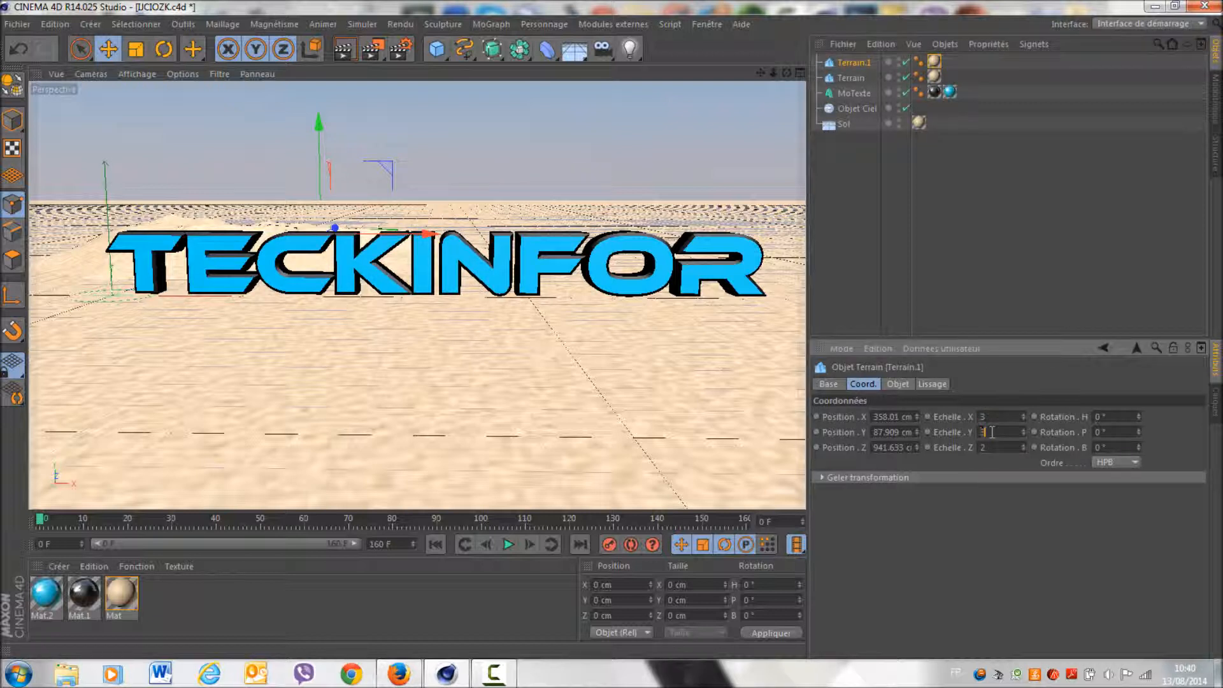
{"action": "left_click", "coordinate": [994, 446]}
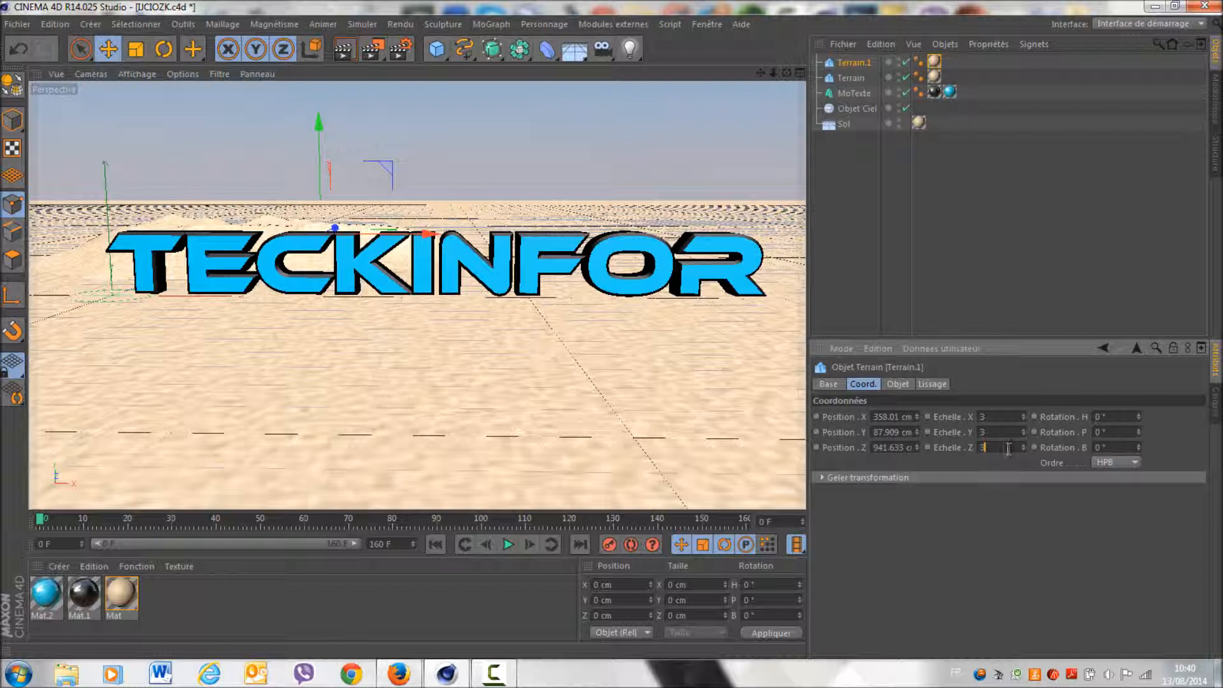
{"action": "key", "text": "Return"}
Move the terrain copy to about X 1179 cm and Y 156 cm, and raise the original terrain to about Y 177 cm.
{"action": "left_click_drag", "start_coordinate": [325, 168], "coordinate": [318, 149]}
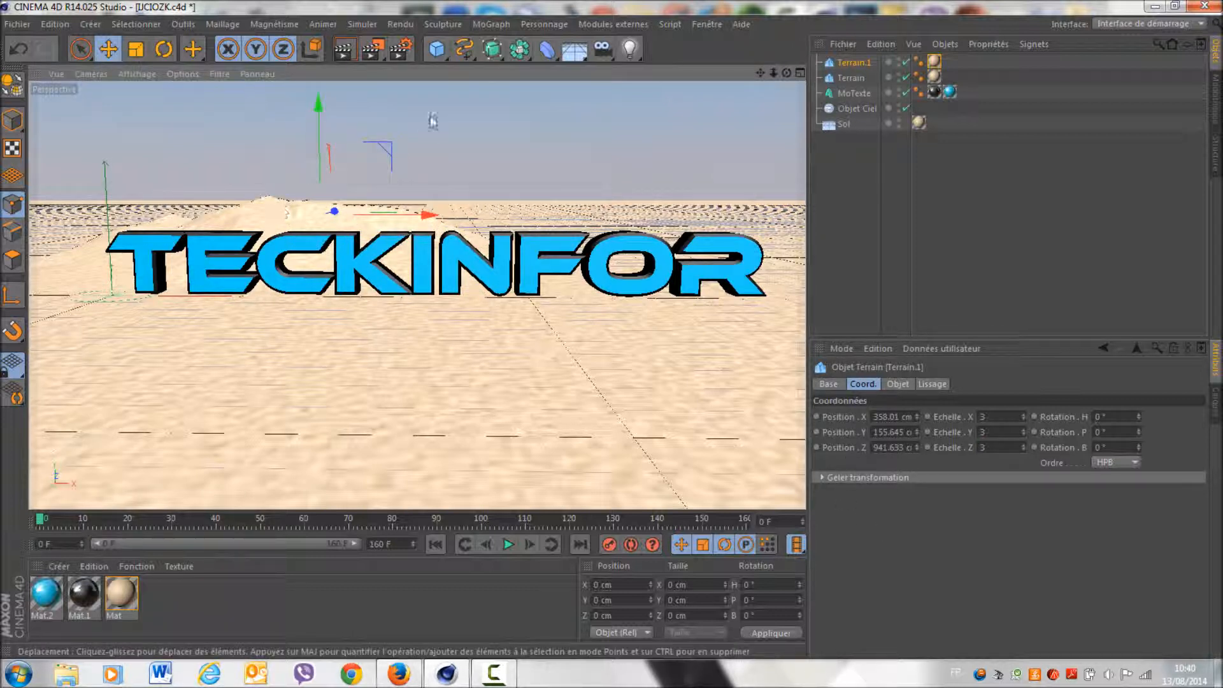
{"action": "left_click_drag", "start_coordinate": [415, 188], "coordinate": [653, 190]}
{"action": "left_click", "coordinate": [850, 78]}
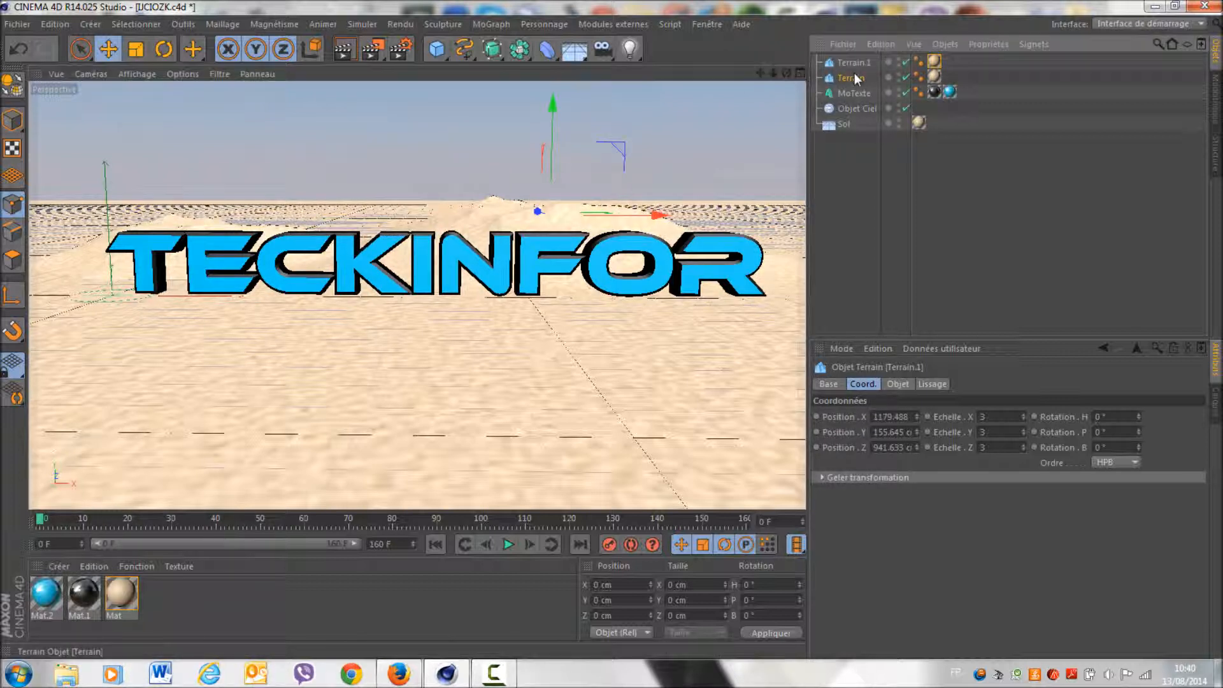
{"action": "left_click_drag", "start_coordinate": [222, 162], "coordinate": [224, 136]}
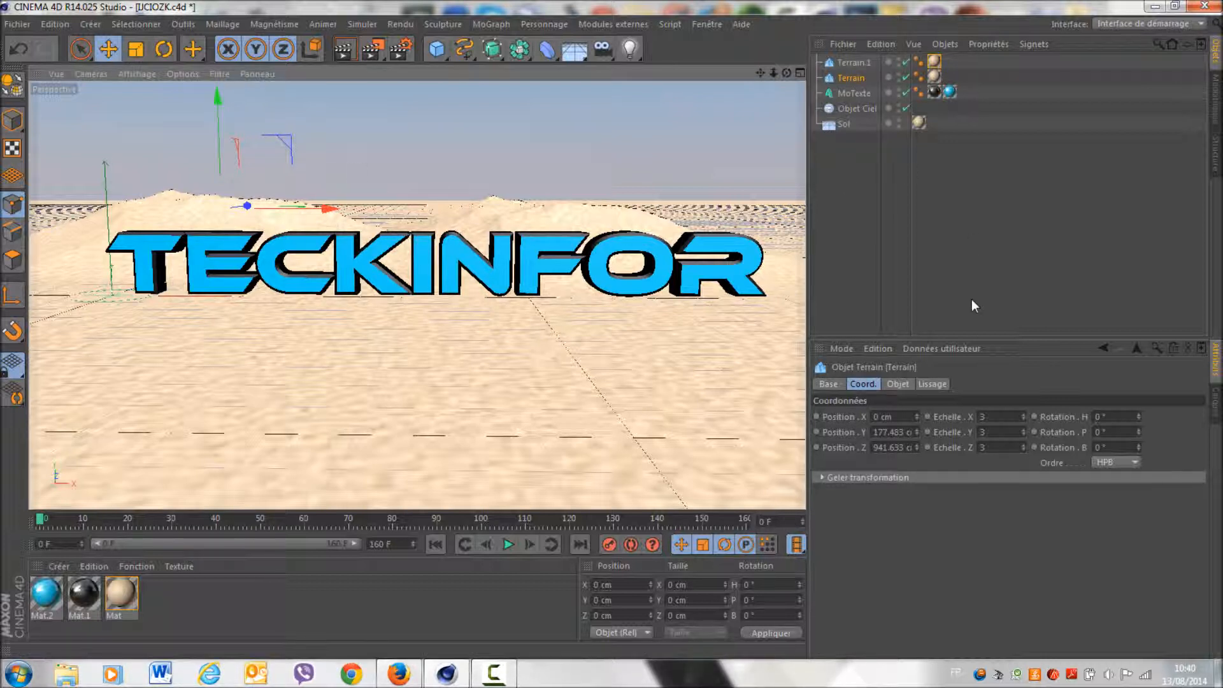
Duplicate the original terrain and place the copy farther back at about X 289 cm, Y 168 cm and Z 3003 cm.
{"action": "key", "text": "ctrl+c"}
{"action": "key", "text": "ctrl+v"}
{"action": "left_click_drag", "start_coordinate": [248, 213], "coordinate": [439, 204]}
Duplicate the far terrain again and move the new copy to about X 2366 cm and Z 2692 cm.
{"action": "key", "text": "ctrl+c"}
{"action": "key", "text": "ctrl+v"}
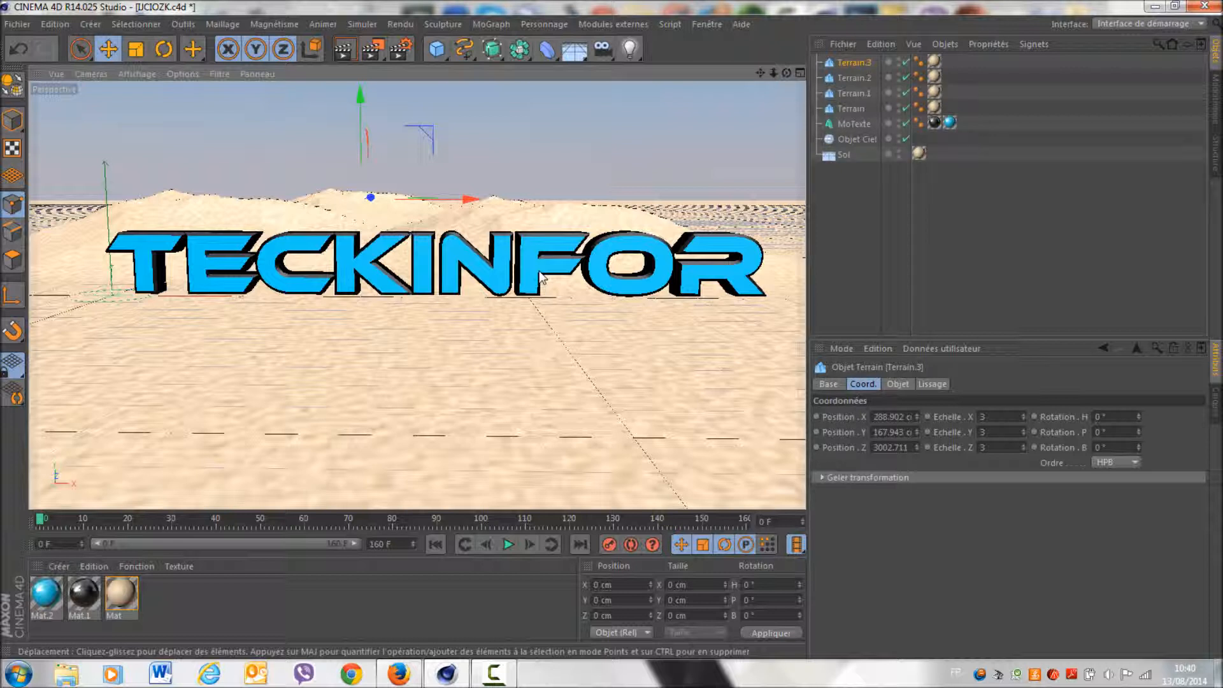
{"action": "left_click_drag", "start_coordinate": [431, 191], "coordinate": [681, 171]}
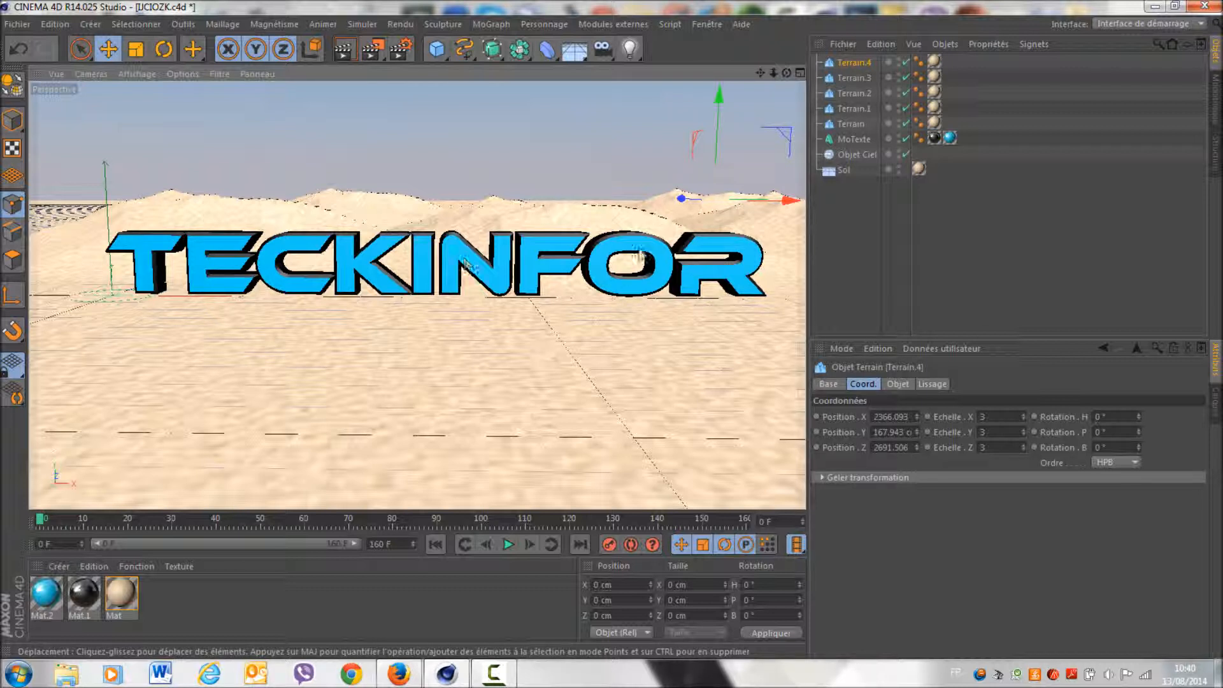
{"action": "key", "text": "ctrl+c"}
{"action": "key", "text": "ctrl+v"}
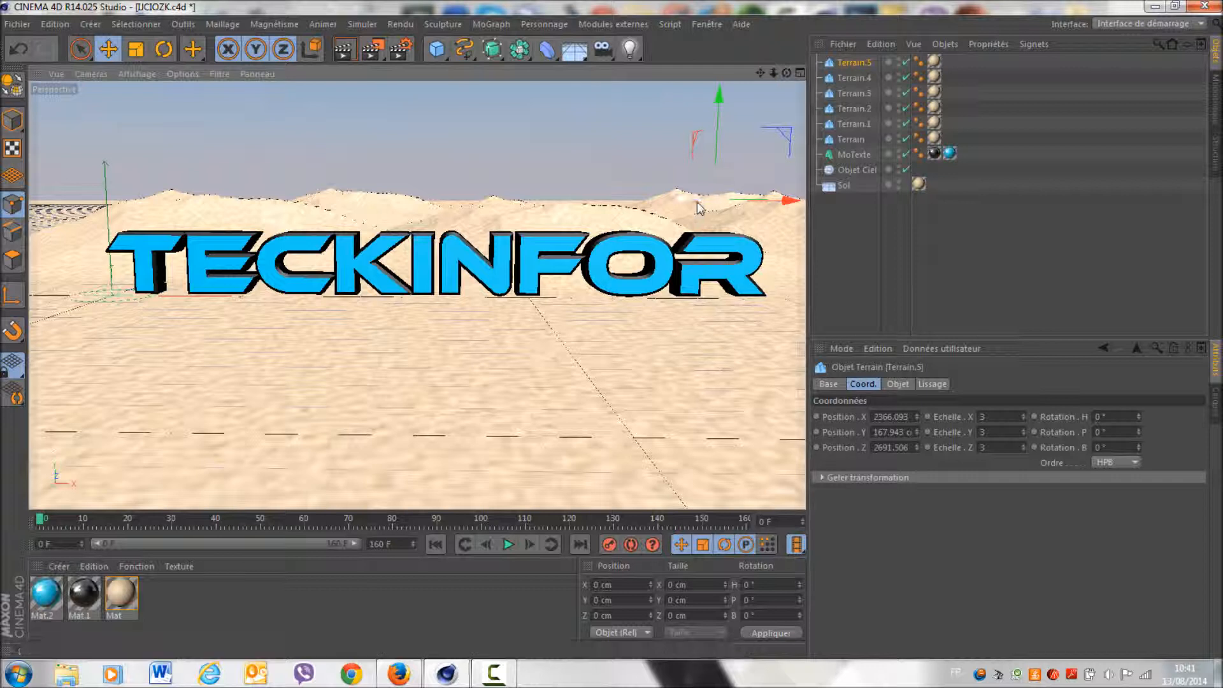
{"action": "left_click_drag", "start_coordinate": [678, 204], "coordinate": [103, 198]}
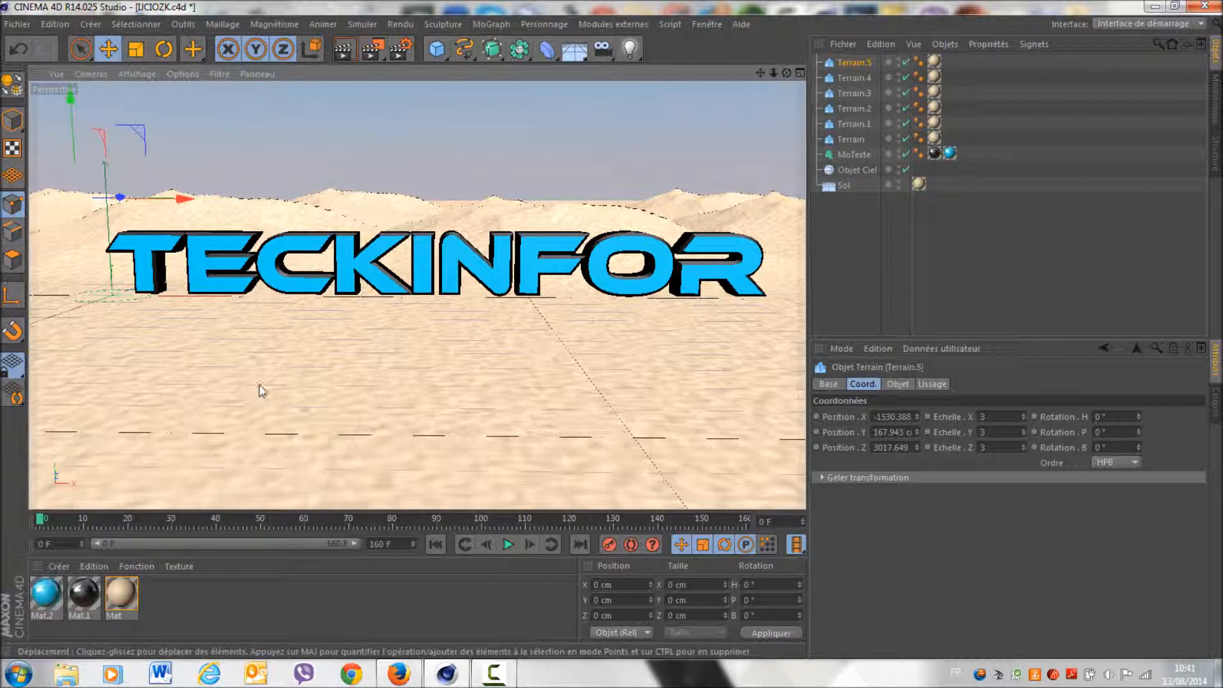
{"action": "key", "text": "Delete"}
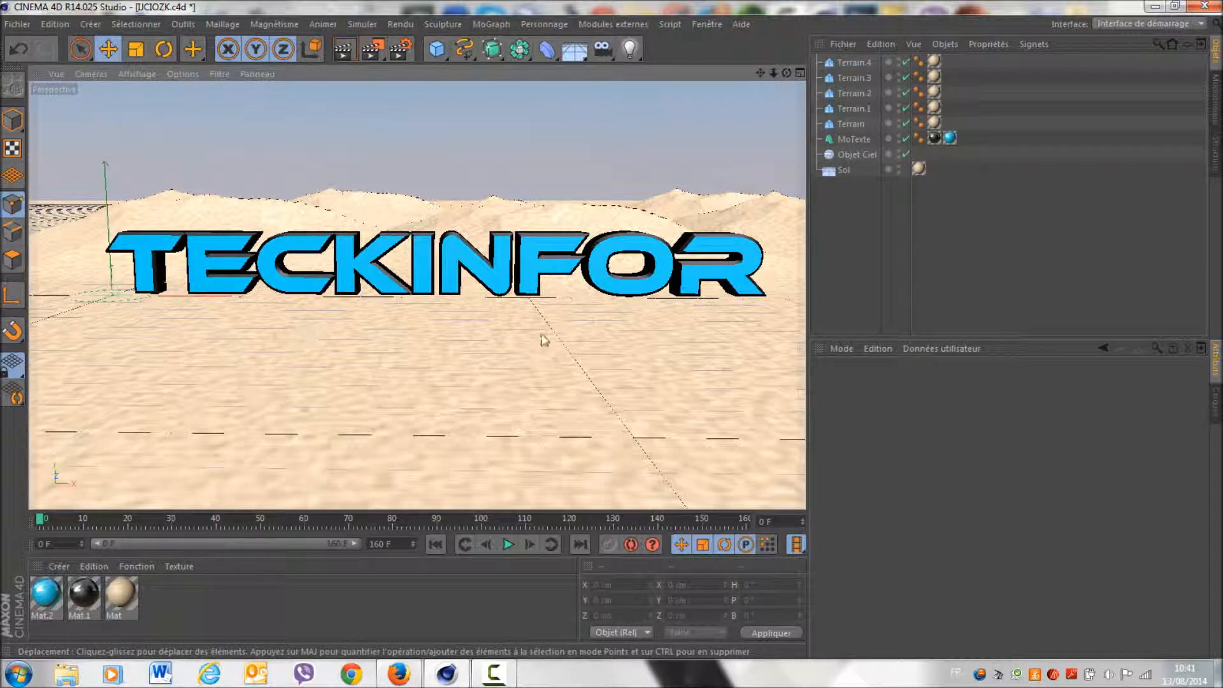
Duplicate Terrain.4 and move the copy across to about X -1442 cm and Z 3013 cm.
{"action": "left_click", "coordinate": [862, 64]}
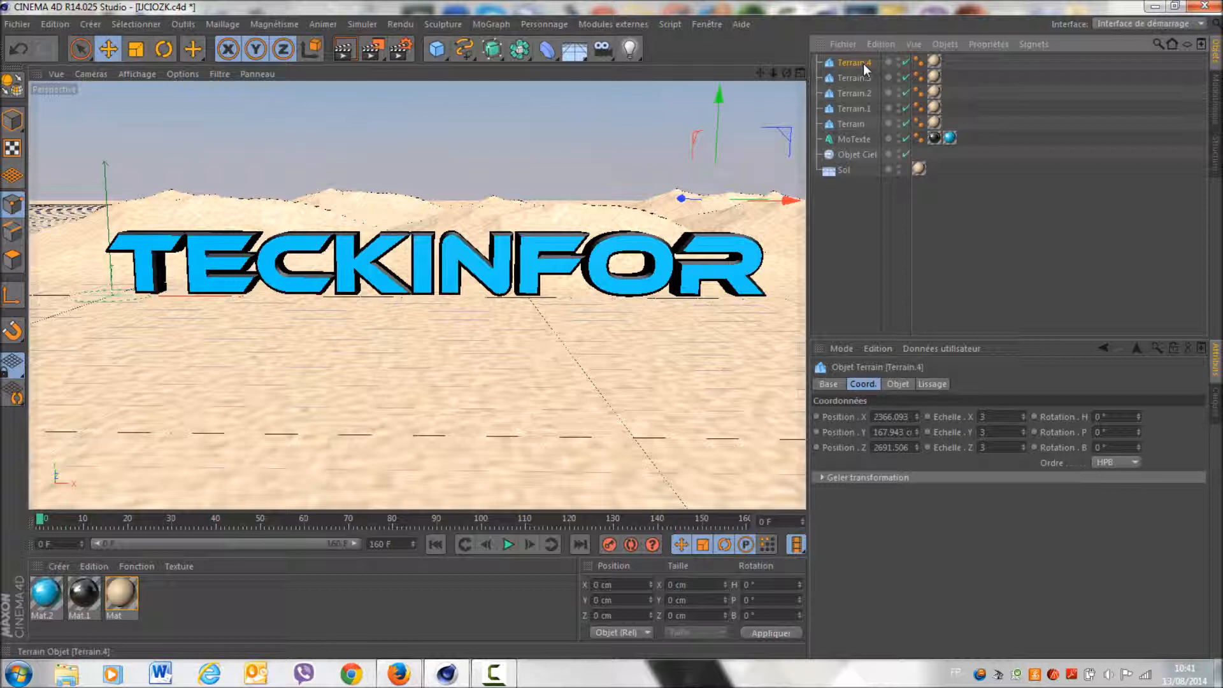
{"action": "key", "text": "ctrl+c"}
{"action": "key", "text": "ctrl+v"}
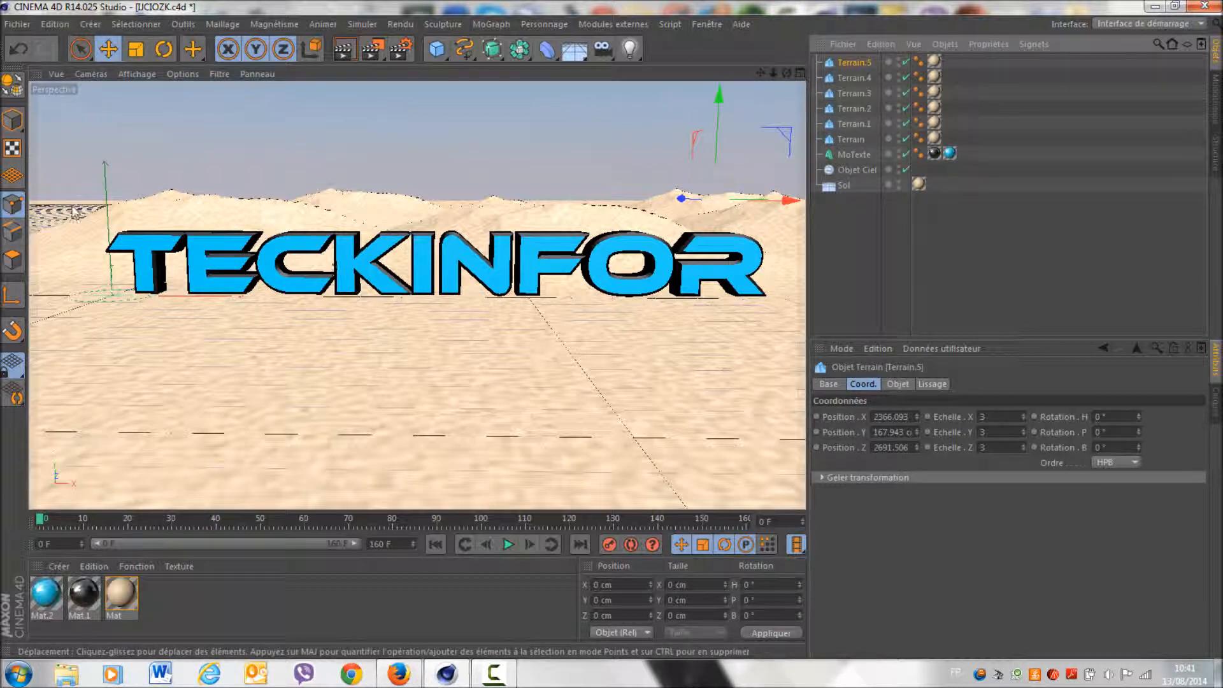
{"action": "left_click_drag", "start_coordinate": [784, 200], "coordinate": [763, 203]}
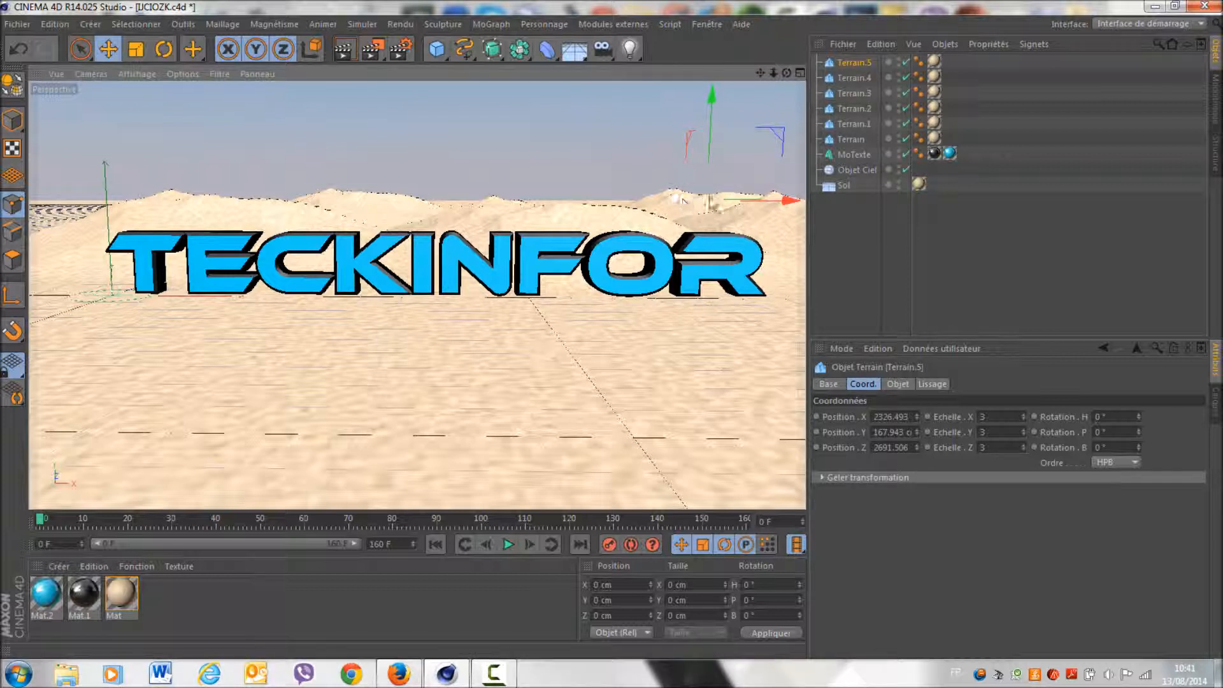
{"action": "left_click_drag", "start_coordinate": [675, 191], "coordinate": [181, 204]}
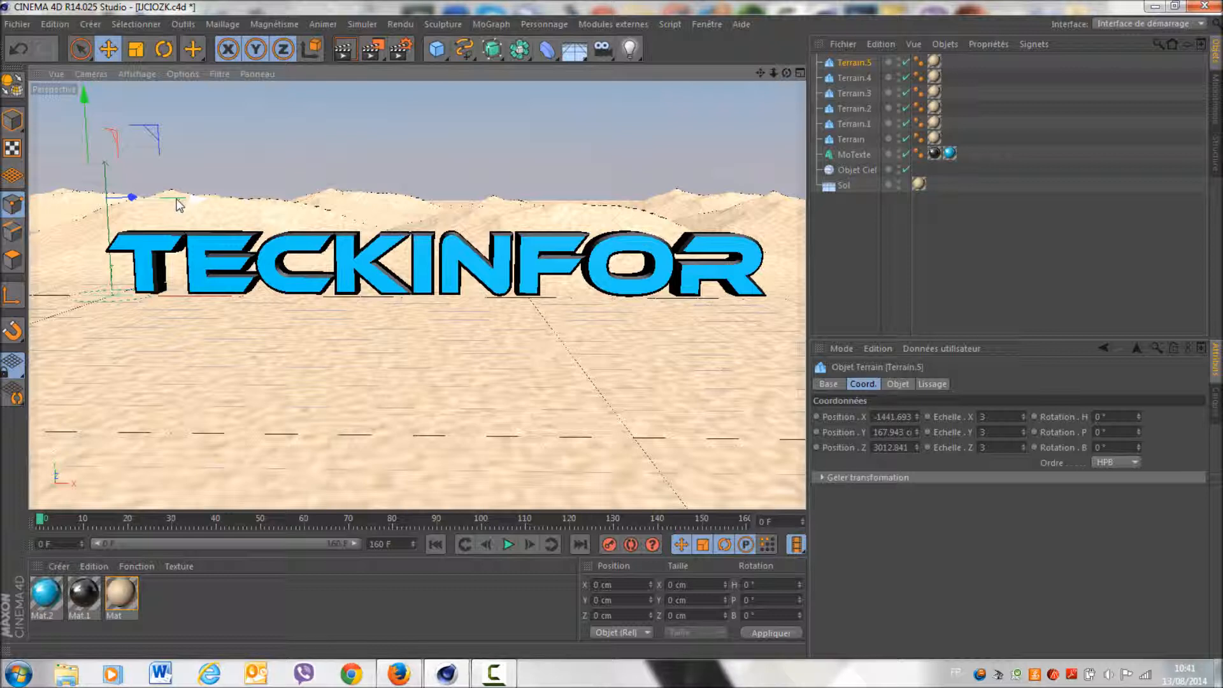
Duplicate Terrain.5 and bring the copy closer behind the text, at about X -436 cm and Z 787 cm.
{"action": "key", "text": "ctrl+c"}
{"action": "key", "text": "ctrl+v"}
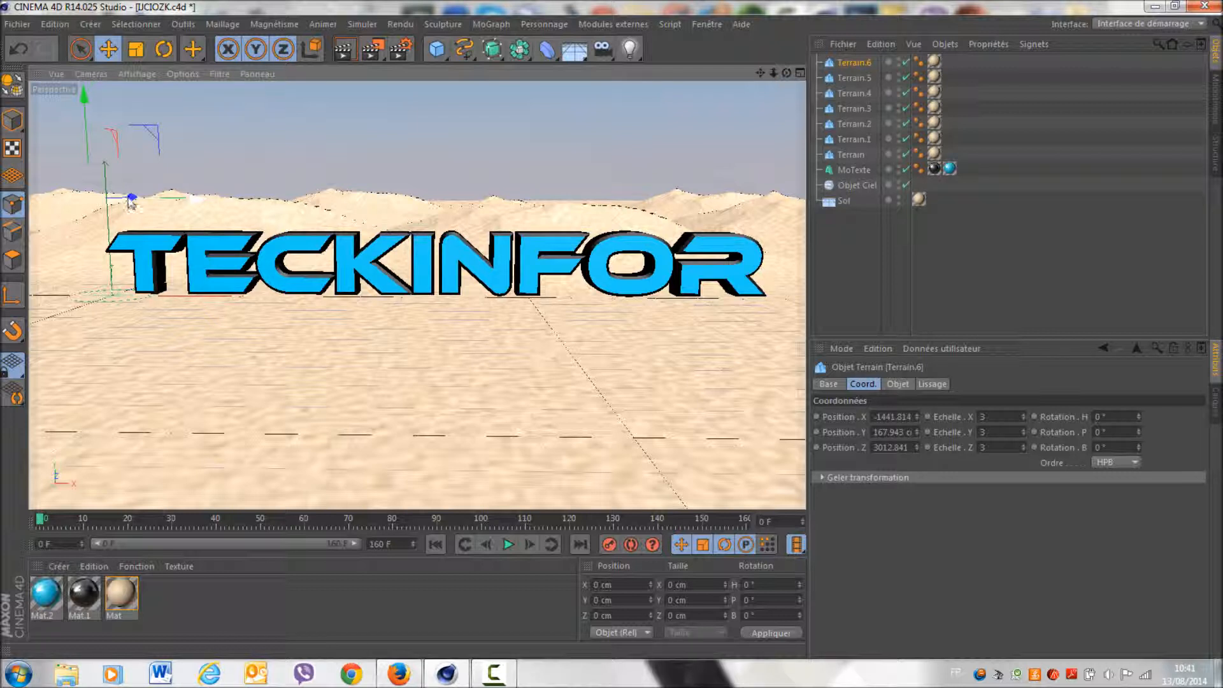
{"action": "left_click_drag", "start_coordinate": [129, 201], "coordinate": [126, 227]}
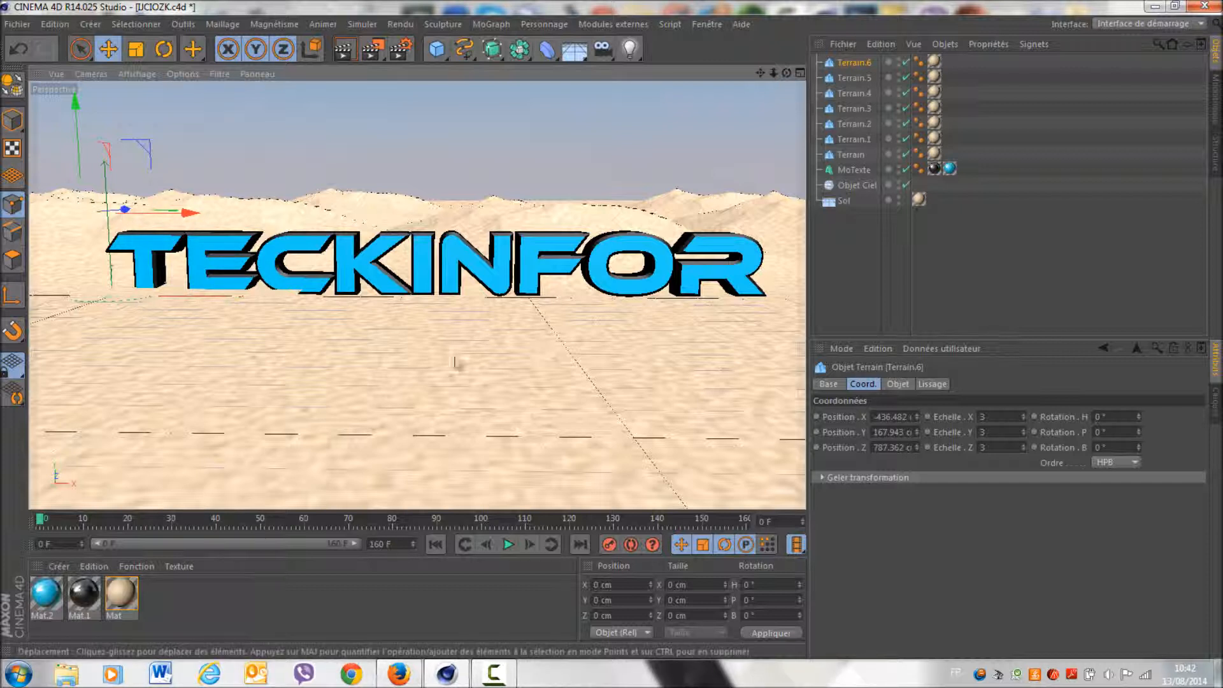
Create a new default material and add a Fragmentation deformer as a child of the MoText object.
{"action": "double_click", "coordinate": [383, 609]}
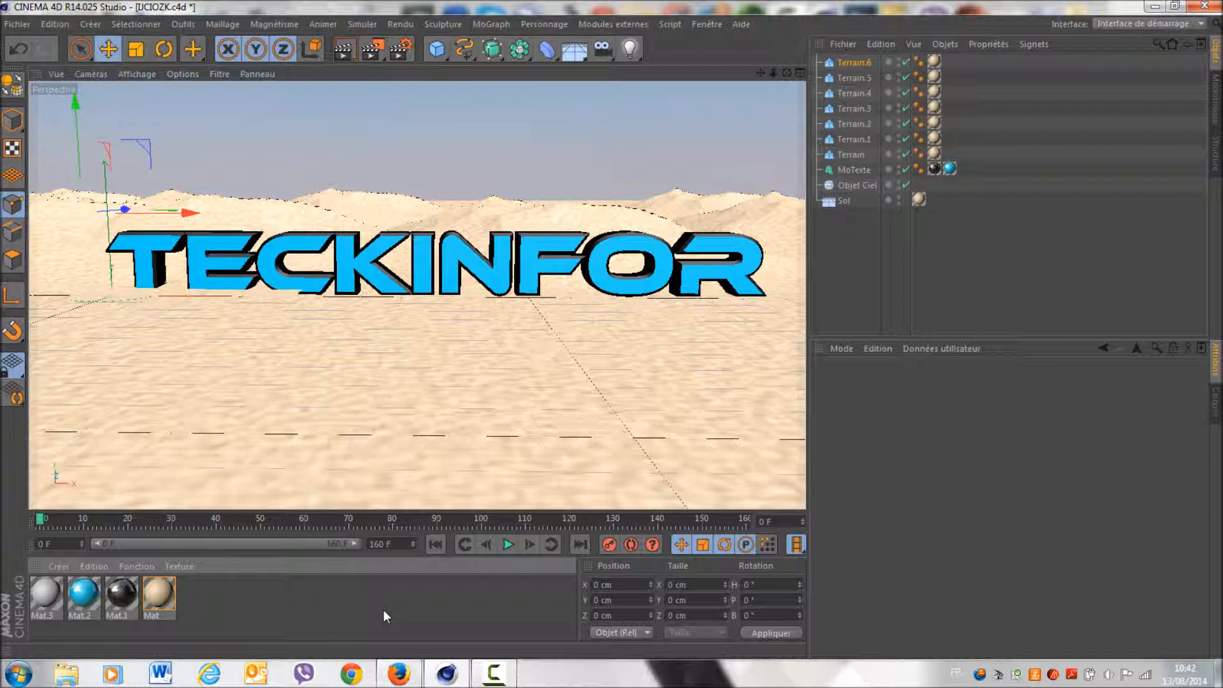
{"action": "left_click", "coordinate": [546, 50]}
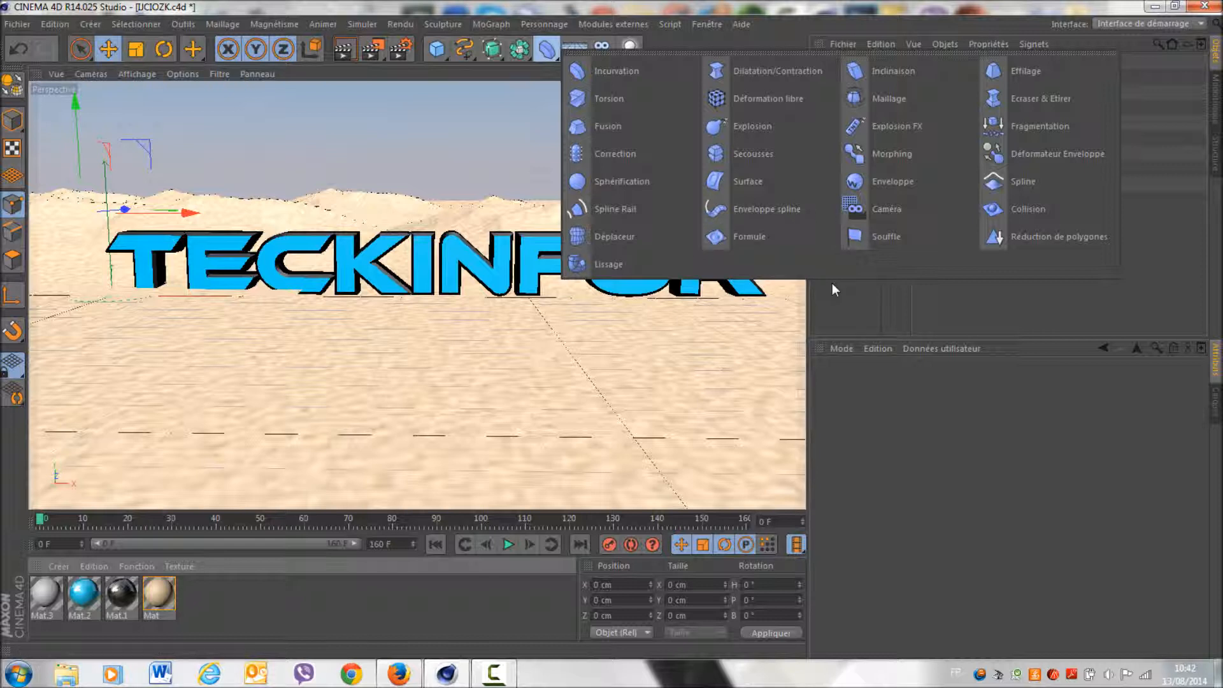
{"action": "left_click", "coordinate": [1023, 127]}
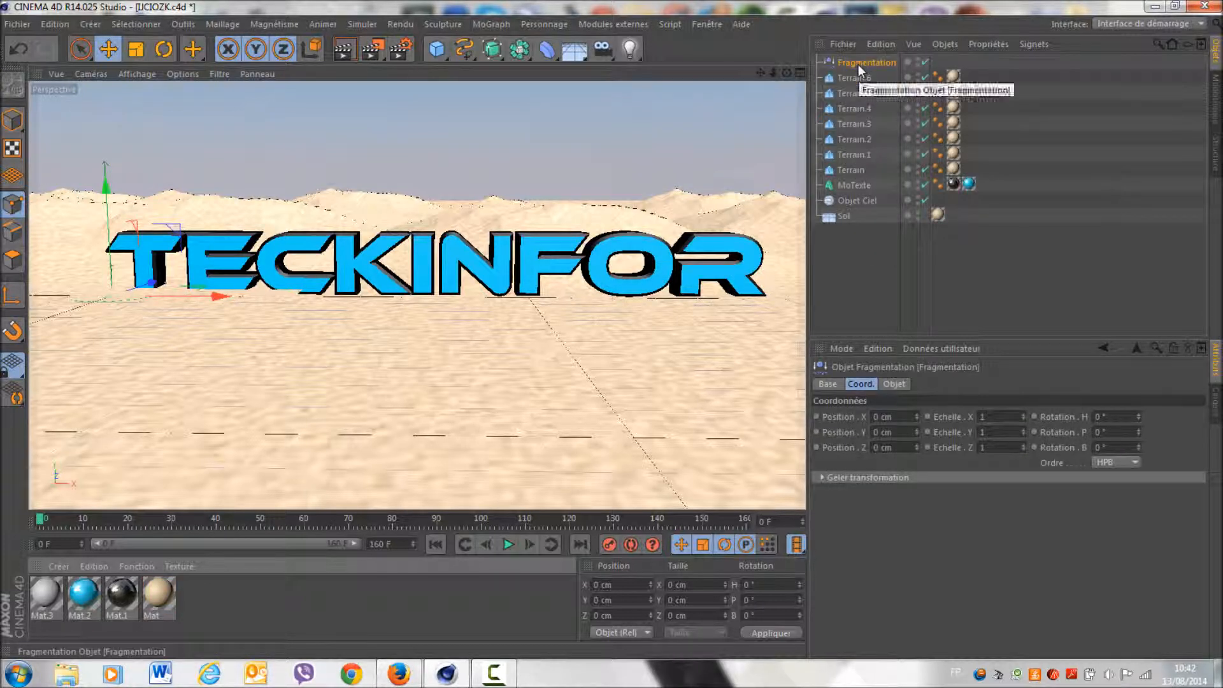
{"action": "left_click_drag", "start_coordinate": [857, 63], "coordinate": [849, 184]}
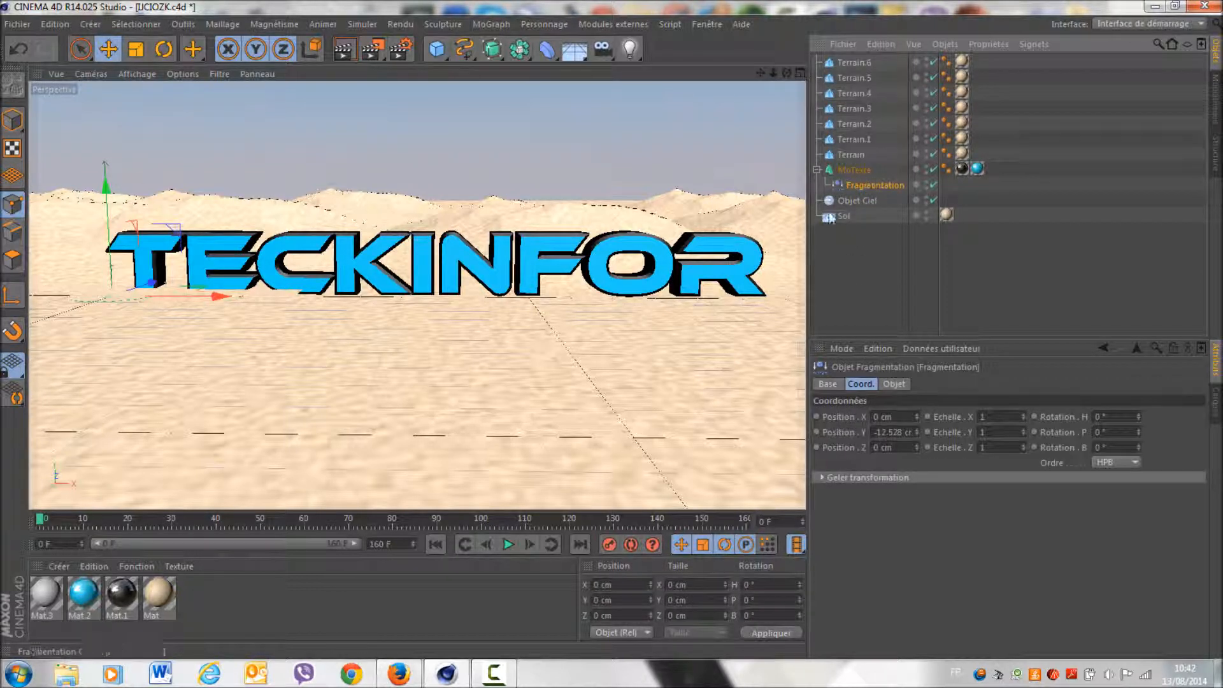
Lower Terrain.6 to about Y 157 cm.
{"action": "left_click", "coordinate": [852, 284]}
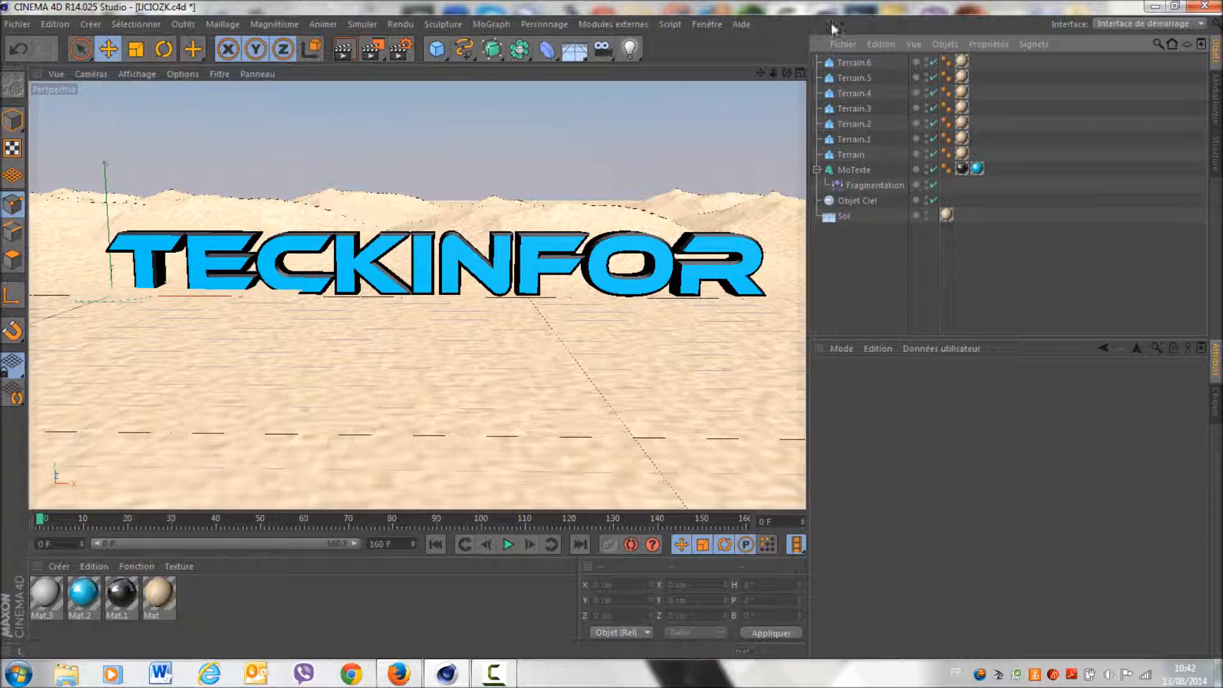
{"action": "left_click", "coordinate": [867, 65]}
{"action": "left_click_drag", "start_coordinate": [99, 177], "coordinate": [79, 144]}
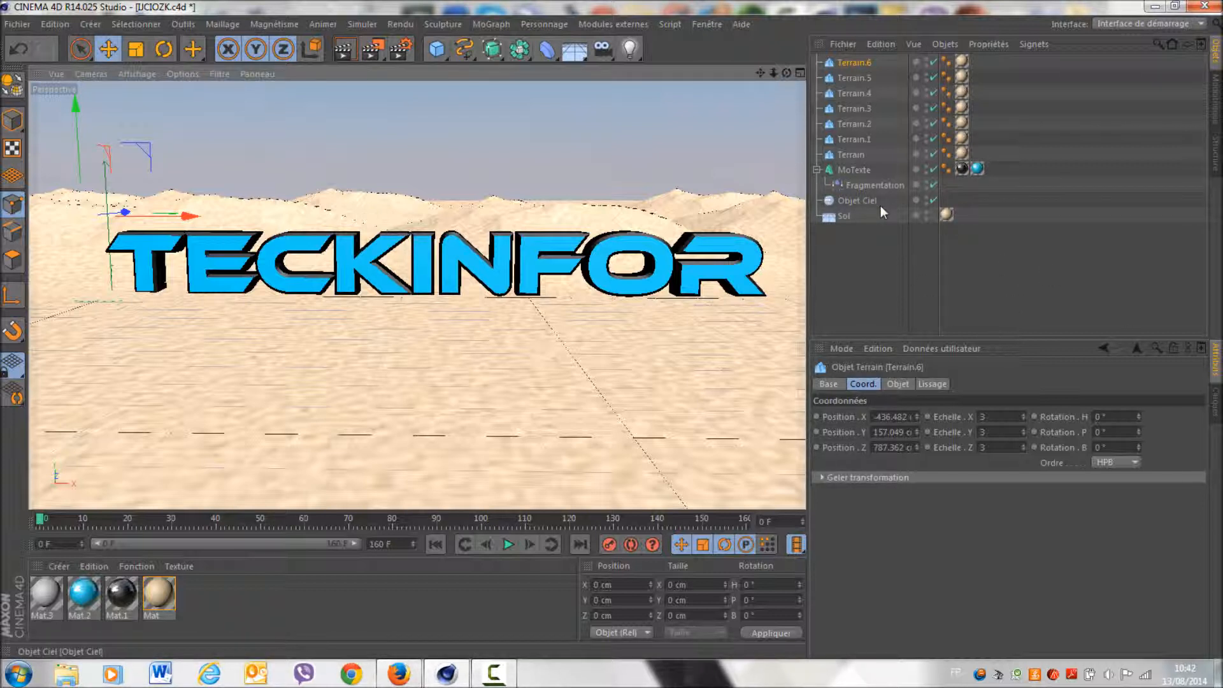
Examine the settings of the Fragmentation deformer and of the MoText object.
{"action": "left_click", "coordinate": [874, 188]}
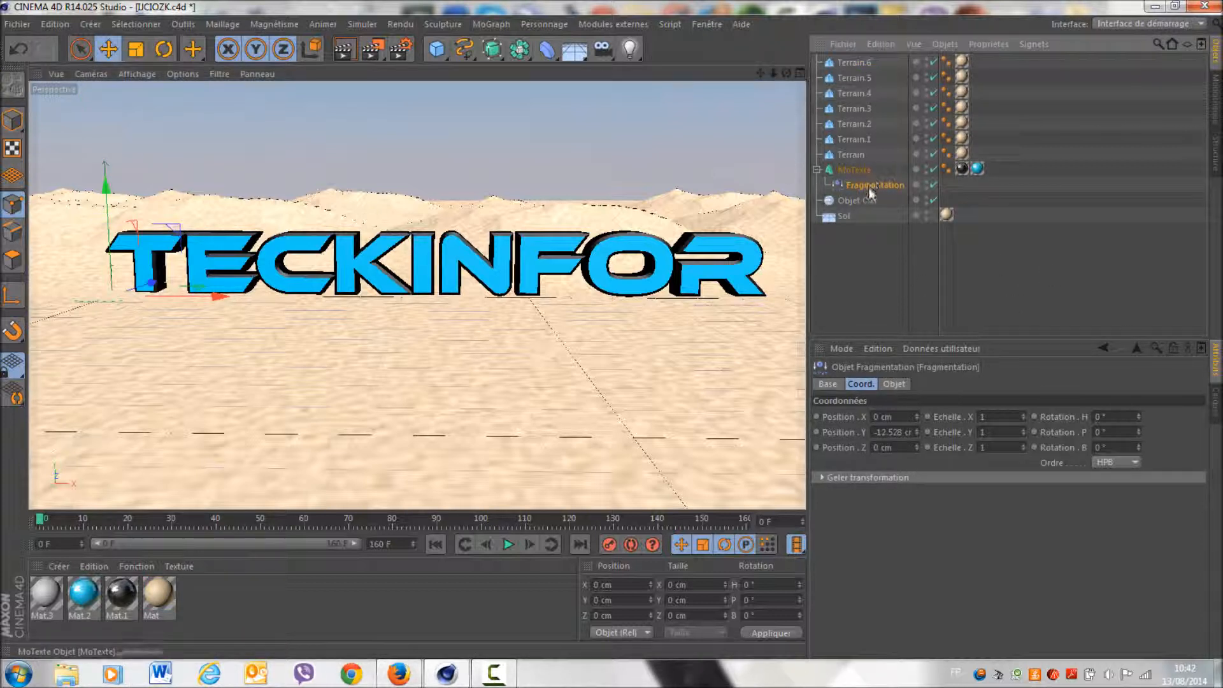
{"action": "left_click", "coordinate": [894, 384]}
{"action": "left_click", "coordinate": [861, 383]}
{"action": "left_click", "coordinate": [824, 384]}
{"action": "left_click", "coordinate": [860, 384]}
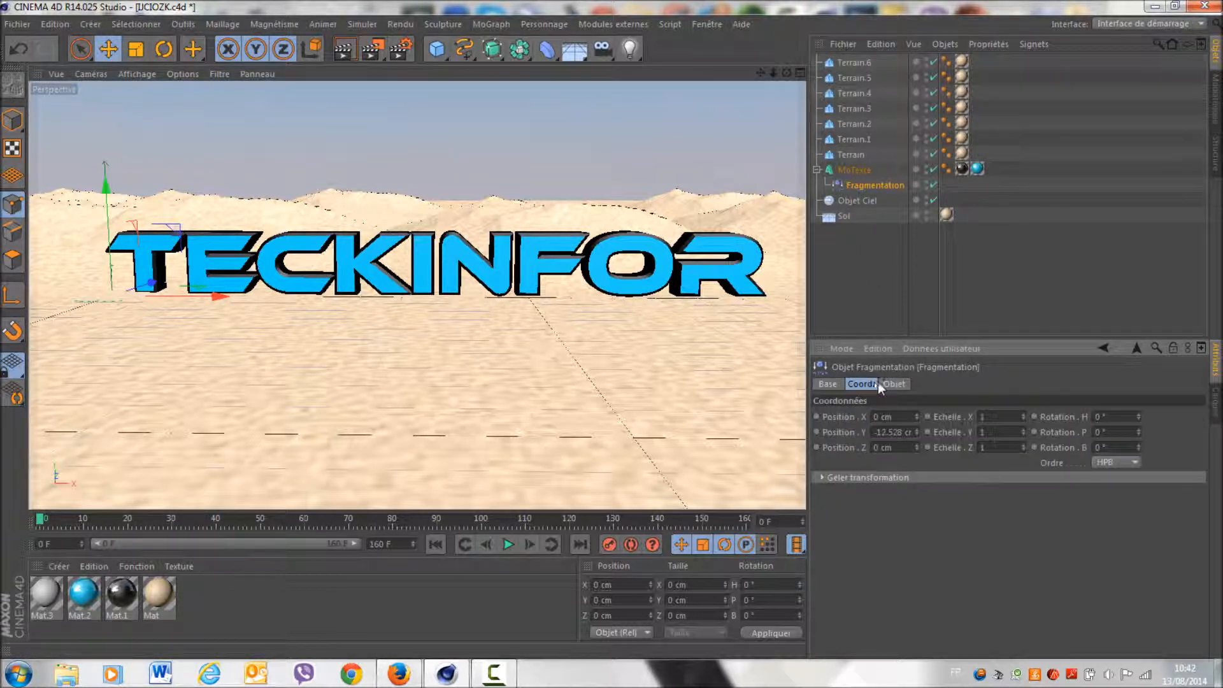
{"action": "left_click", "coordinate": [886, 384]}
{"action": "left_click", "coordinate": [867, 169]}
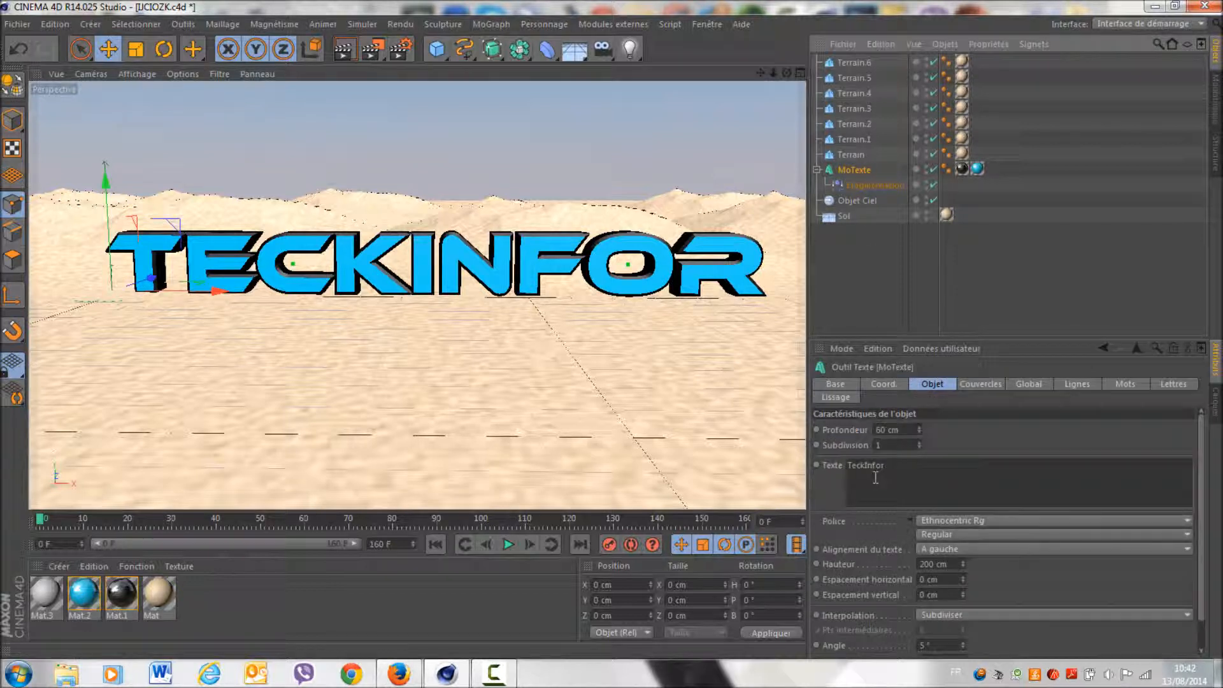
Set a keyframe for the Fragmentation deformer's intensity of 0% at frame 30.
{"action": "left_click", "coordinate": [864, 187]}
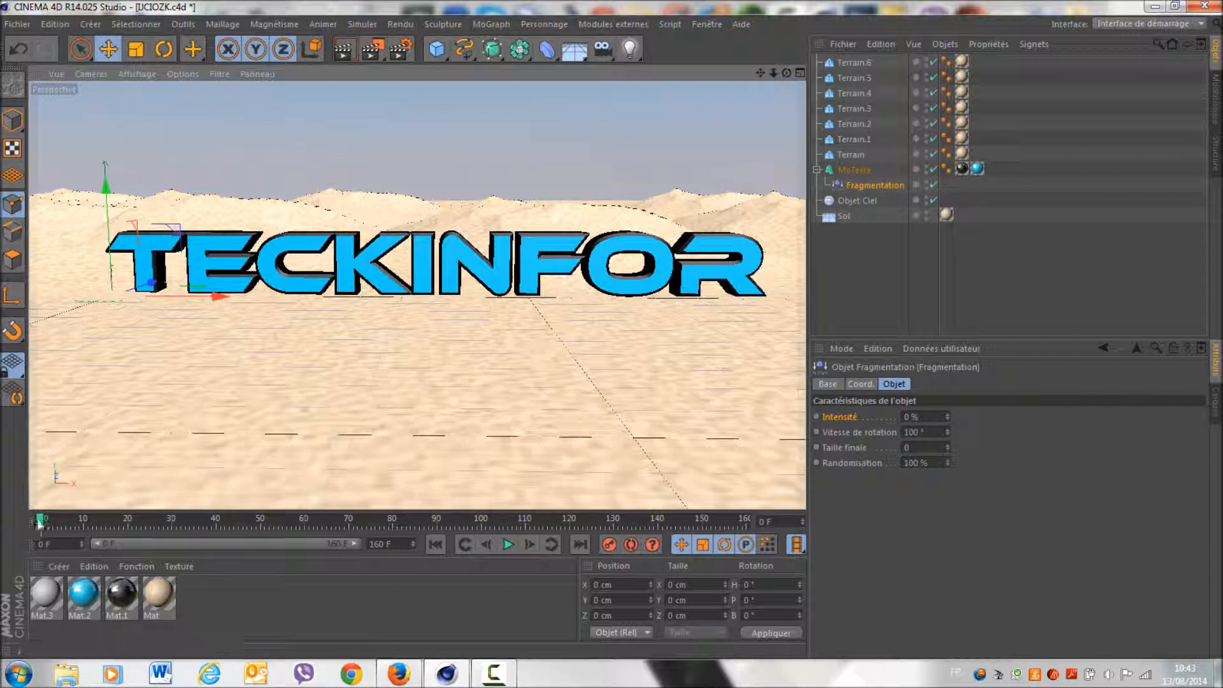
{"action": "left_click_drag", "start_coordinate": [39, 522], "coordinate": [170, 525]}
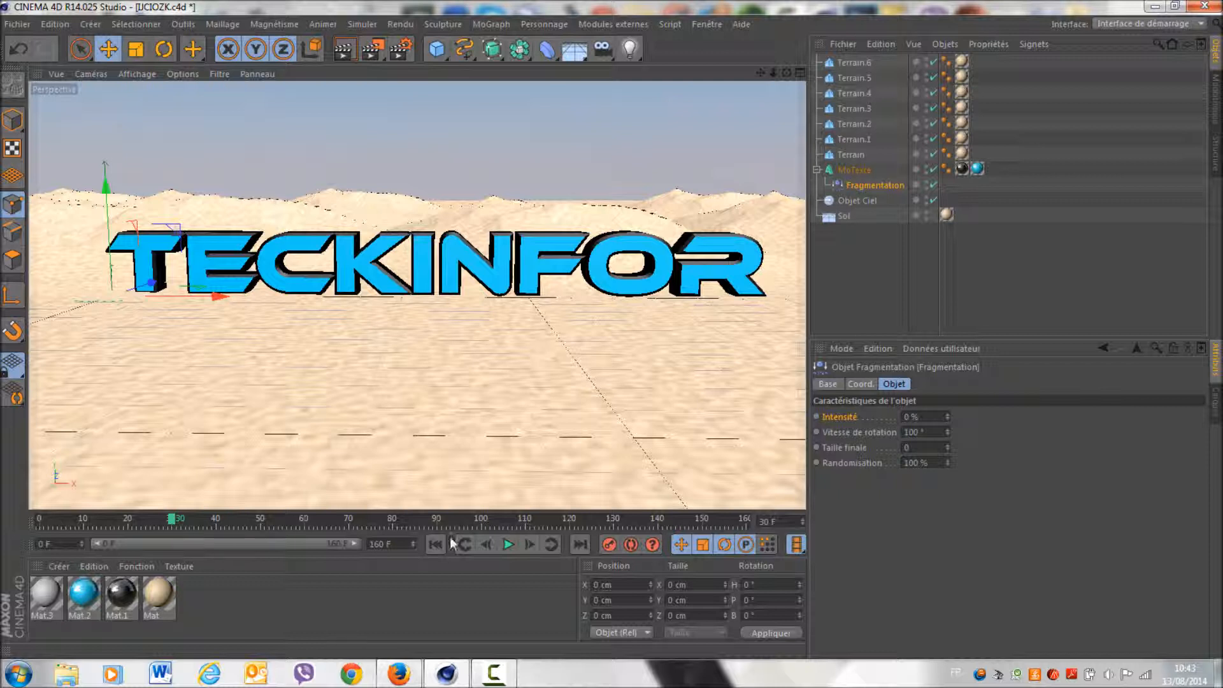
{"action": "left_click", "coordinate": [816, 416], "text": "ctrl"}
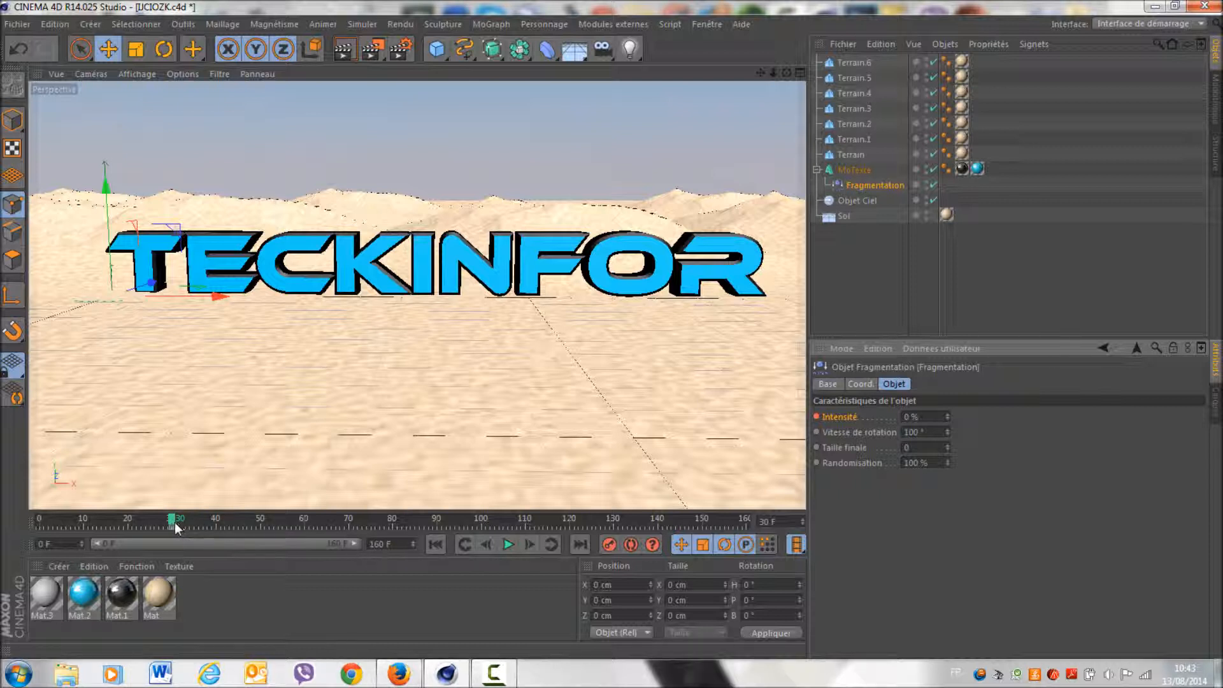
Set a keyframe for the Fragmentation deformer's intensity of 100% at frame 65 and play back the animation.
{"action": "left_click_drag", "start_coordinate": [172, 522], "coordinate": [226, 525]}
{"action": "left_click_drag", "start_coordinate": [313, 524], "coordinate": [329, 523]}
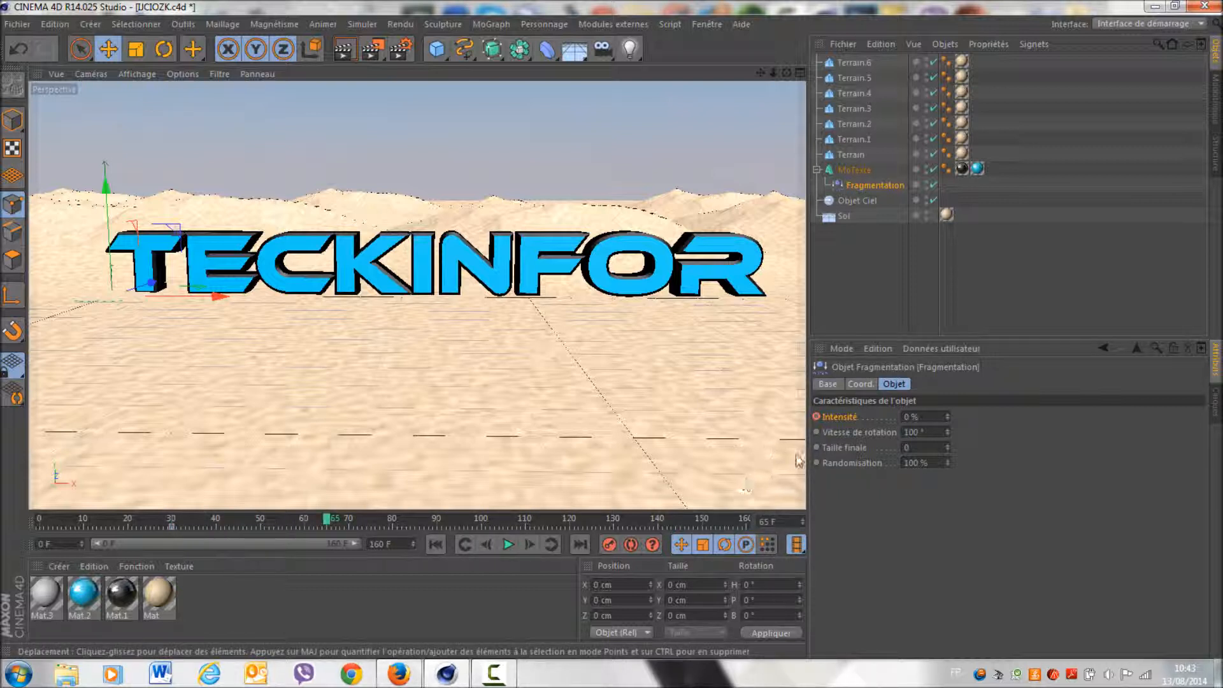
{"action": "left_click", "coordinate": [907, 417]}
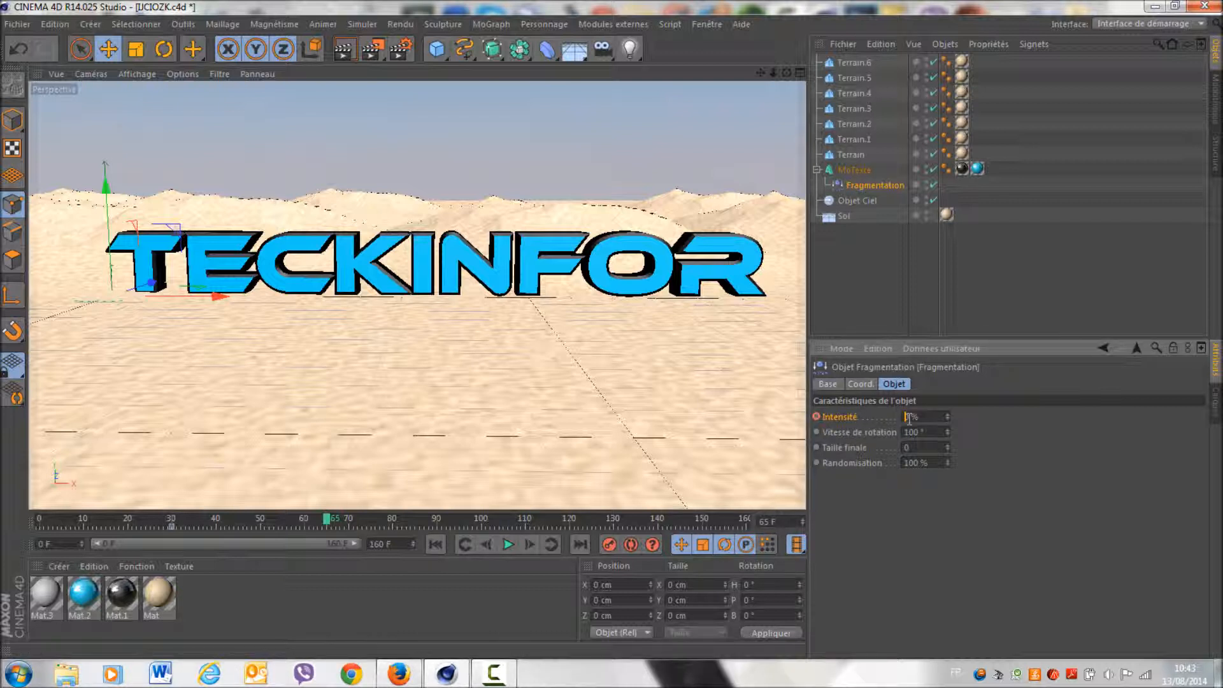
{"action": "type", "text": "100"}
{"action": "left_click", "coordinate": [817, 416]}
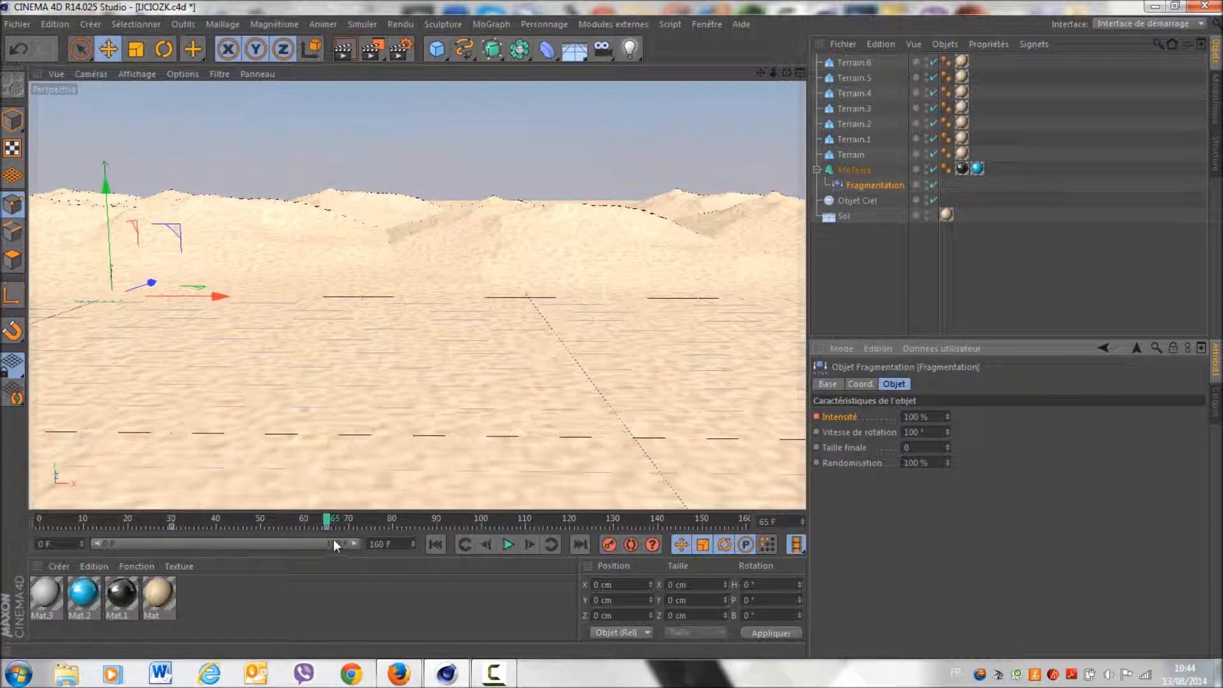
{"action": "left_click", "coordinate": [509, 546]}
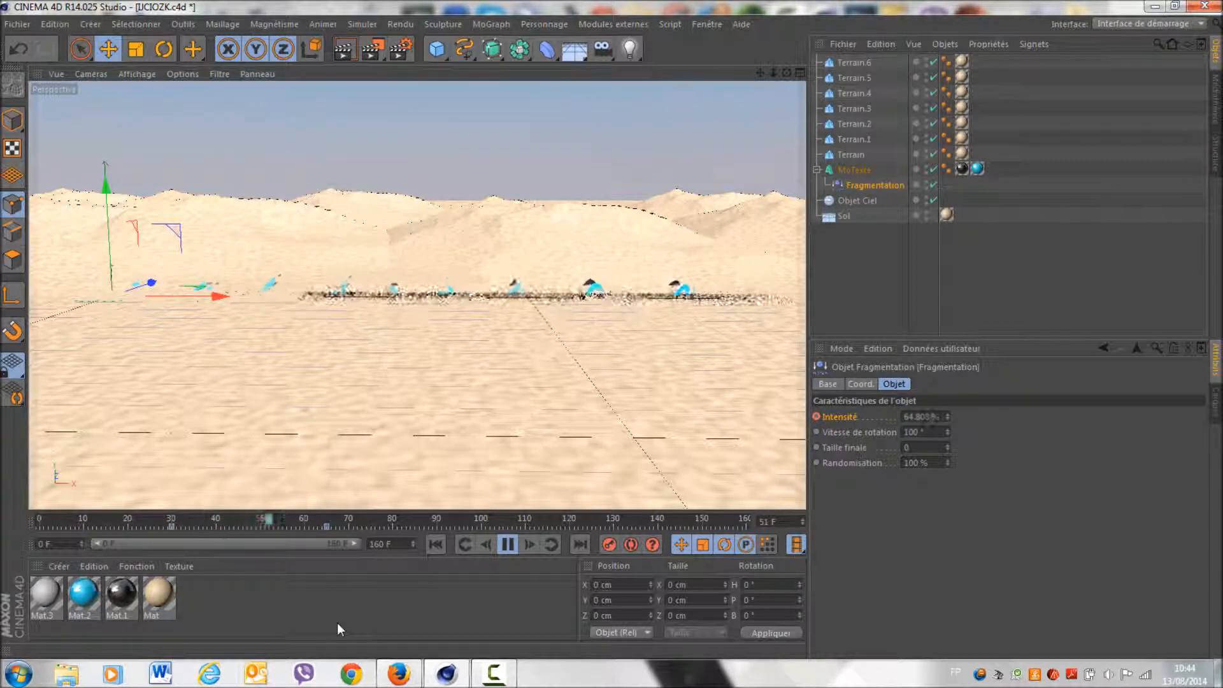
{"action": "left_click", "coordinate": [505, 546]}
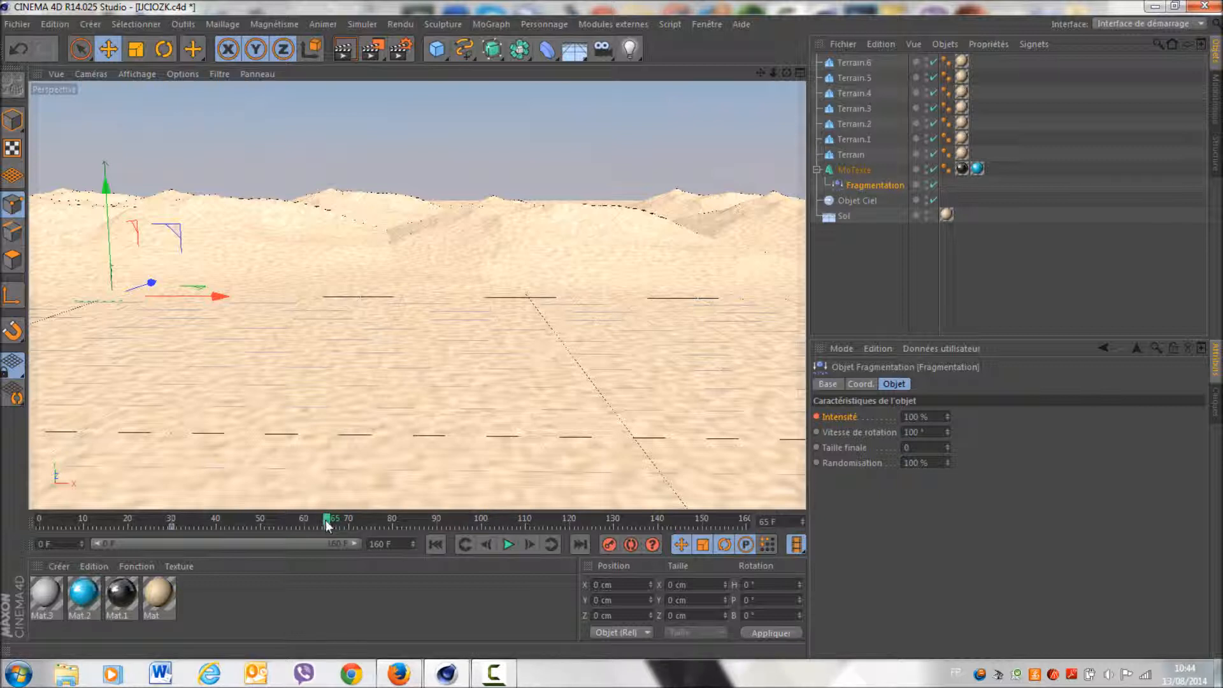
At frame 66, add a second MoText object reading "Tuto" and move it along X toward the middle of the scene.
{"action": "left_click_drag", "start_coordinate": [327, 526], "coordinate": [330, 524]}
{"action": "left_click", "coordinate": [501, 28]}
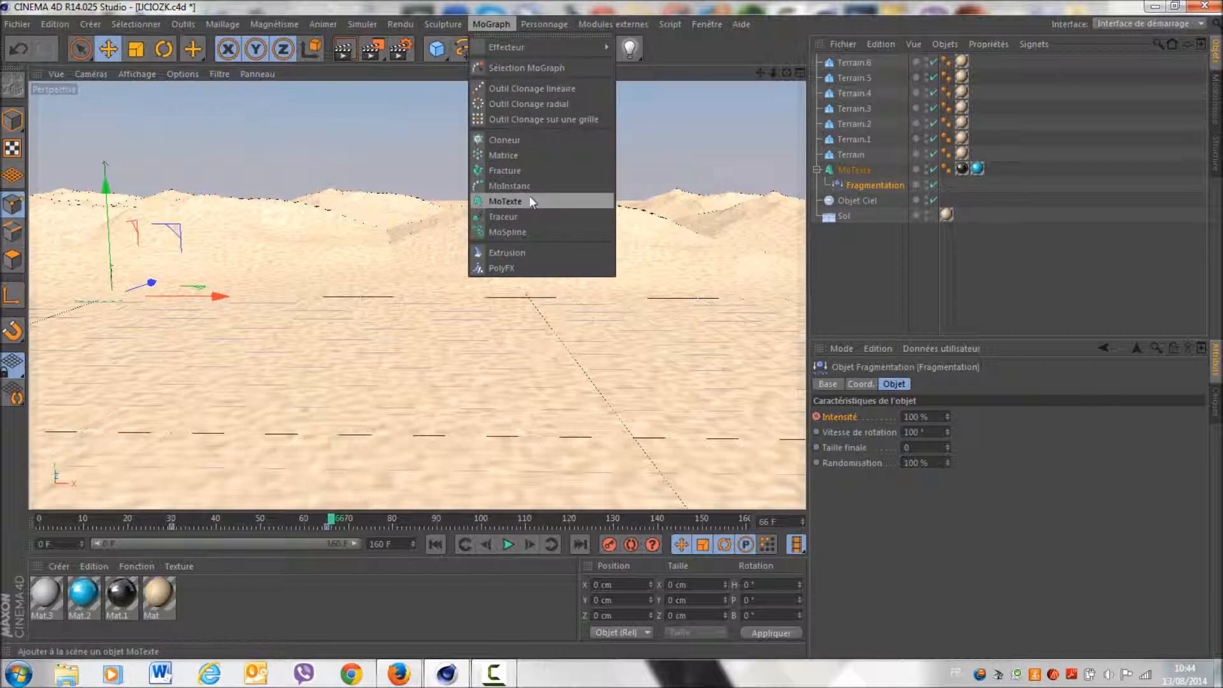
{"action": "left_click", "coordinate": [508, 201]}
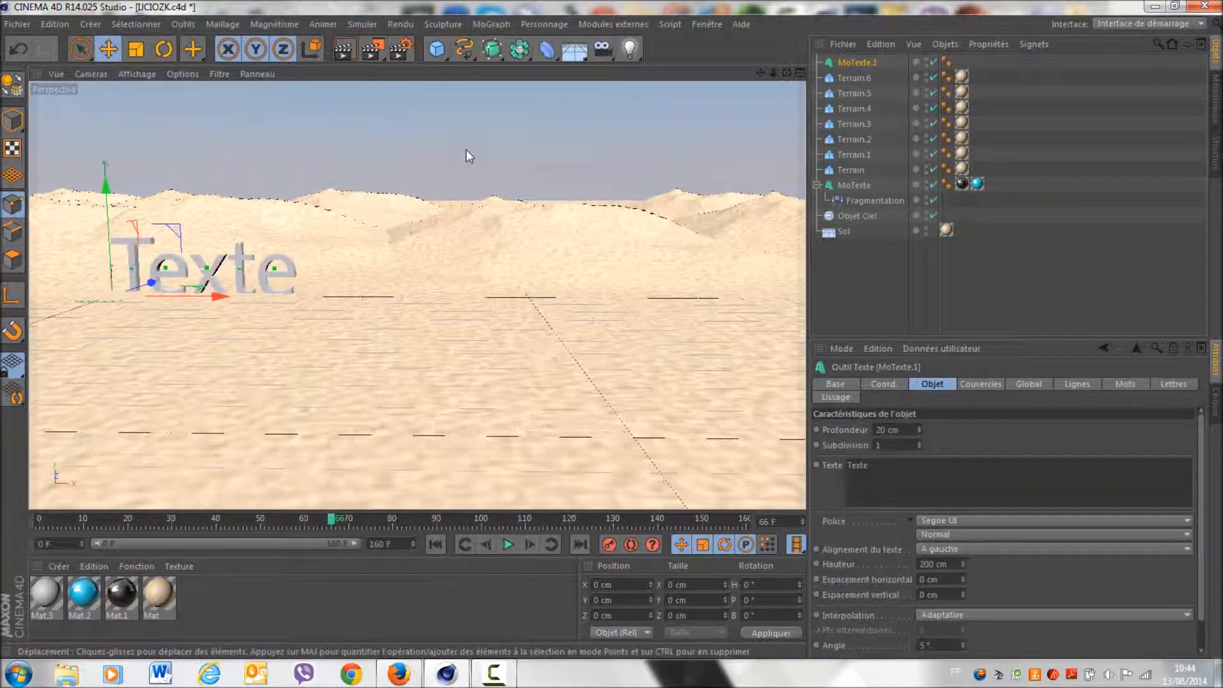
{"action": "left_click_drag", "start_coordinate": [220, 296], "coordinate": [452, 292]}
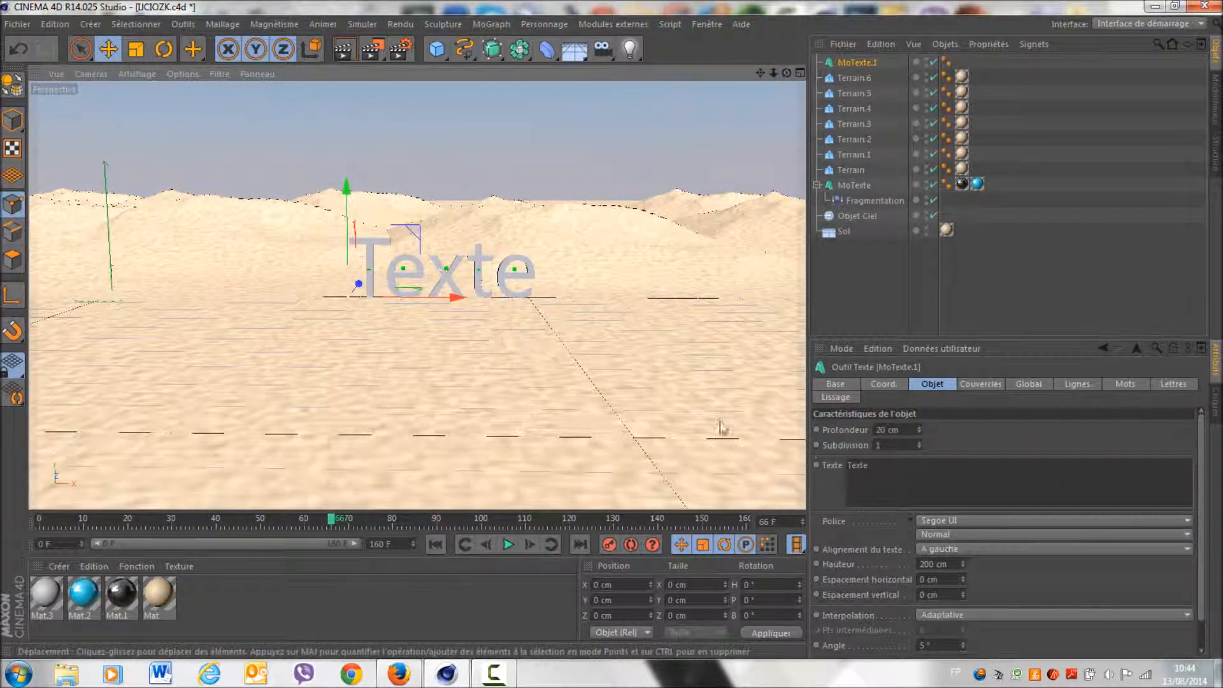
{"action": "left_click", "coordinate": [881, 472]}
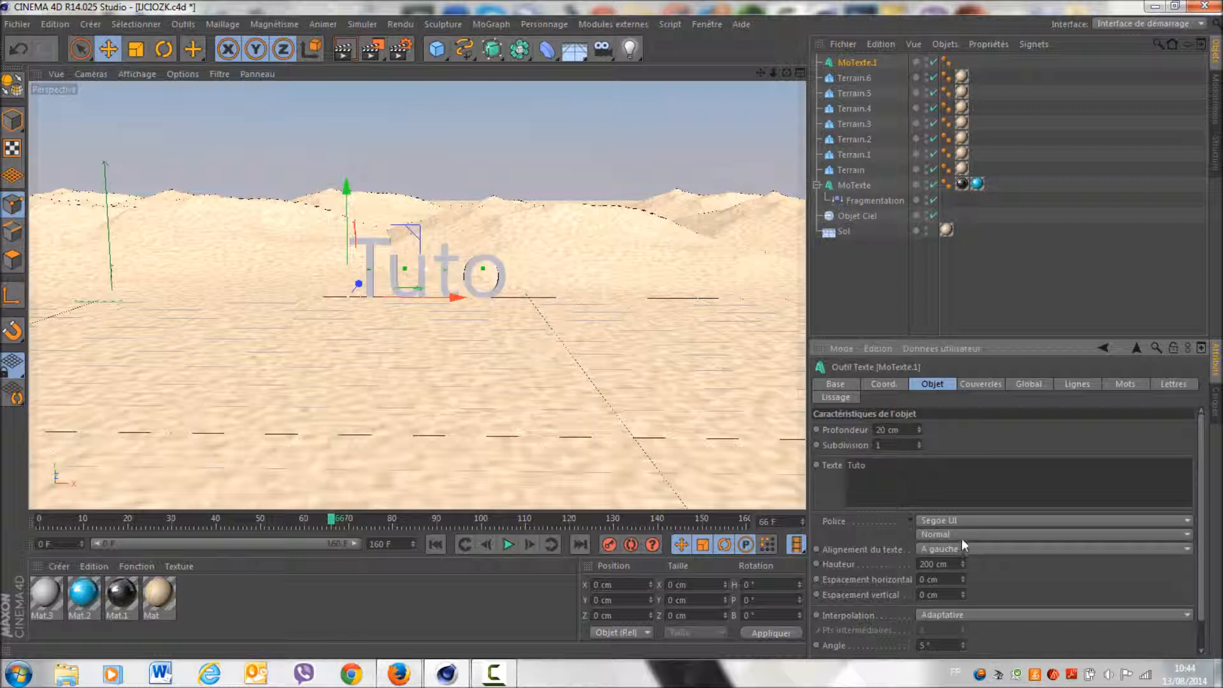
Set the "Tuto" text's font to Ethnocentric Rg and shift the text back along X to centre it.
{"action": "left_click", "coordinate": [964, 521]}
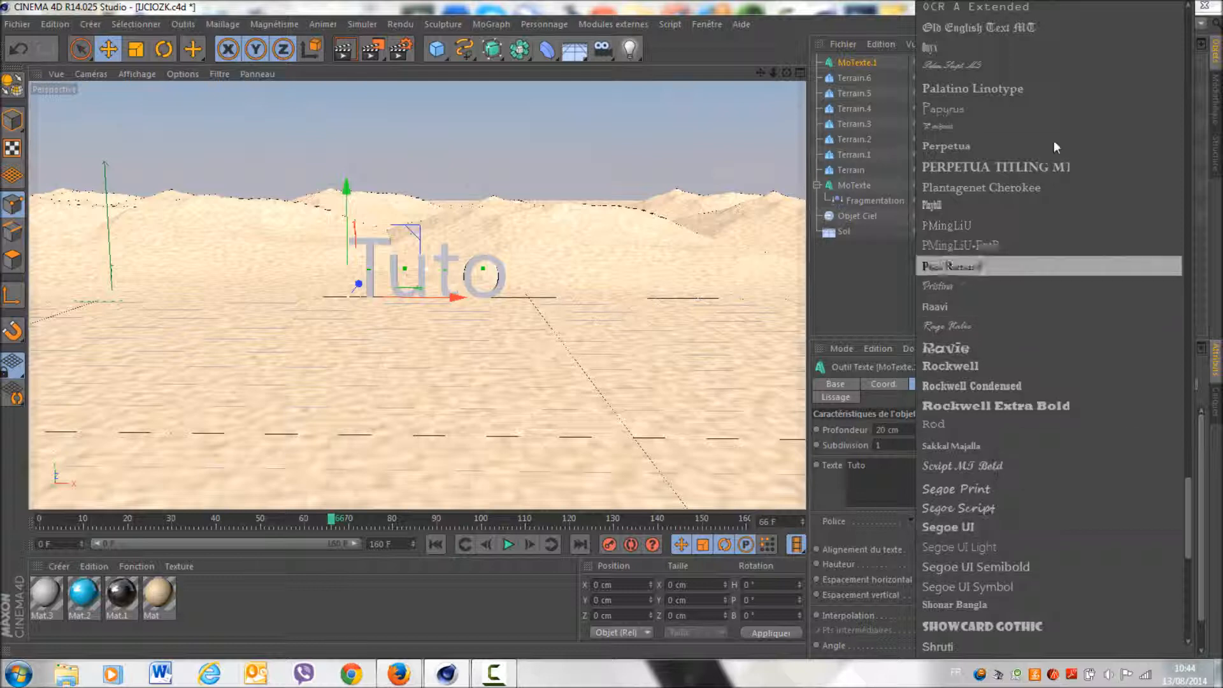
{"action": "scroll", "coordinate": [1091, 59], "scroll_direction": "up", "scroll_amount": 10}
{"action": "scroll", "coordinate": [1086, 7], "scroll_direction": "up", "scroll_amount": 15}
{"action": "scroll", "coordinate": [1078, 6], "scroll_direction": "up", "scroll_amount": 10}
{"action": "left_click", "coordinate": [1073, 483]}
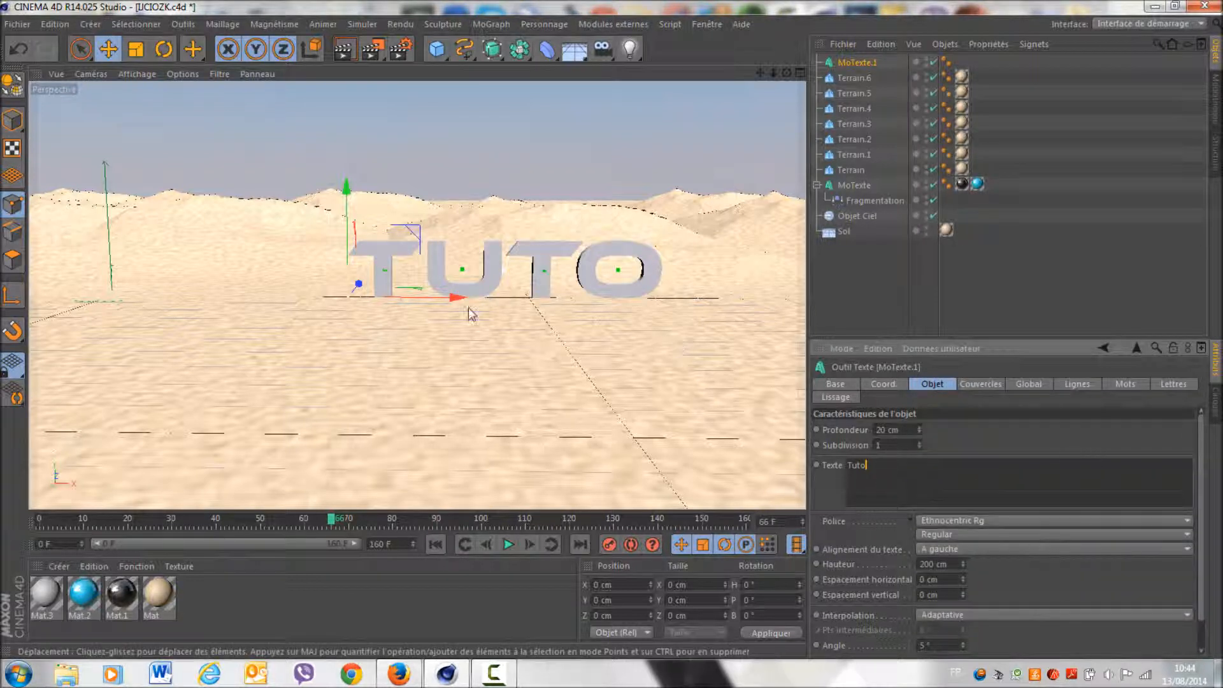
{"action": "left_click_drag", "start_coordinate": [453, 296], "coordinate": [401, 290]}
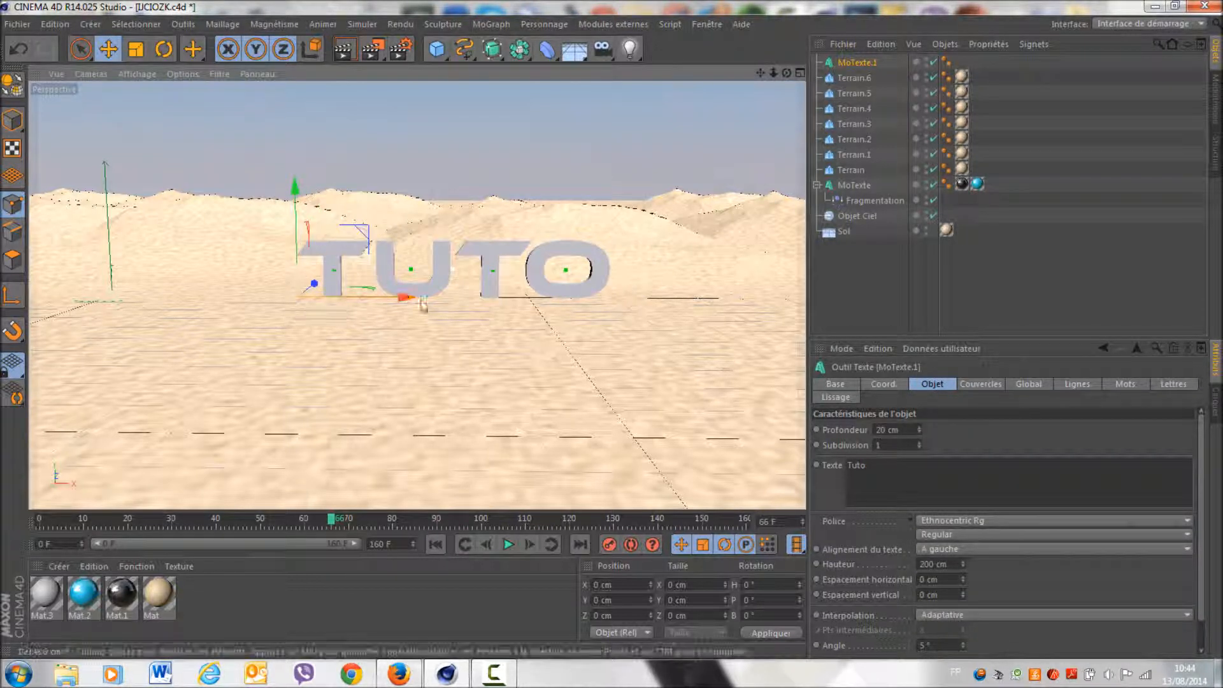
Set the "Tuto" text's depth to 60 cm and its interpolation to subdivided.
{"action": "double_click", "coordinate": [881, 430]}
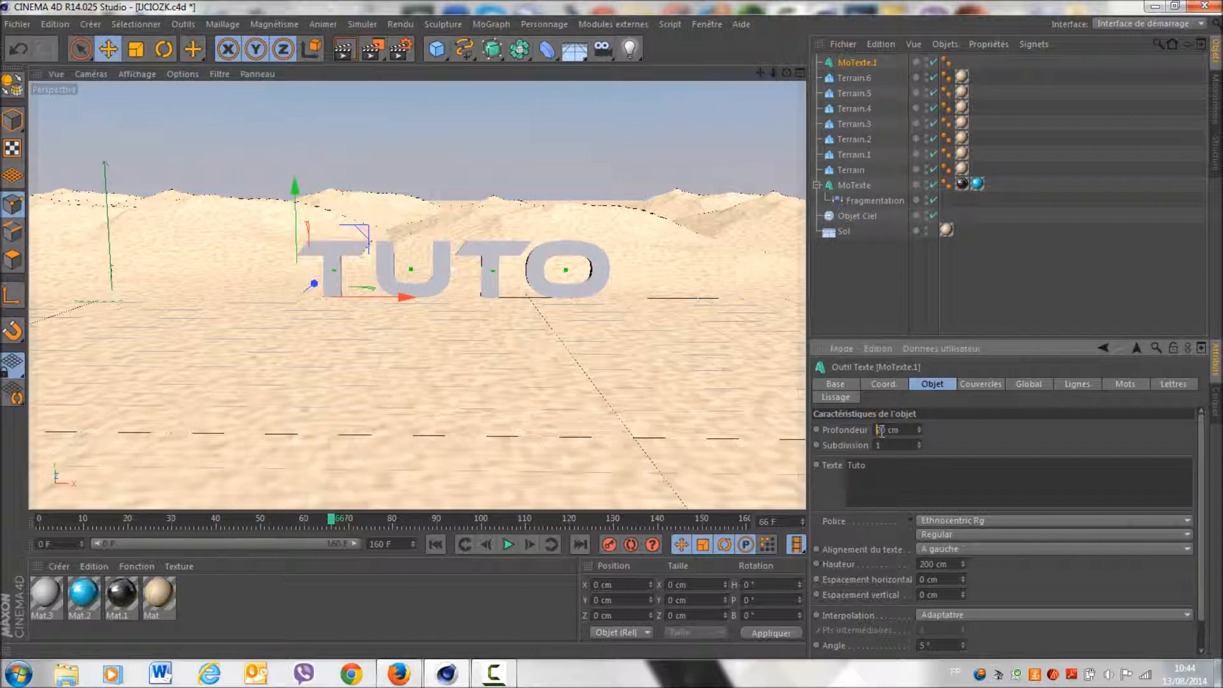
{"action": "type", "text": "60"}
{"action": "key", "text": "Return"}
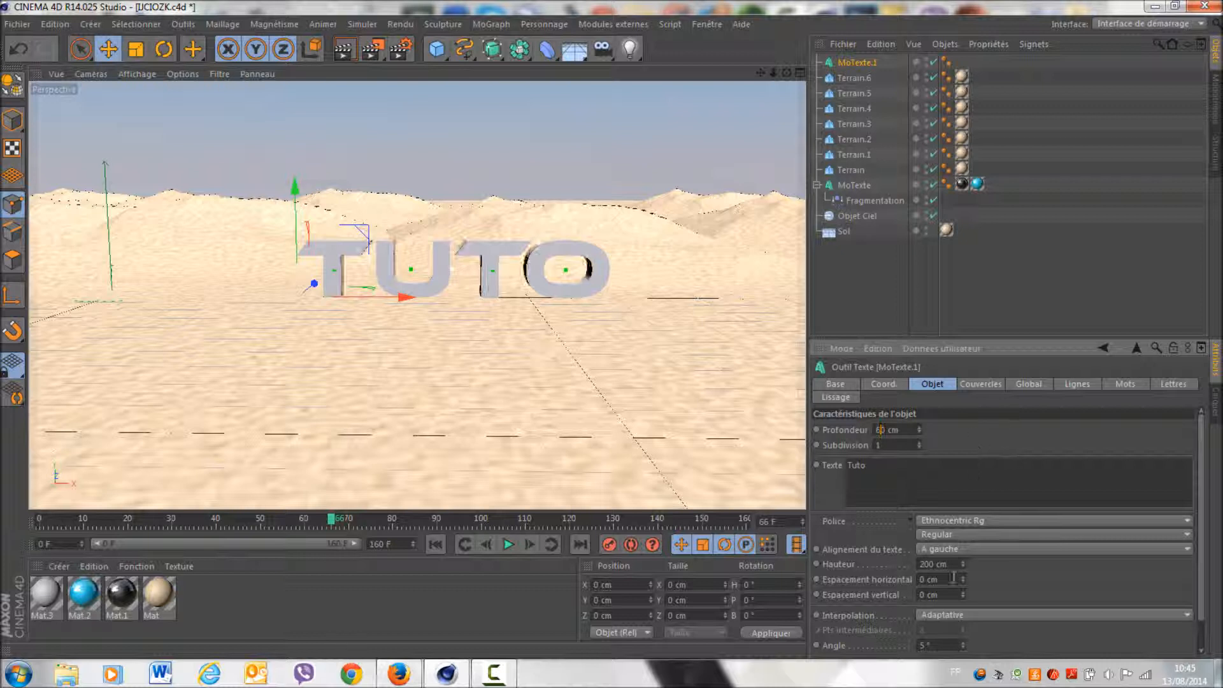
{"action": "left_click", "coordinate": [941, 614]}
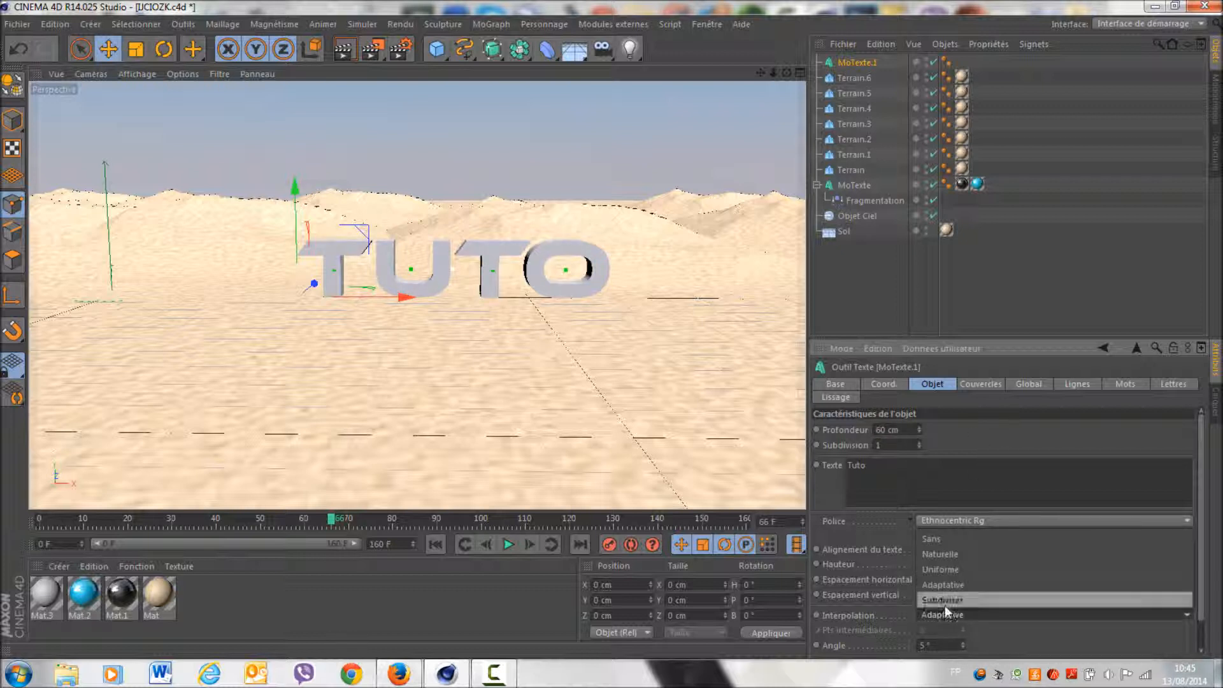
{"action": "left_click", "coordinate": [944, 601]}
Set the "Tuto" text's start and end caps to Couvercle et biseau with a 7 cm radius, and nudge the text left and up.
{"action": "left_click", "coordinate": [981, 384]}
{"action": "left_click", "coordinate": [962, 430]}
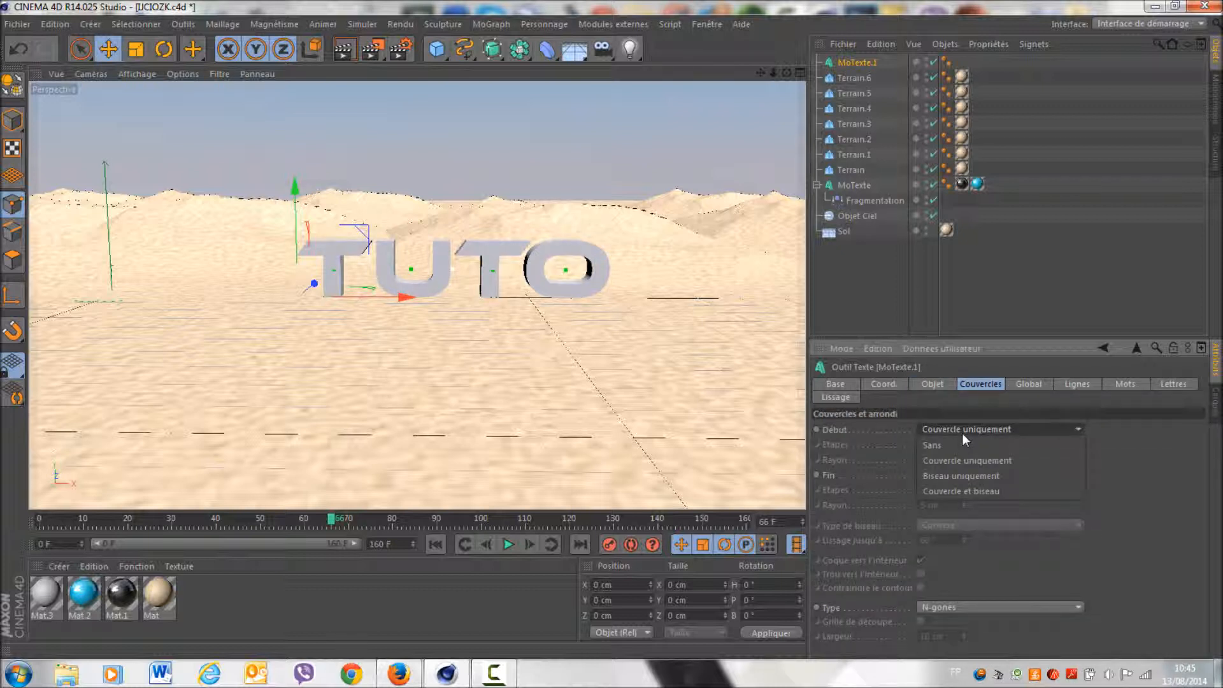
{"action": "left_click", "coordinate": [990, 488]}
{"action": "left_click", "coordinate": [928, 459]}
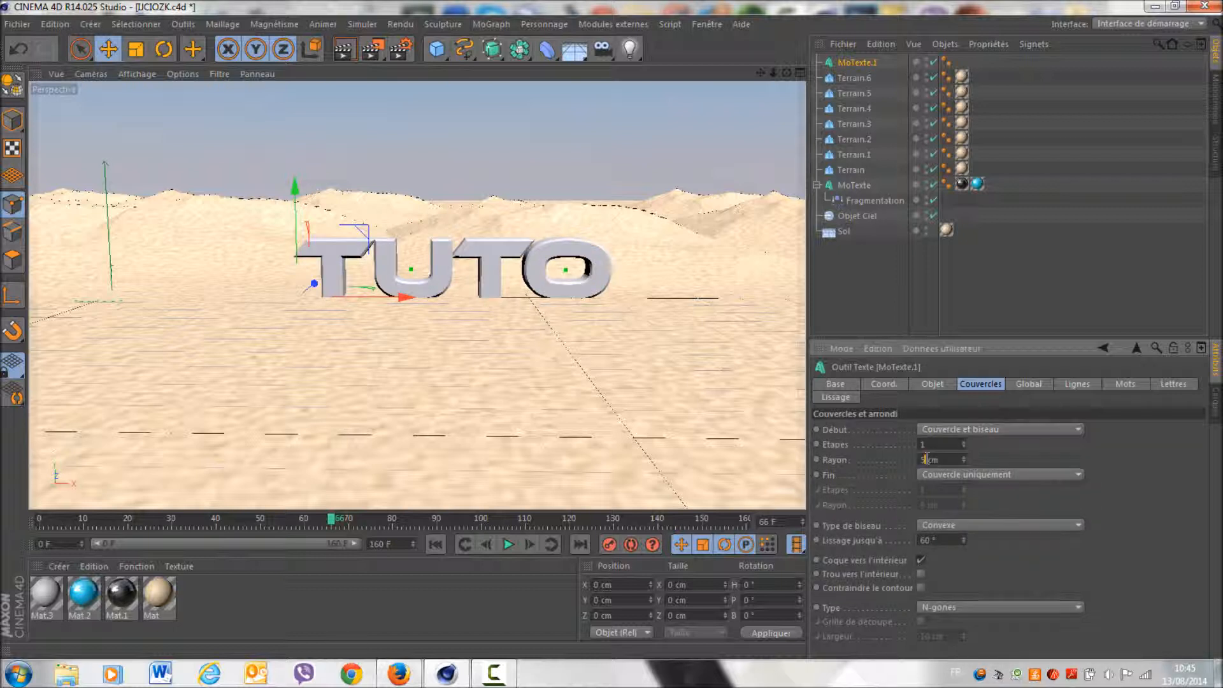
{"action": "left_click", "coordinate": [937, 477]}
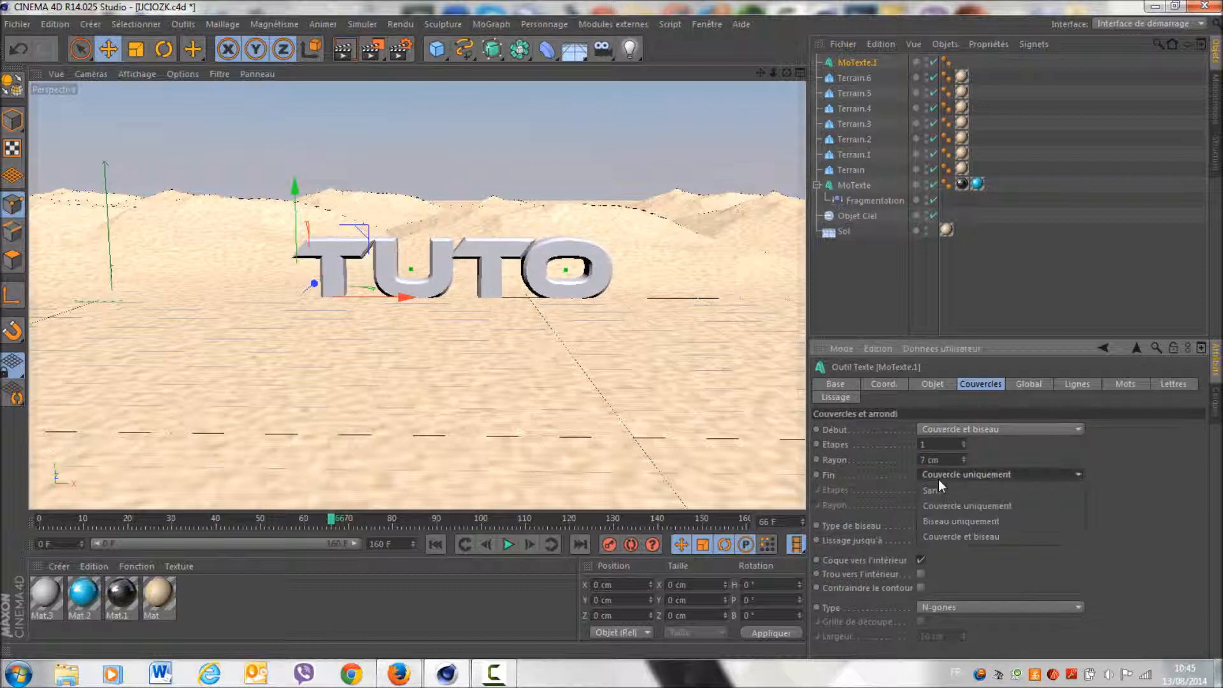
{"action": "left_click", "coordinate": [956, 536]}
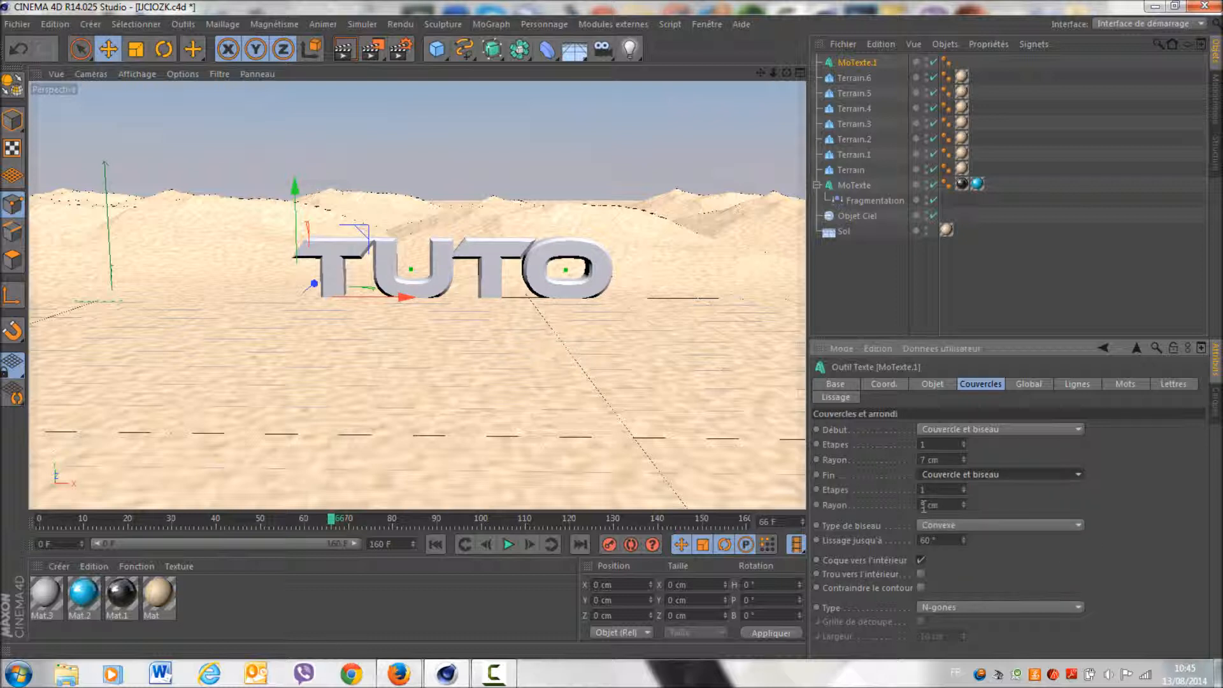
{"action": "type", "text": "7"}
{"action": "key", "text": "Return"}
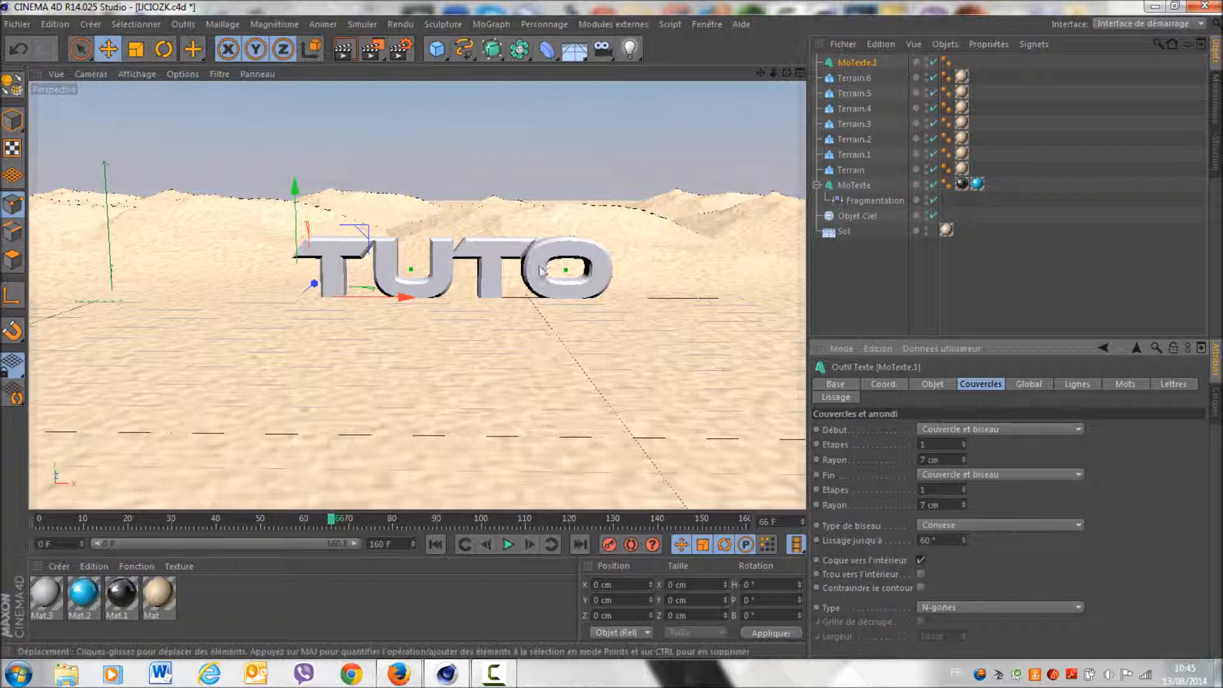
{"action": "left_click_drag", "start_coordinate": [396, 295], "coordinate": [388, 300]}
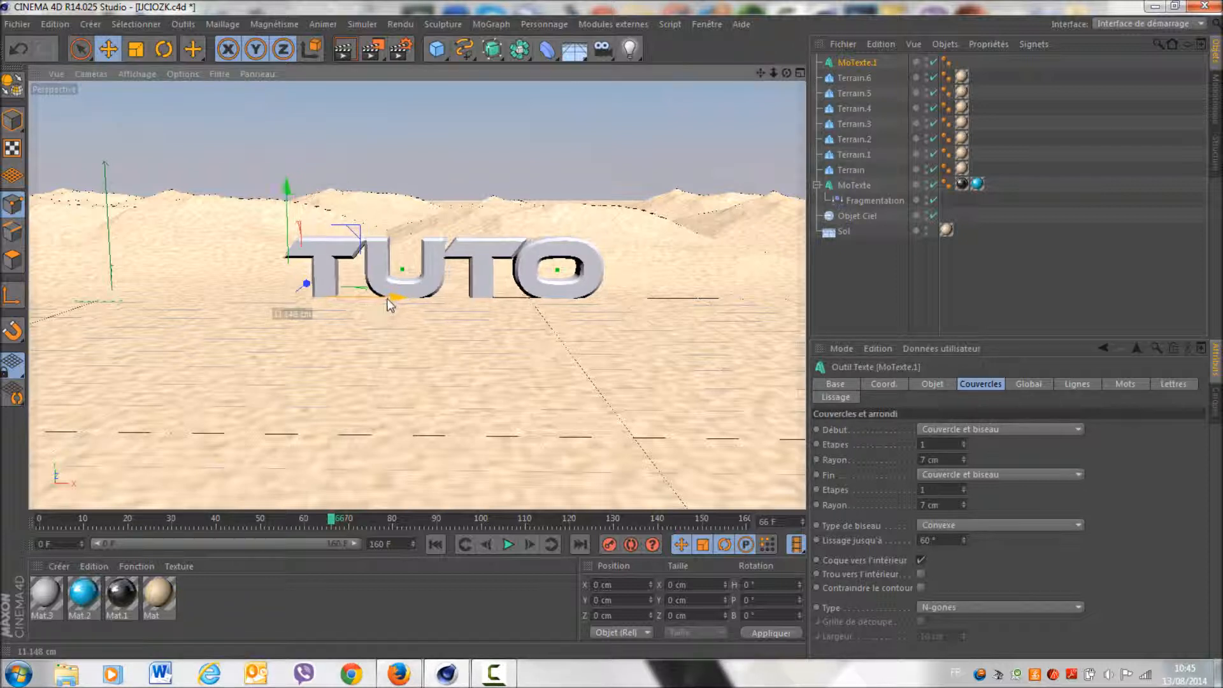
{"action": "left_click_drag", "start_coordinate": [288, 242], "coordinate": [287, 234]}
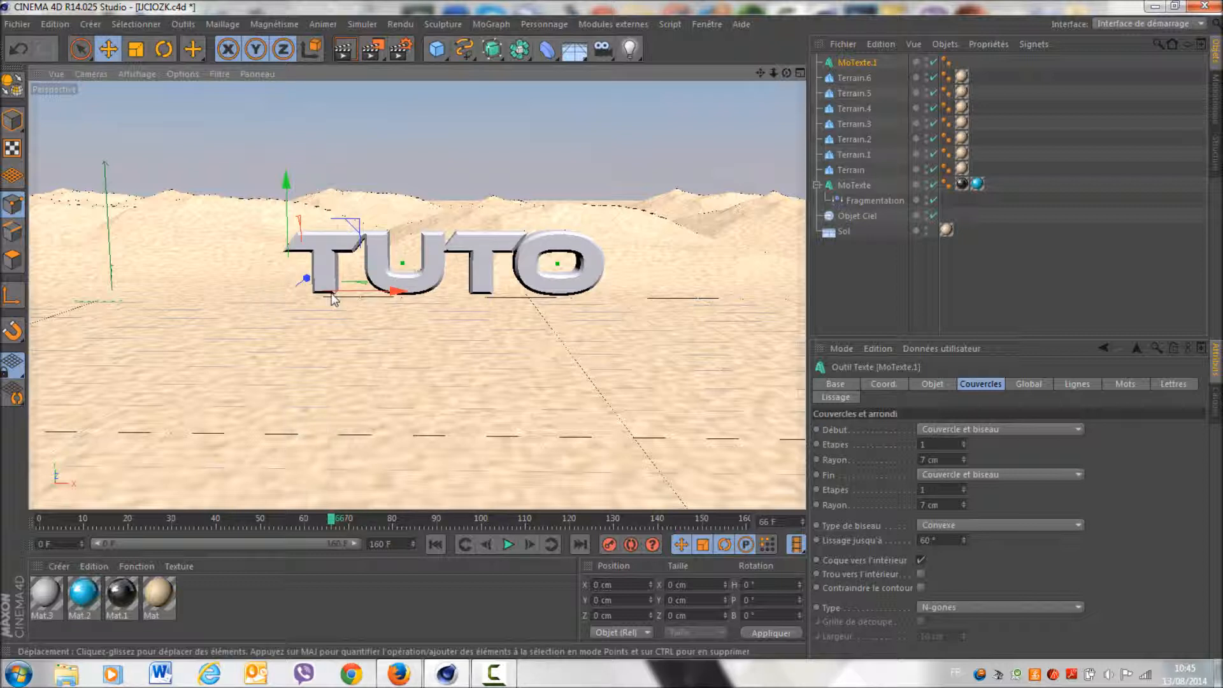
Set the colour of material Mat.3 to a bright yellow, R 233, G 255, B 0.
{"action": "double_click", "coordinate": [48, 597]}
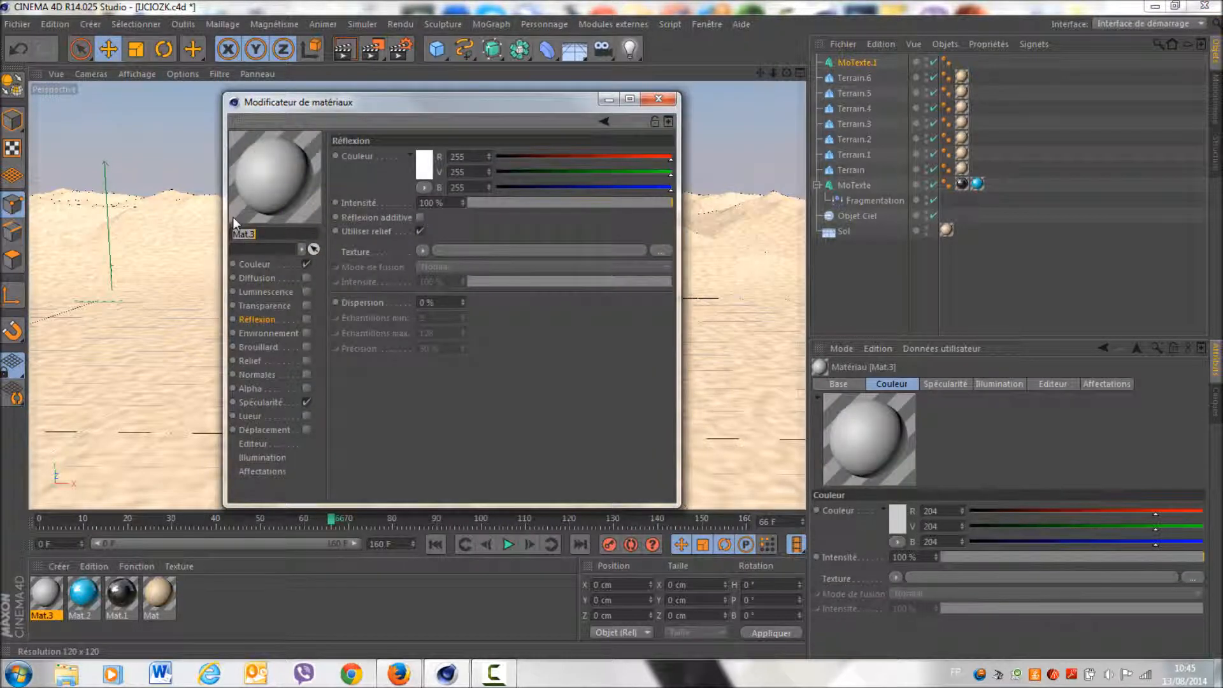
{"action": "left_click", "coordinate": [257, 264]}
{"action": "left_click", "coordinate": [414, 164]}
{"action": "left_click_drag", "start_coordinate": [414, 182], "coordinate": [400, 155]}
{"action": "mouse_move", "coordinate": [420, 105]}
{"action": "left_mouse_down"}
{"action": "mouse_move", "coordinate": [399, 105]}
{"action": "mouse_move", "coordinate": [401, 143]}
{"action": "mouse_move", "coordinate": [428, 100]}
{"action": "left_mouse_up"}
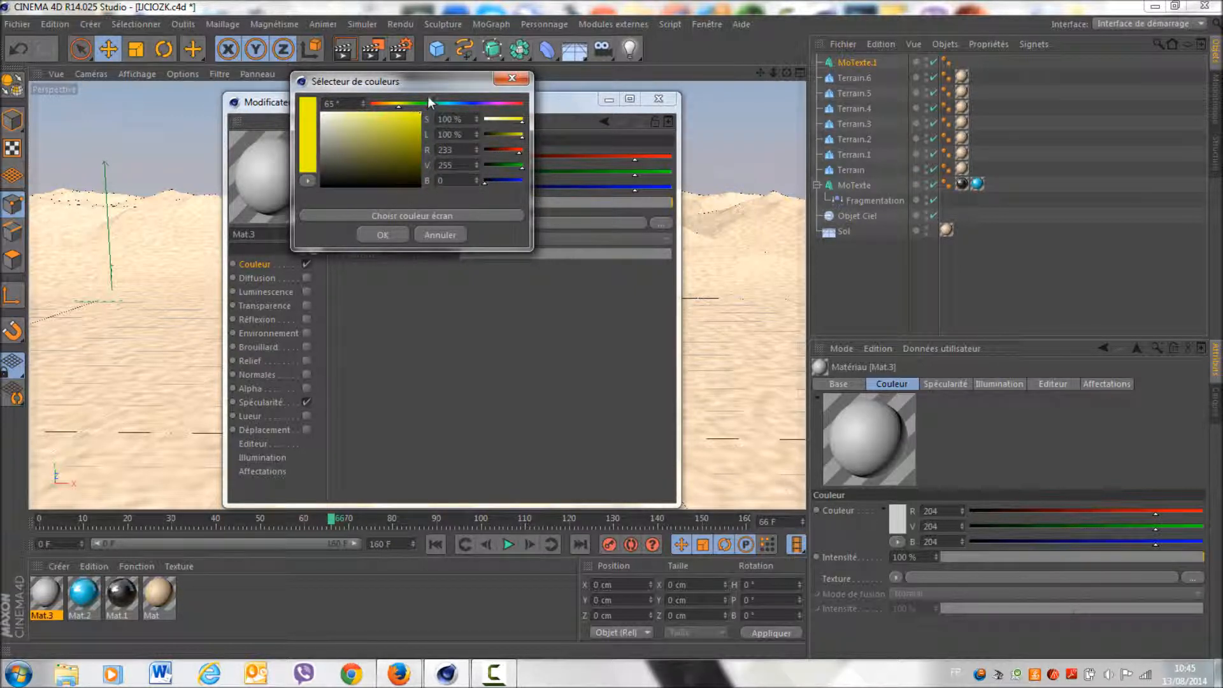
{"action": "left_click", "coordinate": [382, 235]}
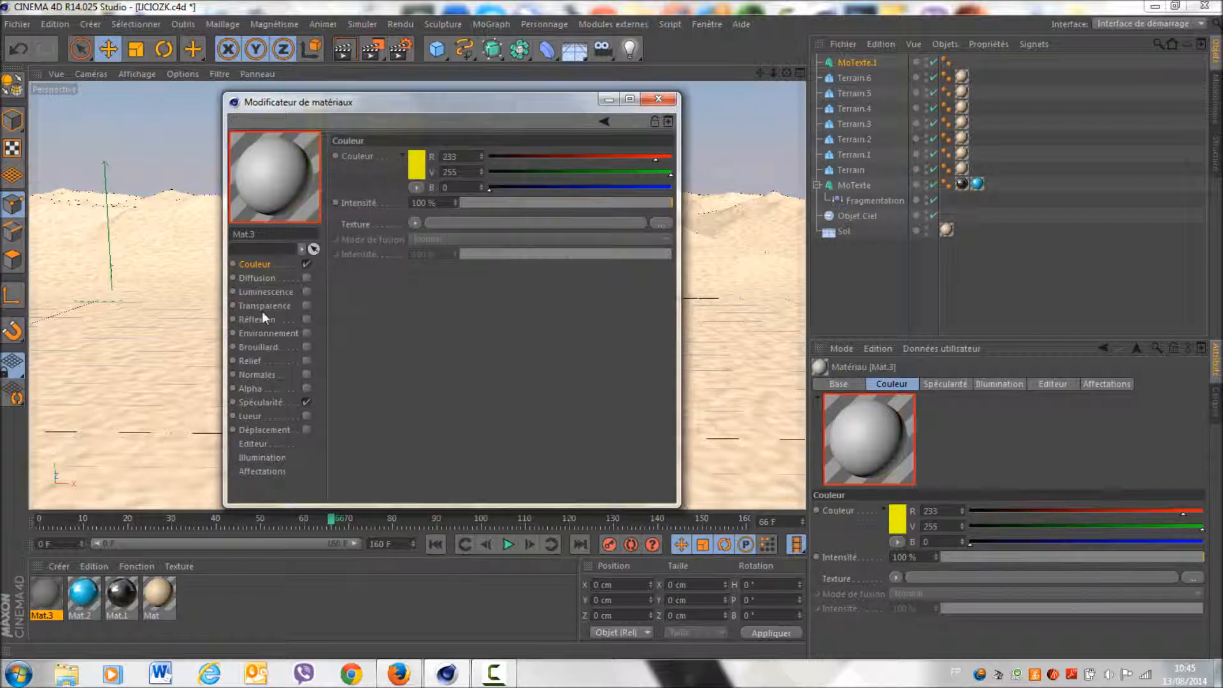
Enable reflection on Mat.3 at 50% intensity with a Fresnel texture, and lower that texture's mix intensity.
{"action": "left_click", "coordinate": [307, 320]}
{"action": "left_click_drag", "start_coordinate": [588, 196], "coordinate": [568, 199]}
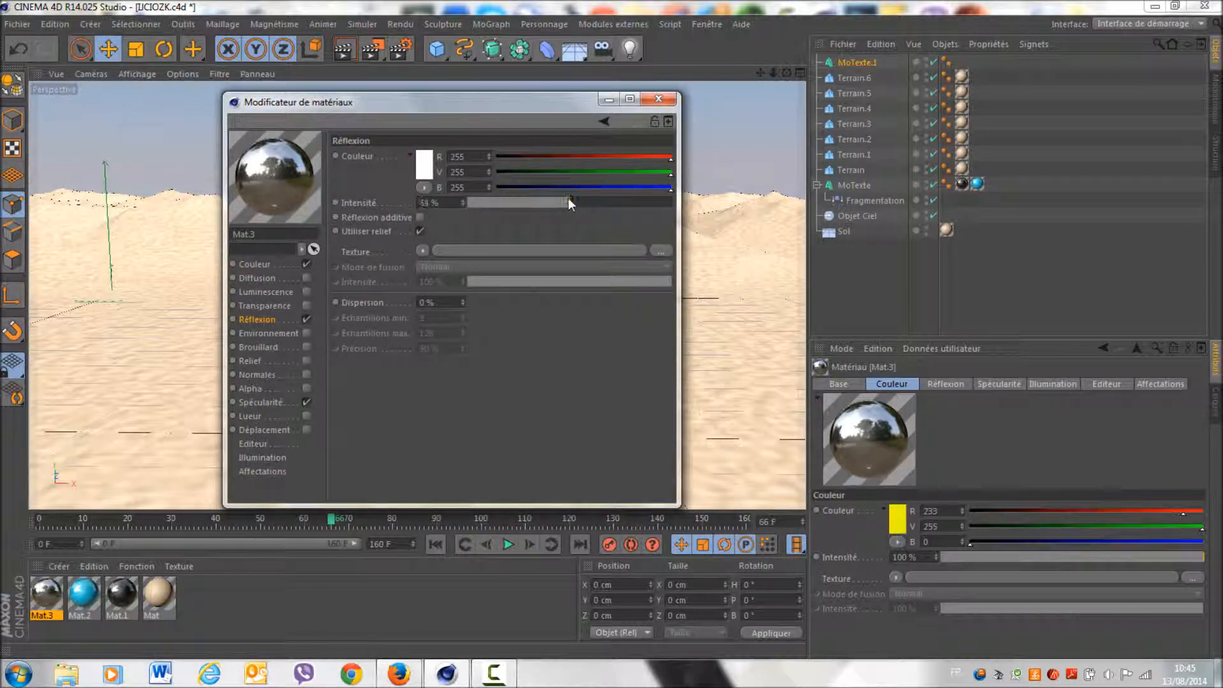
{"action": "left_click", "coordinate": [422, 251]}
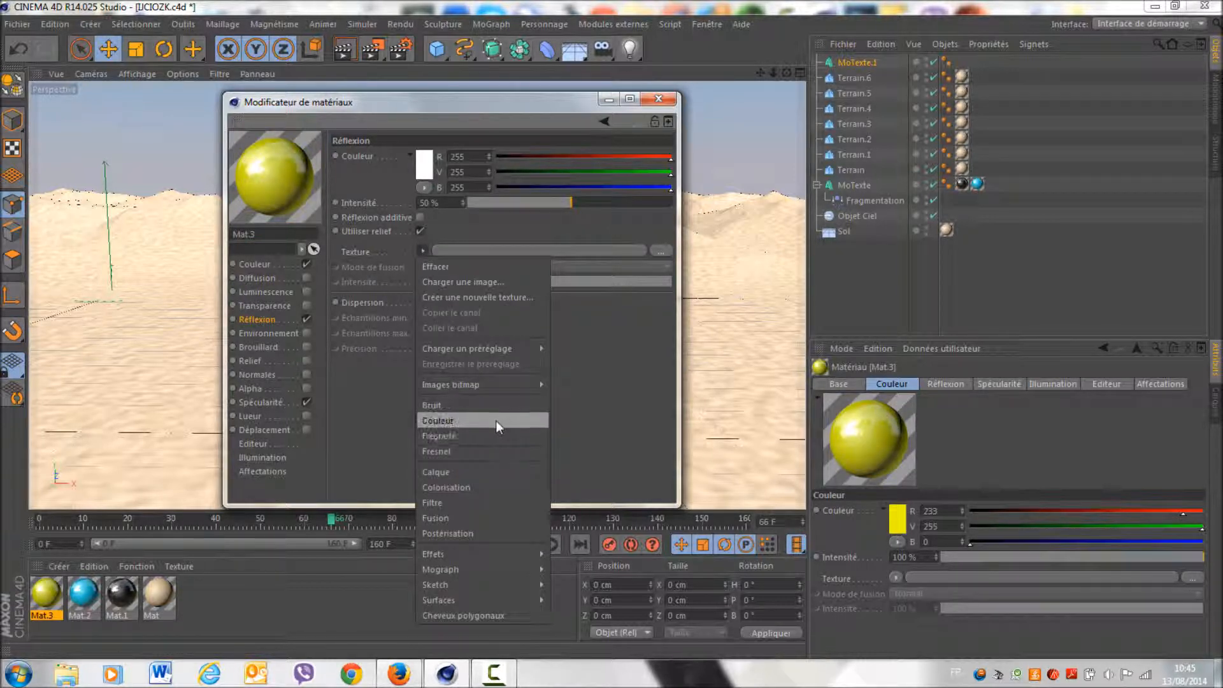
{"action": "left_click", "coordinate": [506, 284]}
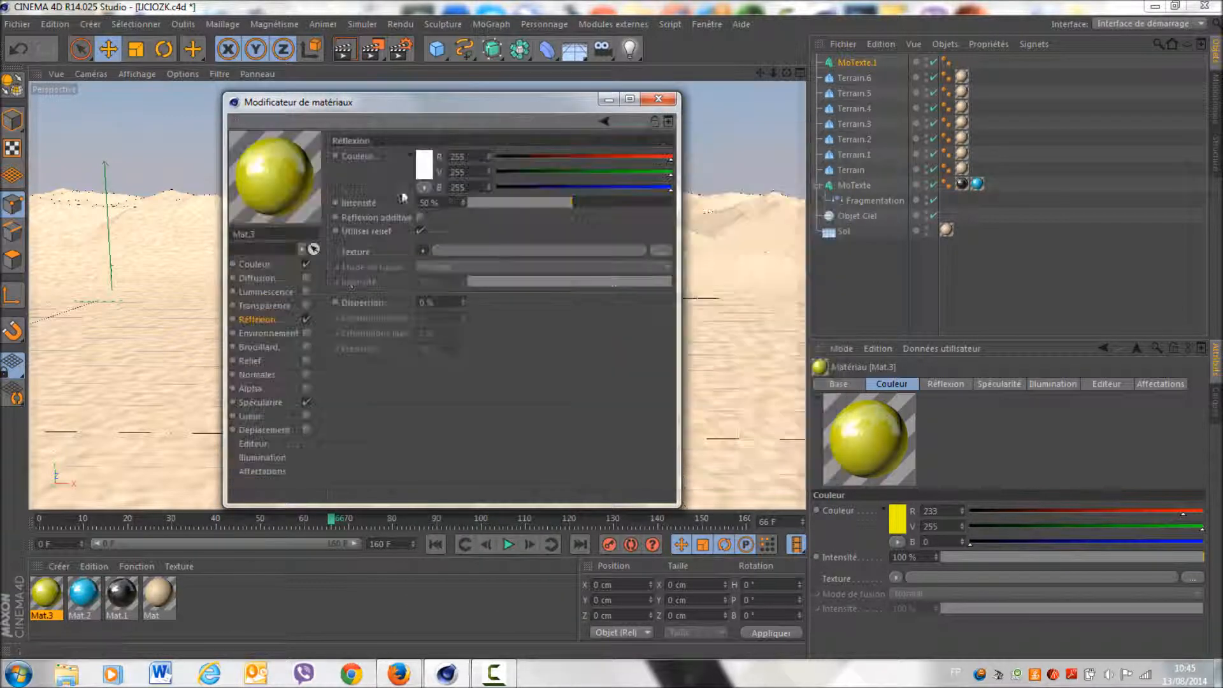
{"action": "left_click", "coordinate": [420, 252]}
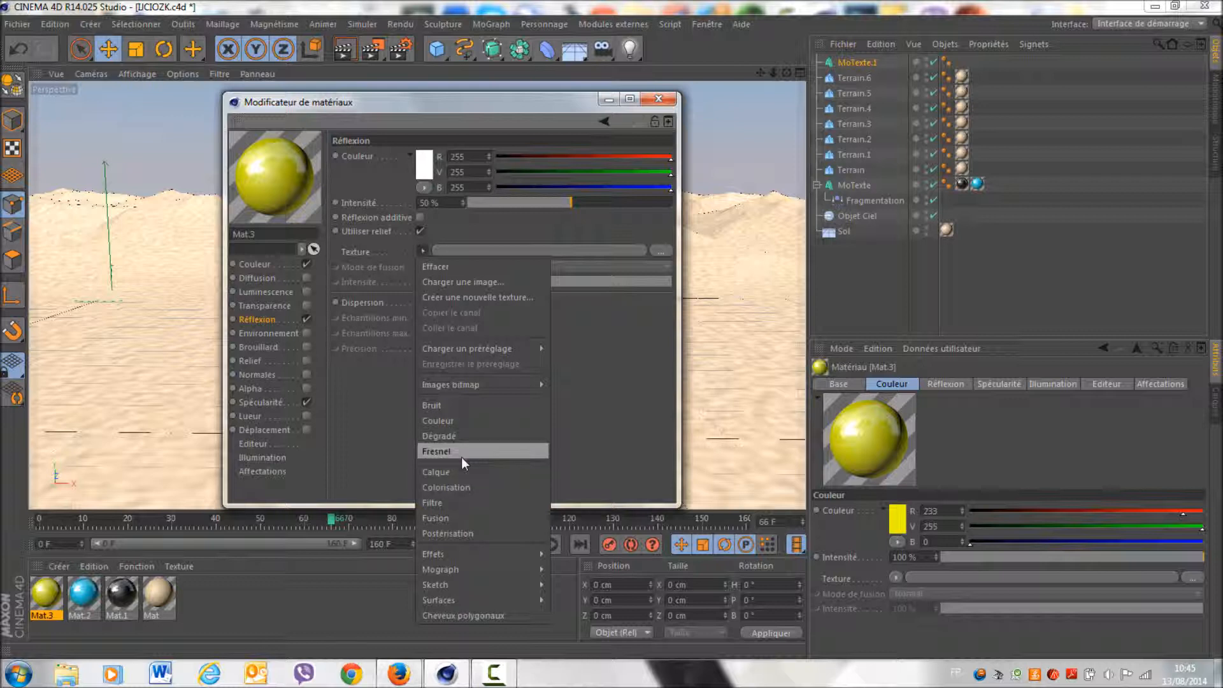
{"action": "left_click", "coordinate": [461, 455]}
{"action": "left_click_drag", "start_coordinate": [554, 328], "coordinate": [587, 337]}
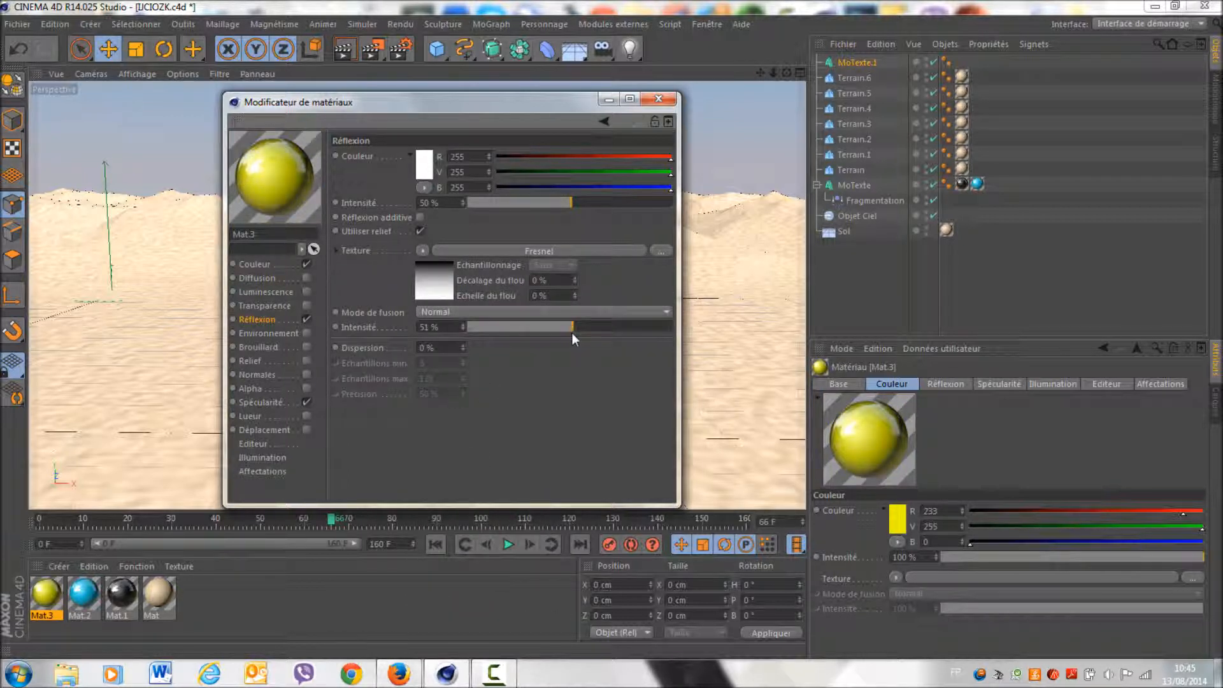
{"action": "left_click", "coordinate": [658, 98]}
Apply yellow Mat.3 and black Mat.1 to MoTexte.1, placing the black texture tag before the yellow one.
{"action": "left_click_drag", "start_coordinate": [58, 605], "coordinate": [844, 60]}
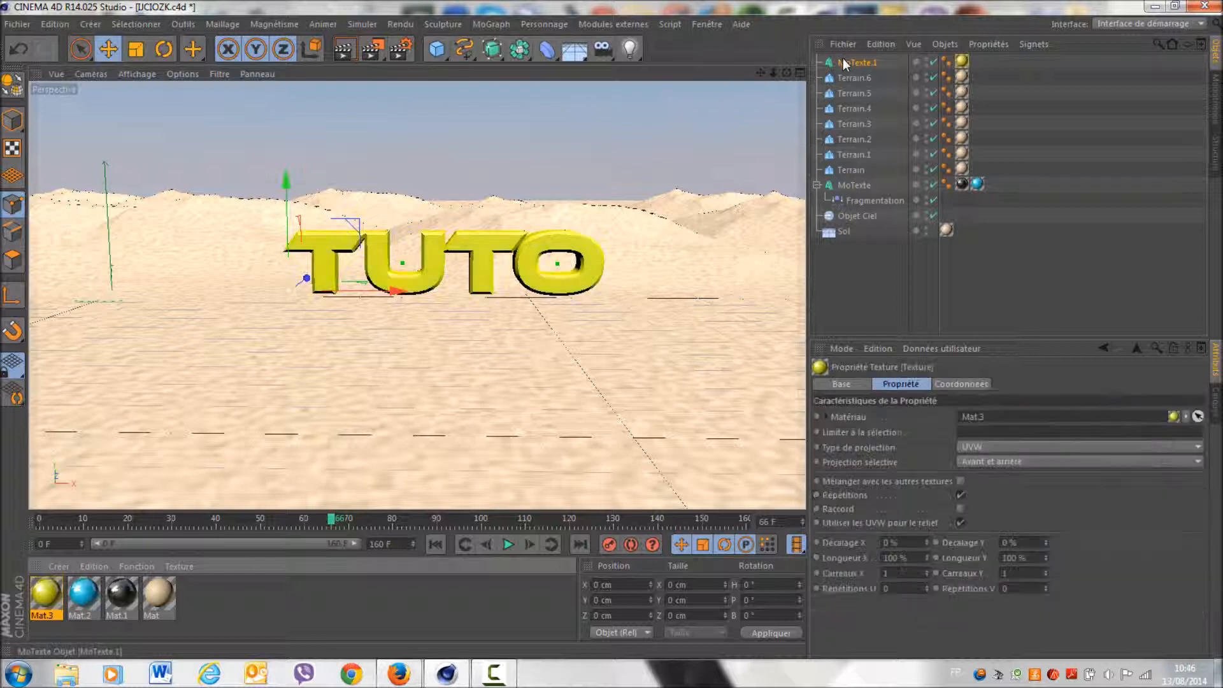
{"action": "left_click_drag", "start_coordinate": [330, 451], "coordinate": [851, 64]}
{"action": "left_click_drag", "start_coordinate": [977, 61], "coordinate": [957, 65]}
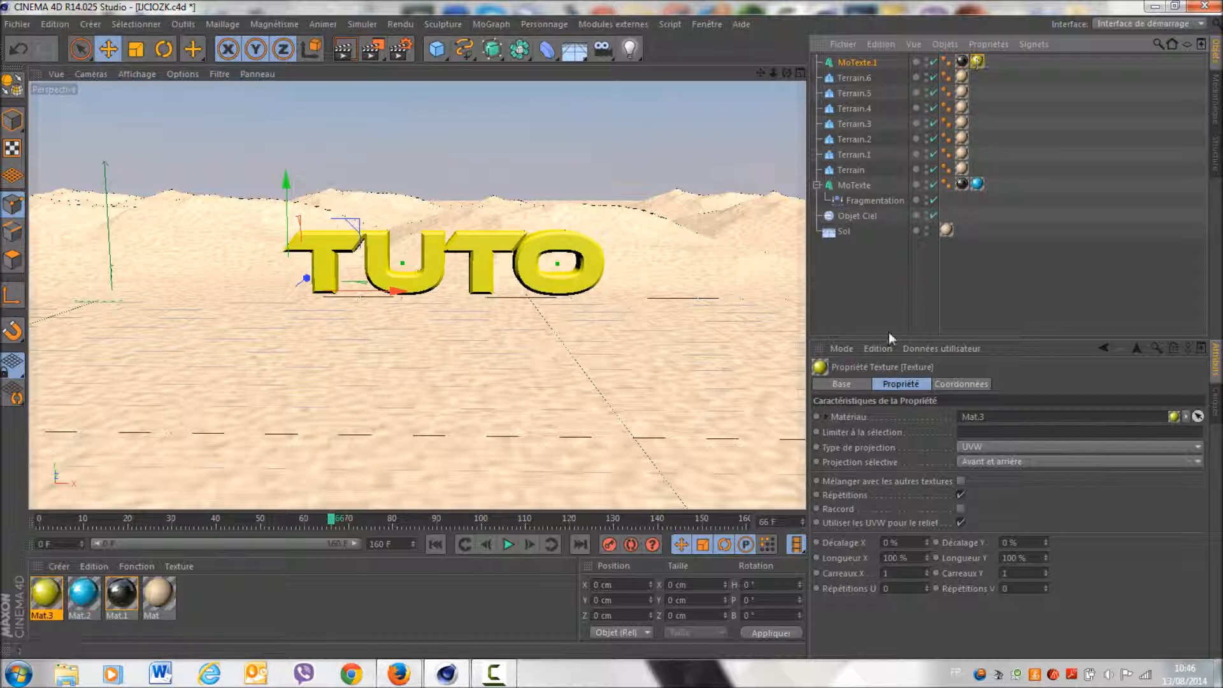
Restrict the yellow Mat.3 texture to selection C1 and shift the "Tuto" text slightly left along X.
{"action": "left_click", "coordinate": [973, 431]}
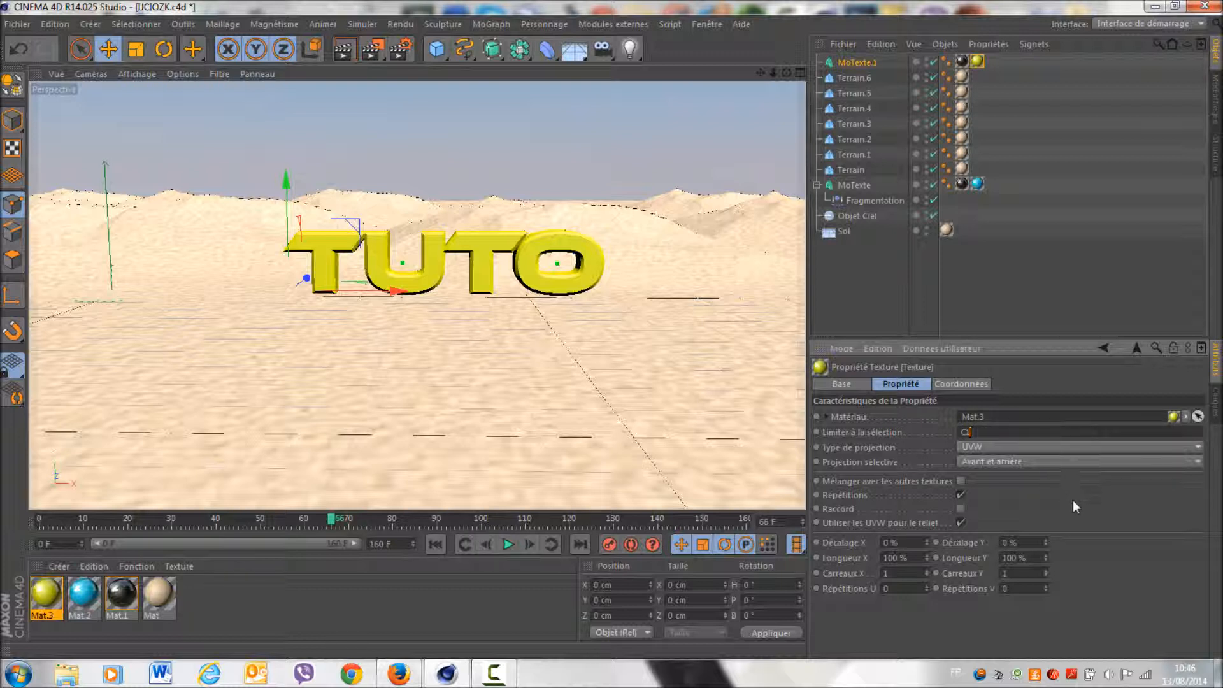
{"action": "key", "text": "Return"}
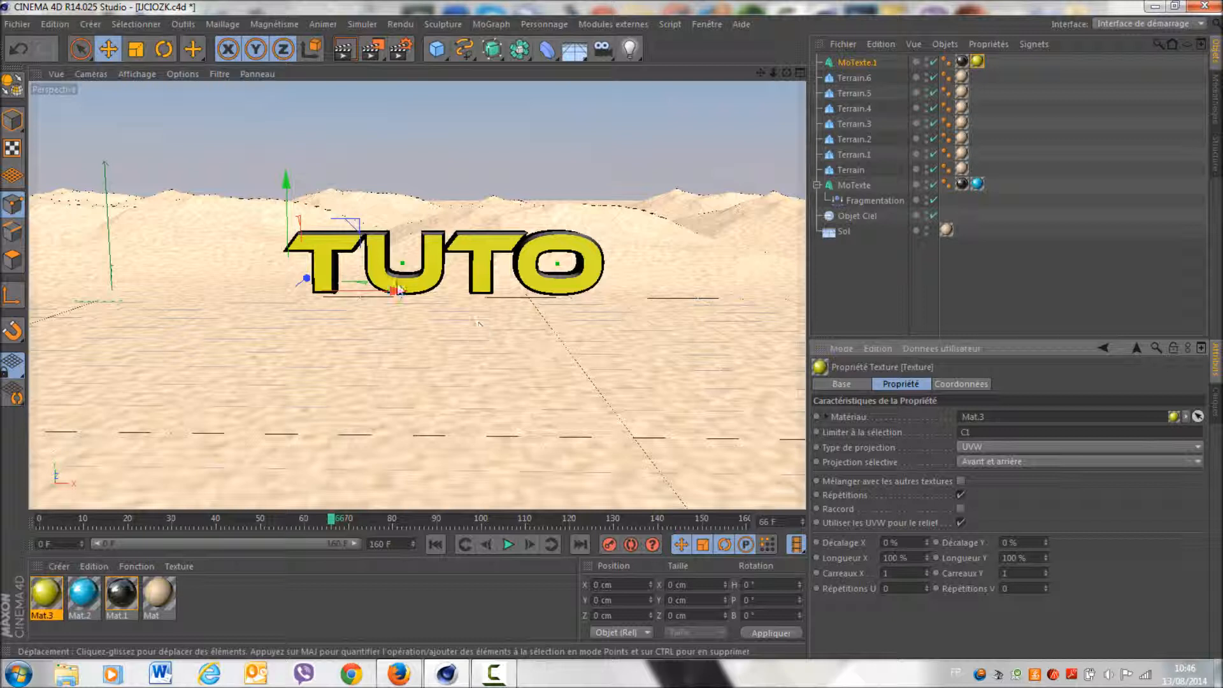
{"action": "left_click_drag", "start_coordinate": [396, 292], "coordinate": [382, 295]}
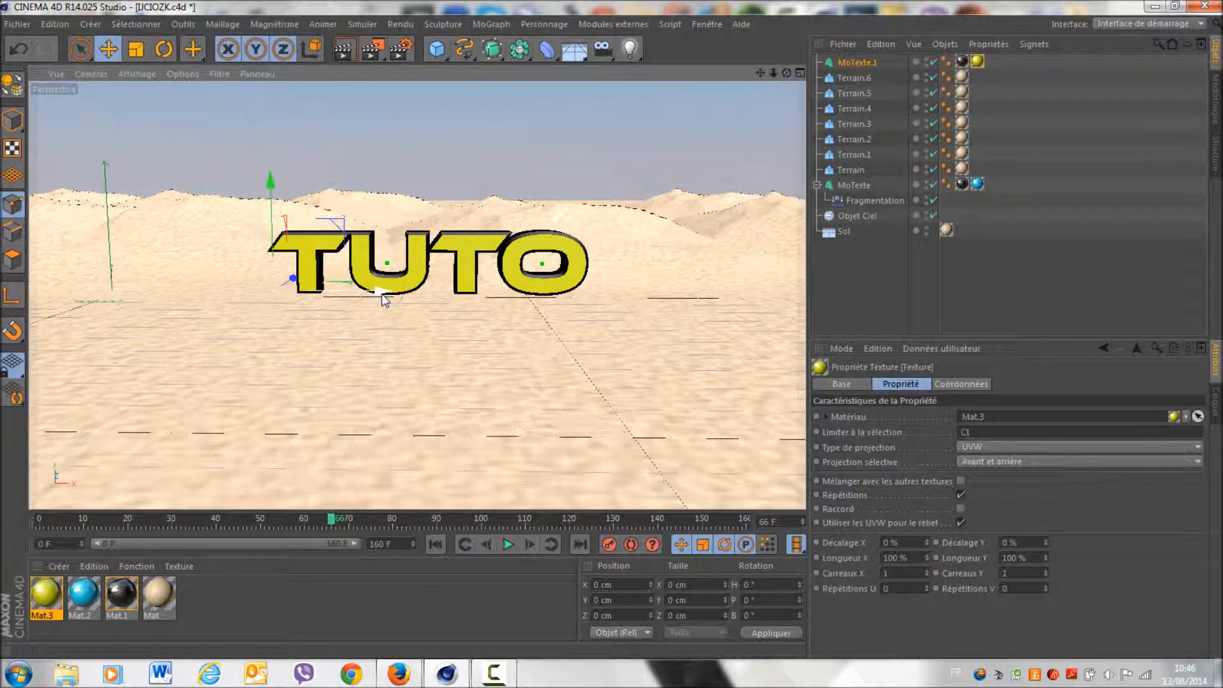
Lower the "Tuto" text below the sand and record position keyframes for MoTexte.1 at frames 0 and 61.
{"action": "left_click", "coordinate": [483, 594]}
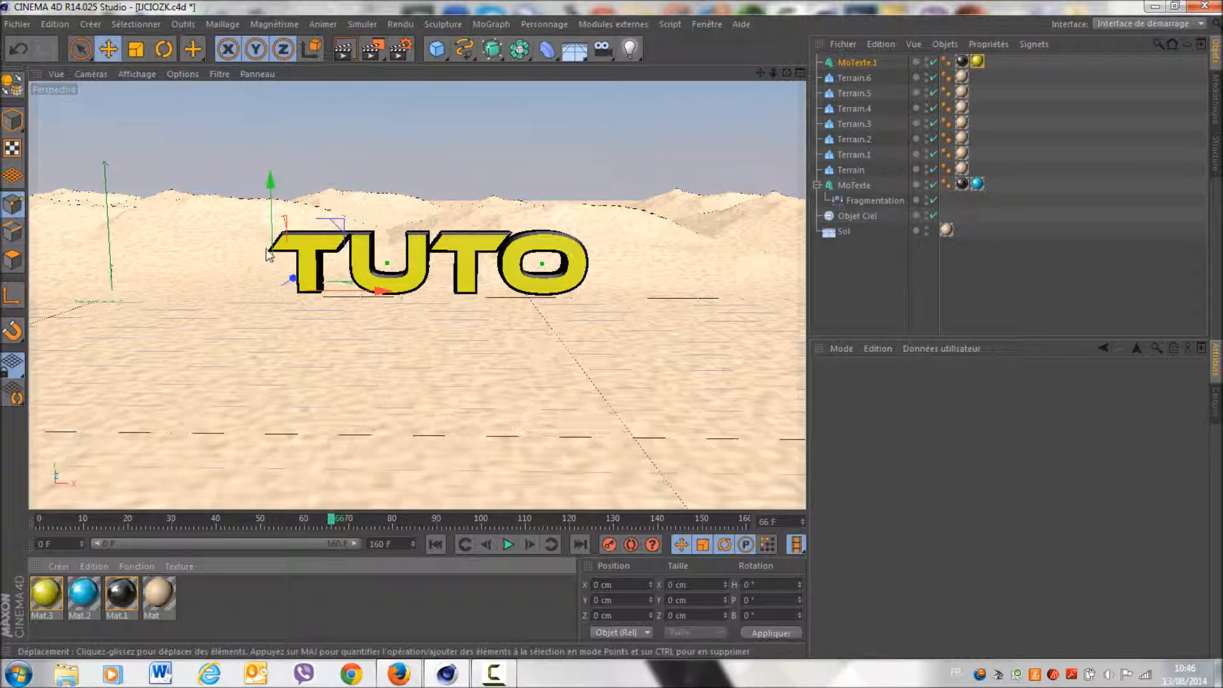
{"action": "left_click_drag", "start_coordinate": [275, 215], "coordinate": [285, 308]}
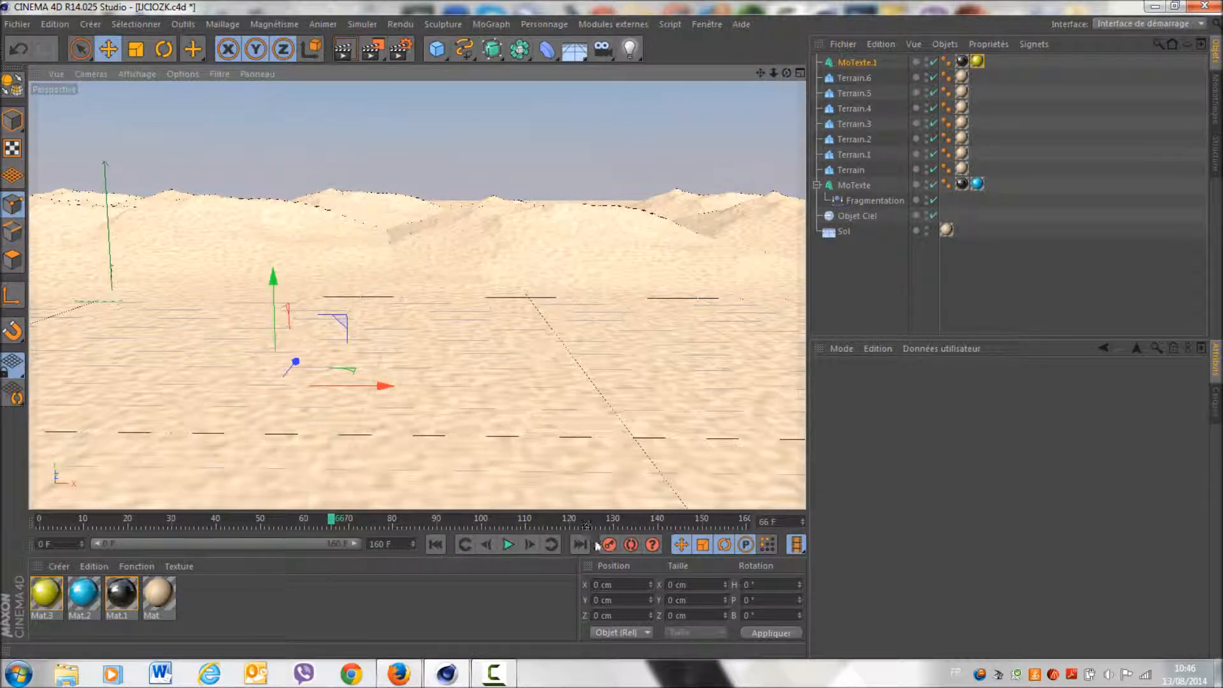
{"action": "left_click_drag", "start_coordinate": [335, 524], "coordinate": [2, 524]}
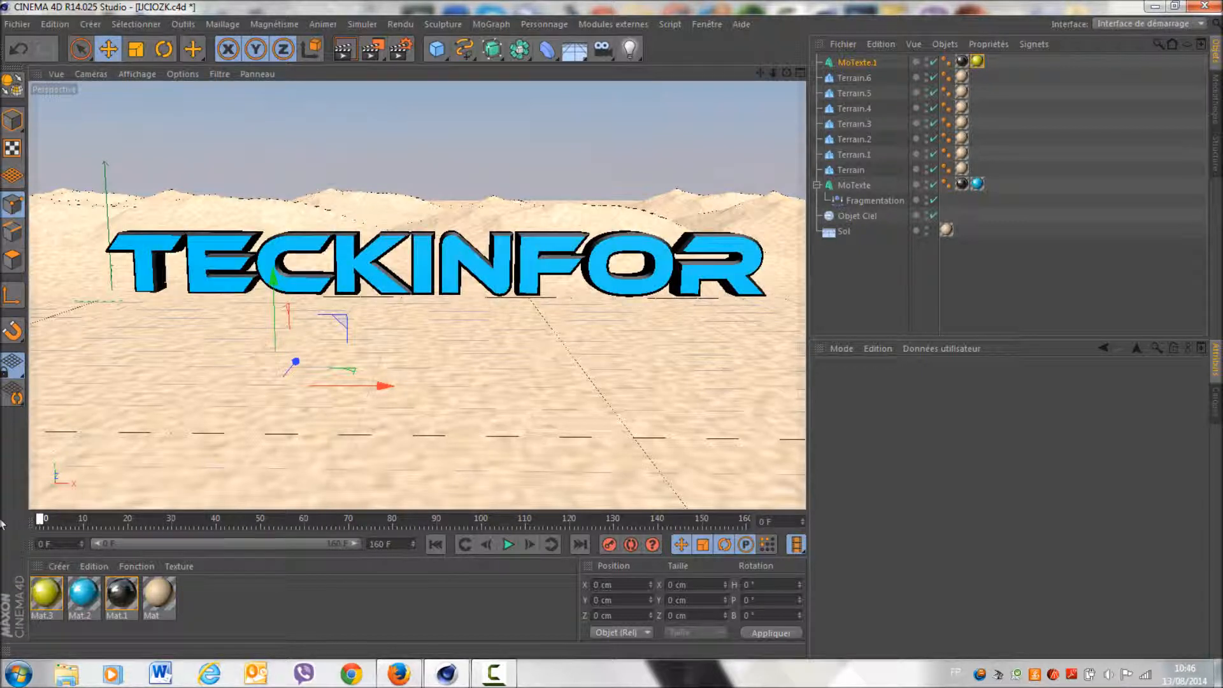
{"action": "left_click", "coordinate": [851, 64]}
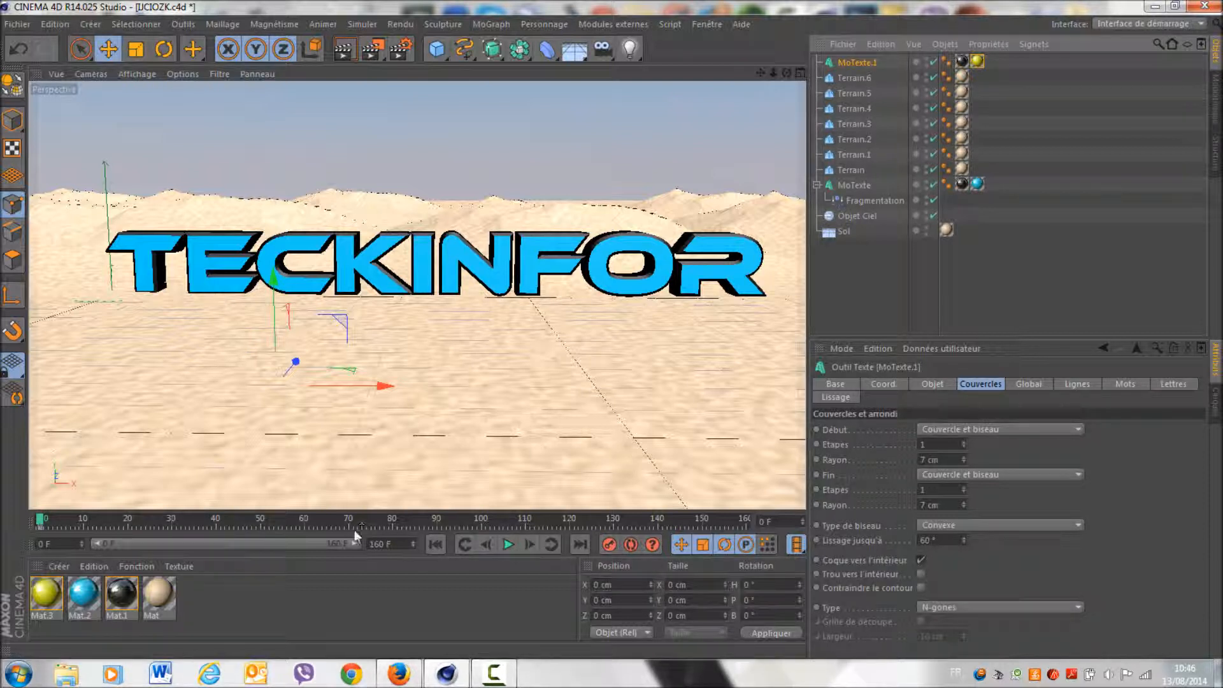
{"action": "left_click_drag", "start_coordinate": [42, 521], "coordinate": [309, 519]}
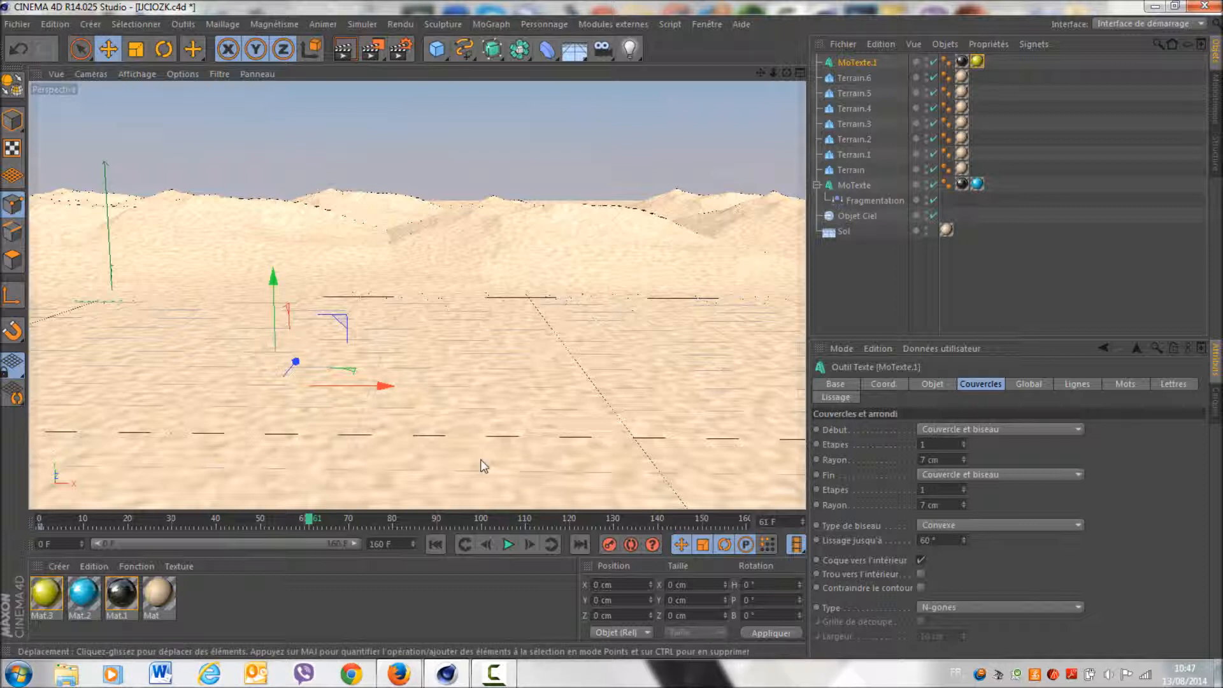
{"action": "left_click", "coordinate": [607, 541]}
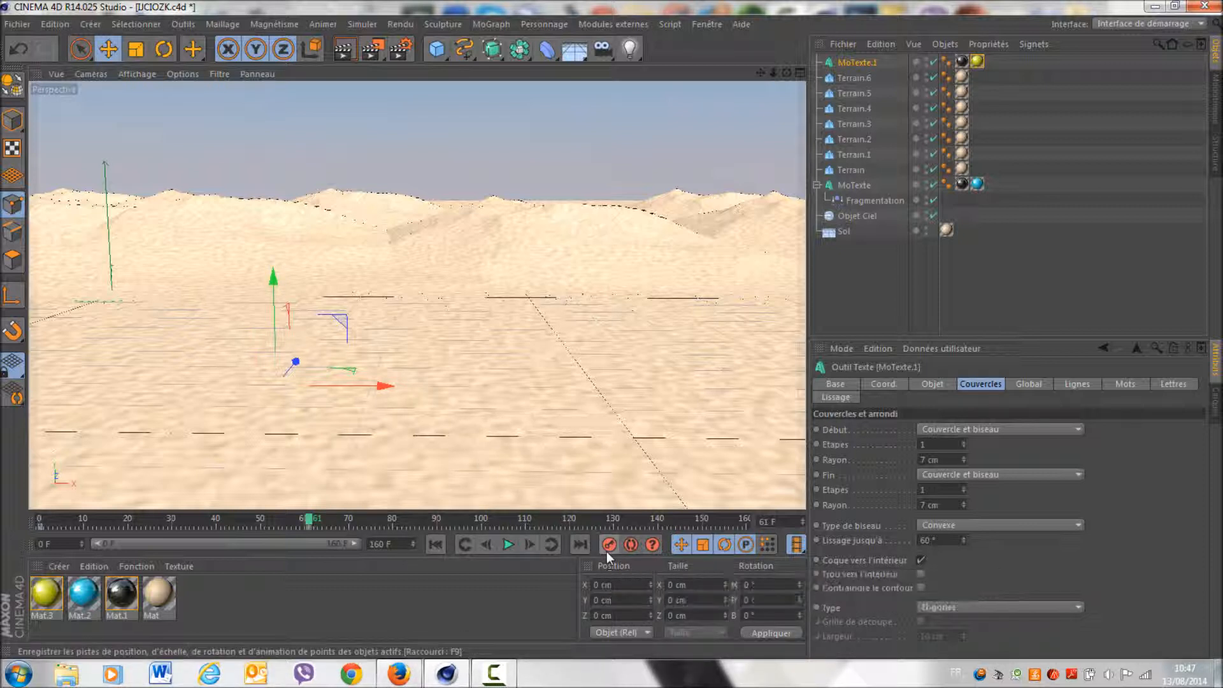
Raise the "Tuto" text back above the sand at frame 70 and record a keyframe there.
{"action": "left_click_drag", "start_coordinate": [310, 521], "coordinate": [350, 519]}
{"action": "left_click_drag", "start_coordinate": [274, 292], "coordinate": [274, 195]}
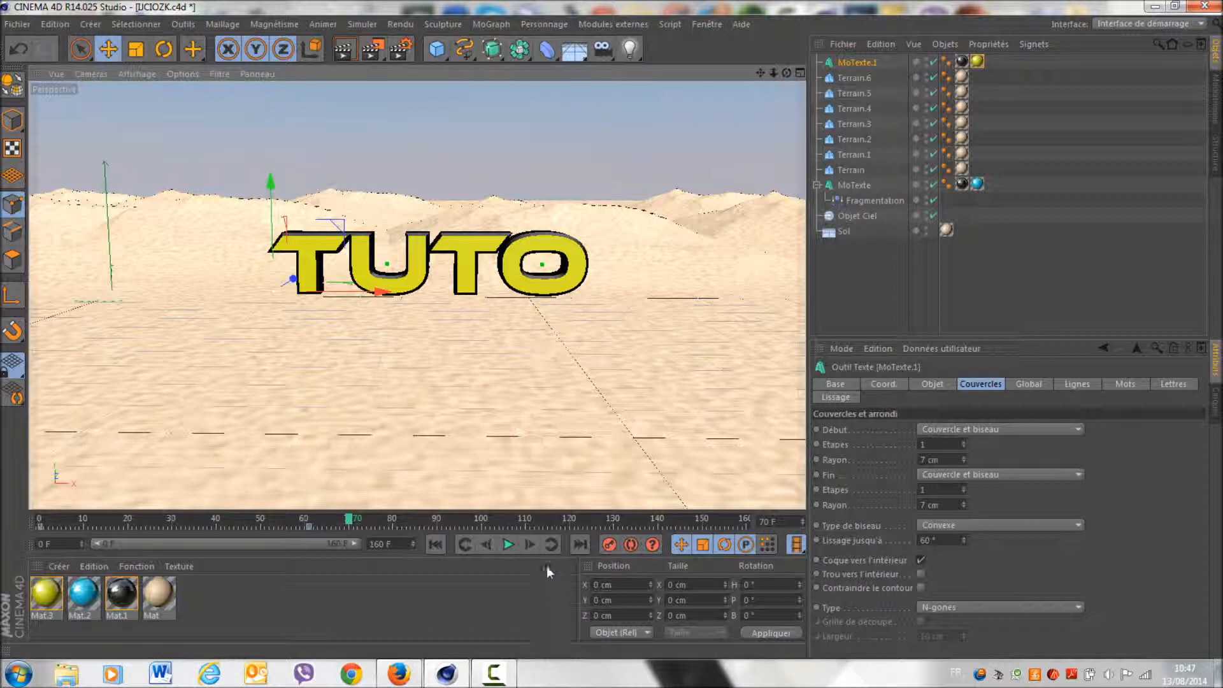
{"action": "left_click", "coordinate": [607, 547]}
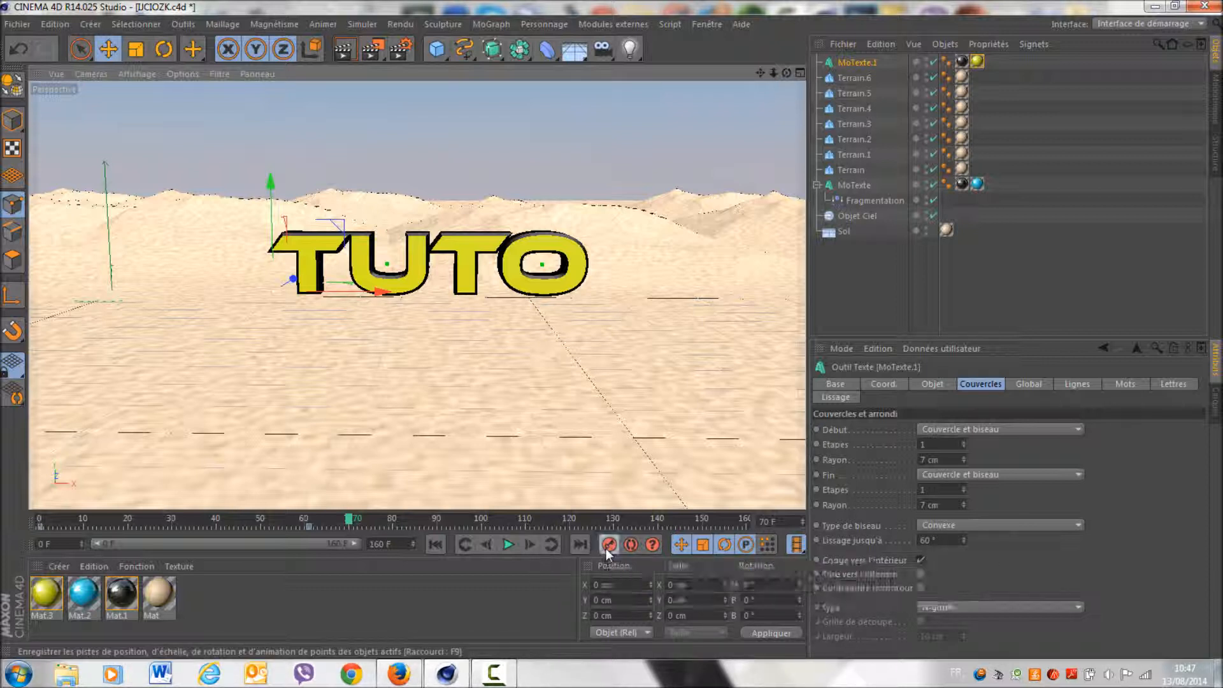
Play the animation from frame 0 to check how the "Tuto" text rises out of the sand.
{"action": "left_click", "coordinate": [340, 517]}
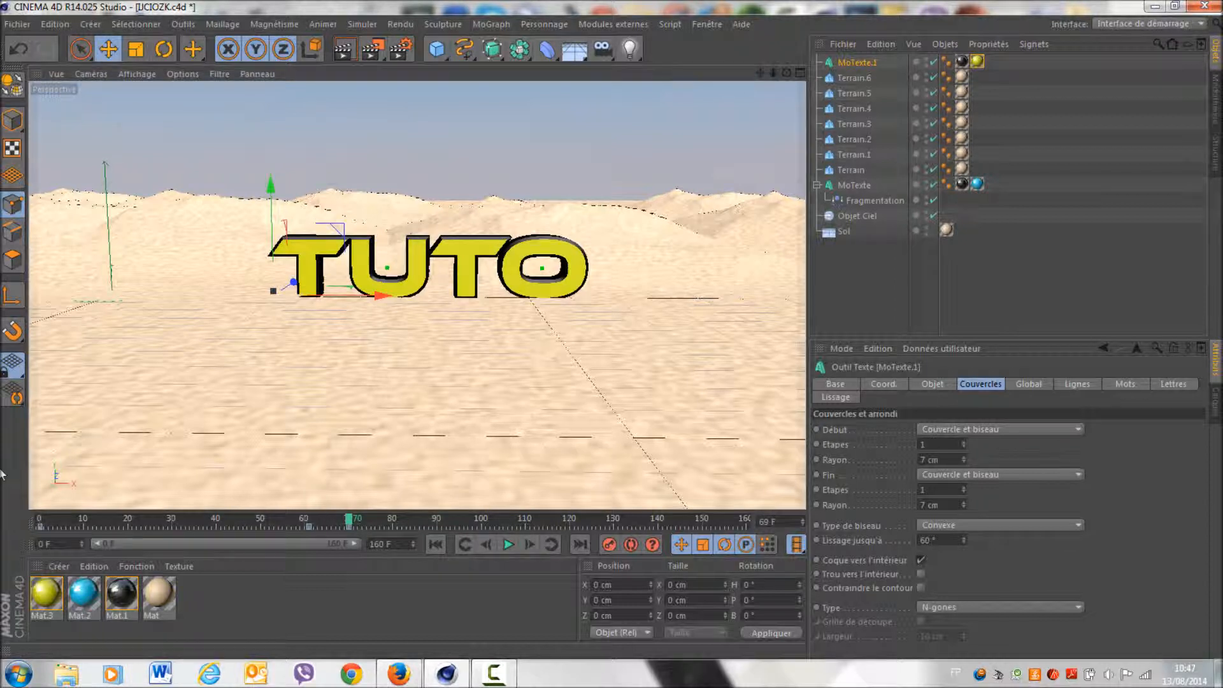
{"action": "key", "text": "shift+f"}
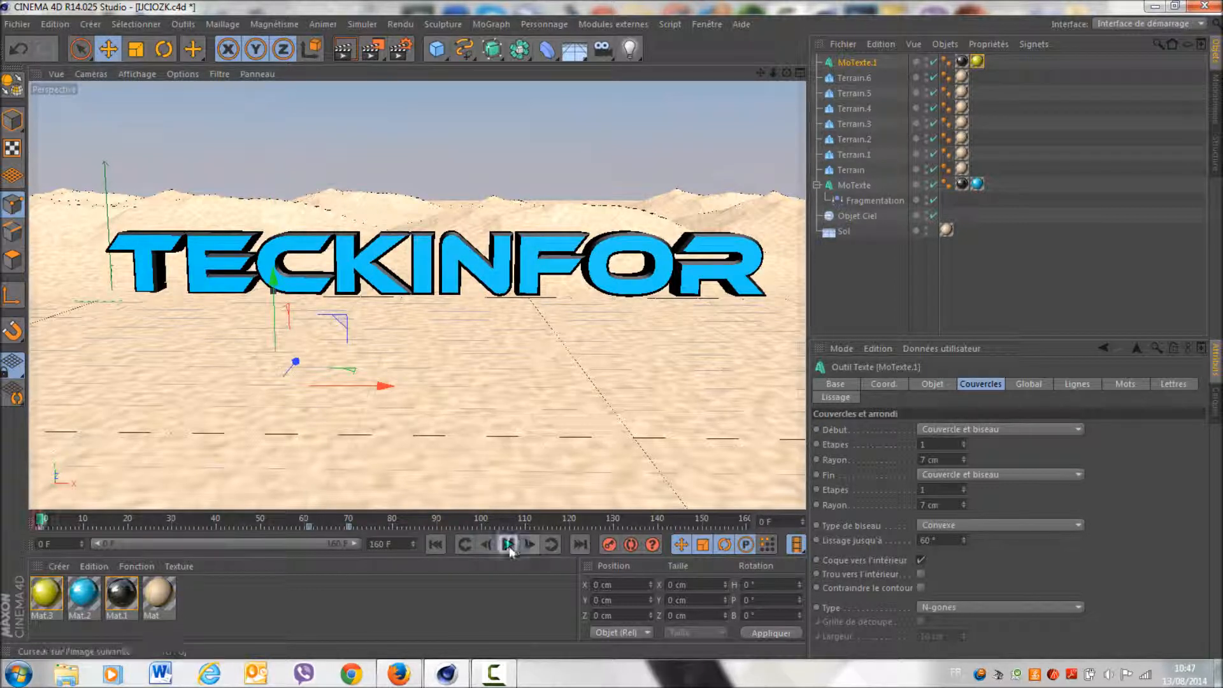
{"action": "left_click", "coordinate": [507, 544]}
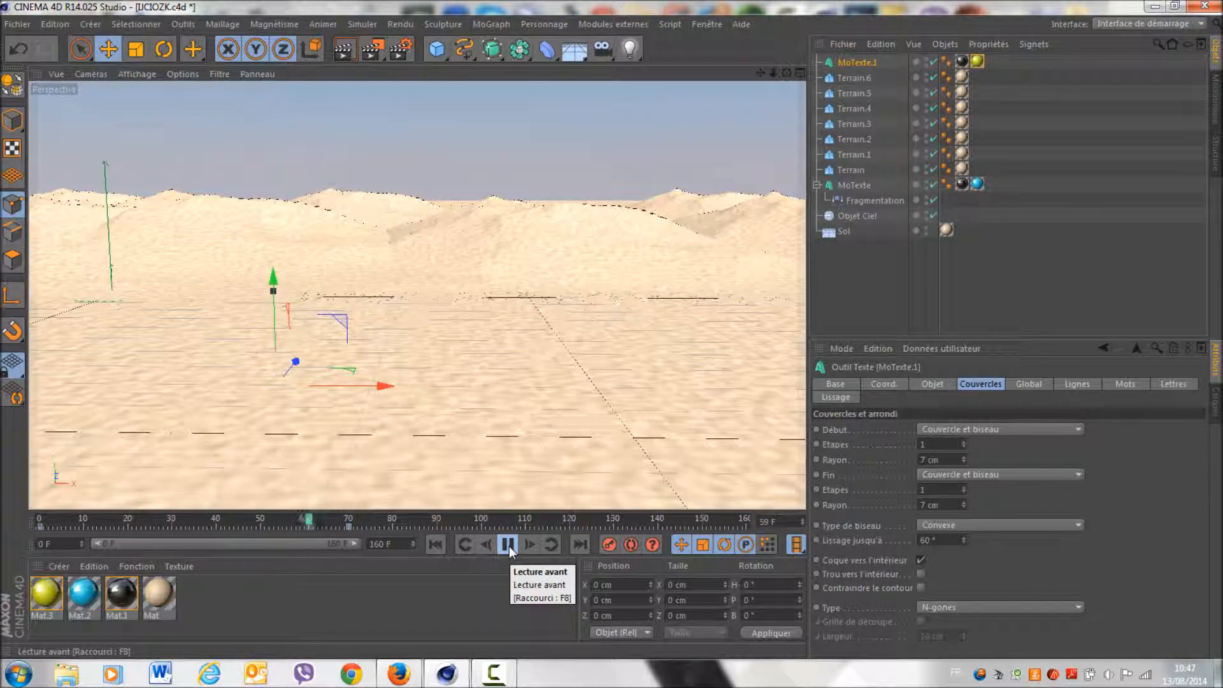
{"action": "left_click", "coordinate": [508, 544]}
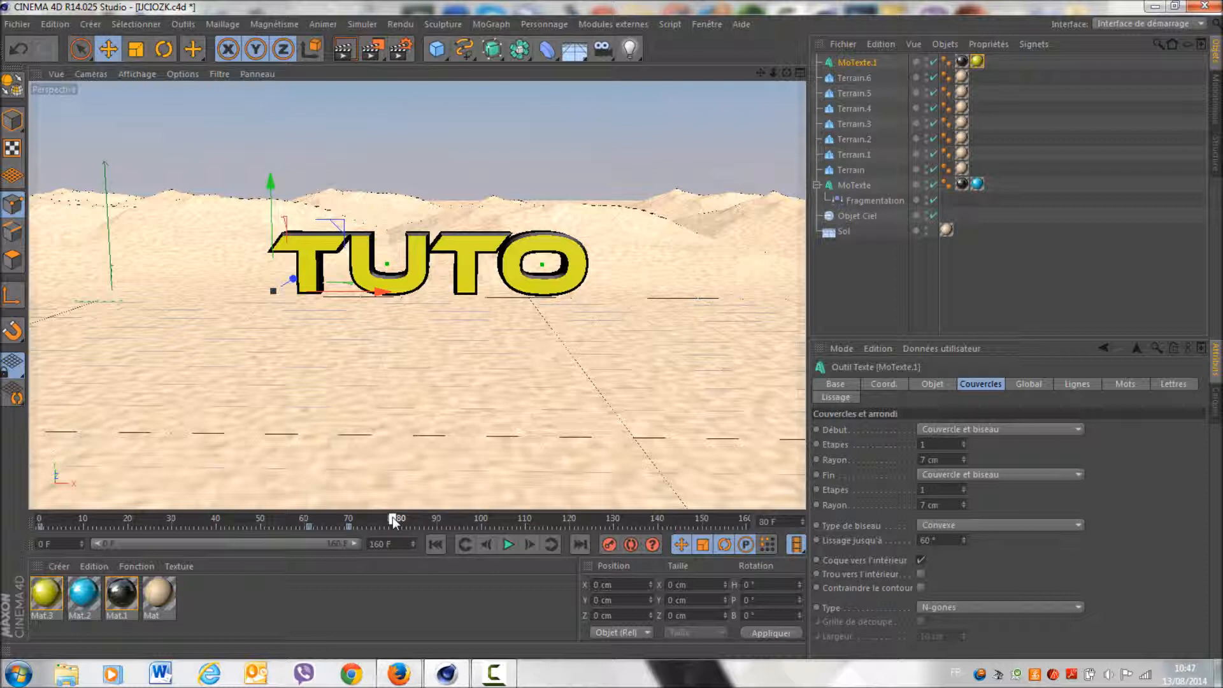
Add an Explosion deformer as a child of MoTexte.1 and keyframe its intensity at 0% on frame 80.
{"action": "left_click", "coordinate": [549, 50]}
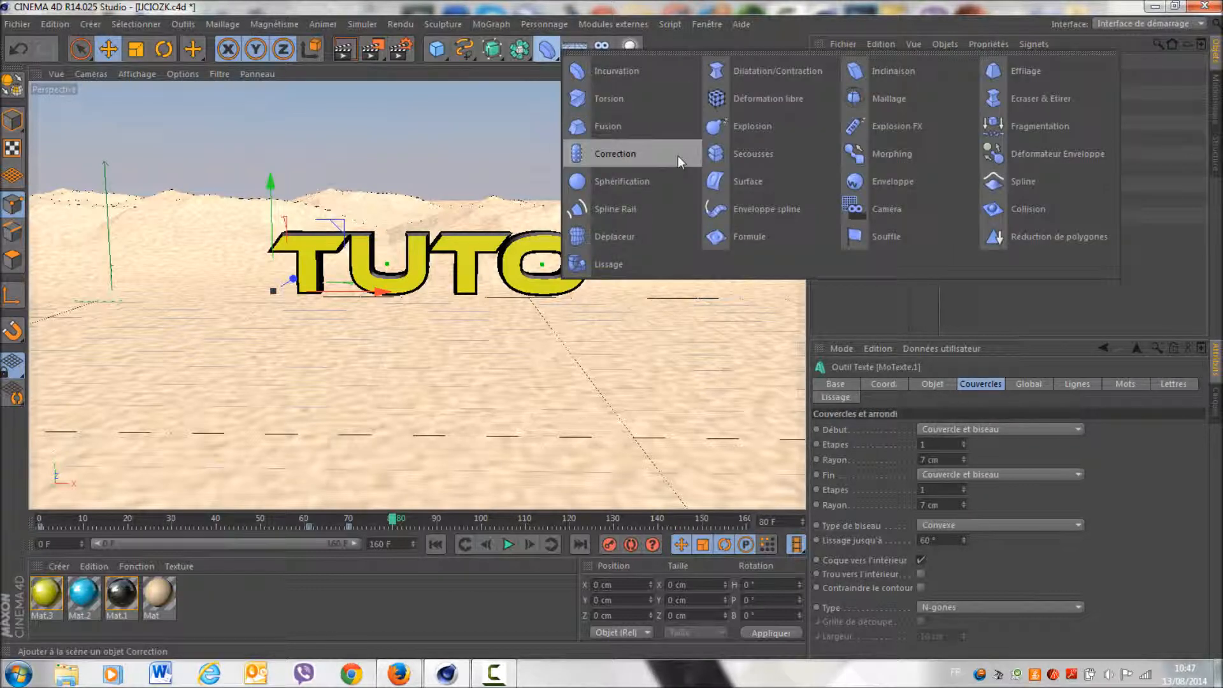
{"action": "left_click", "coordinate": [725, 135]}
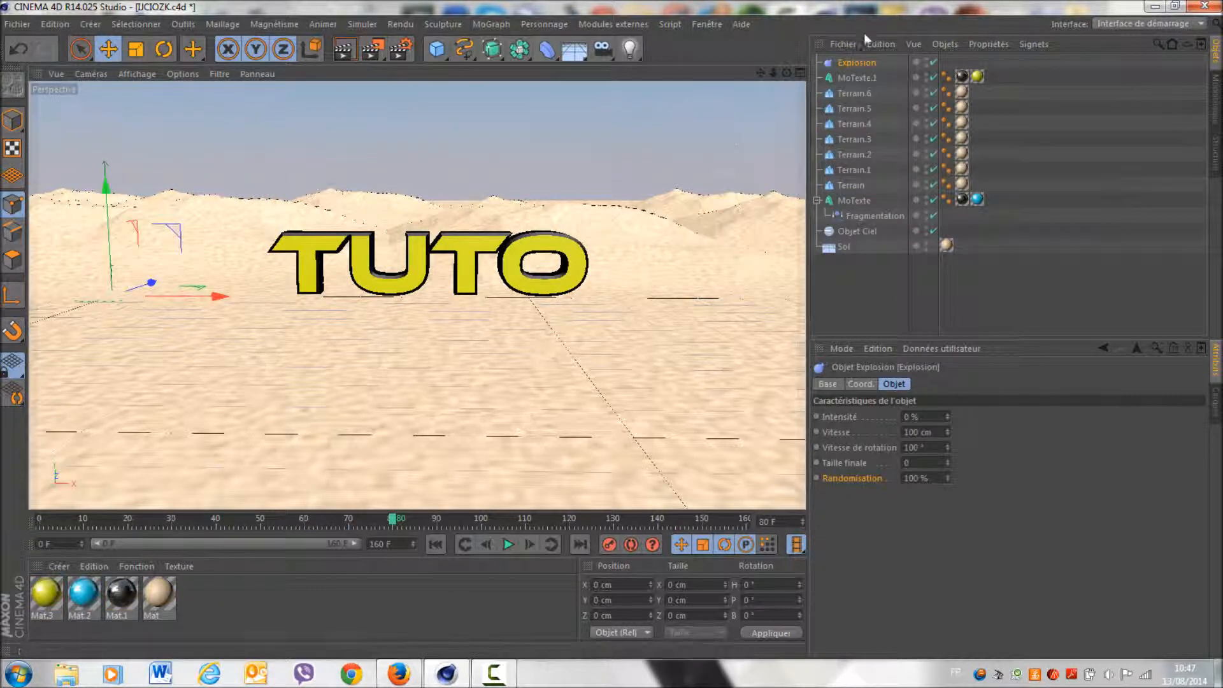
{"action": "left_click_drag", "start_coordinate": [858, 74], "coordinate": [859, 74]}
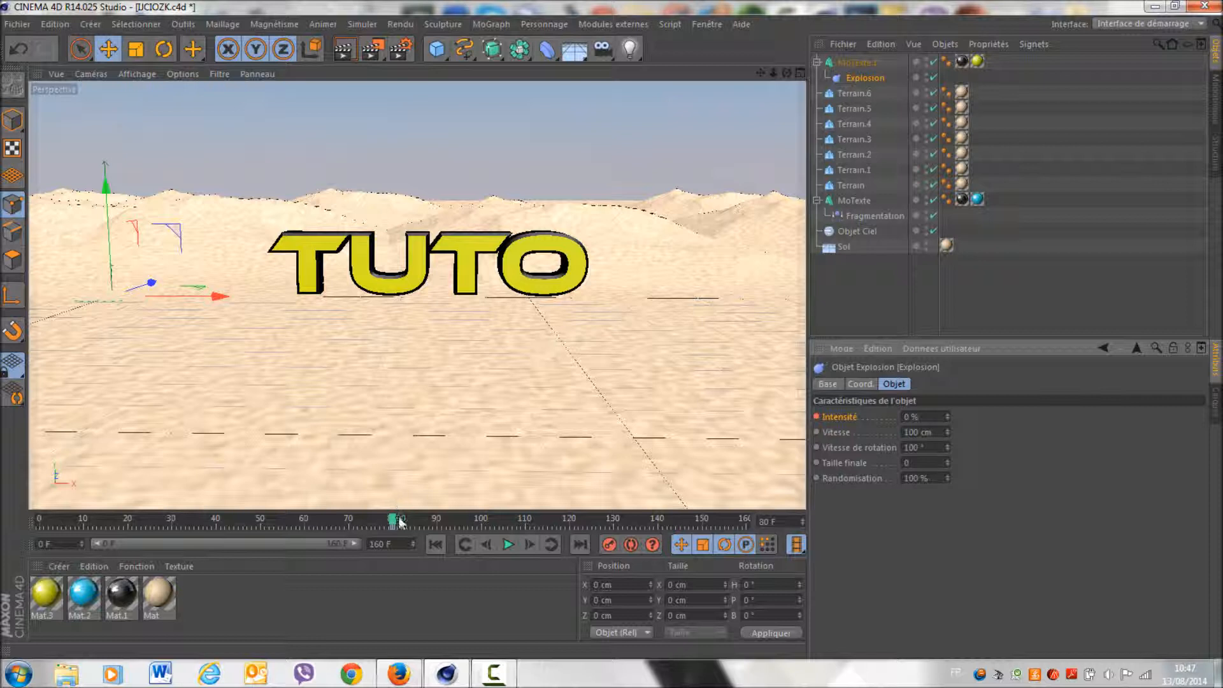
Set the Explosion deformer's intensity to 100% at frame 115 and keyframe it.
{"action": "left_click_drag", "start_coordinate": [392, 522], "coordinate": [410, 523]}
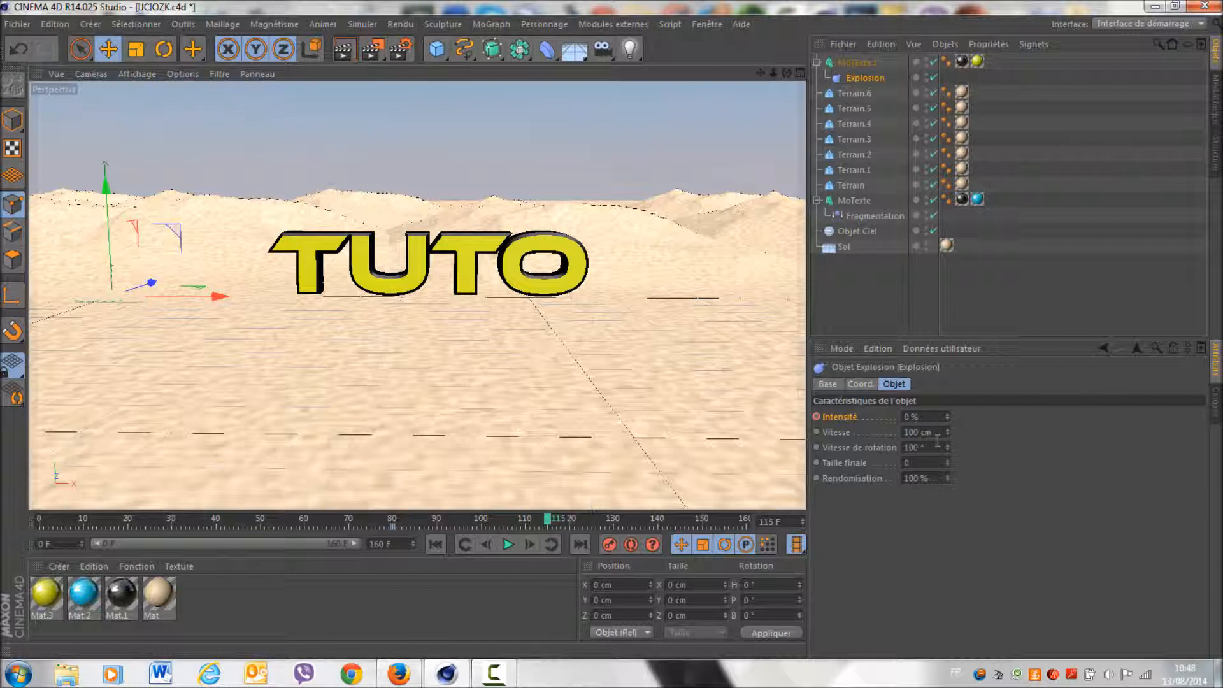
{"action": "left_click", "coordinate": [911, 417]}
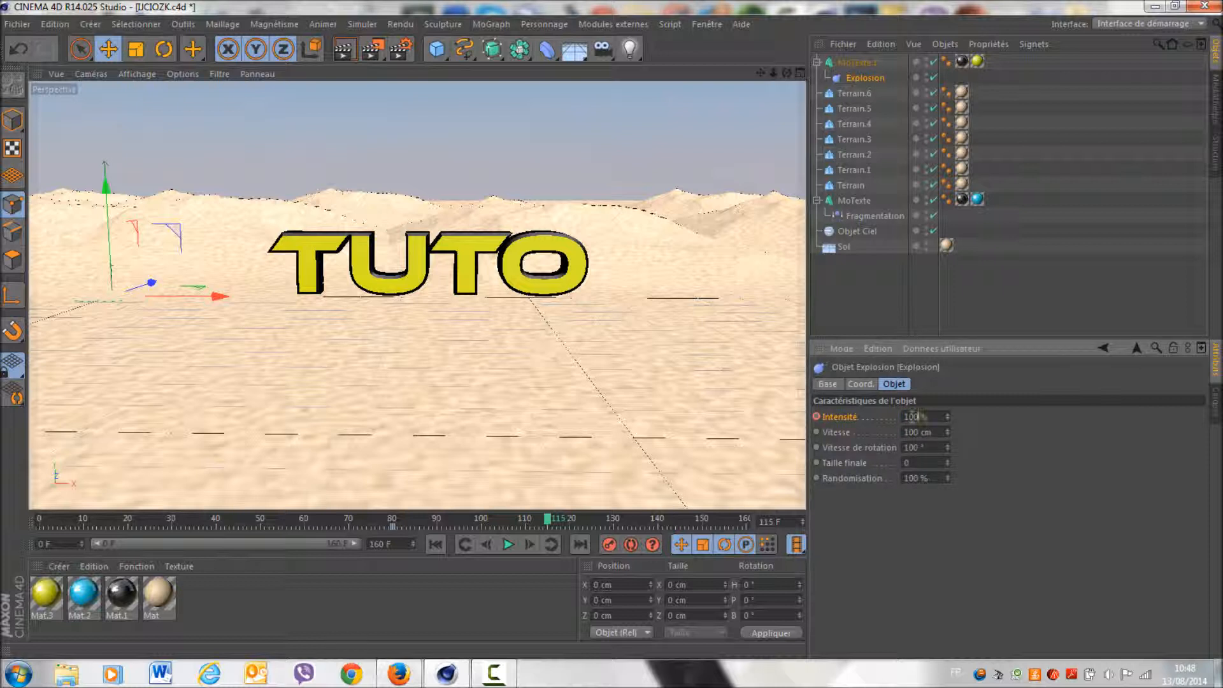
{"action": "left_click", "coordinate": [814, 416]}
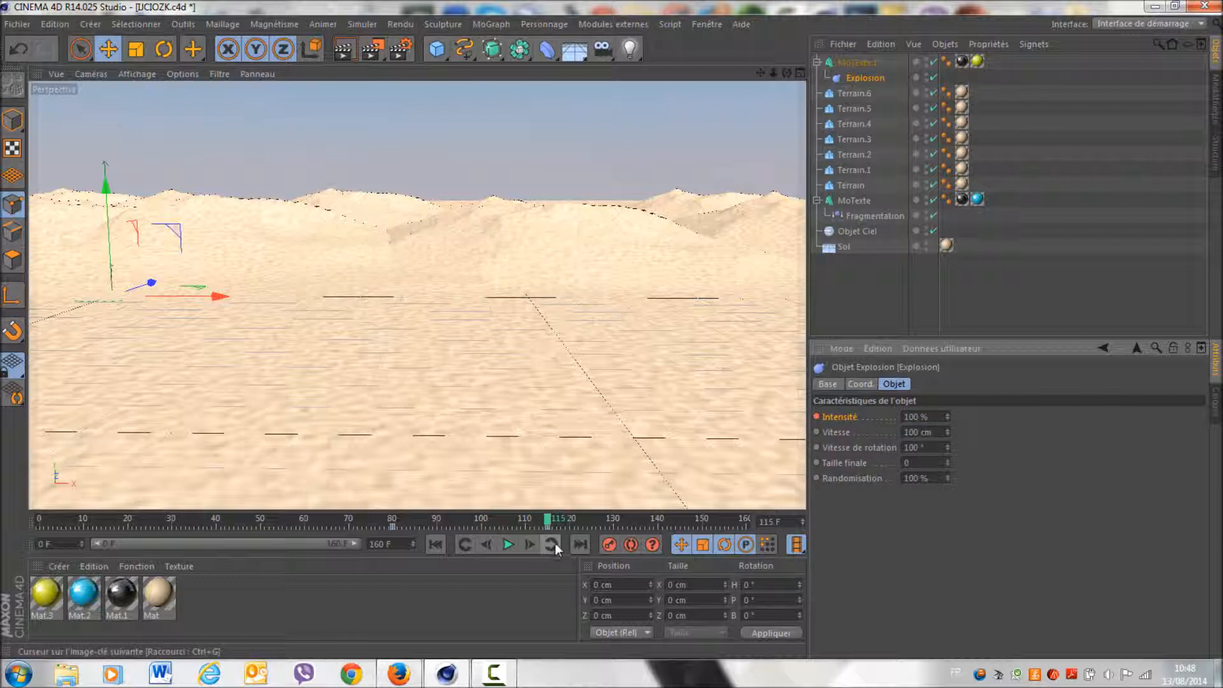
Play and scrub through the animation to check the explosion of the "Tuto" text.
{"action": "left_click", "coordinate": [509, 544]}
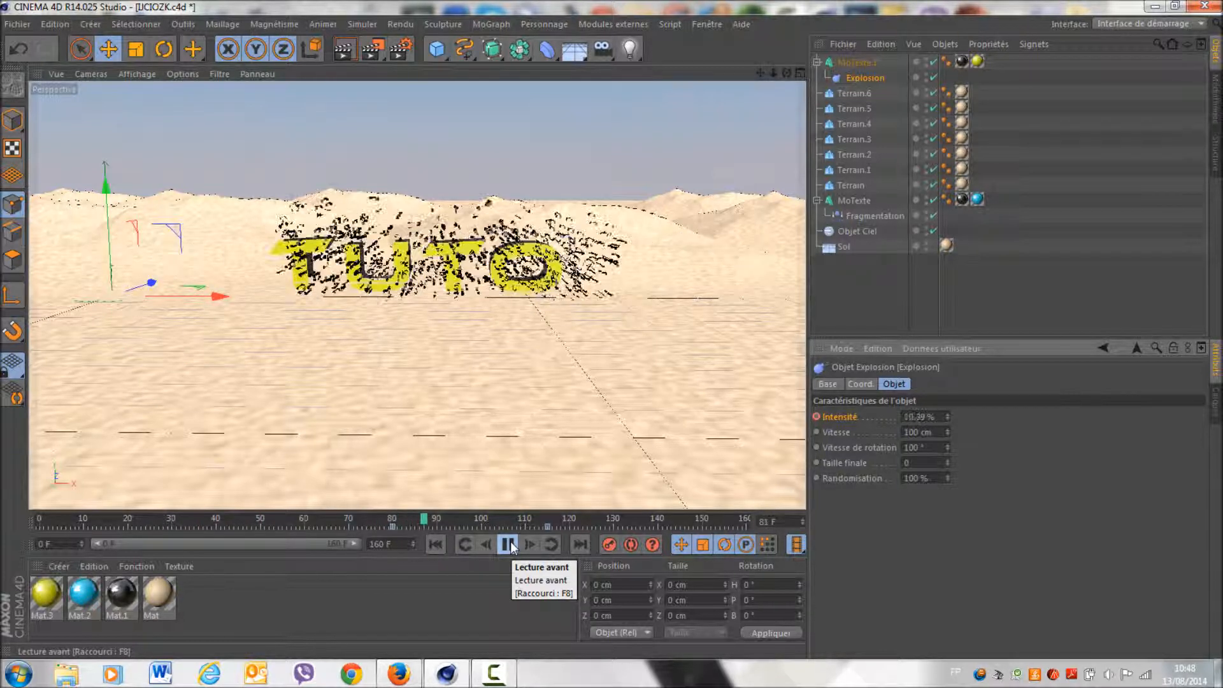
{"action": "left_click", "coordinate": [508, 543]}
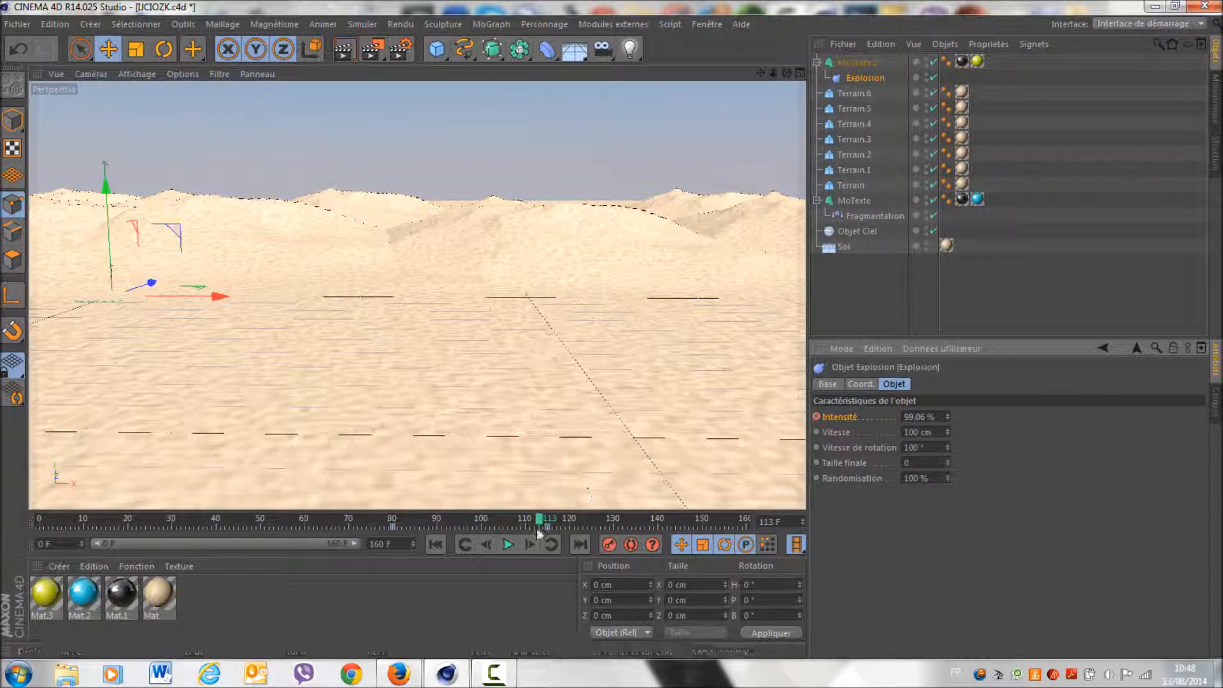
{"action": "left_click", "coordinate": [509, 544]}
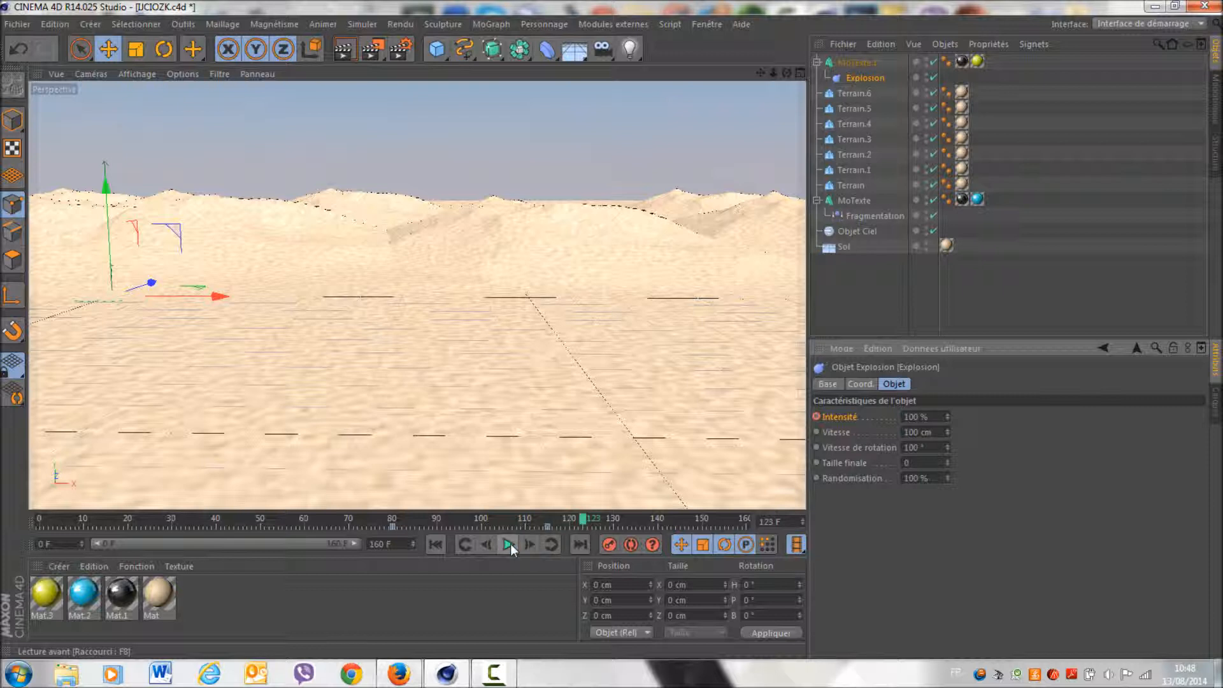
{"action": "left_click_drag", "start_coordinate": [584, 526], "coordinate": [161, 510]}
{"action": "left_click_drag", "start_coordinate": [302, 514], "coordinate": [566, 521]}
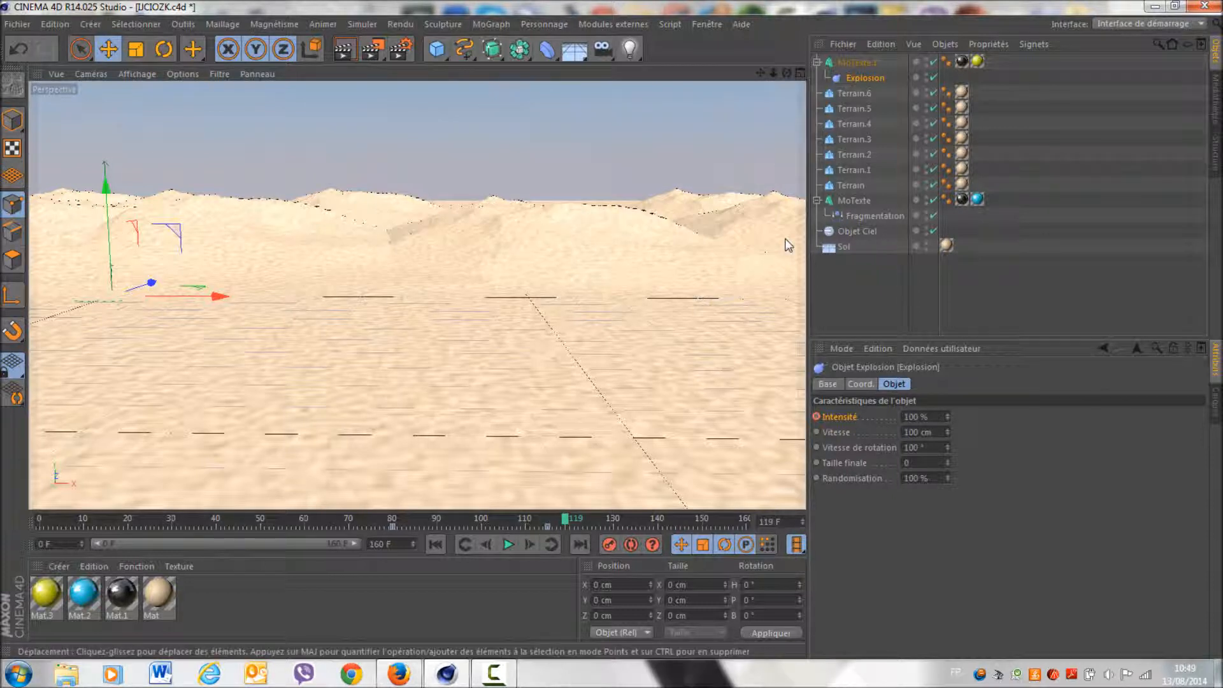
Keyframe the intensity of MoTexte's Fragmentation deformer at 100% on frame 110.
{"action": "left_click", "coordinate": [866, 201]}
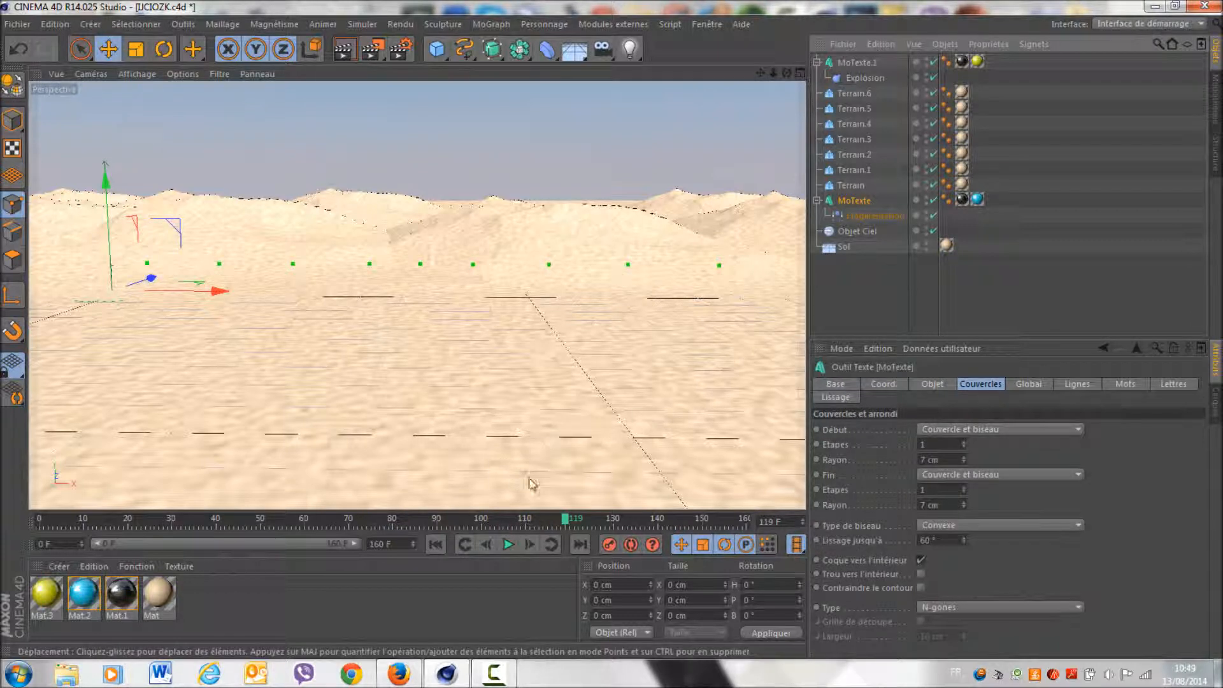
{"action": "left_click", "coordinate": [568, 519]}
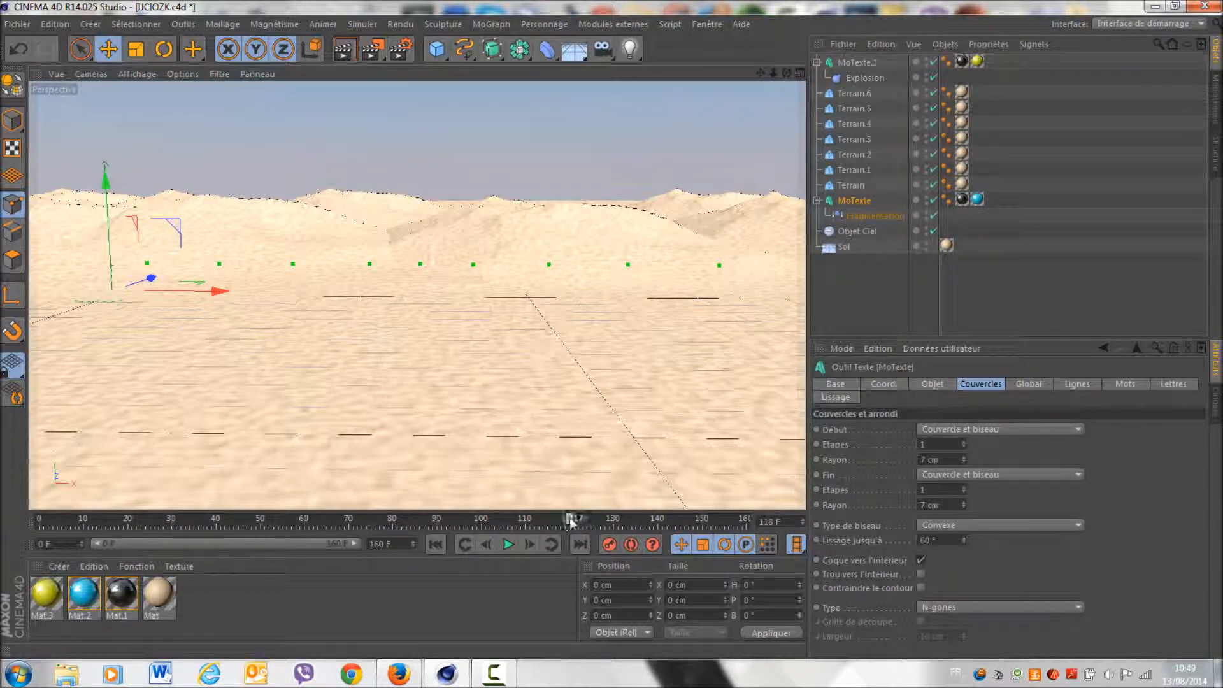
{"action": "left_click", "coordinate": [861, 214]}
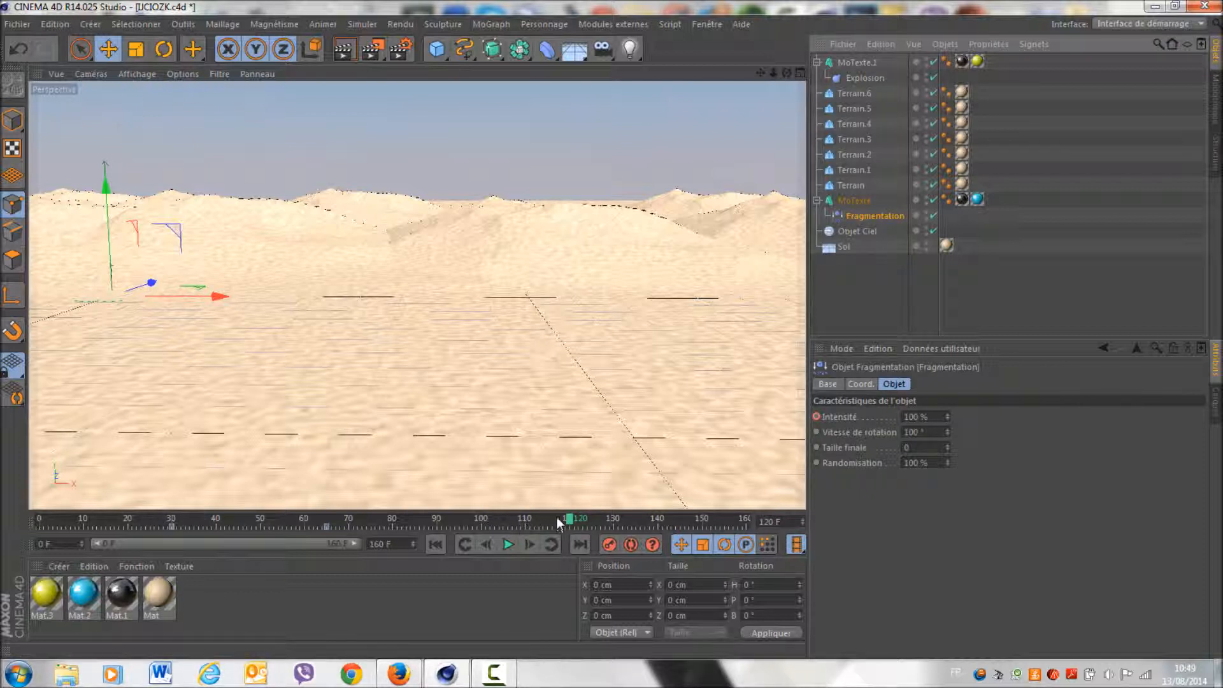
{"action": "mouse_move", "coordinate": [573, 522]}
{"action": "left_mouse_down"}
{"action": "mouse_move", "coordinate": [492, 522]}
{"action": "mouse_move", "coordinate": [572, 521]}
{"action": "left_mouse_up"}
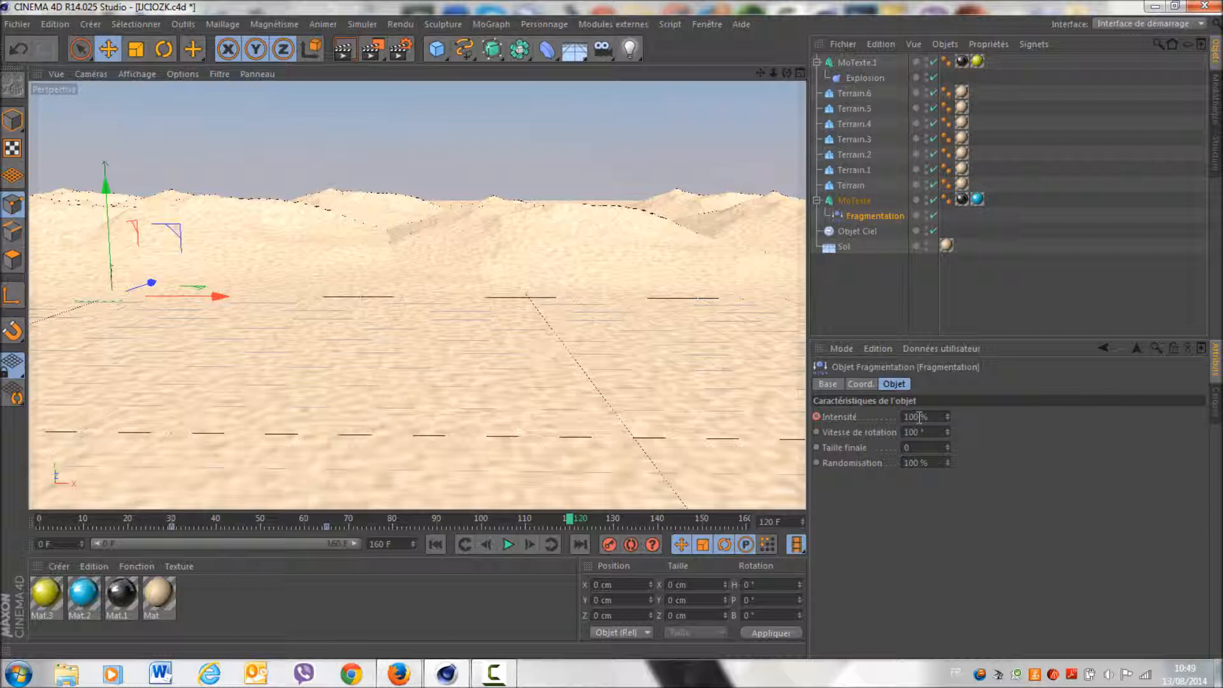
{"action": "left_click_drag", "start_coordinate": [569, 521], "coordinate": [526, 520]}
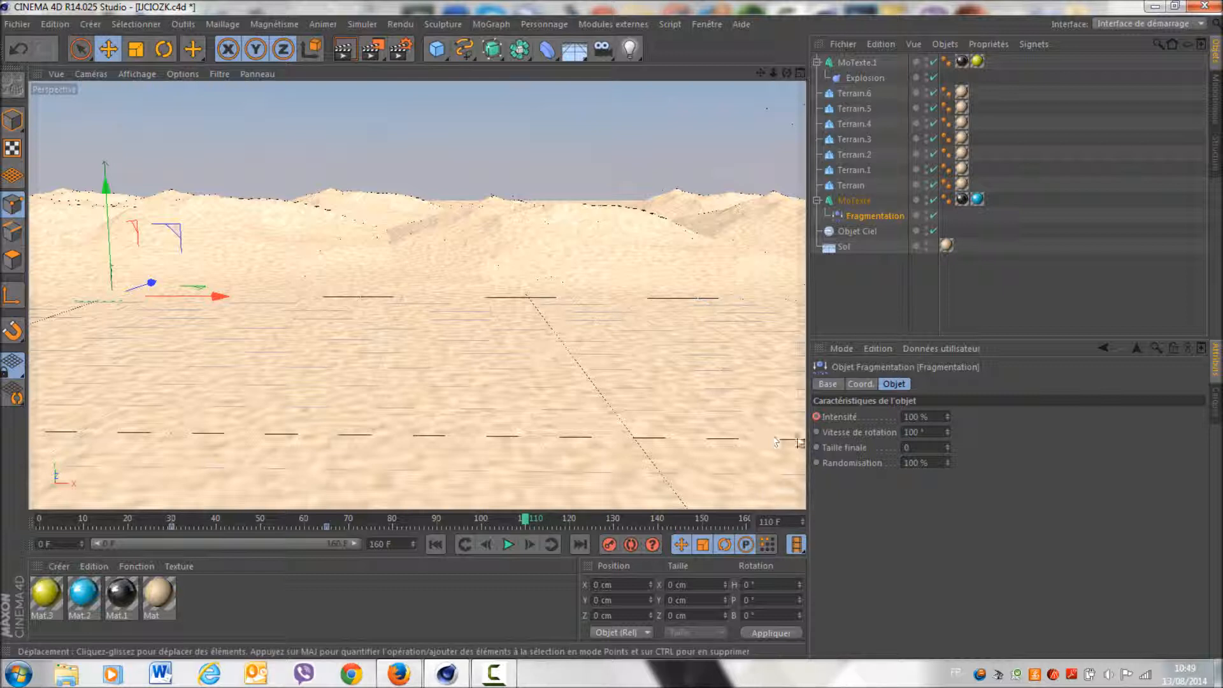
{"action": "left_click", "coordinate": [816, 417]}
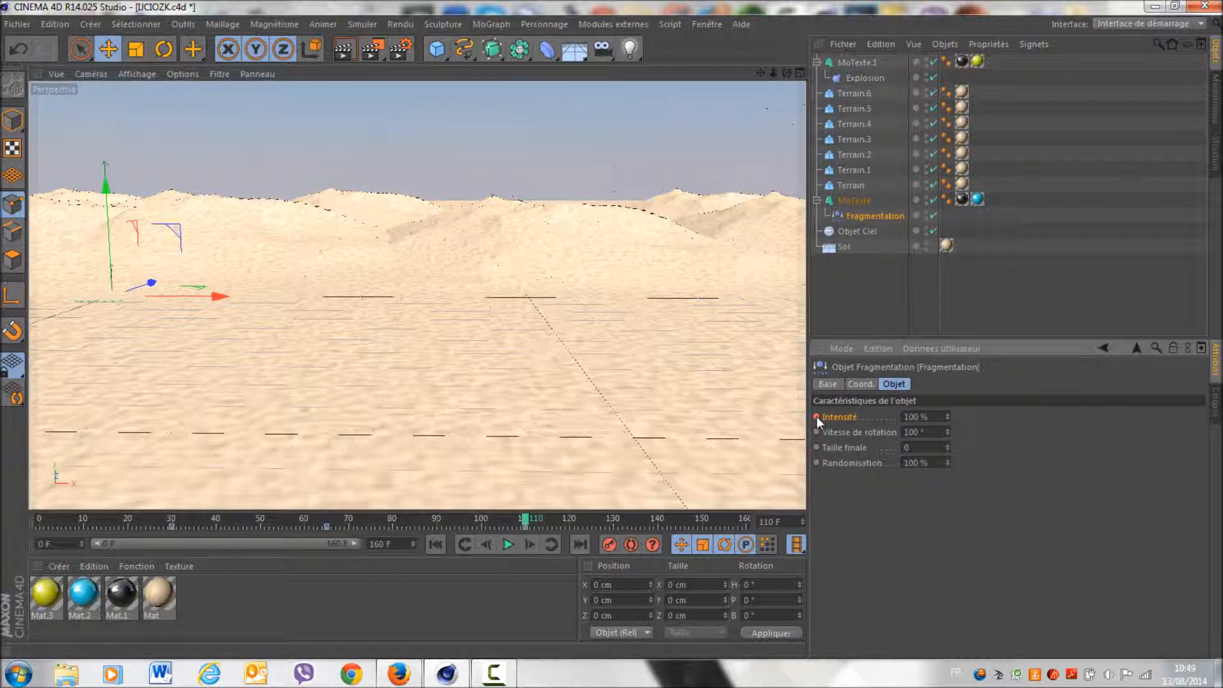
Set the Fragmentation intensity to 0% with a keyframe at frame 145, and play the animation to check it.
{"action": "left_click_drag", "start_coordinate": [526, 521], "coordinate": [679, 530]}
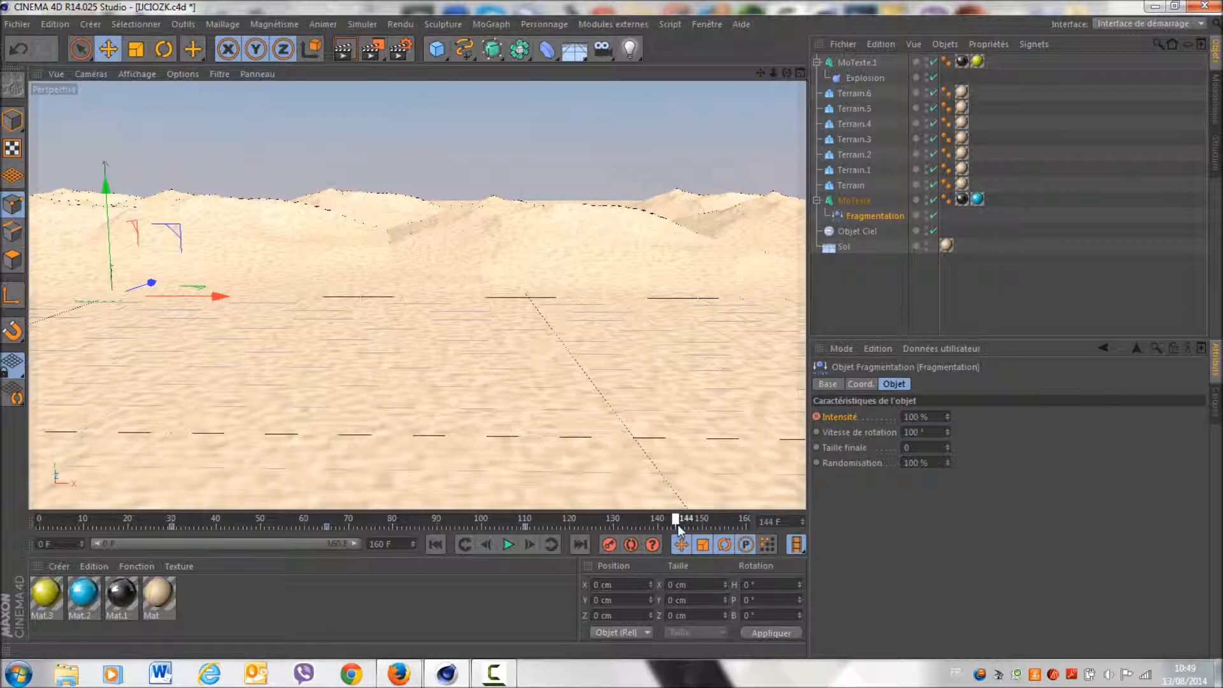
{"action": "left_click", "coordinate": [917, 417]}
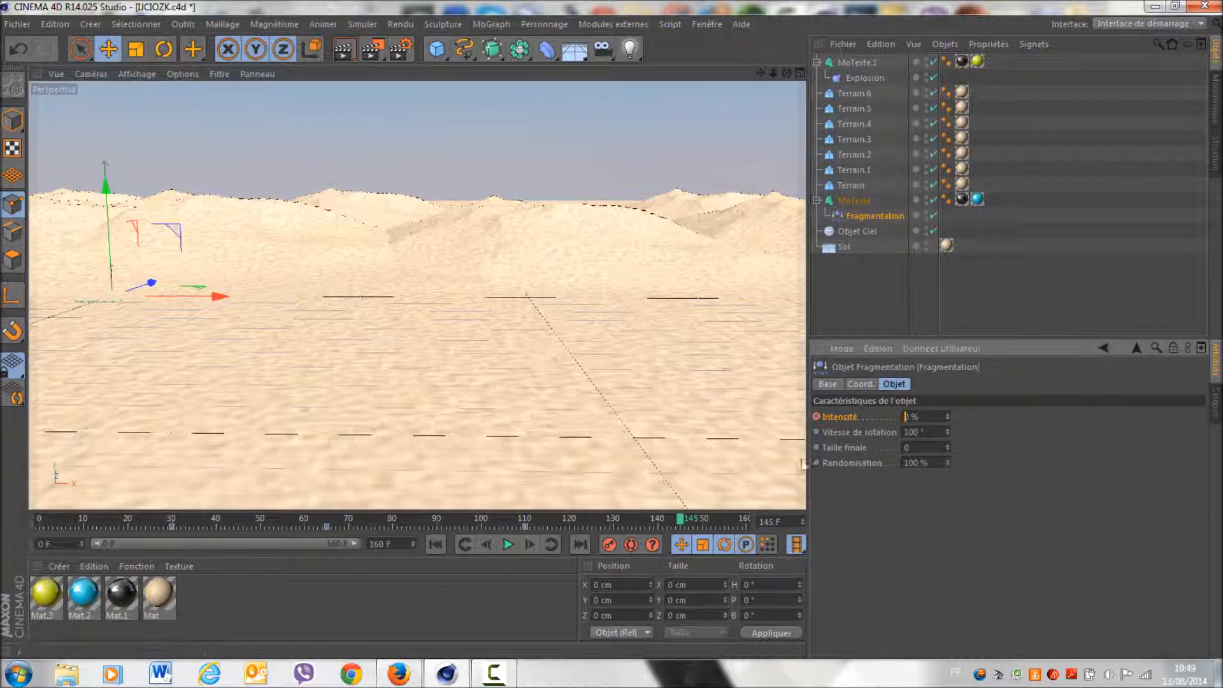
{"action": "left_click", "coordinate": [816, 417]}
{"action": "left_click", "coordinate": [508, 544]}
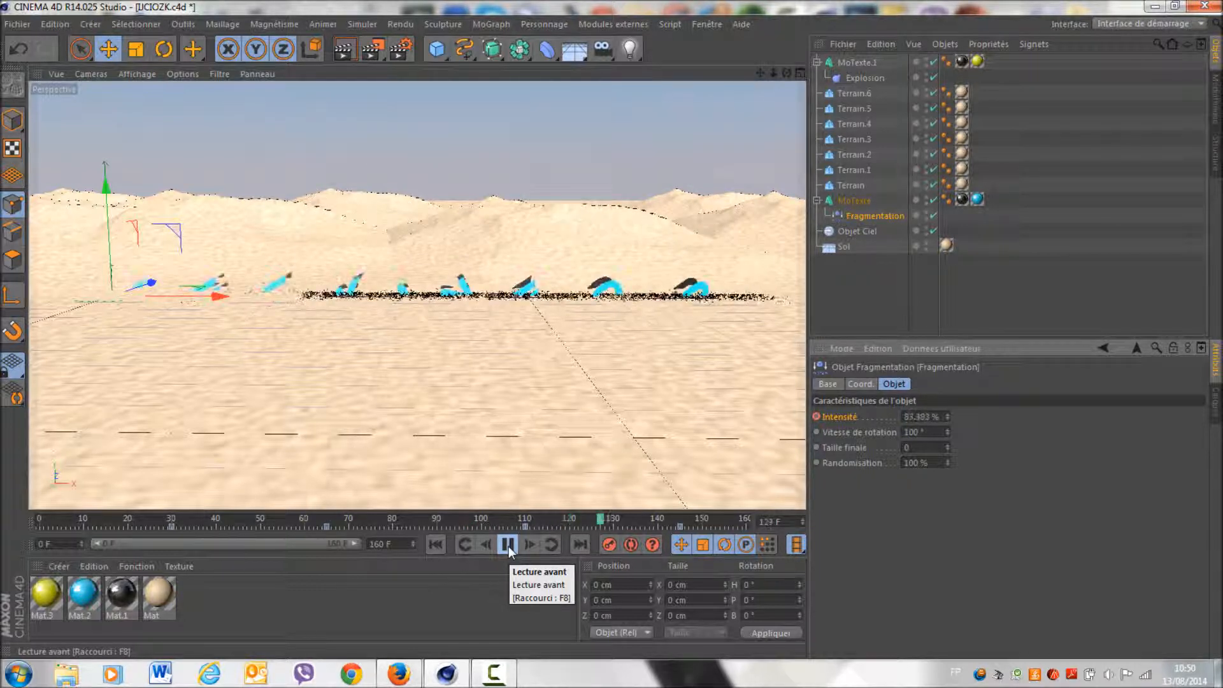
{"action": "left_click", "coordinate": [509, 545]}
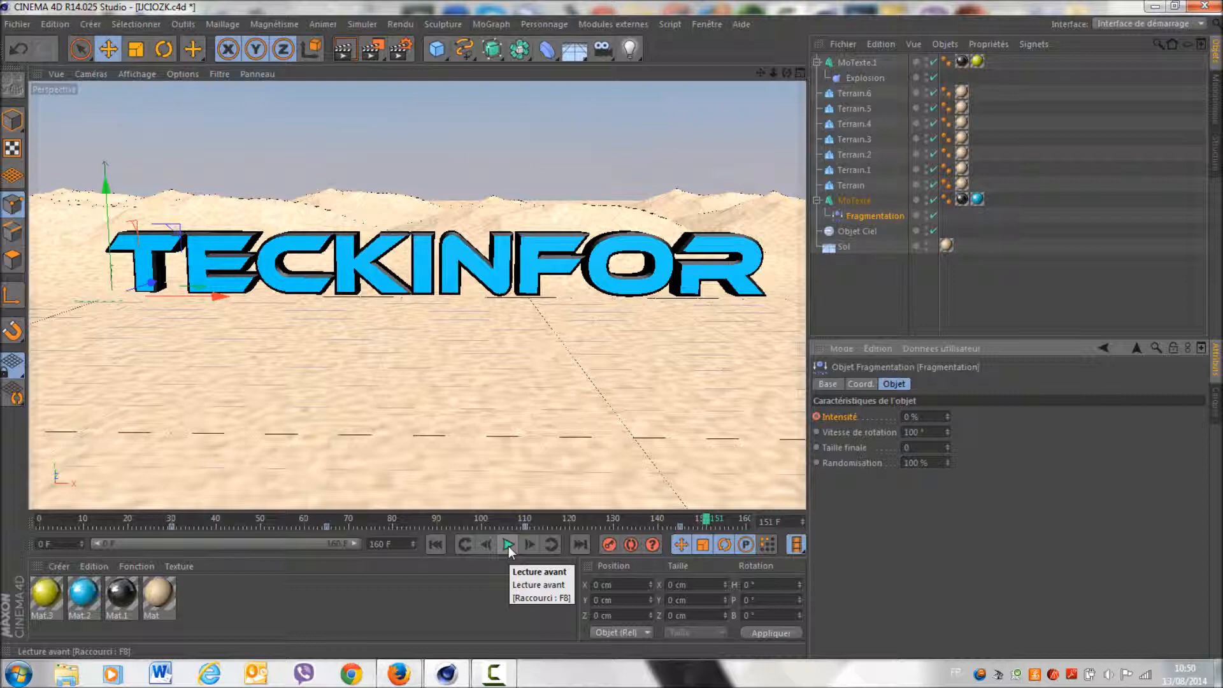
Duplicate Terrain.6 and move the copy along the dune horizon to fill the gap behind the "FO" of the TeckInfor text.
{"action": "left_click_drag", "start_coordinate": [787, 73], "coordinate": [802, 85]}
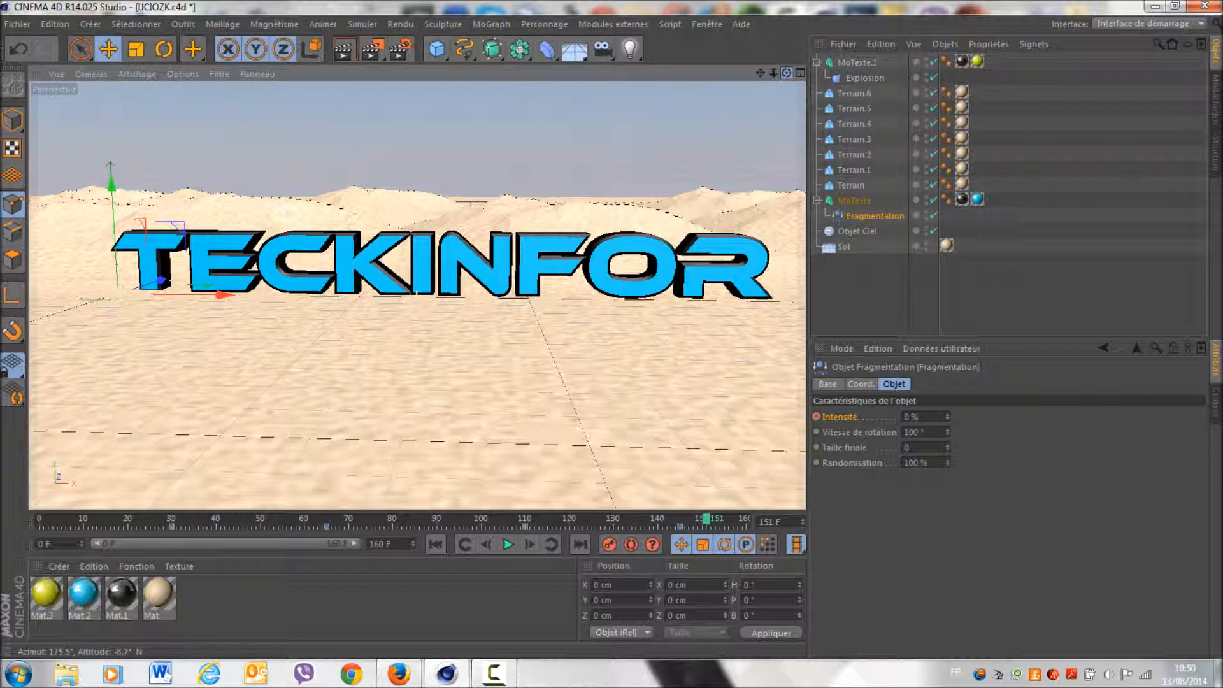
{"action": "left_click", "coordinate": [856, 93]}
{"action": "key", "text": "ctrl+c"}
{"action": "key", "text": "ctrl+v"}
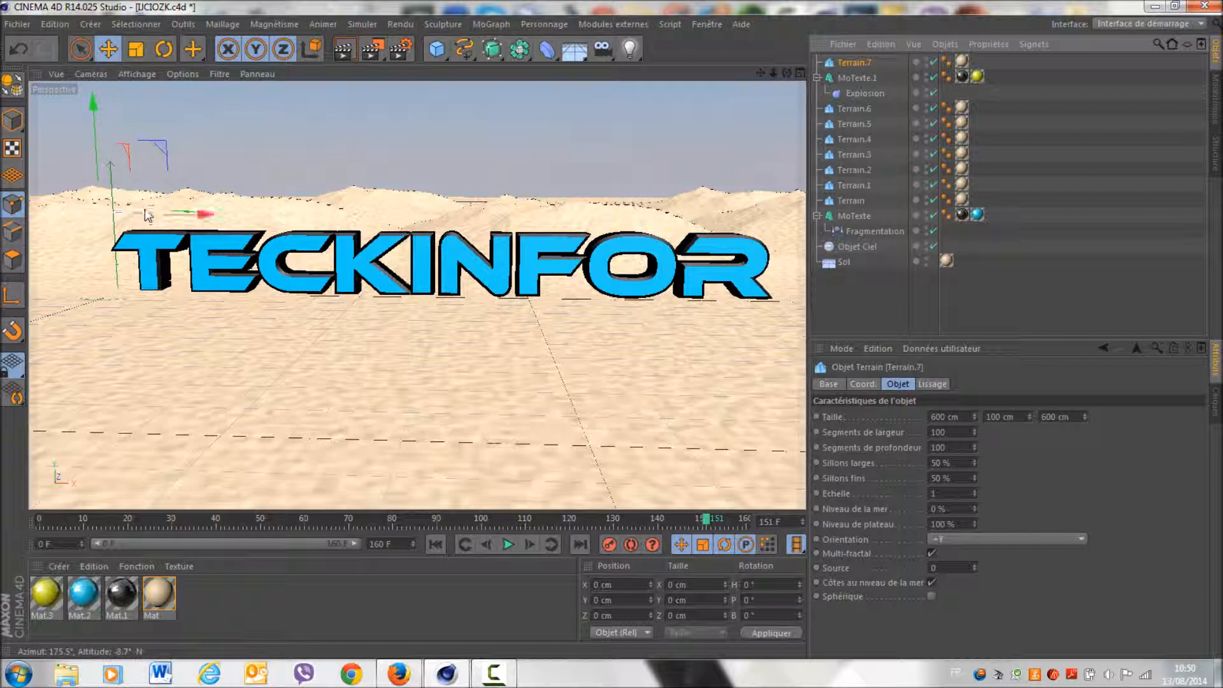
{"action": "left_click_drag", "start_coordinate": [146, 210], "coordinate": [321, 123]}
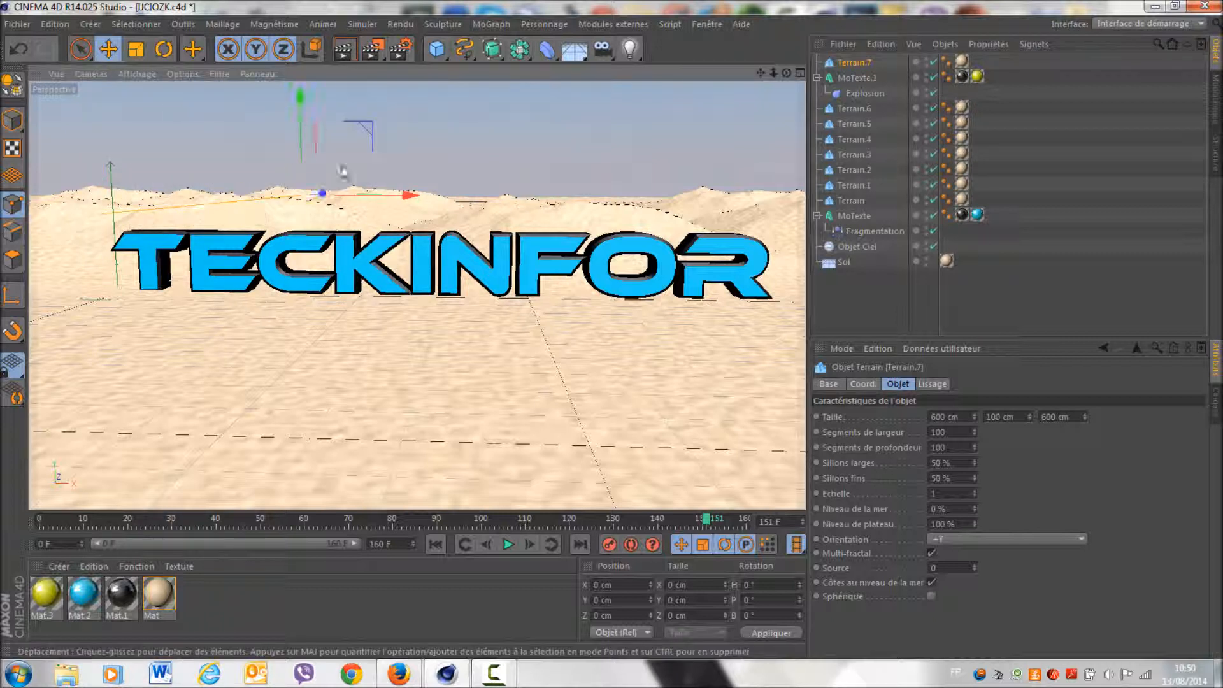
{"action": "left_click_drag", "start_coordinate": [408, 194], "coordinate": [596, 206]}
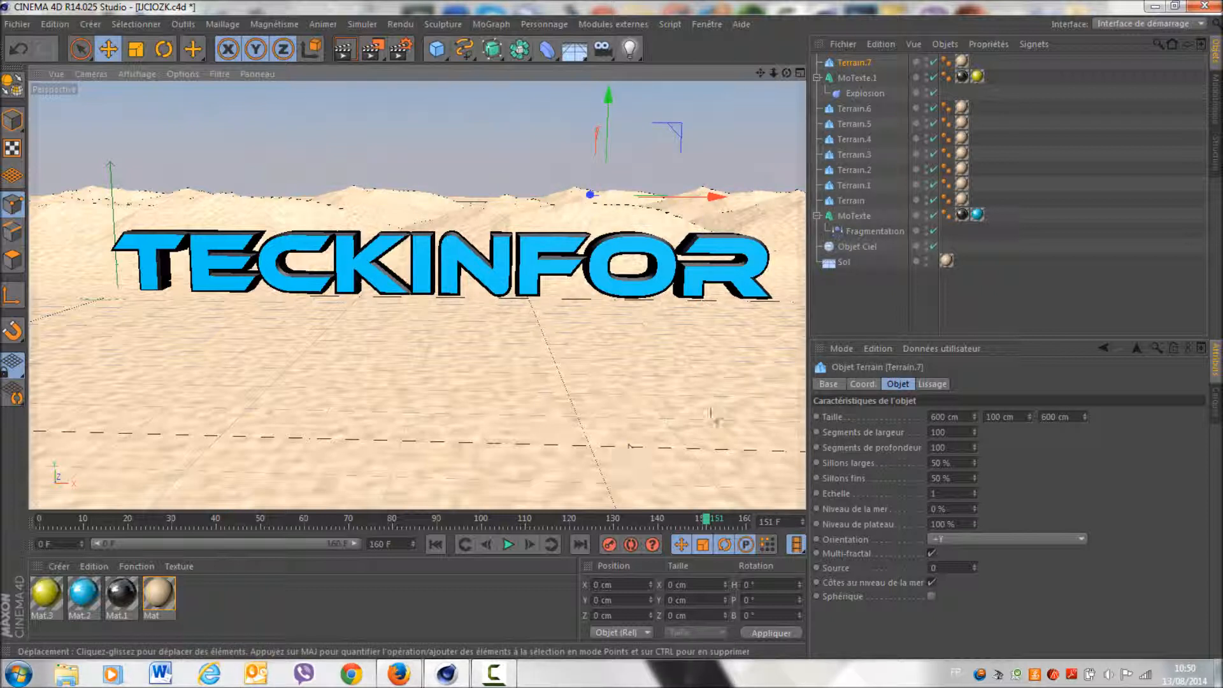
{"action": "left_click", "coordinate": [851, 320]}
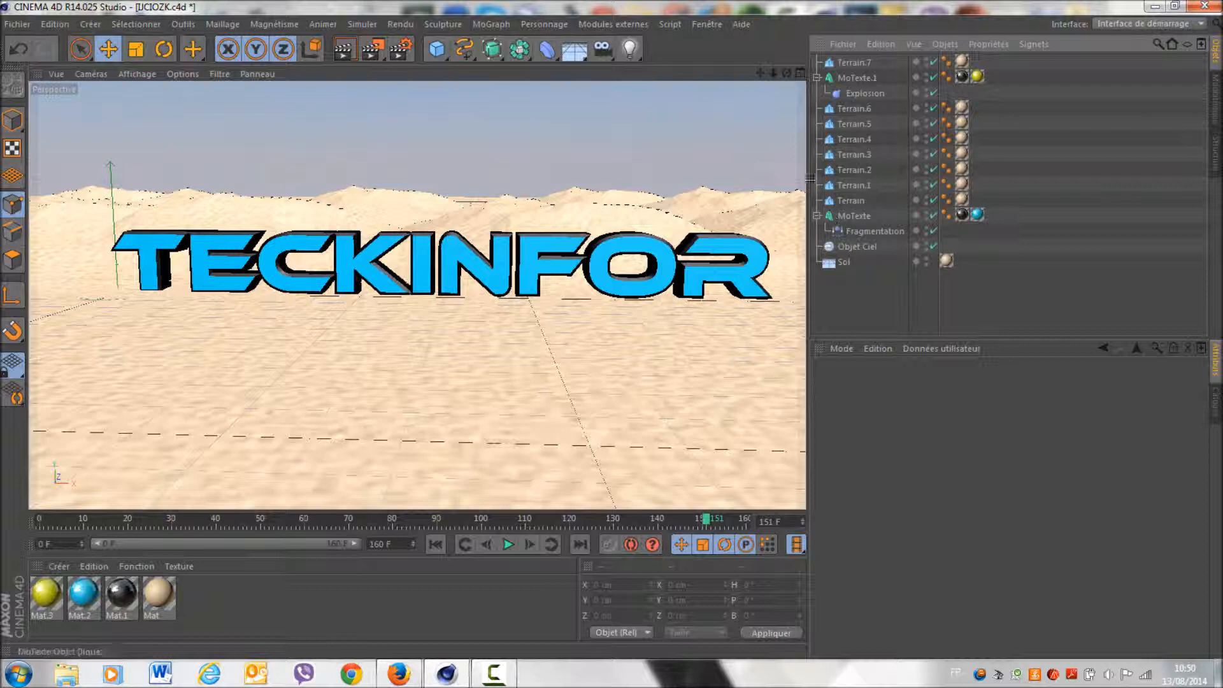
{"action": "left_click_drag", "start_coordinate": [786, 73], "coordinate": [789, 74]}
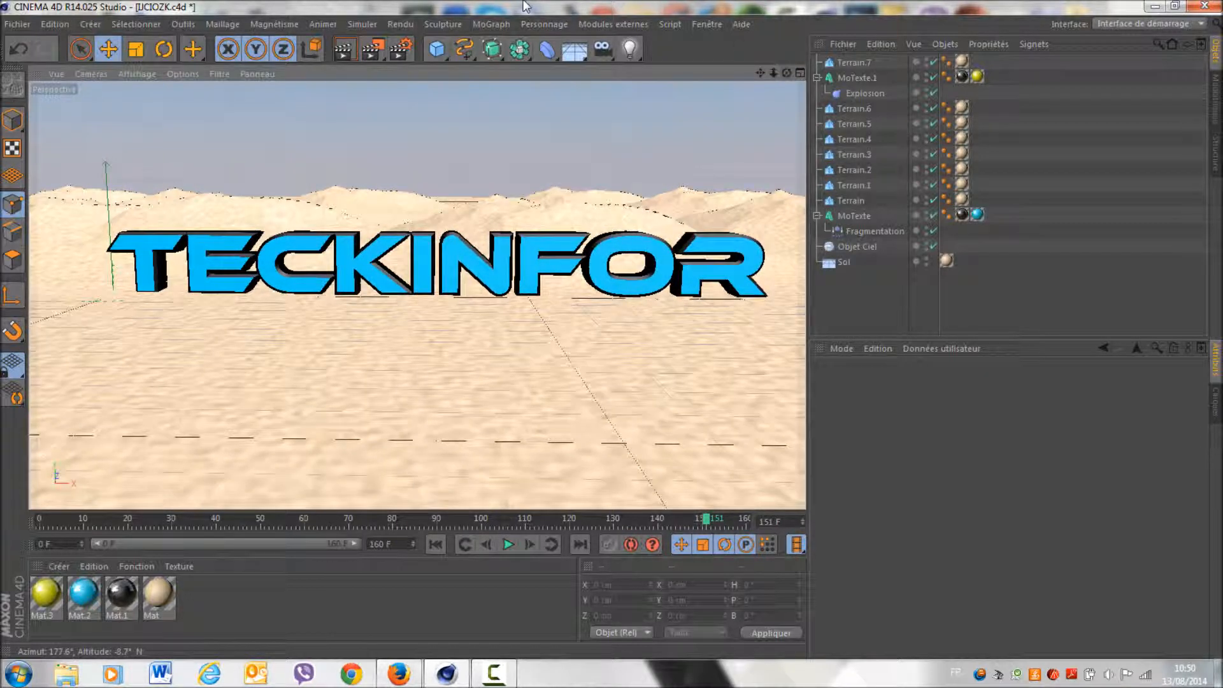
In the render settings, apply the HDV/HDTV 720 29.97 output preset and set the frame range to Toutes les images.
{"action": "left_click", "coordinate": [396, 48]}
{"action": "left_click", "coordinate": [157, 64]}
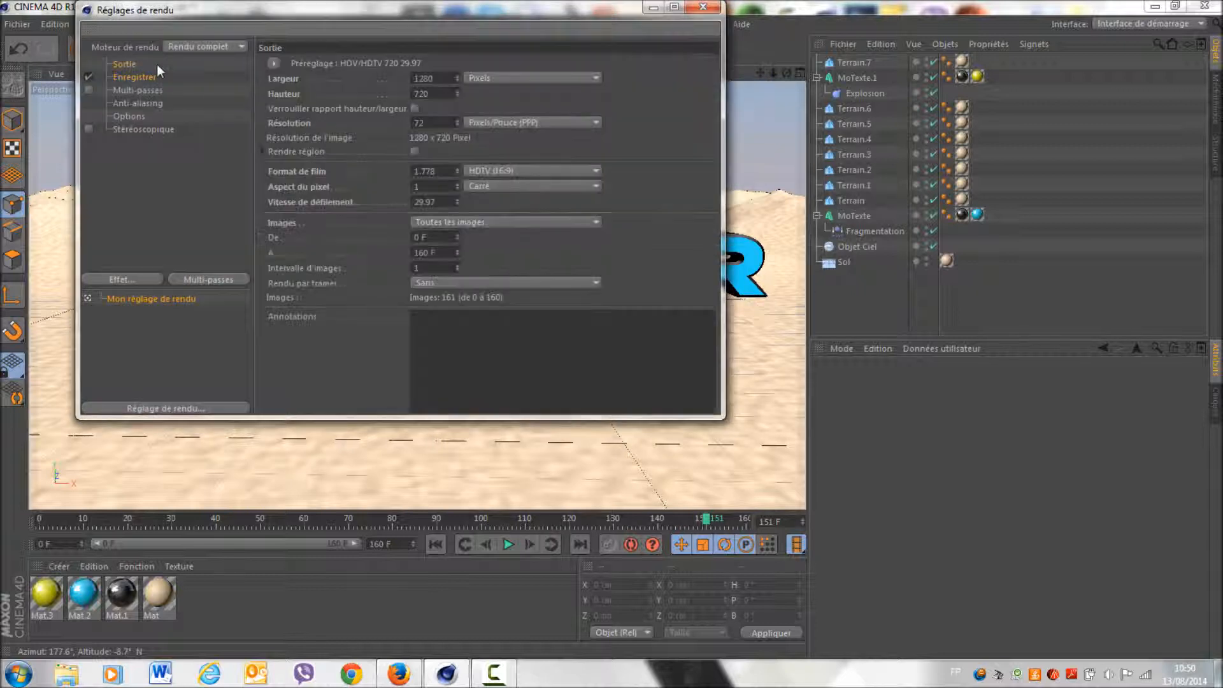
{"action": "left_click", "coordinate": [274, 64]}
{"action": "mouse_move", "coordinate": [312, 114]}
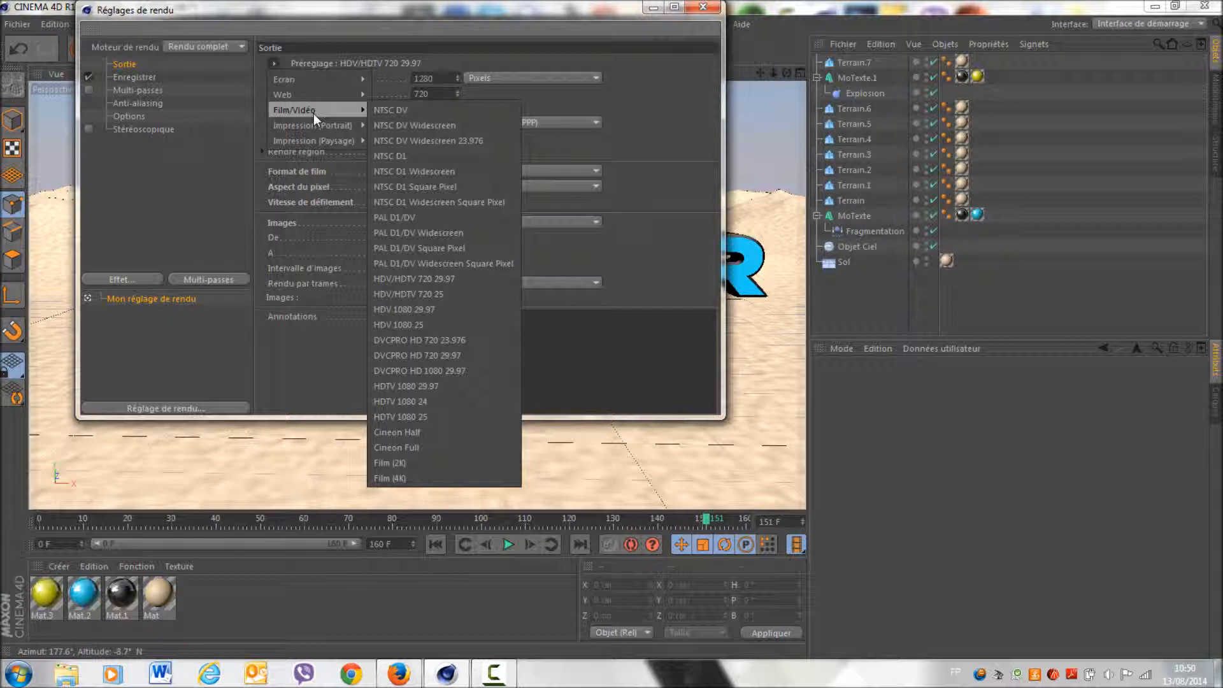
{"action": "left_click", "coordinate": [474, 278]}
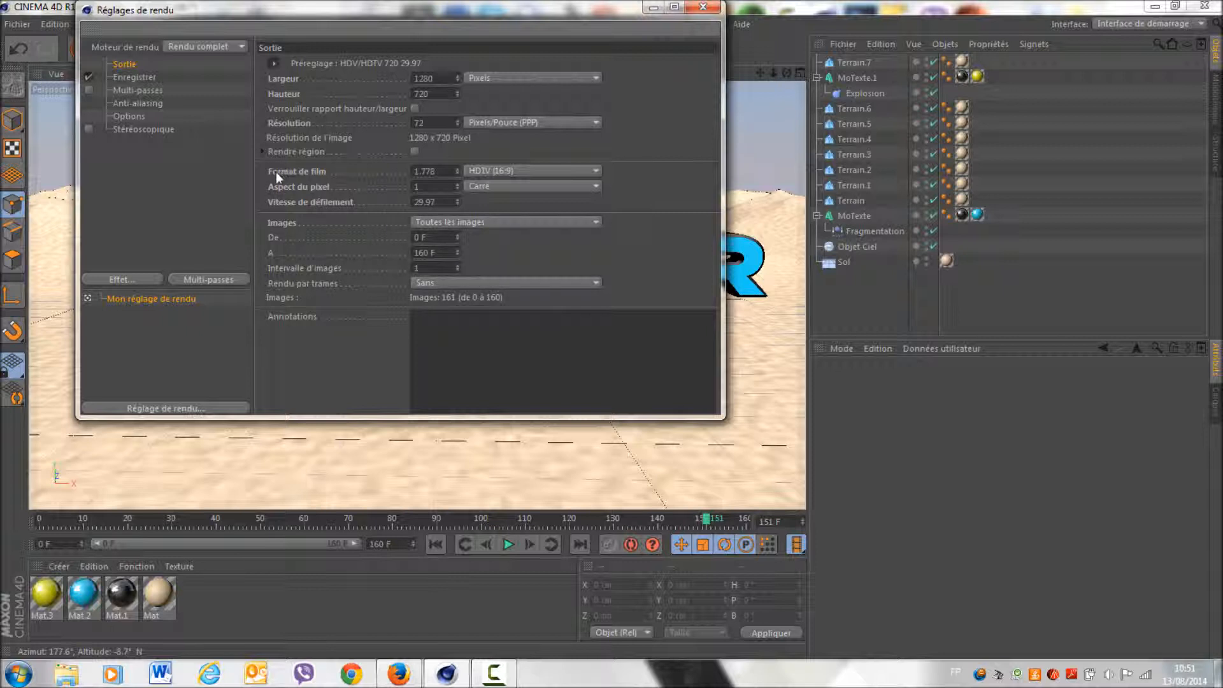
{"action": "left_click", "coordinate": [437, 222]}
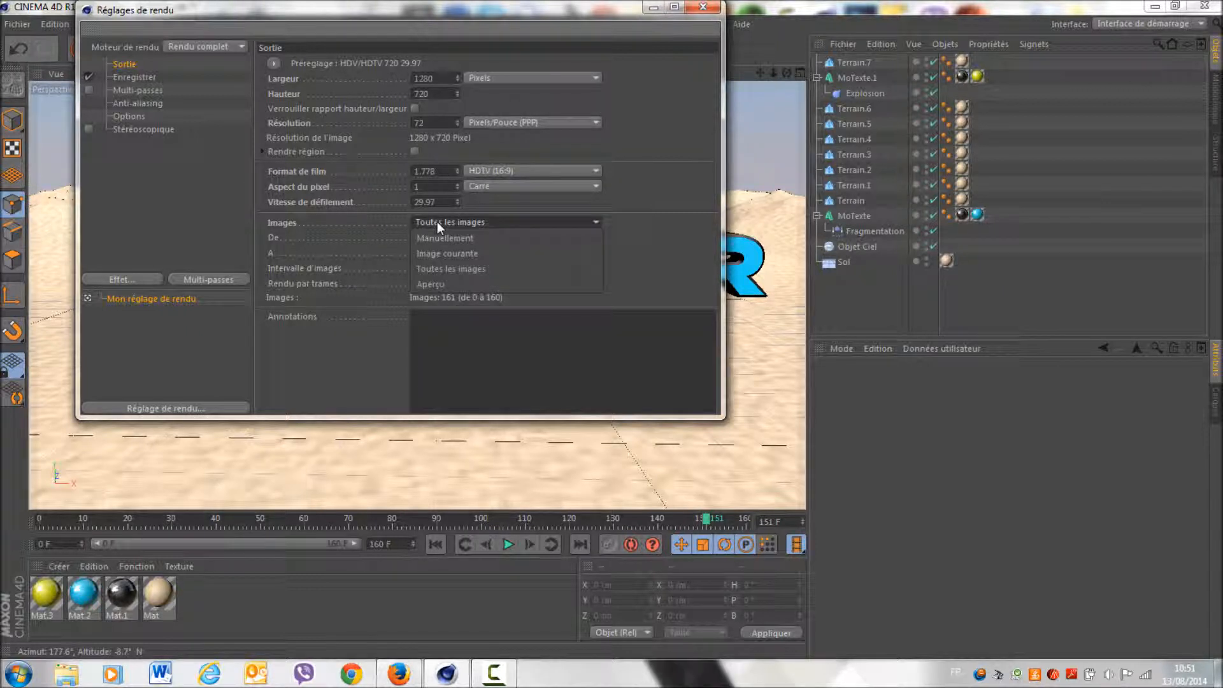
{"action": "left_click", "coordinate": [469, 269]}
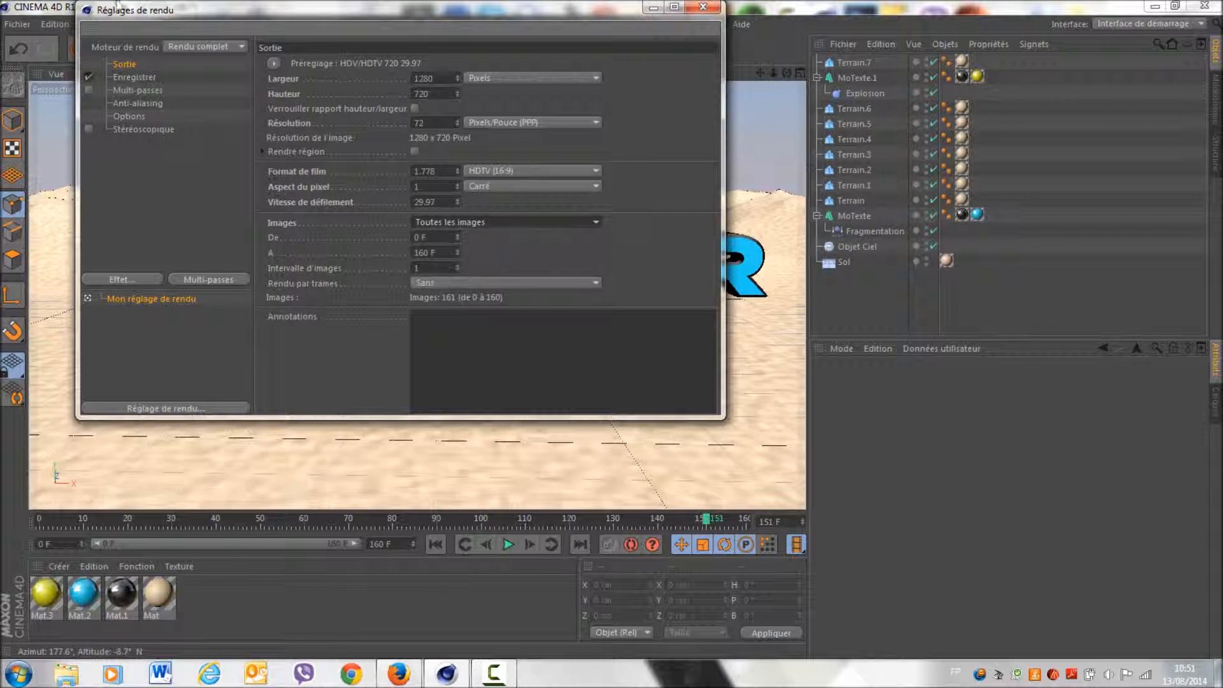
Choose Film AVI as the save format for the render.
{"action": "left_click", "coordinate": [140, 79]}
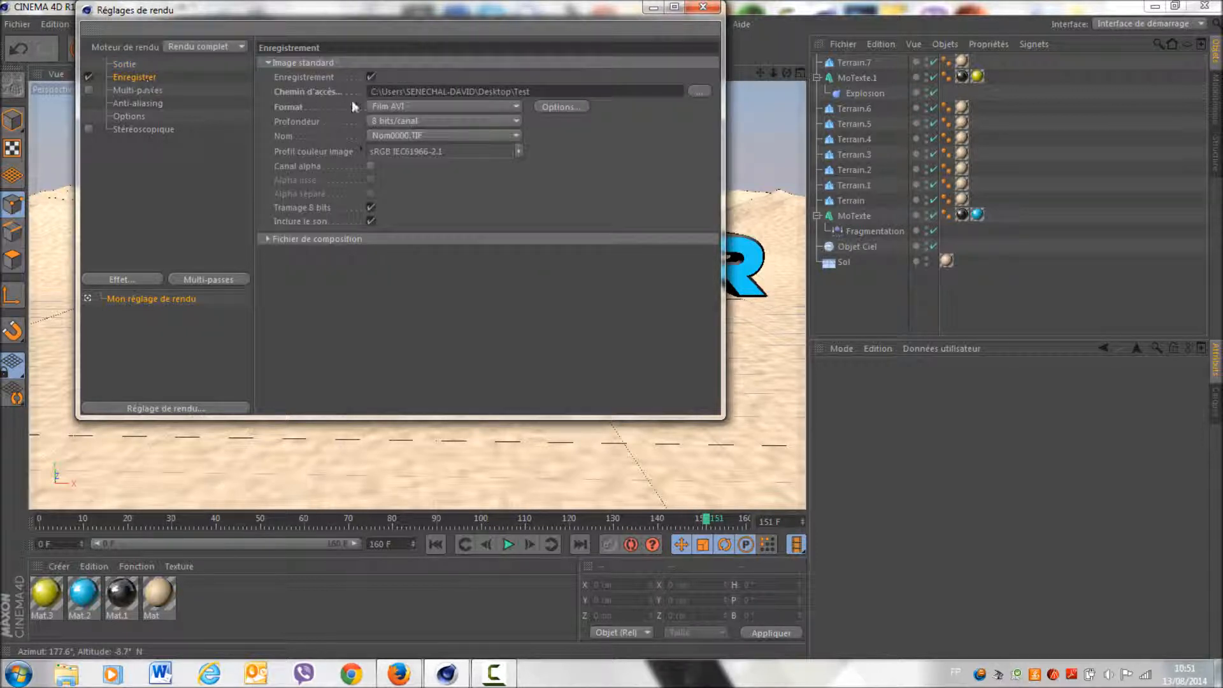
{"action": "left_click", "coordinate": [387, 107]}
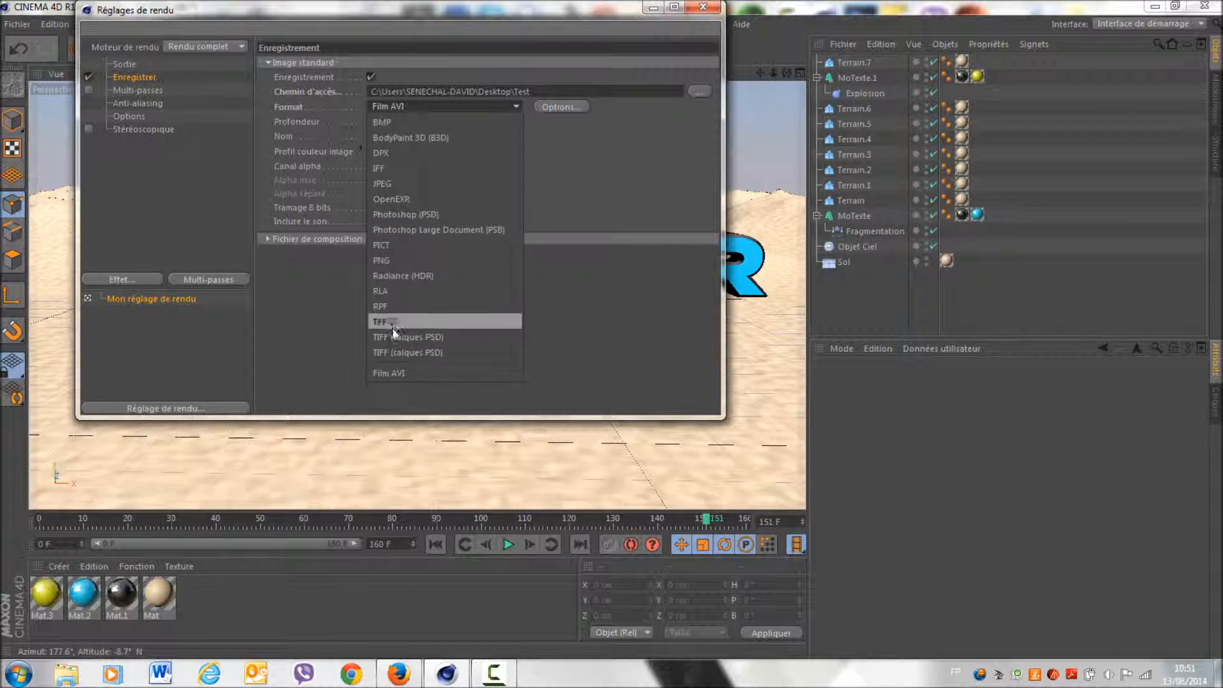
{"action": "left_click", "coordinate": [403, 375]}
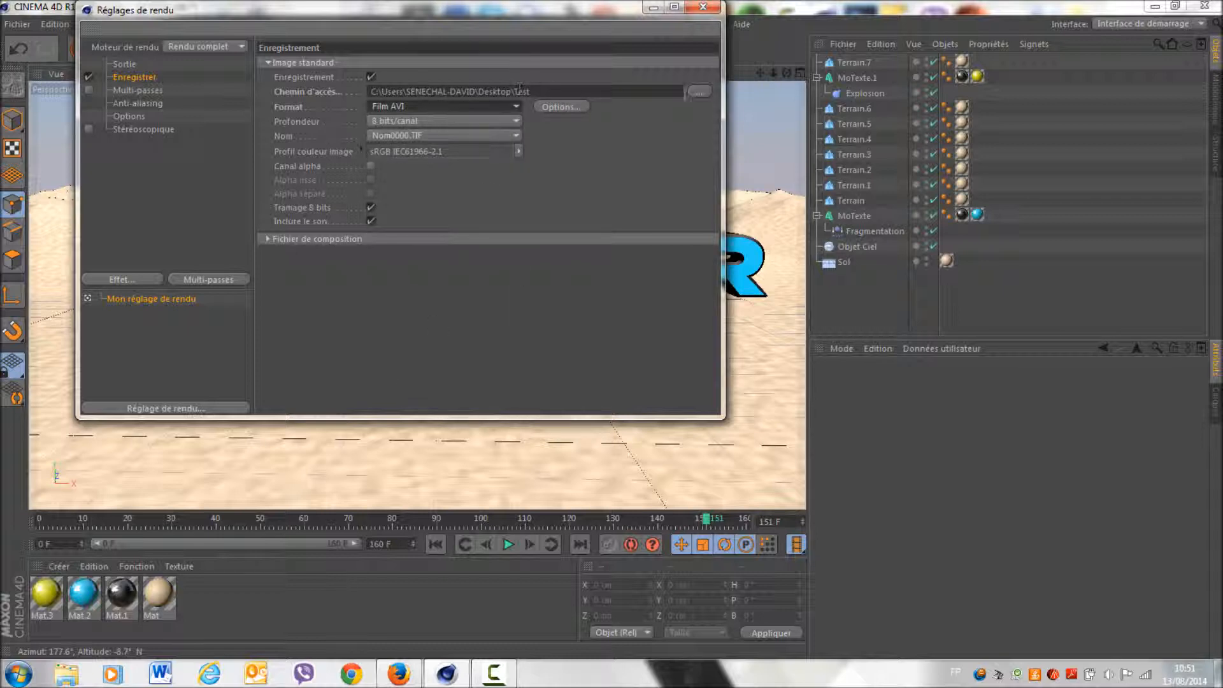
Set the render's save location to the desktop with the file name "Tuto".
{"action": "left_click", "coordinate": [699, 91]}
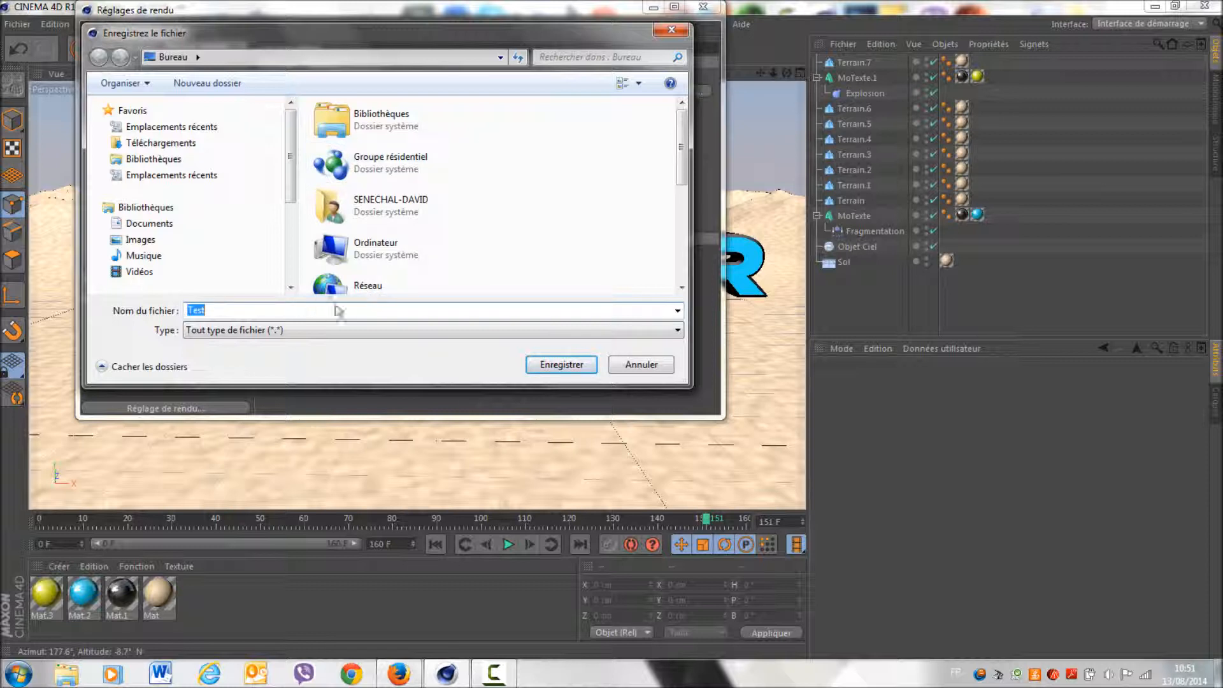
{"action": "mouse_move", "coordinate": [681, 165]}
{"action": "left_mouse_down"}
{"action": "mouse_move", "coordinate": [689, 257]}
{"action": "mouse_move", "coordinate": [701, 178]}
{"action": "mouse_move", "coordinate": [692, 145]}
{"action": "left_mouse_up"}
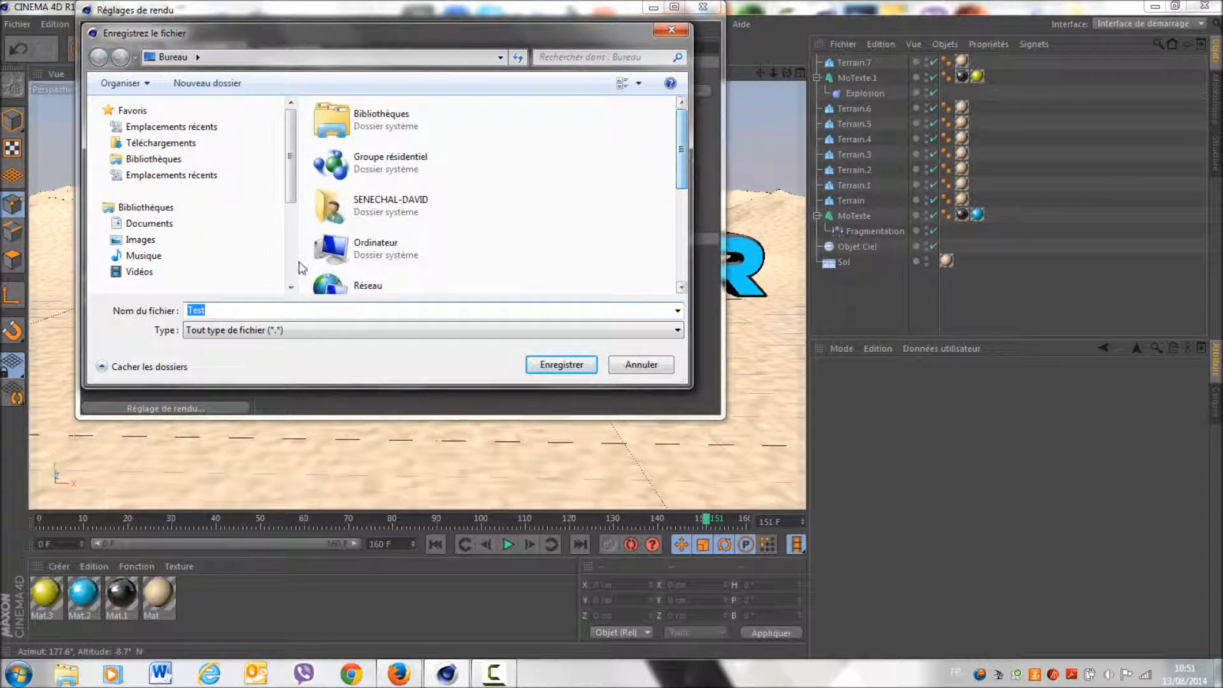
{"action": "left_click", "coordinate": [227, 312]}
{"action": "key", "text": "BackSpace"}
{"action": "key", "text": "BackSpace"}
{"action": "key", "text": "BackSpace"}
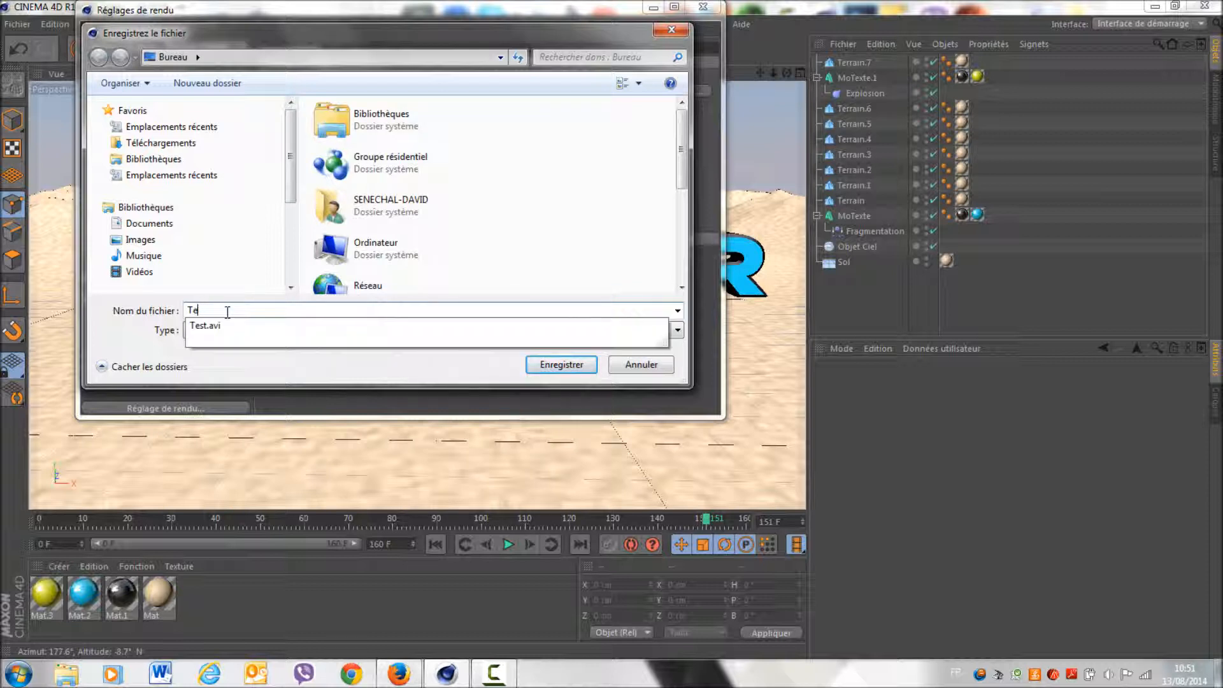
{"action": "type", "text": "Tyutot"}
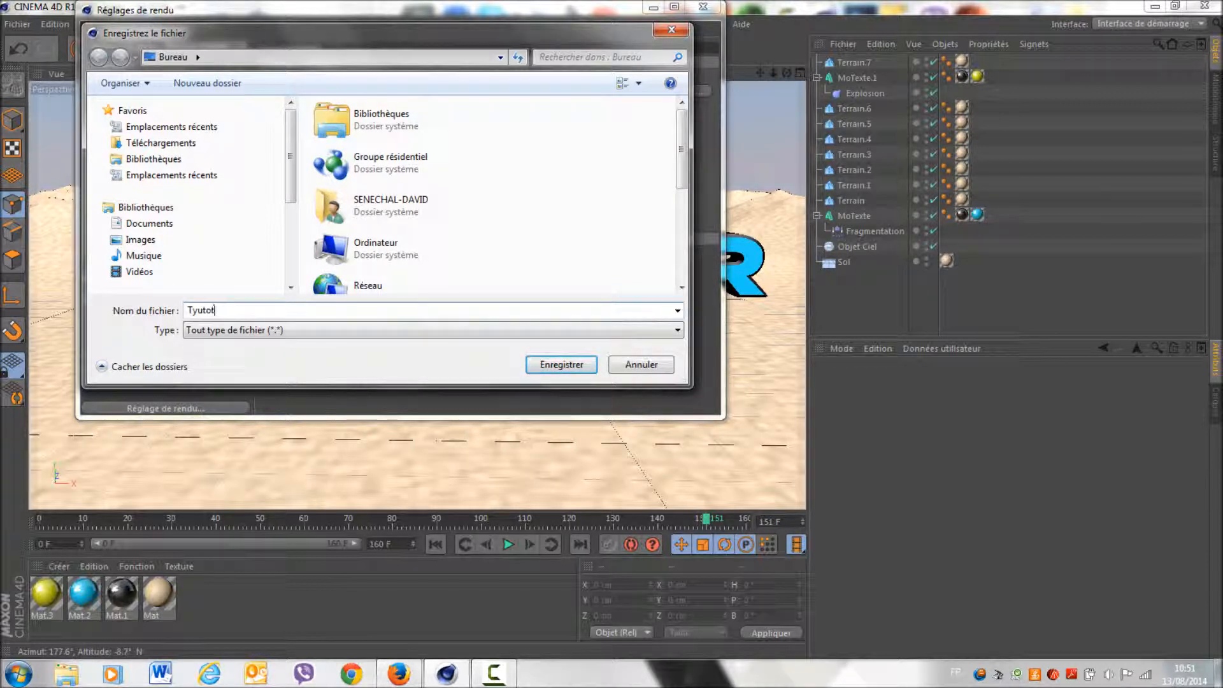
{"action": "key", "text": "BackSpace"}
{"action": "key", "text": "BackSpace"}
{"action": "type", "text": "u"}
{"action": "left_click", "coordinate": [547, 368]}
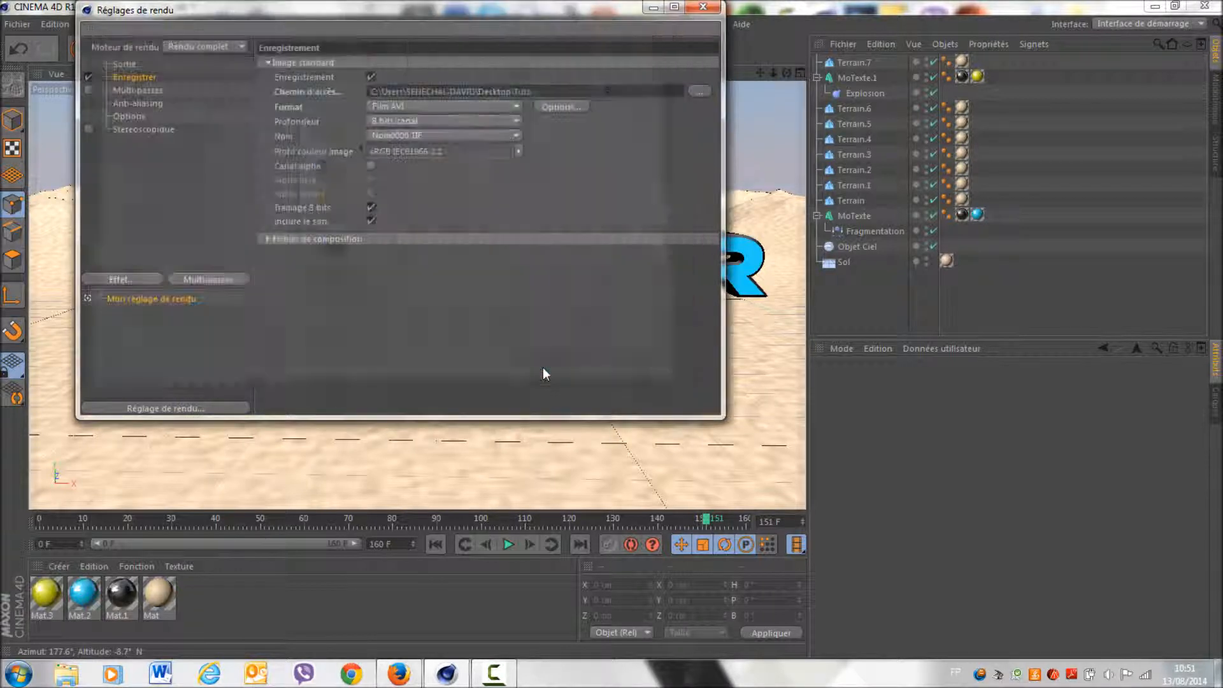
Set the render's anti-aliasing to Au mieux with a maximum level of 2x2, and check the Options and Stéréoscopique settings.
{"action": "left_click", "coordinate": [162, 93]}
{"action": "left_click", "coordinate": [158, 104]}
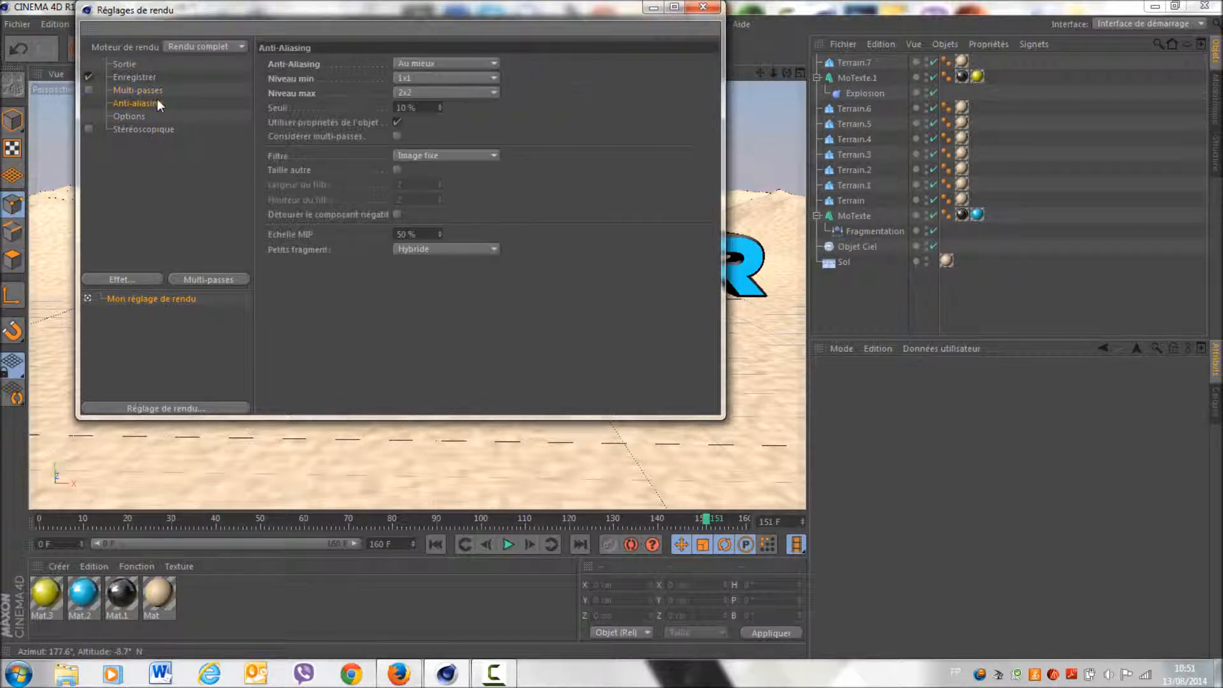
{"action": "left_click", "coordinate": [157, 93]}
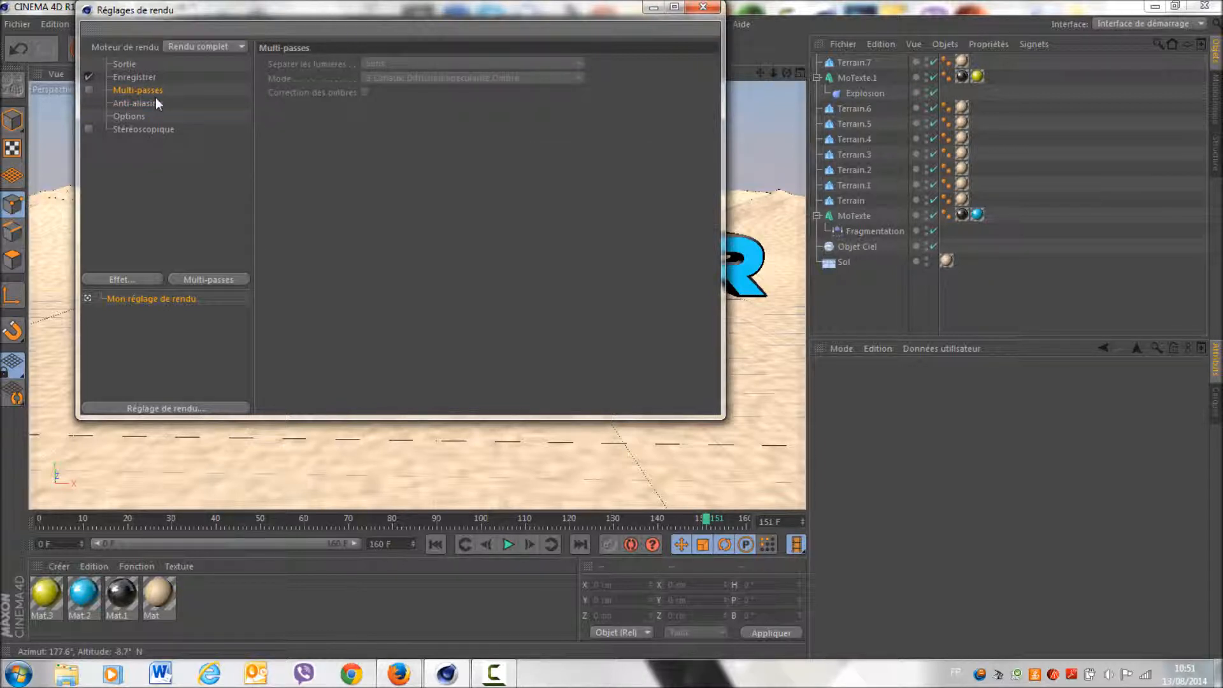
{"action": "left_click", "coordinate": [156, 103]}
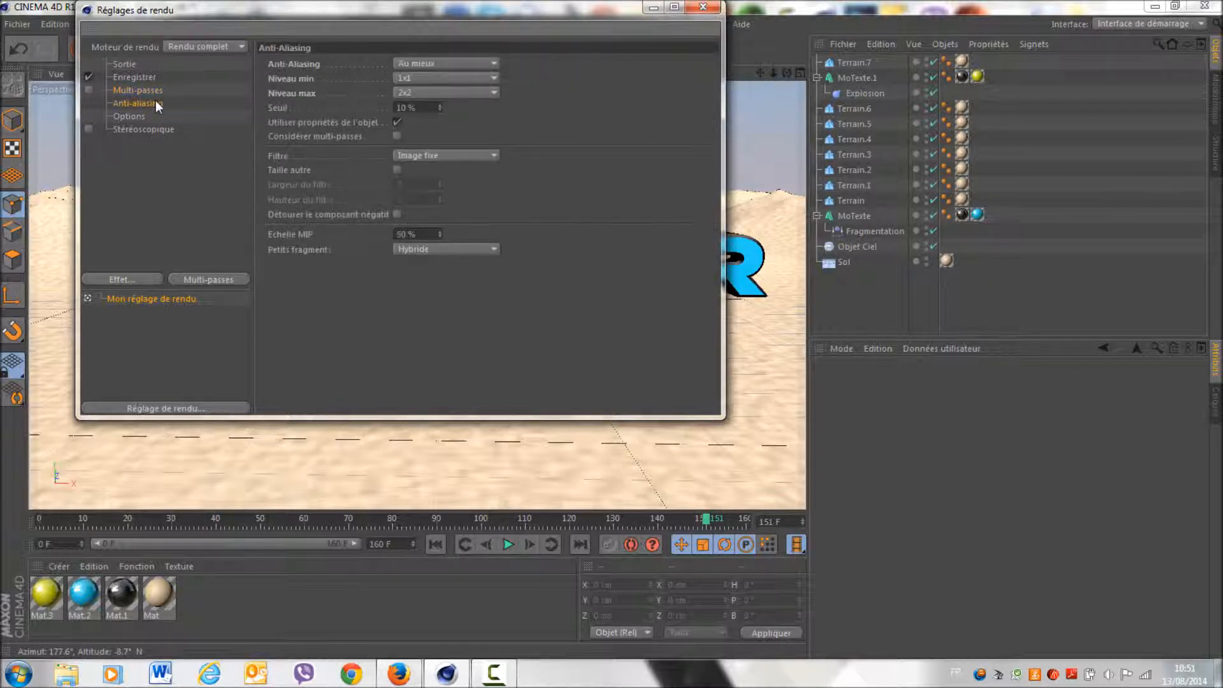
{"action": "left_click", "coordinate": [477, 64]}
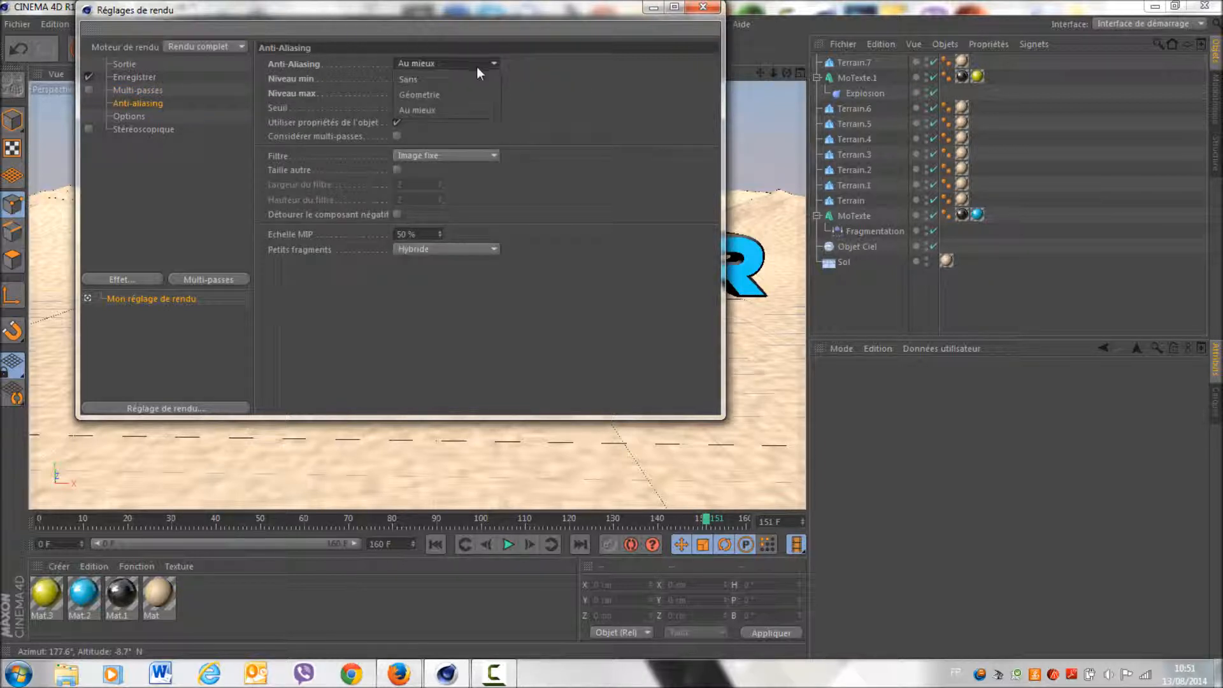
{"action": "left_click", "coordinate": [469, 107]}
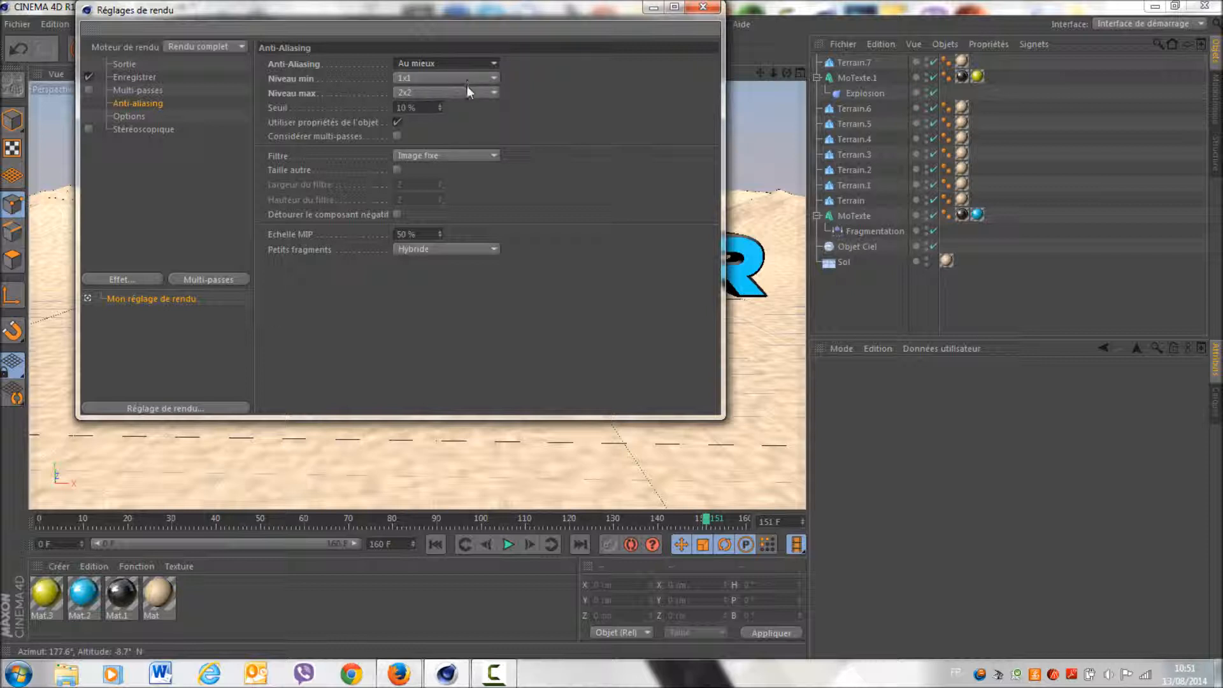
{"action": "left_click", "coordinate": [468, 95]}
{"action": "left_click", "coordinate": [468, 96]}
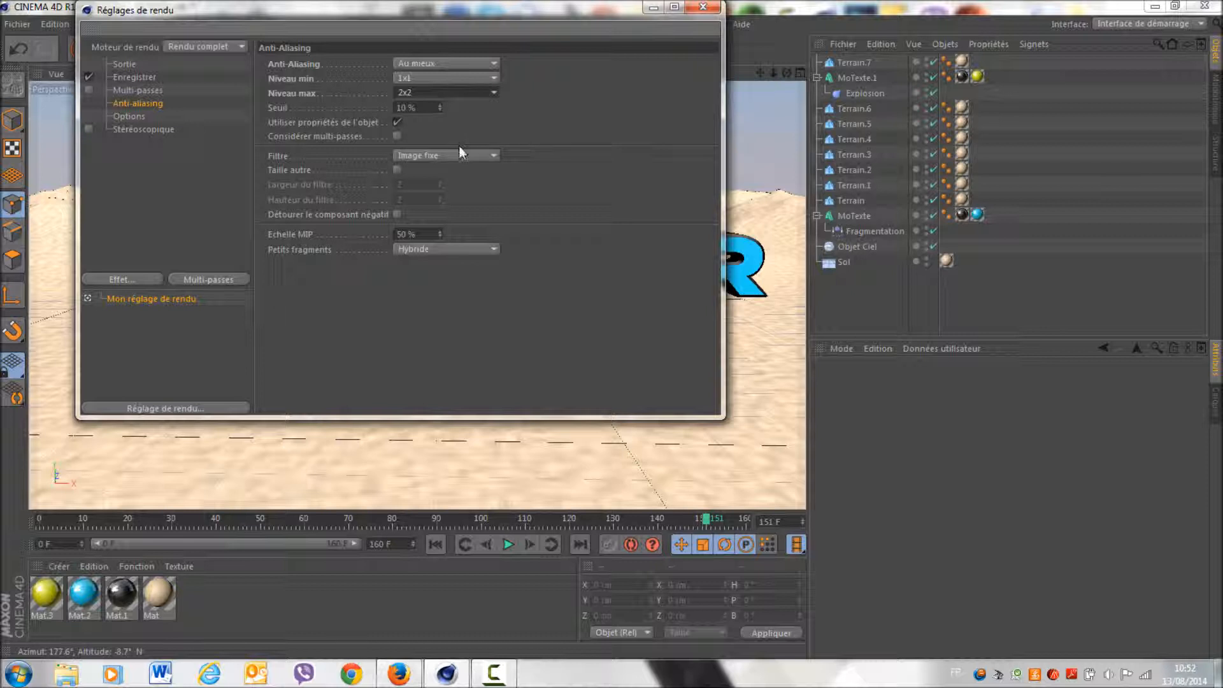
{"action": "left_click", "coordinate": [118, 117]}
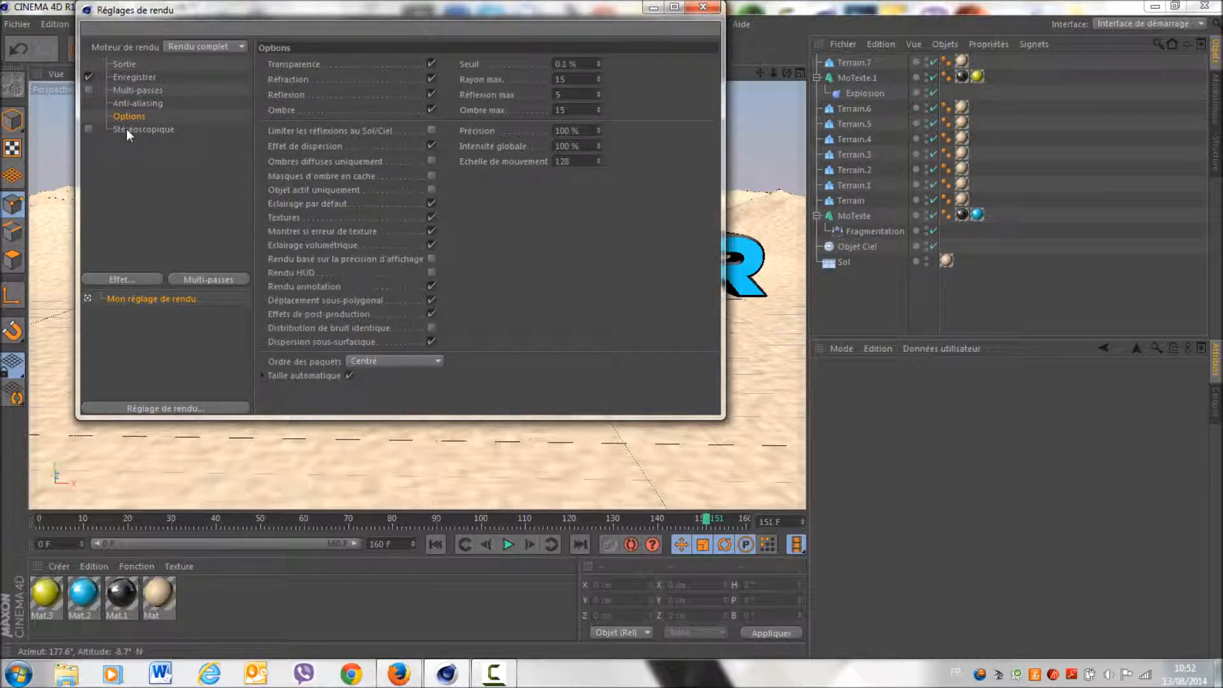
{"action": "left_click", "coordinate": [126, 128]}
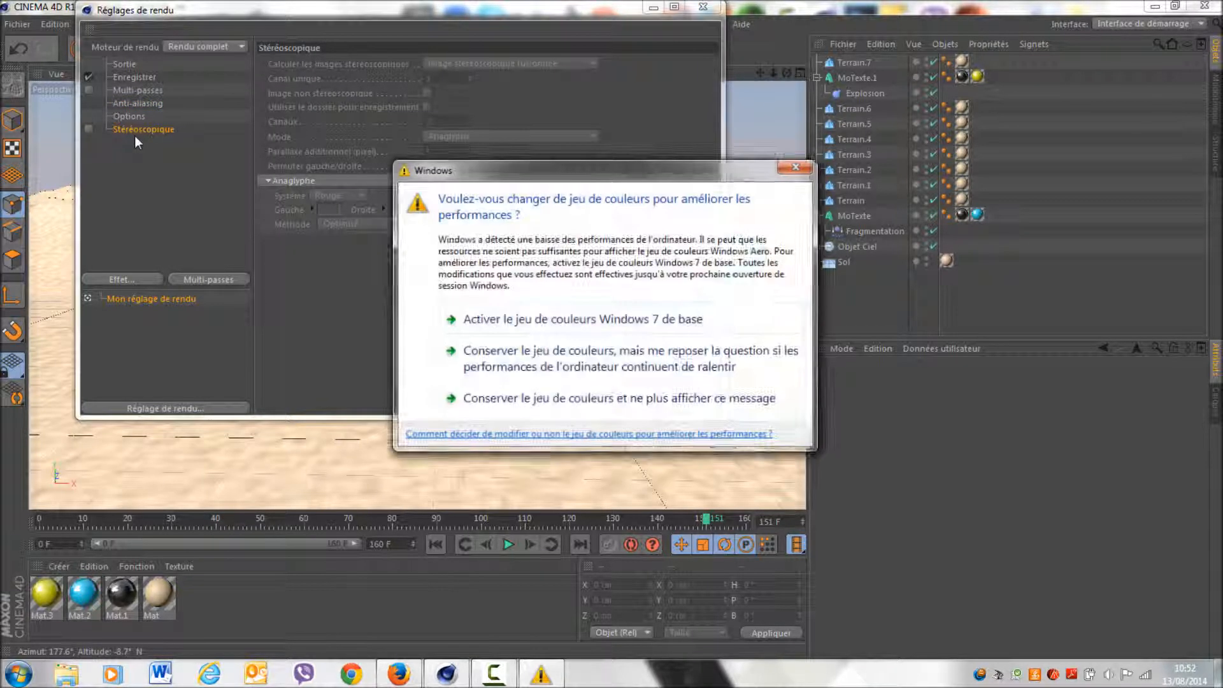
{"action": "left_click", "coordinate": [790, 171]}
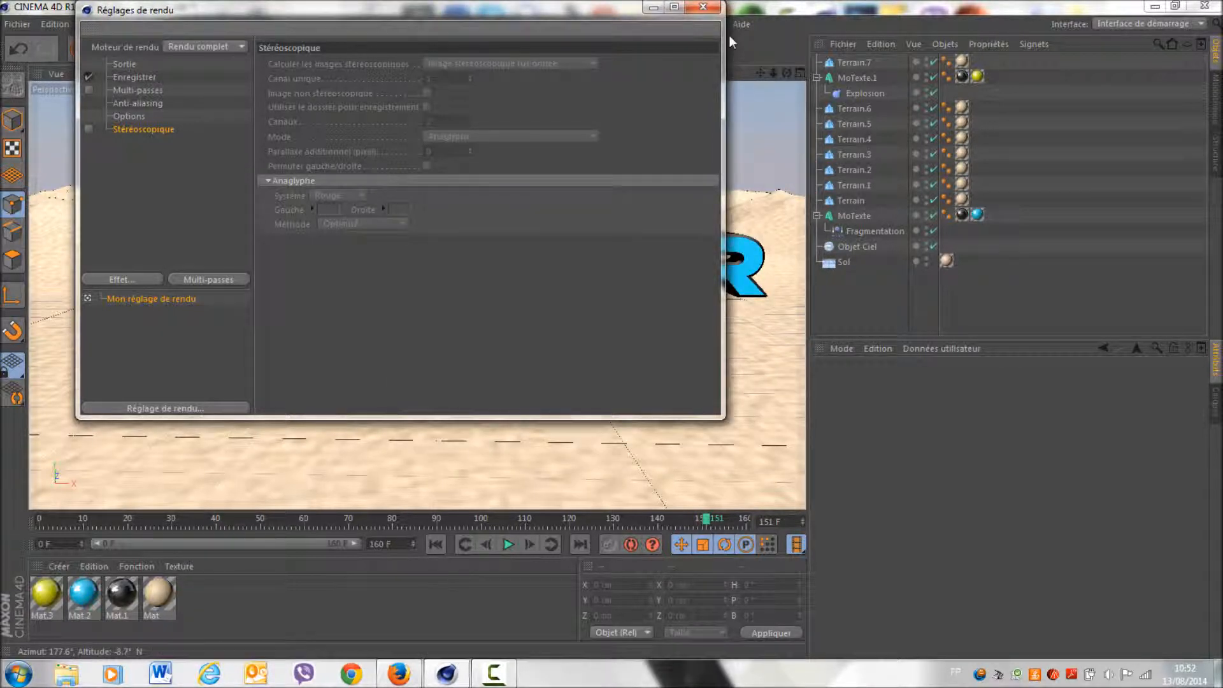
Close the render settings and render a preview of the perspective view.
{"action": "left_click", "coordinate": [703, 6]}
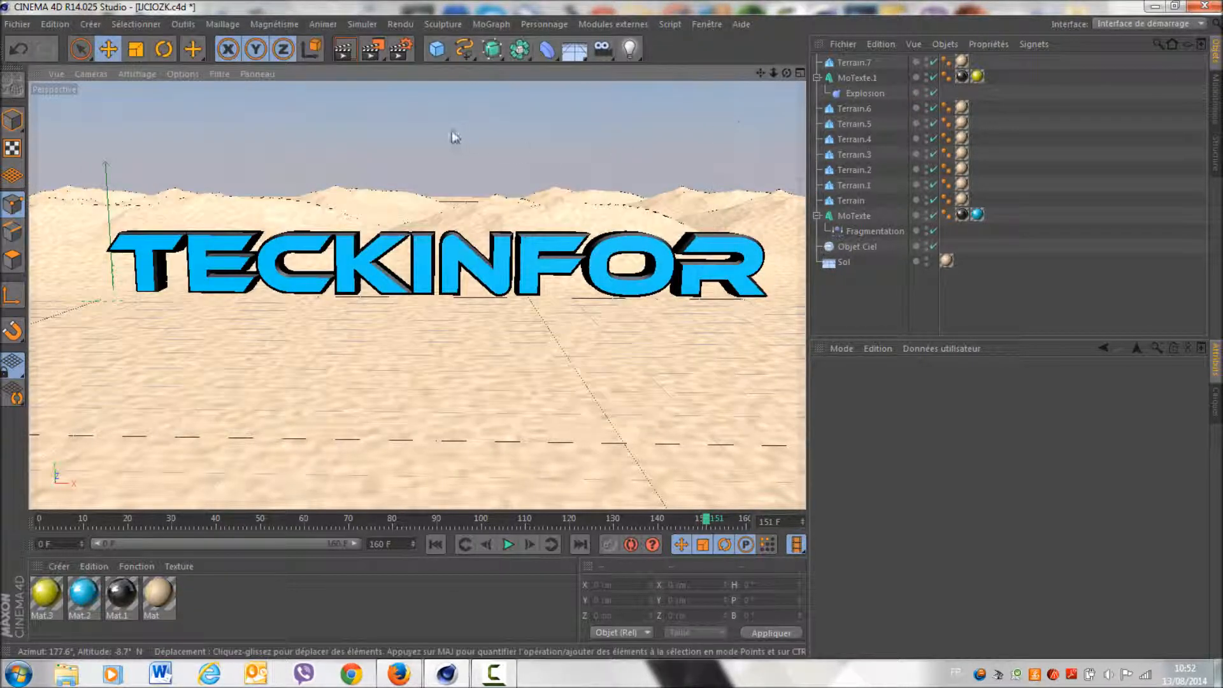
{"action": "left_click", "coordinate": [353, 46]}
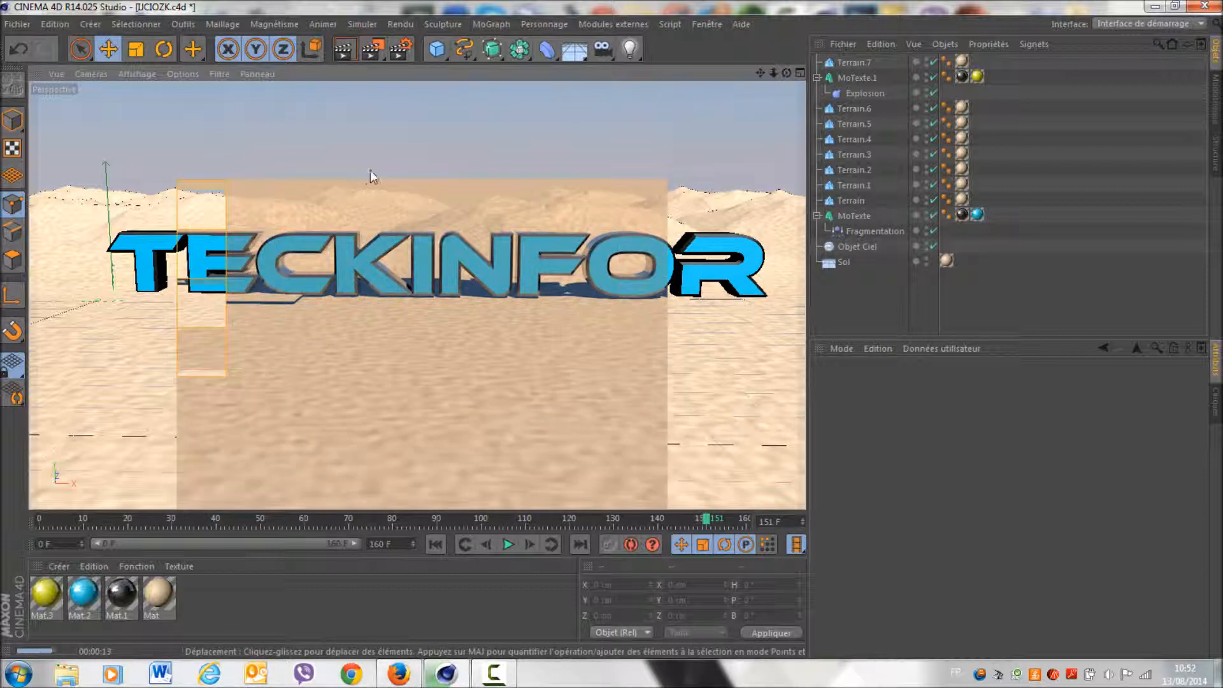
{"action": "left_click", "coordinate": [399, 376]}
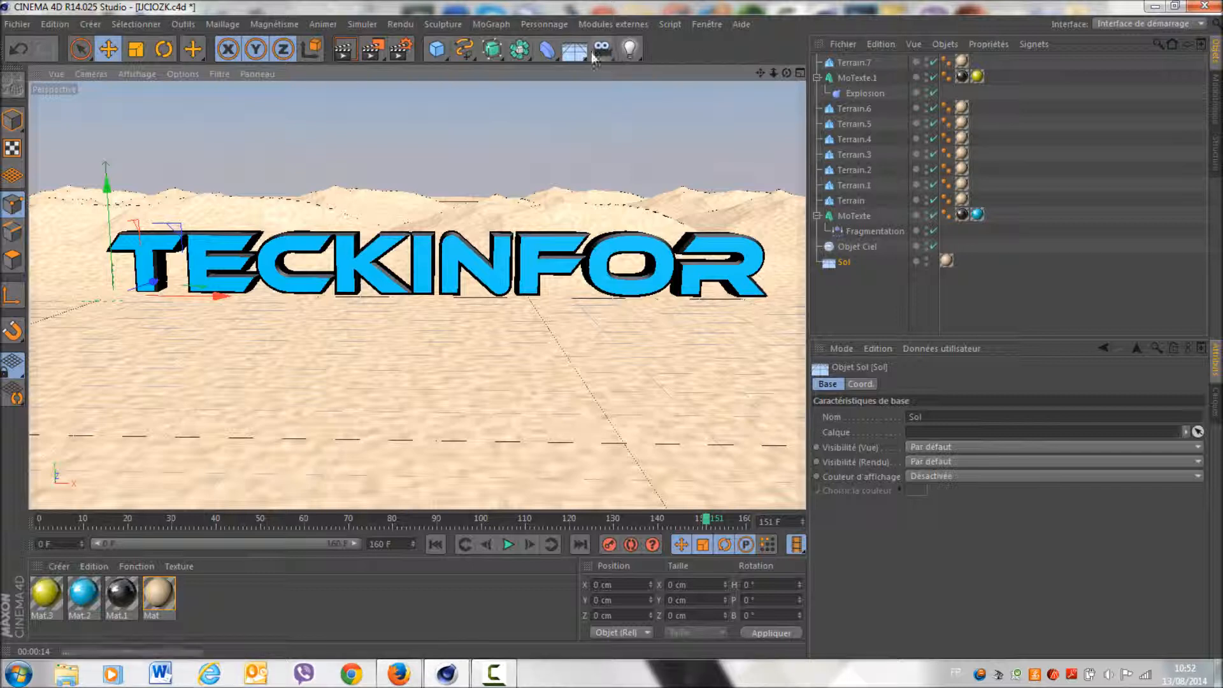
Add an Omni light, raise it above the ground and position it in front of the TeckInfor text.
{"action": "left_click", "coordinate": [629, 50]}
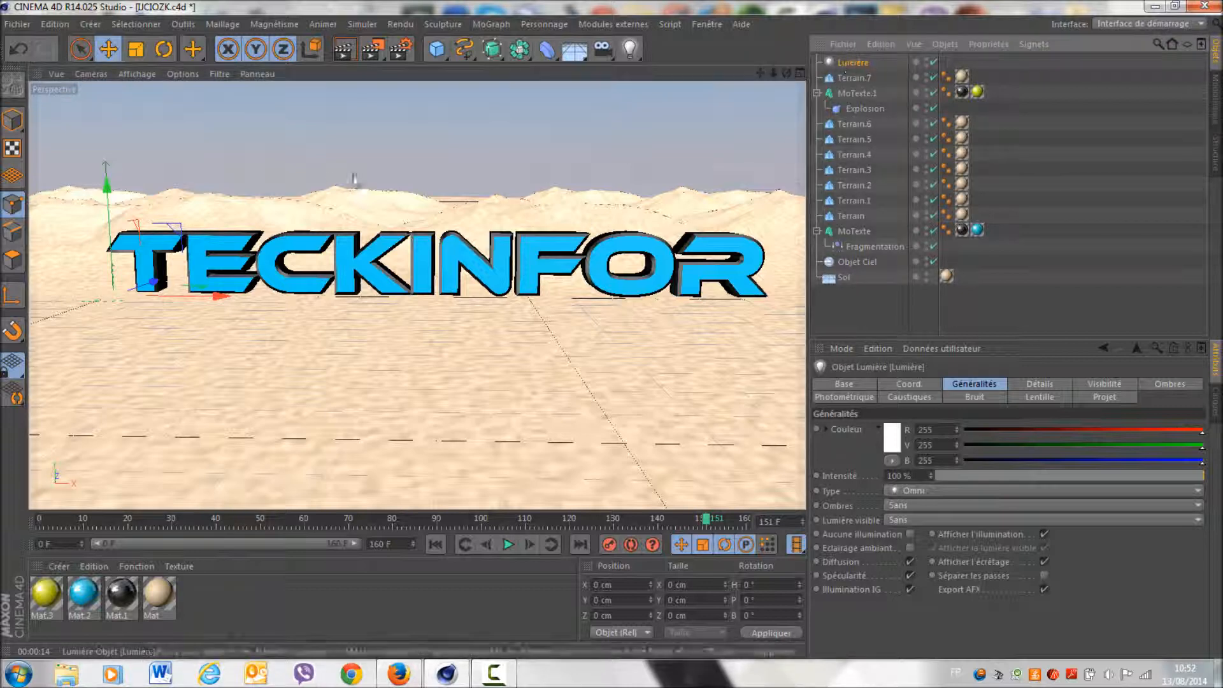
{"action": "left_click_drag", "start_coordinate": [115, 173], "coordinate": [110, 92]}
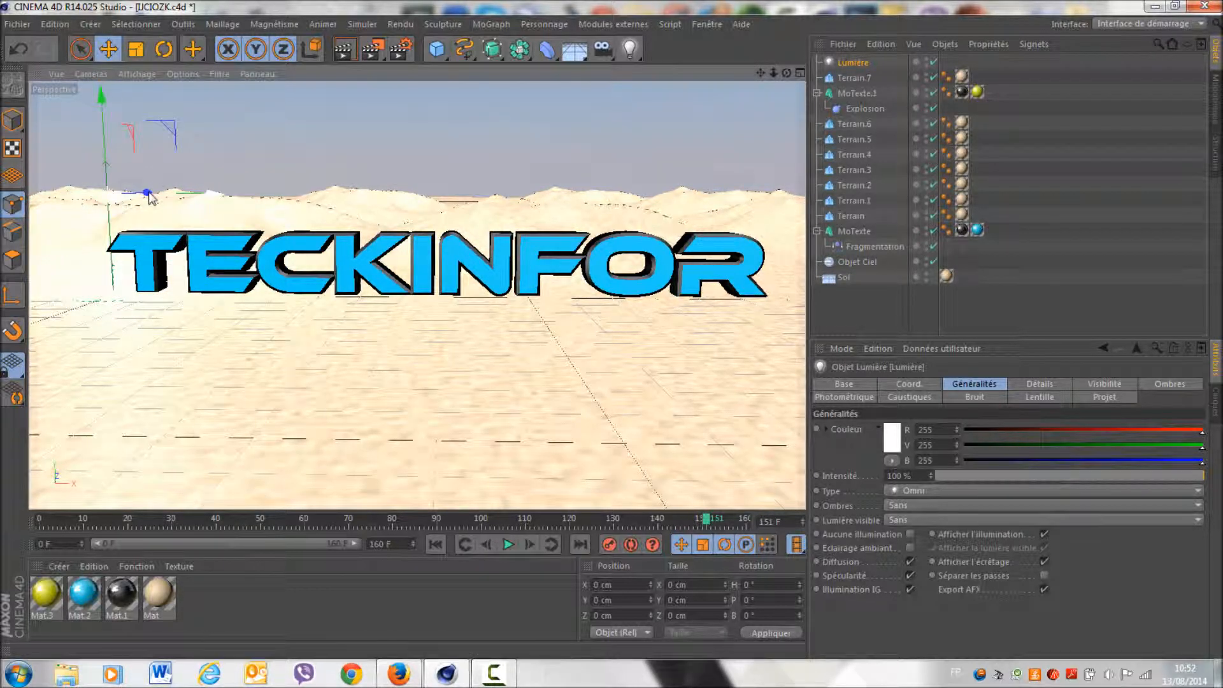
{"action": "left_click_drag", "start_coordinate": [151, 196], "coordinate": [149, 193]}
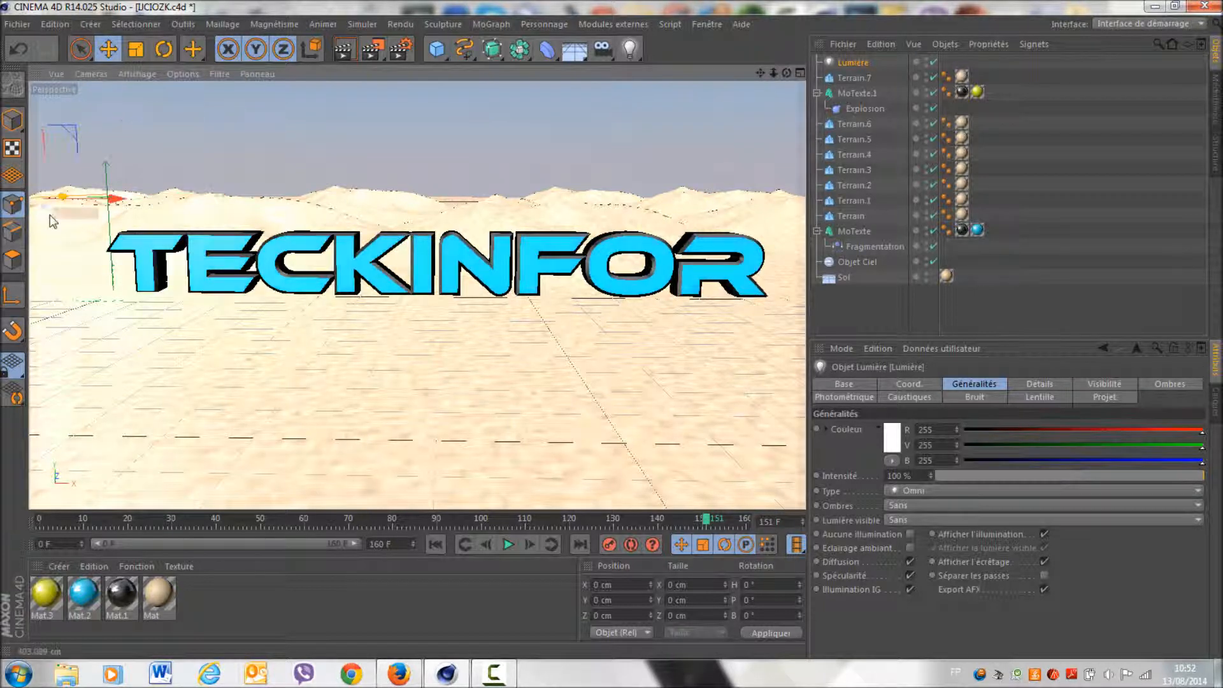
{"action": "left_click_drag", "start_coordinate": [70, 201], "coordinate": [341, 312]}
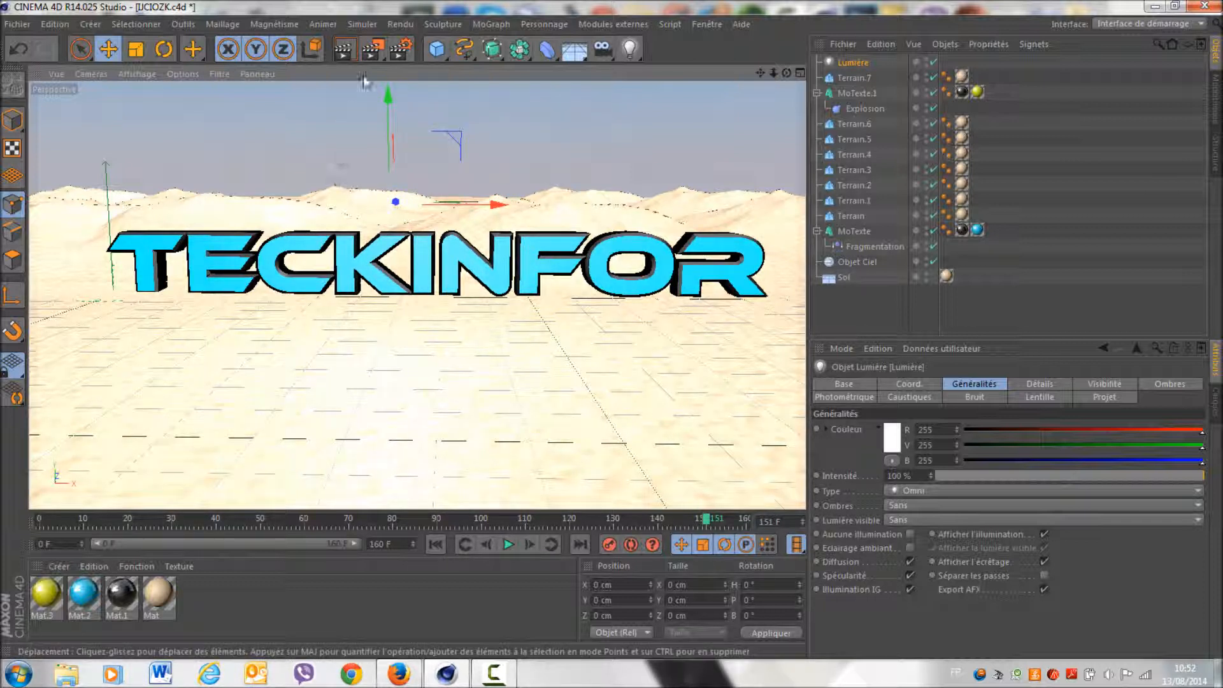
Render a preview of the perspective view with the Omni light, and delete the light from the scene.
{"action": "left_click", "coordinate": [349, 50]}
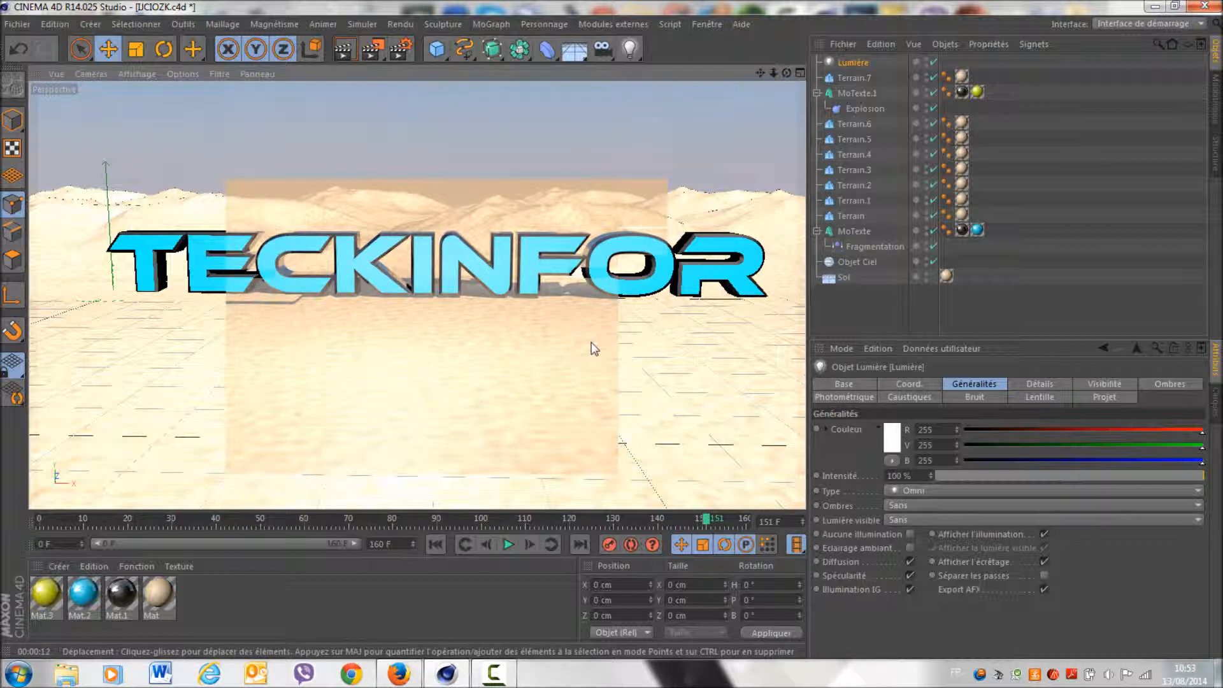
{"action": "left_click", "coordinate": [648, 375]}
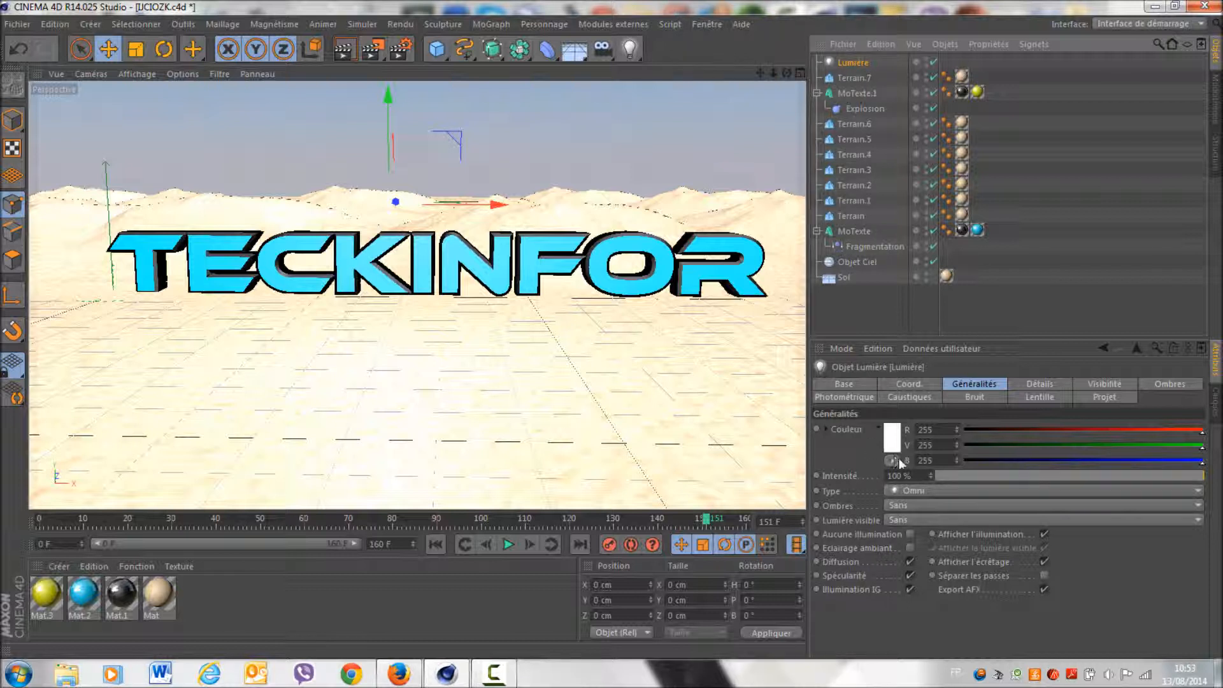
{"action": "left_click", "coordinate": [893, 382]}
{"action": "left_click", "coordinate": [861, 384]}
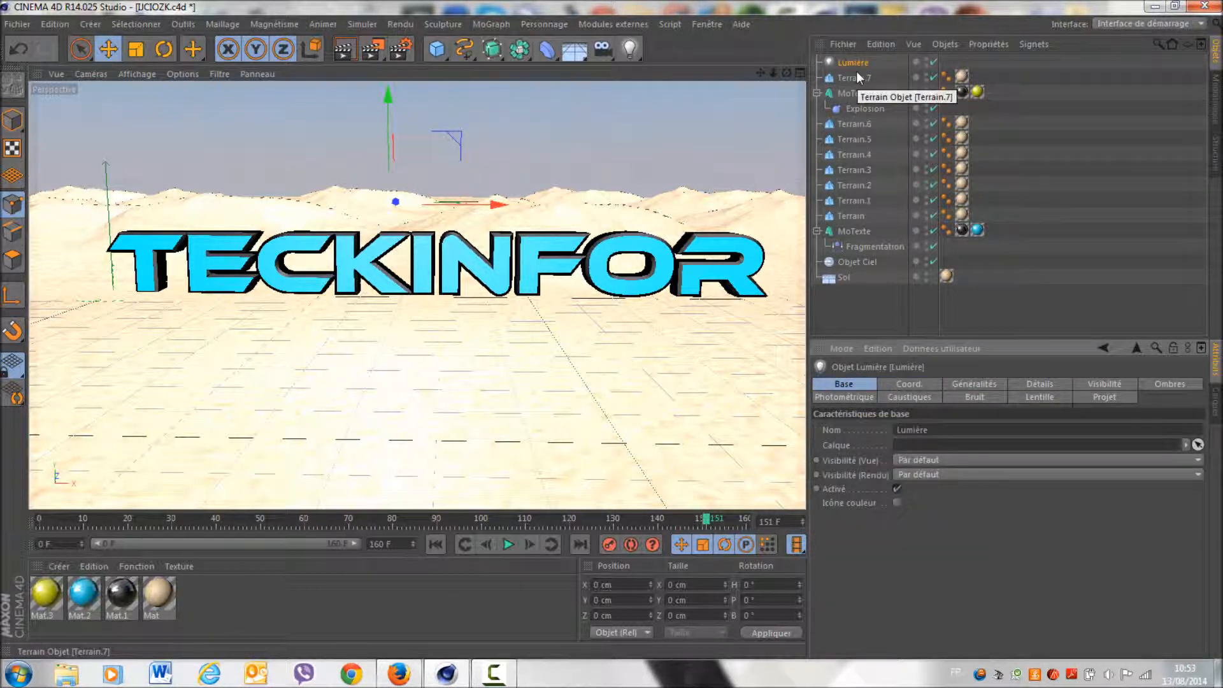
{"action": "key", "text": "Delete"}
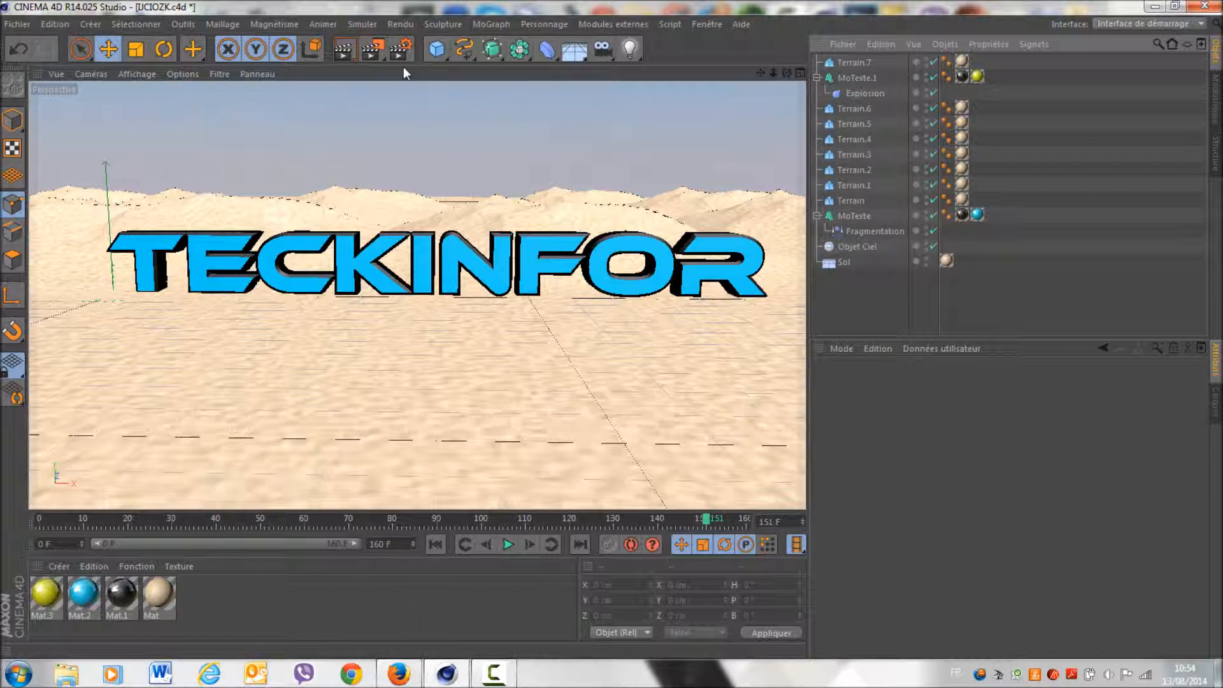
Start rendering the full Tuto animation in the Visualiseur and display the render window maximized.
{"action": "left_click", "coordinate": [374, 53]}
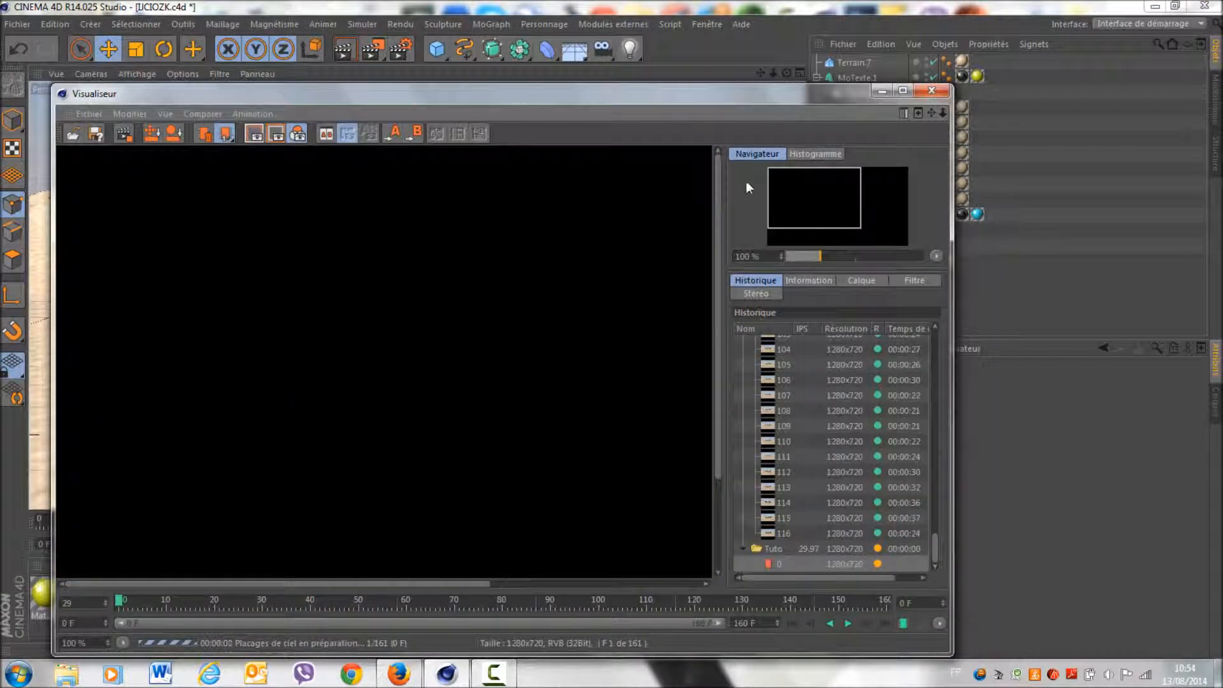
{"action": "left_click", "coordinate": [901, 93]}
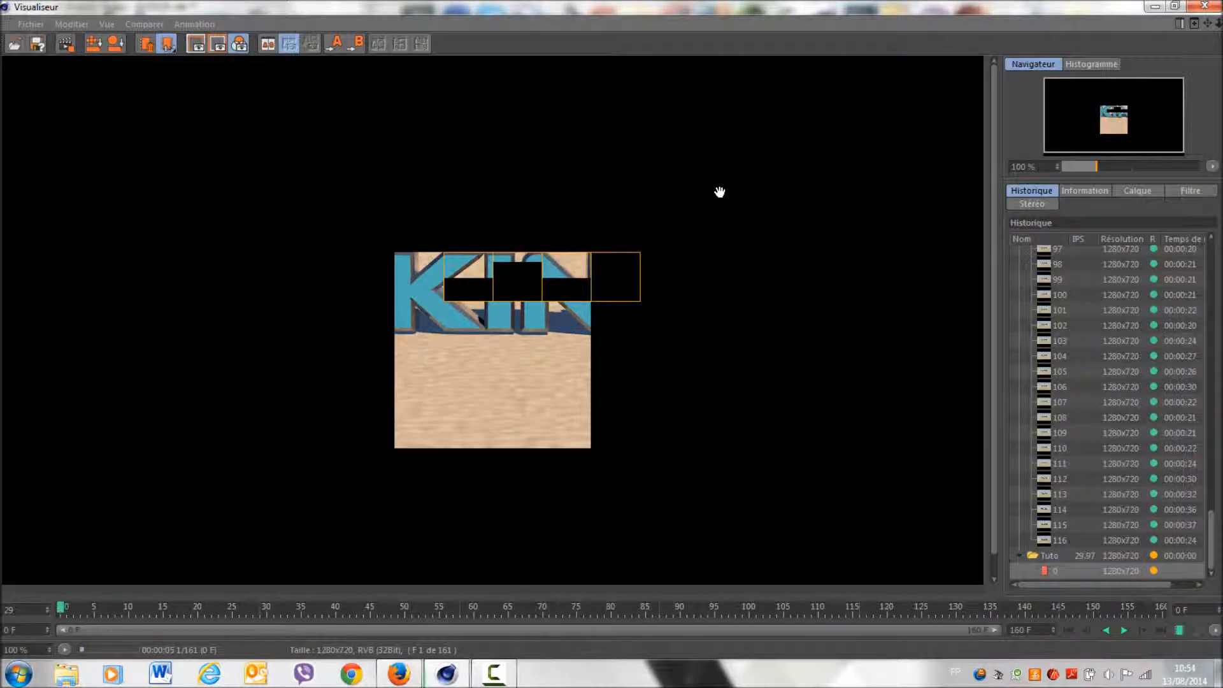
{"action": "left_click", "coordinate": [1153, 8]}
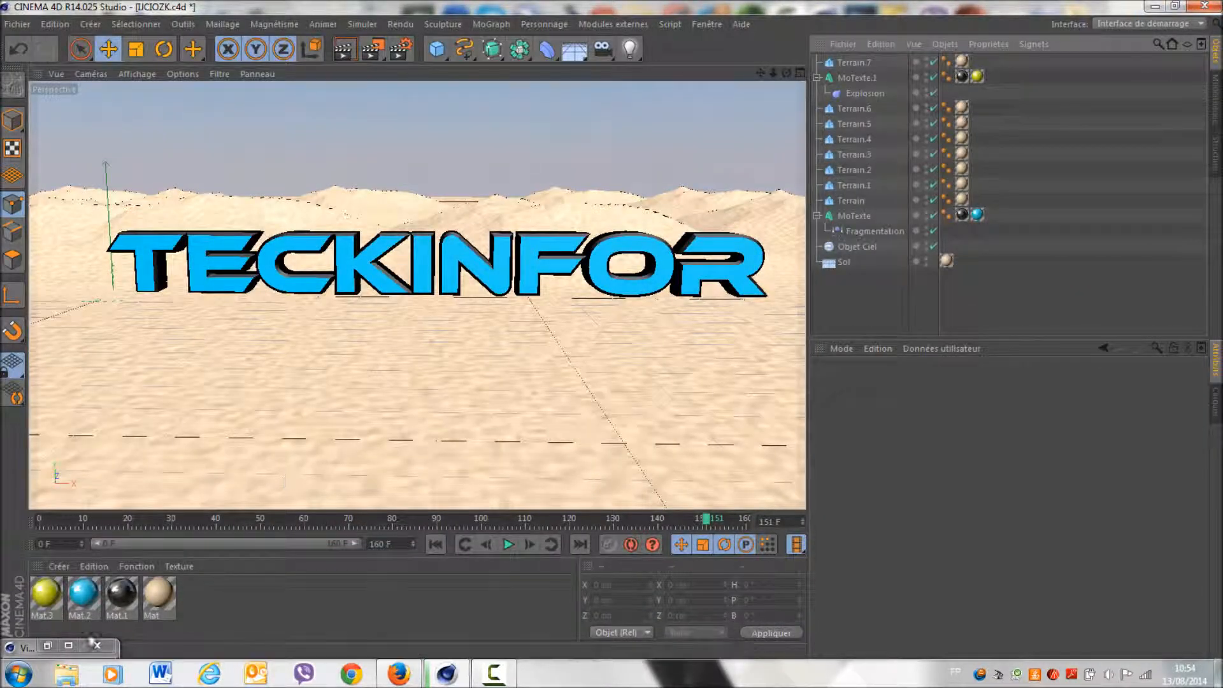
{"action": "right_click", "coordinate": [82, 645]}
{"action": "left_click", "coordinate": [76, 648]}
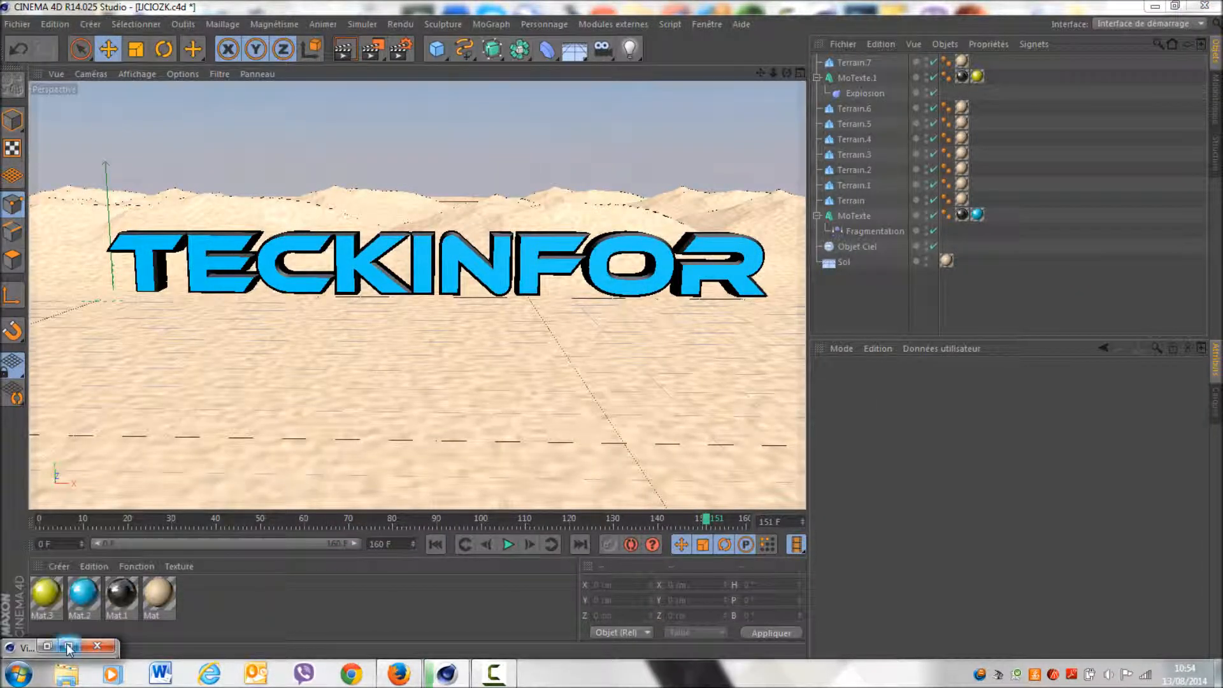
{"action": "left_click", "coordinate": [66, 645]}
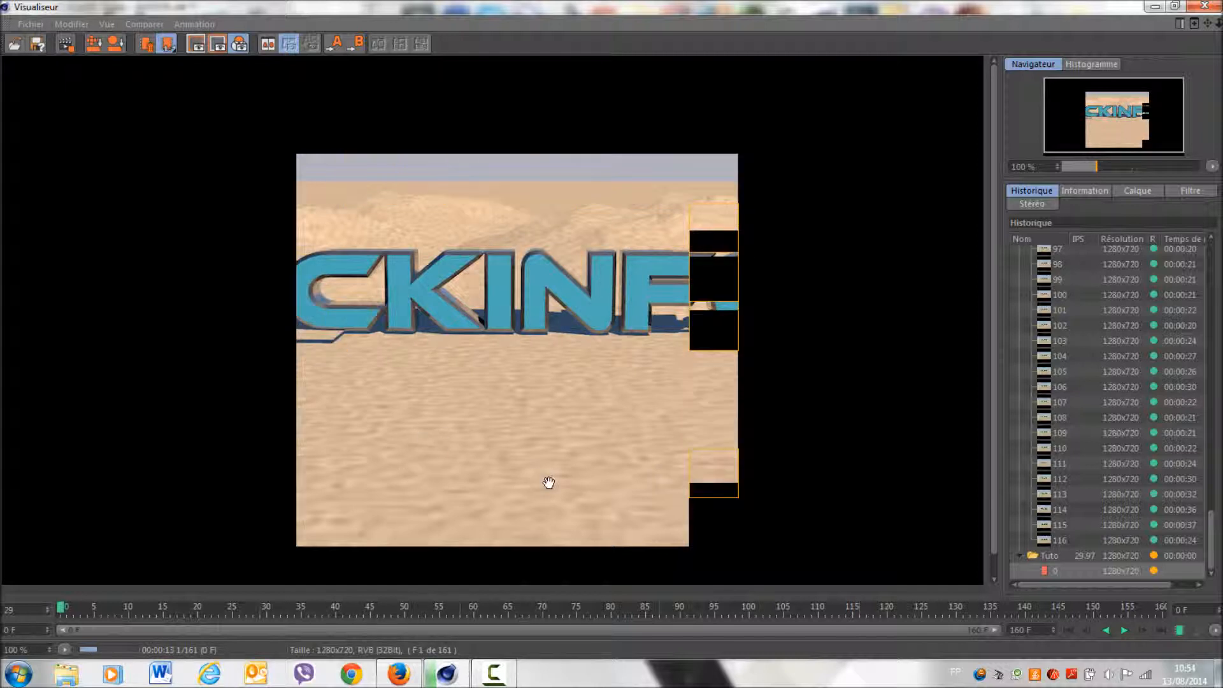